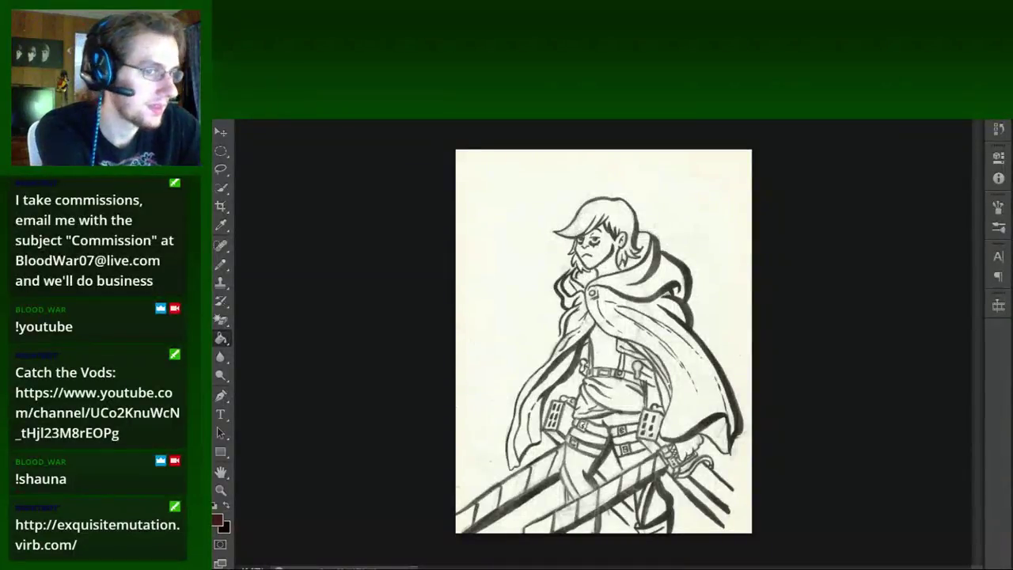
Apply a Threshold adjustment at level 175 to turn the scan into crisp black-and-white linework.
{"action": "left_click", "coordinate": [305, 118]}
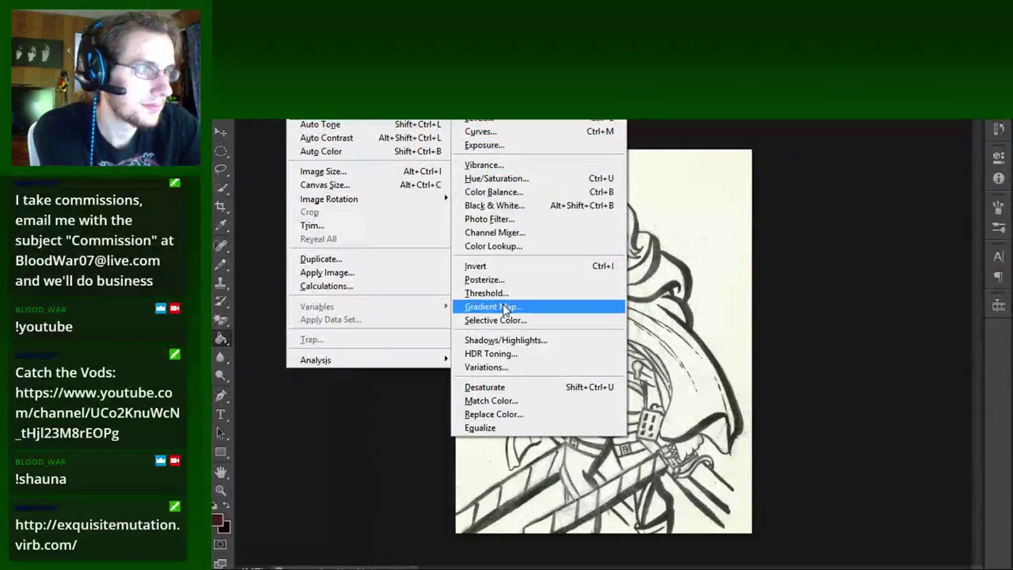
{"action": "left_click", "coordinate": [507, 292]}
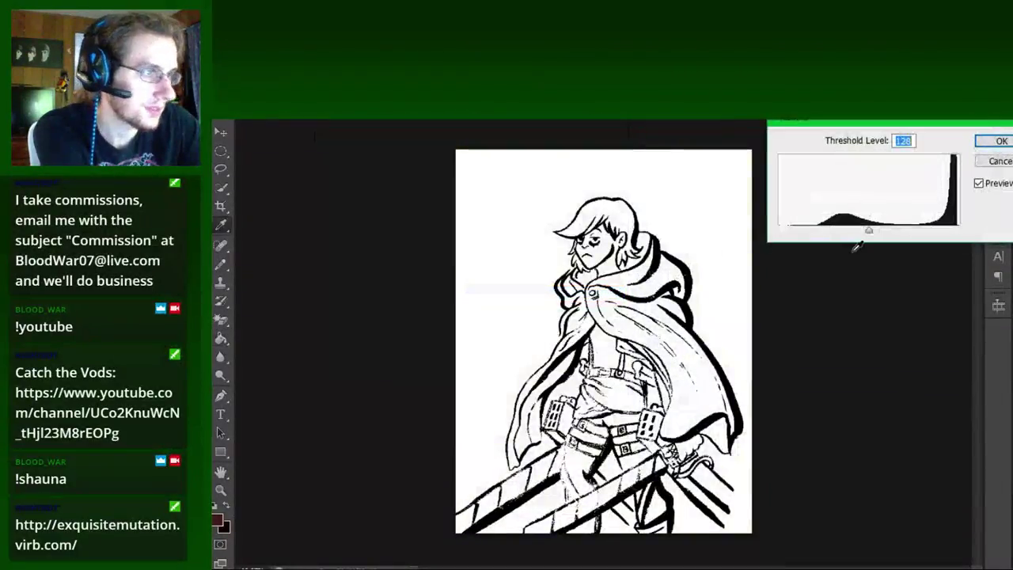
{"action": "mouse_move", "coordinate": [876, 232]}
{"action": "left_mouse_down"}
{"action": "mouse_move", "coordinate": [934, 227]}
{"action": "mouse_move", "coordinate": [909, 230]}
{"action": "left_mouse_up"}
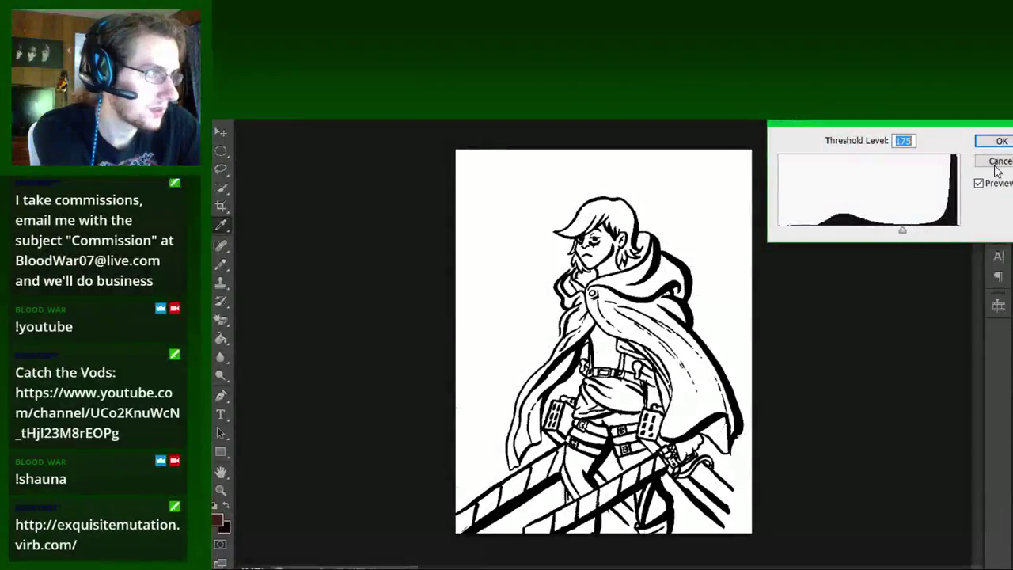
{"action": "left_click", "coordinate": [998, 141]}
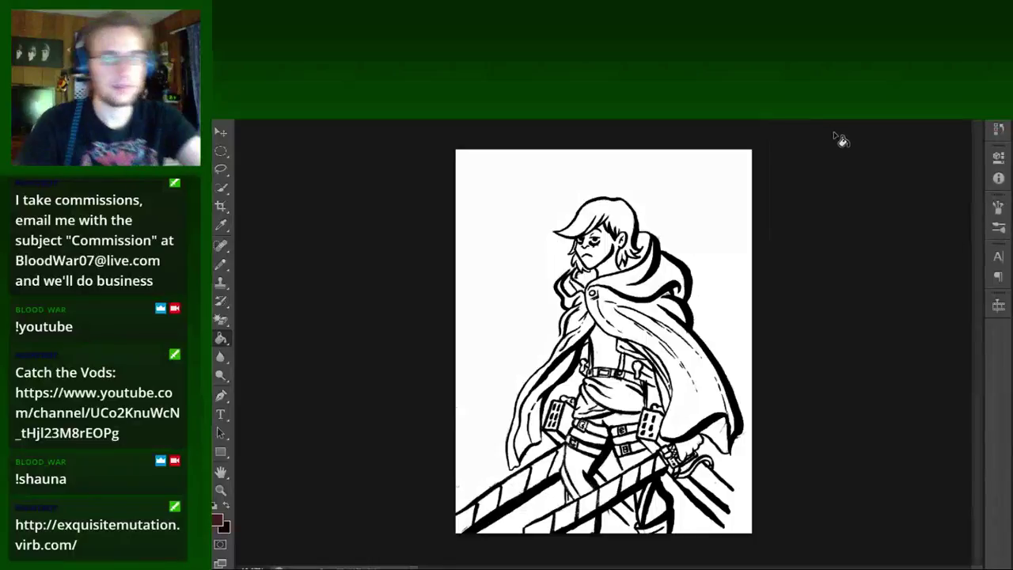
Zoom in on the top of the hair and fill in its outline with black.
{"action": "scroll", "coordinate": [614, 244], "scroll_direction": "up", "scroll_amount": 3}
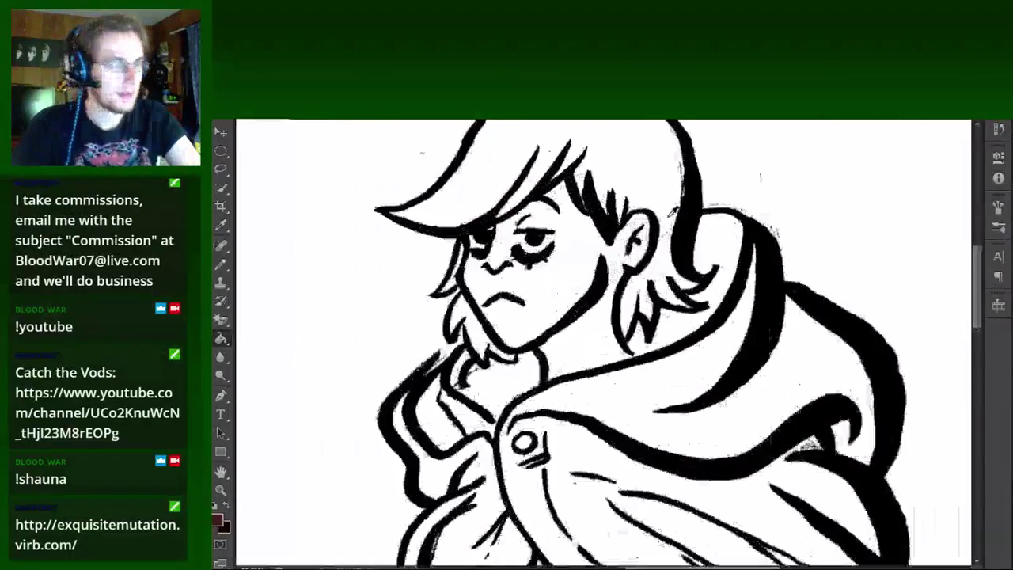
{"action": "scroll", "coordinate": [673, 211], "scroll_direction": "up", "scroll_amount": 3}
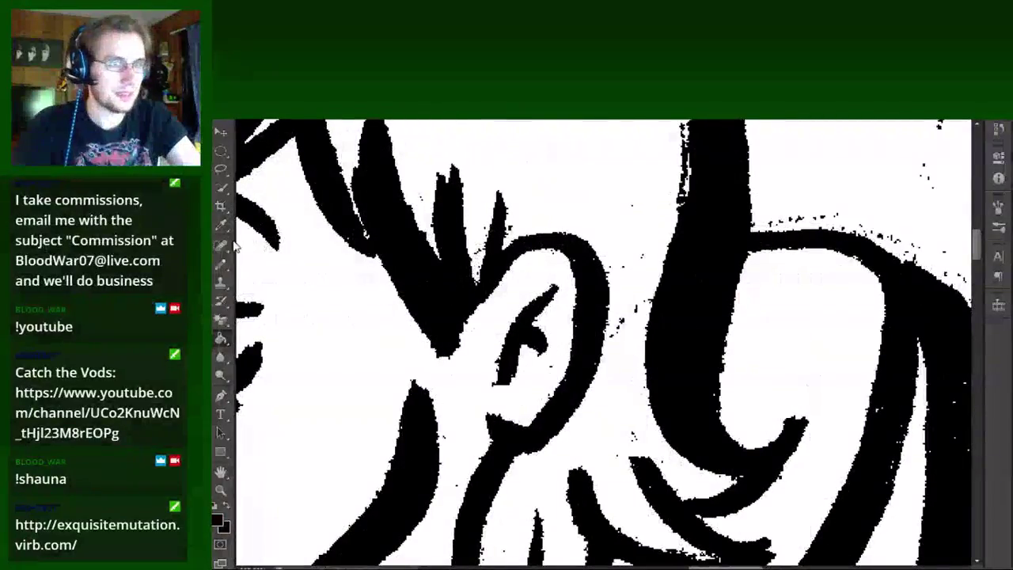
{"action": "scroll", "coordinate": [536, 313], "scroll_direction": "down", "scroll_amount": 2}
{"action": "left_click_drag", "start_coordinate": [535, 313], "coordinate": [537, 349]}
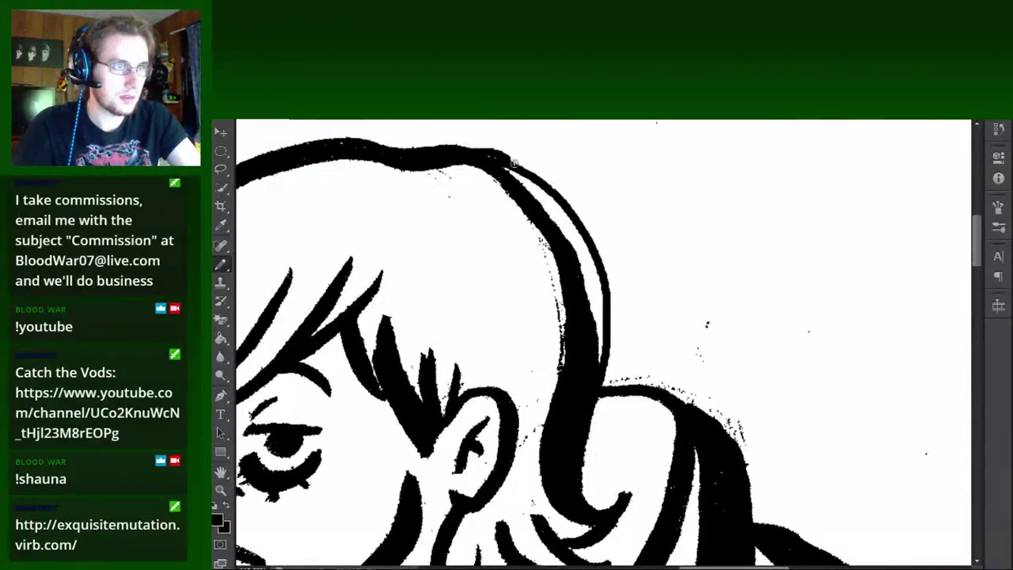
{"action": "left_click_drag", "start_coordinate": [514, 163], "coordinate": [536, 181]}
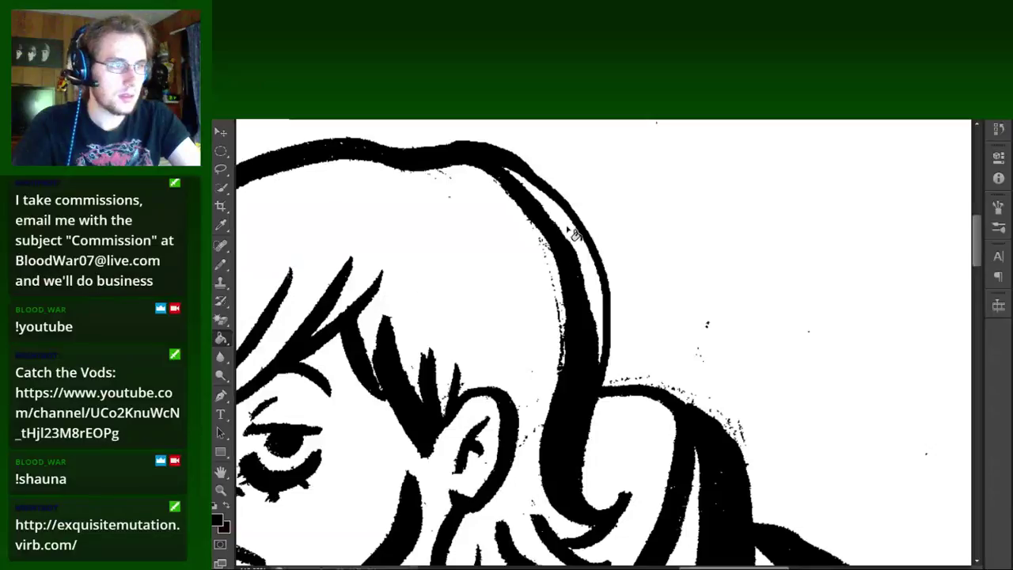
Paint white over the stray black blob under the eye and the marks beside the nose.
{"action": "scroll", "coordinate": [567, 227], "scroll_direction": "down", "scroll_amount": 3}
{"action": "scroll", "coordinate": [567, 227], "scroll_direction": "down", "scroll_amount": 1}
{"action": "scroll", "coordinate": [566, 226], "scroll_direction": "up", "scroll_amount": 2}
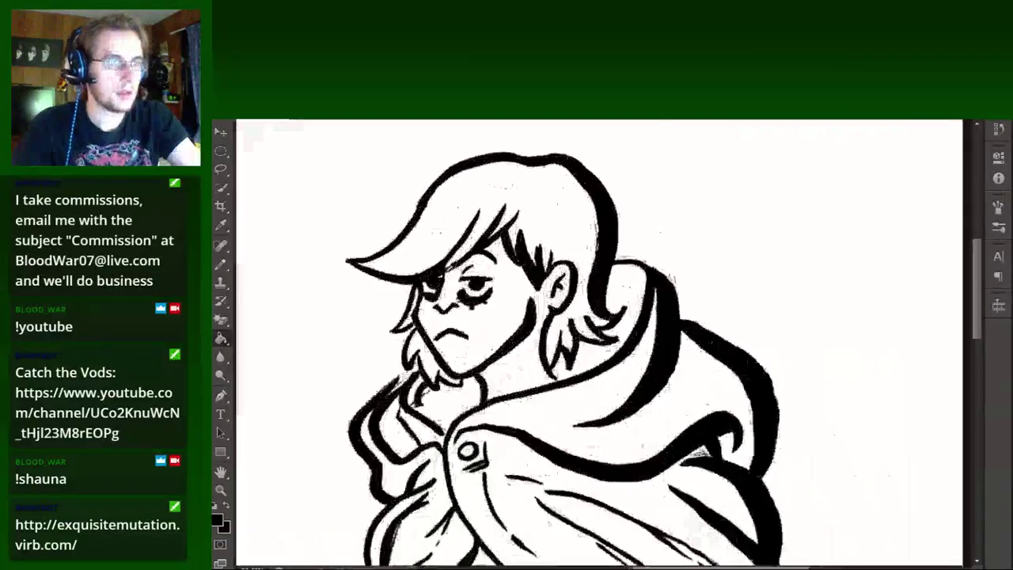
{"action": "scroll", "coordinate": [446, 300], "scroll_direction": "up", "scroll_amount": 1}
{"action": "scroll", "coordinate": [447, 299], "scroll_direction": "up", "scroll_amount": 2}
{"action": "scroll", "coordinate": [446, 299], "scroll_direction": "up", "scroll_amount": 1}
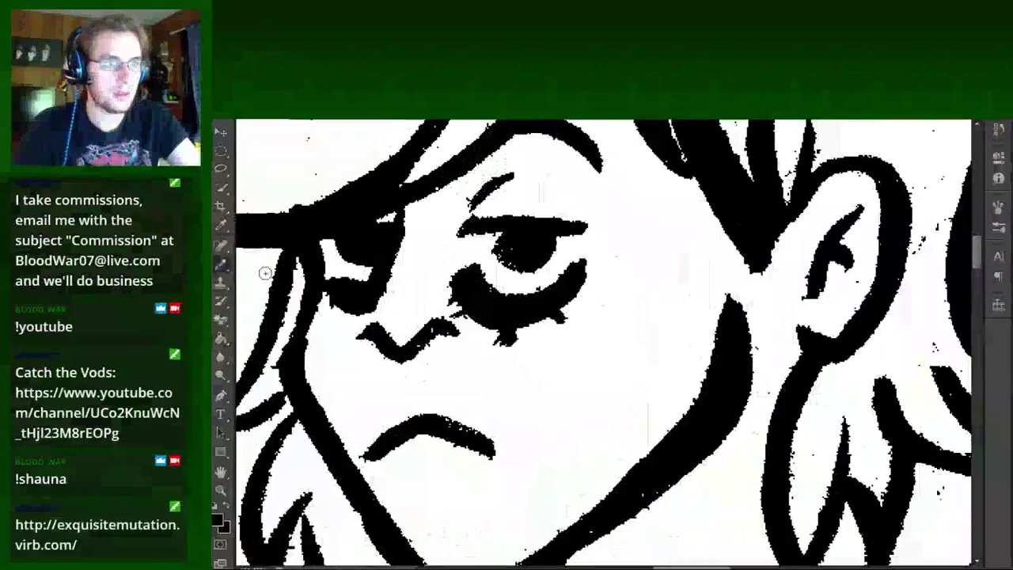
{"action": "scroll", "coordinate": [475, 285], "scroll_direction": "up", "scroll_amount": 1}
{"action": "scroll", "coordinate": [514, 272], "scroll_direction": "up", "scroll_amount": 1}
{"action": "scroll", "coordinate": [514, 271], "scroll_direction": "up", "scroll_amount": 1}
{"action": "scroll", "coordinate": [493, 354], "scroll_direction": "up", "scroll_amount": 1}
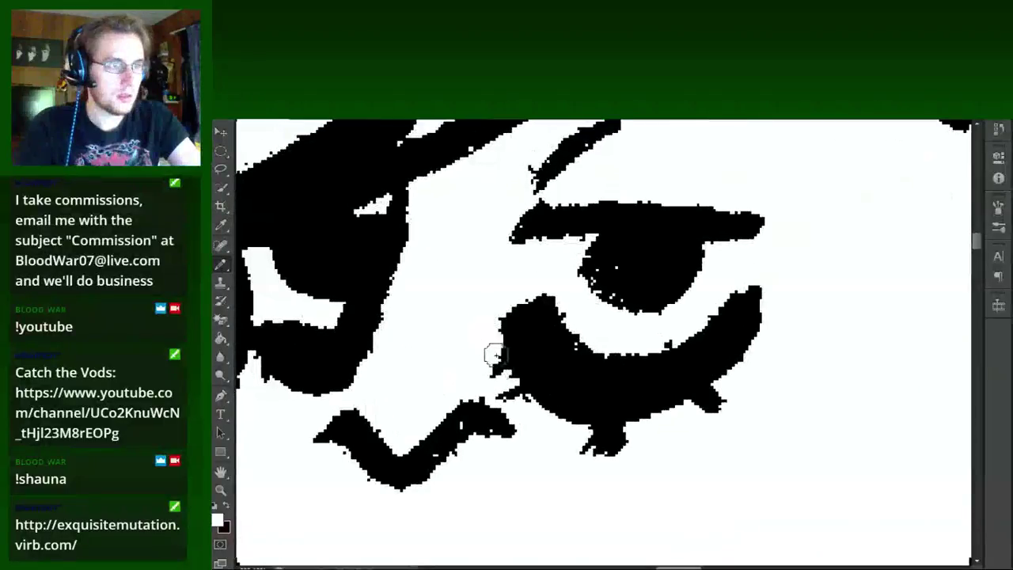
{"action": "mouse_move", "coordinate": [493, 355]}
{"action": "left_mouse_down"}
{"action": "mouse_move", "coordinate": [548, 423]}
{"action": "mouse_move", "coordinate": [599, 432]}
{"action": "mouse_move", "coordinate": [687, 421]}
{"action": "left_mouse_up"}
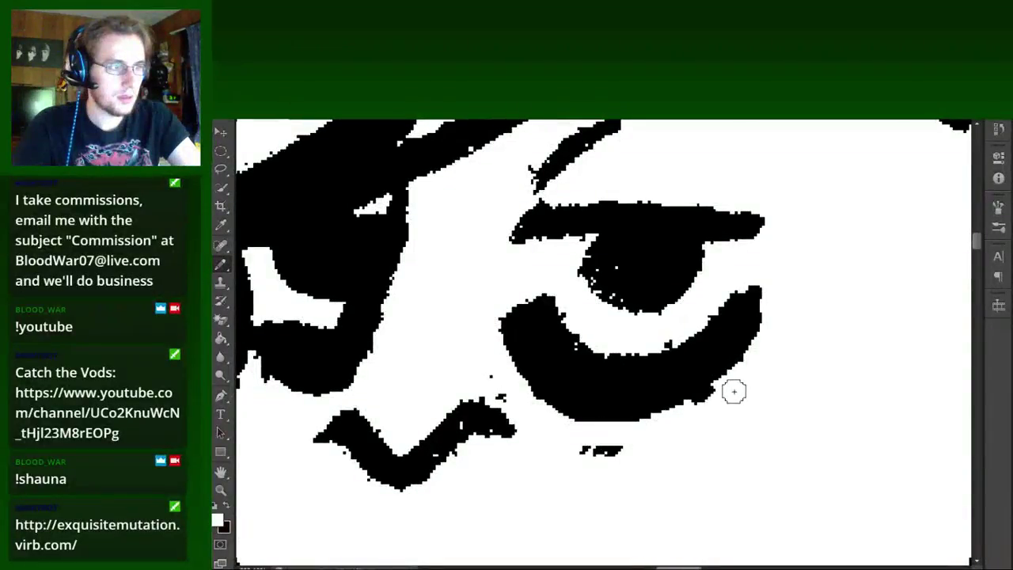
{"action": "scroll", "coordinate": [435, 383], "scroll_direction": "down", "scroll_amount": 2}
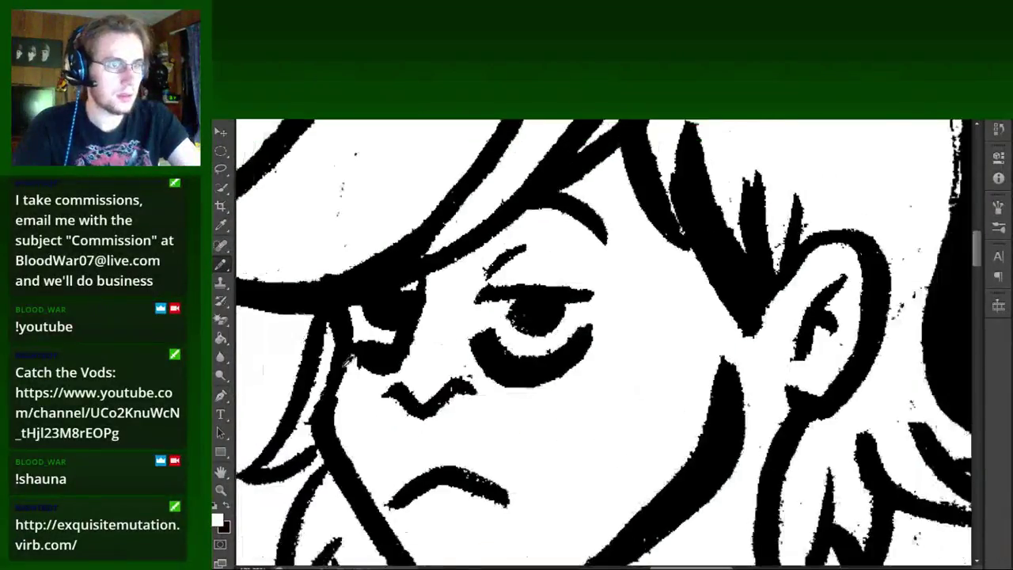
{"action": "scroll", "coordinate": [361, 357], "scroll_direction": "up", "scroll_amount": 3}
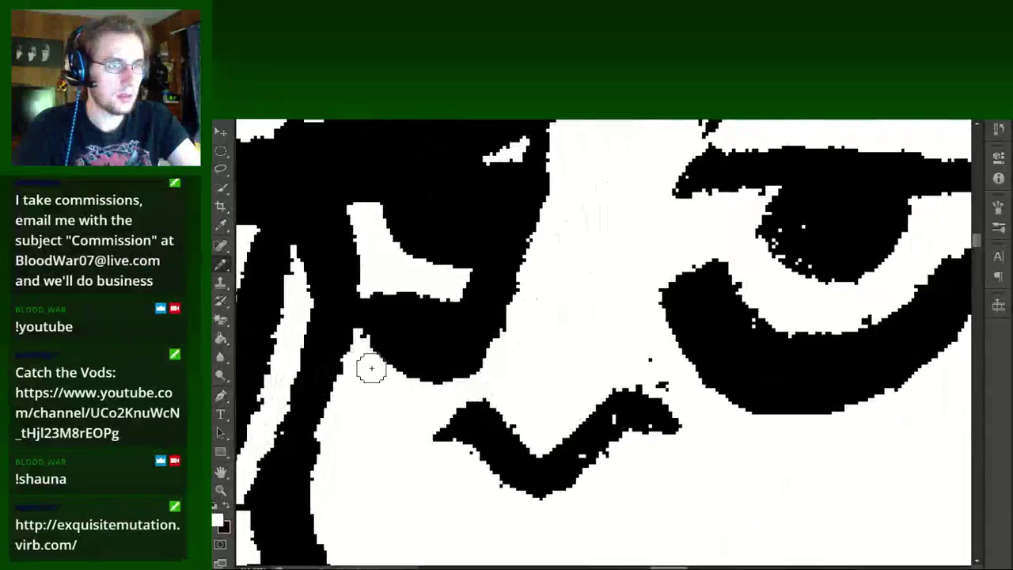
{"action": "mouse_move", "coordinate": [377, 267]}
{"action": "left_mouse_down"}
{"action": "mouse_move", "coordinate": [364, 312]}
{"action": "mouse_move", "coordinate": [403, 399]}
{"action": "left_mouse_up"}
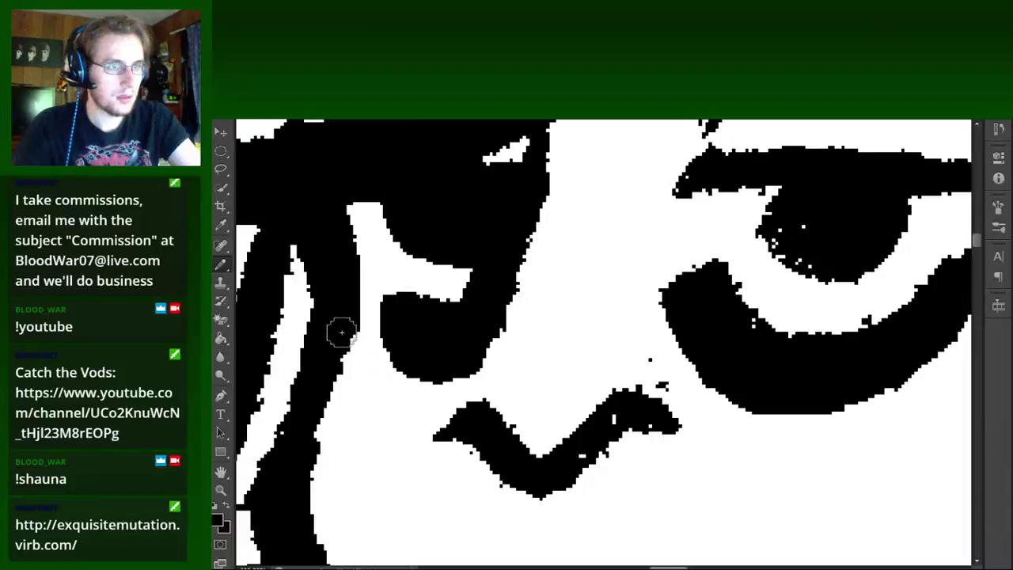
Widen the white gap between hair and eye, then swap the paint colour back to black.
{"action": "scroll", "coordinate": [396, 267], "scroll_direction": "down", "scroll_amount": 2}
{"action": "scroll", "coordinate": [396, 266], "scroll_direction": "down", "scroll_amount": 2}
{"action": "scroll", "coordinate": [396, 266], "scroll_direction": "down", "scroll_amount": 1}
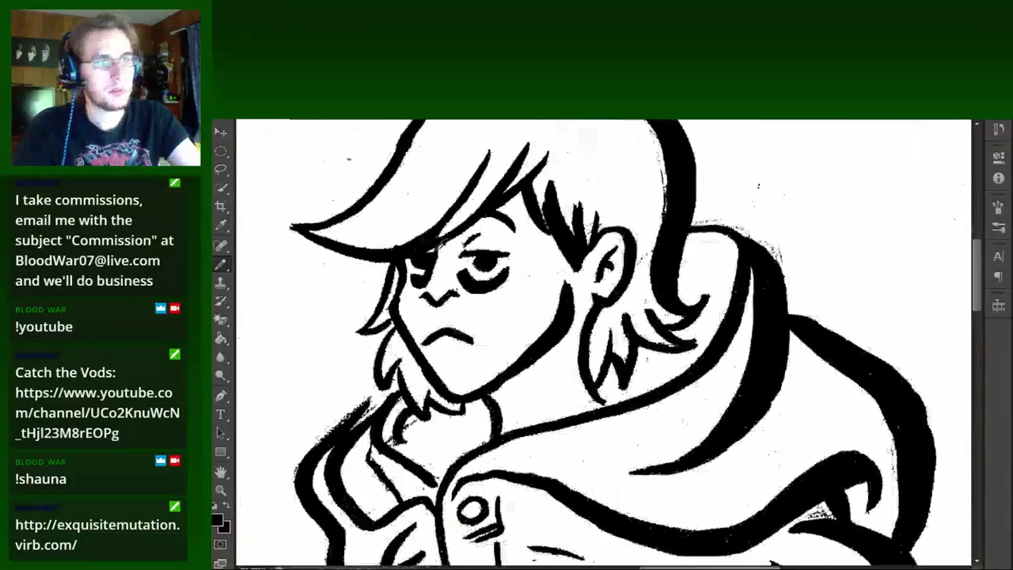
{"action": "scroll", "coordinate": [420, 270], "scroll_direction": "up", "scroll_amount": 2}
{"action": "scroll", "coordinate": [419, 269], "scroll_direction": "up", "scroll_amount": 2}
{"action": "scroll", "coordinate": [419, 270], "scroll_direction": "up", "scroll_amount": 2}
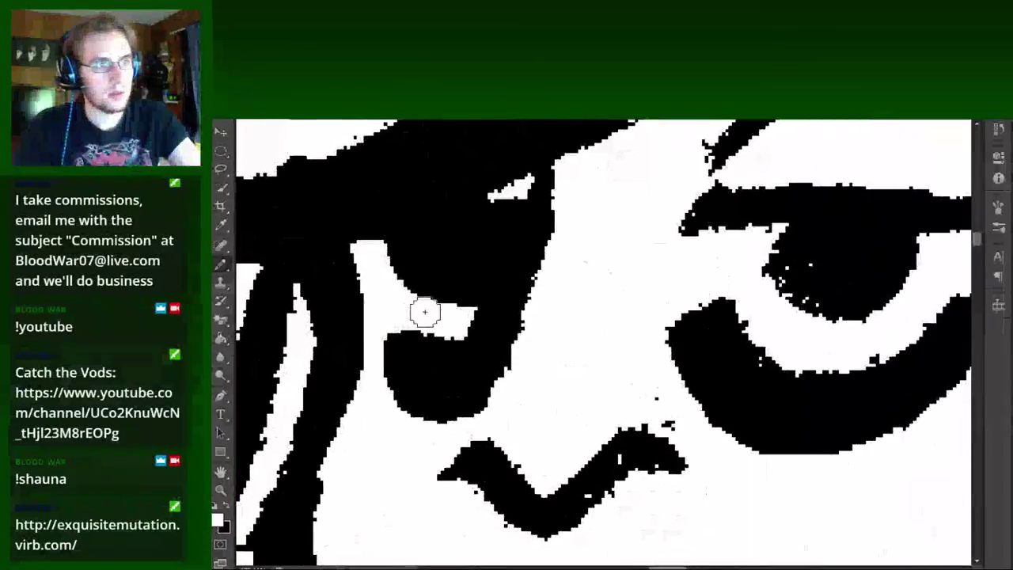
{"action": "left_click_drag", "start_coordinate": [425, 312], "coordinate": [391, 251]}
{"action": "key", "text": "x"}
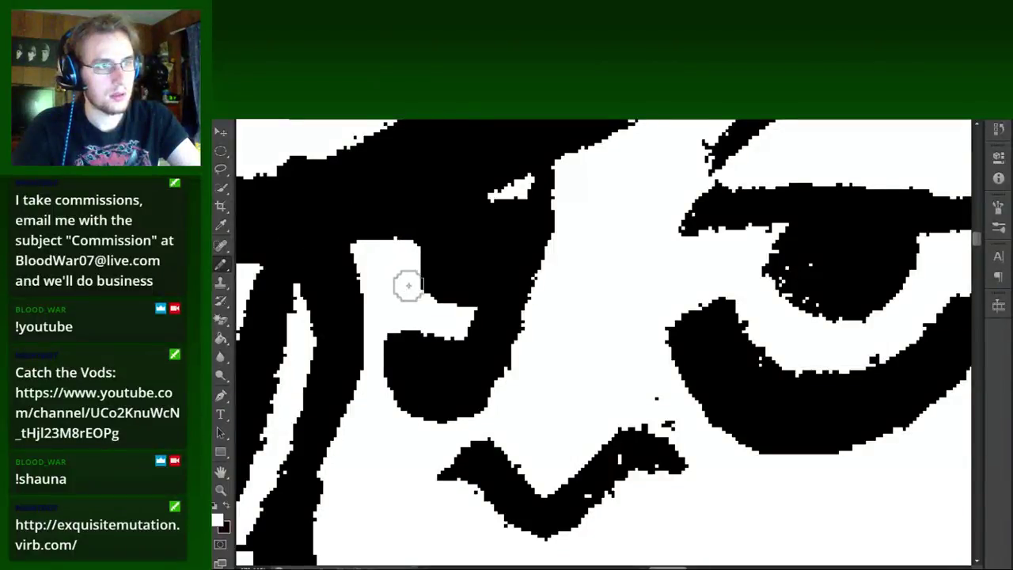
{"action": "scroll", "coordinate": [516, 248], "scroll_direction": "down", "scroll_amount": 3}
{"action": "scroll", "coordinate": [516, 247], "scroll_direction": "down", "scroll_amount": 1}
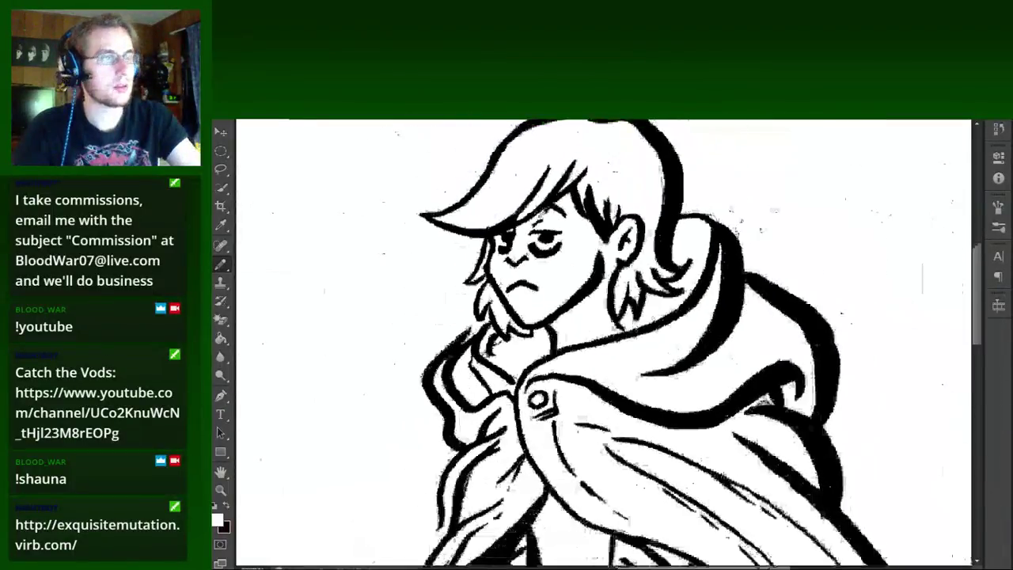
{"action": "scroll", "coordinate": [516, 248], "scroll_direction": "up", "scroll_amount": 1}
{"action": "scroll", "coordinate": [516, 248], "scroll_direction": "up", "scroll_amount": 2}
{"action": "scroll", "coordinate": [641, 265], "scroll_direction": "up", "scroll_amount": 1}
{"action": "scroll", "coordinate": [641, 265], "scroll_direction": "up", "scroll_amount": 1}
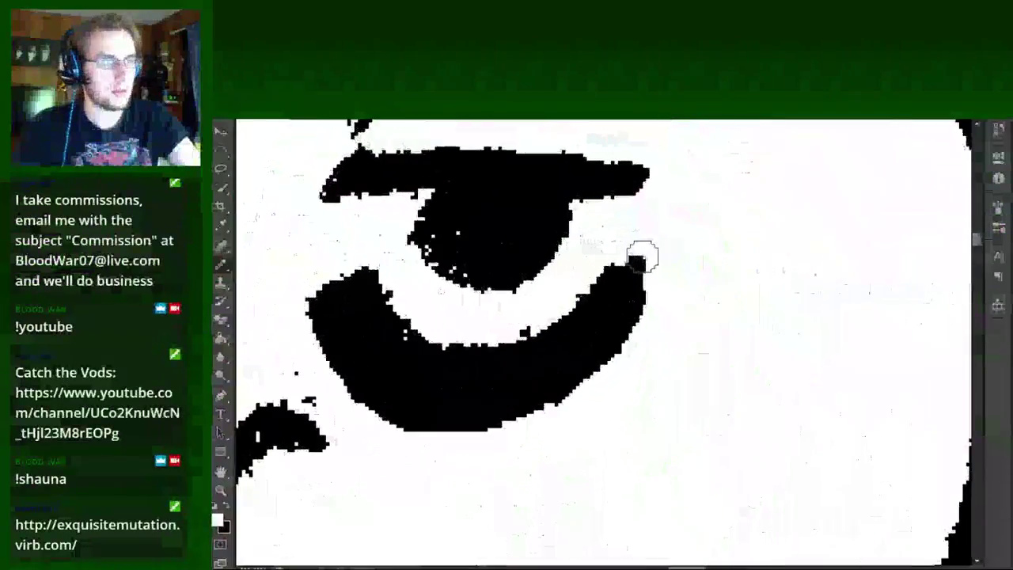
{"action": "scroll", "coordinate": [623, 248], "scroll_direction": "down", "scroll_amount": 2}
{"action": "scroll", "coordinate": [624, 248], "scroll_direction": "down", "scroll_amount": 1}
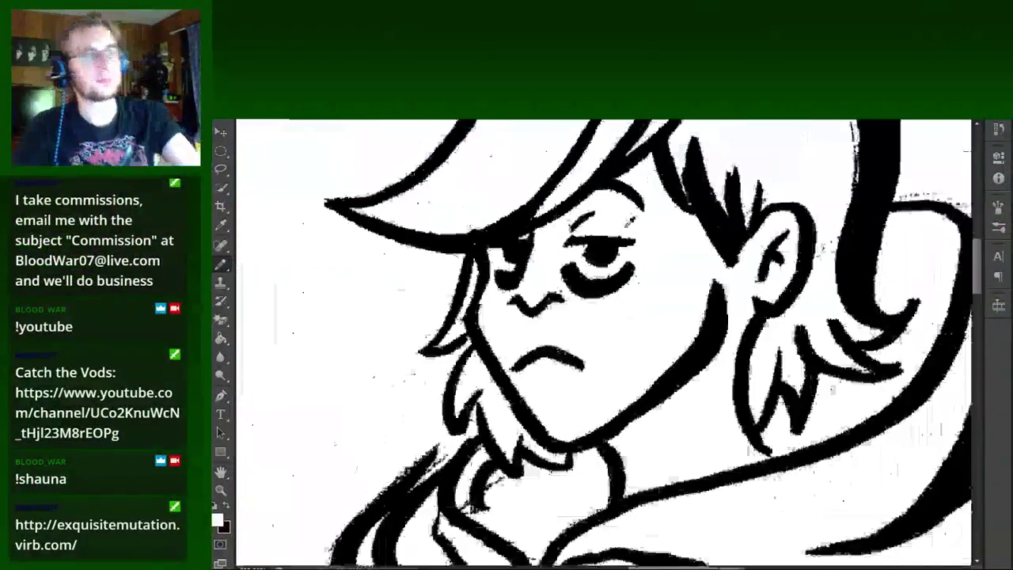
{"action": "scroll", "coordinate": [624, 248], "scroll_direction": "down", "scroll_amount": 1}
{"action": "scroll", "coordinate": [624, 248], "scroll_direction": "down", "scroll_amount": 2}
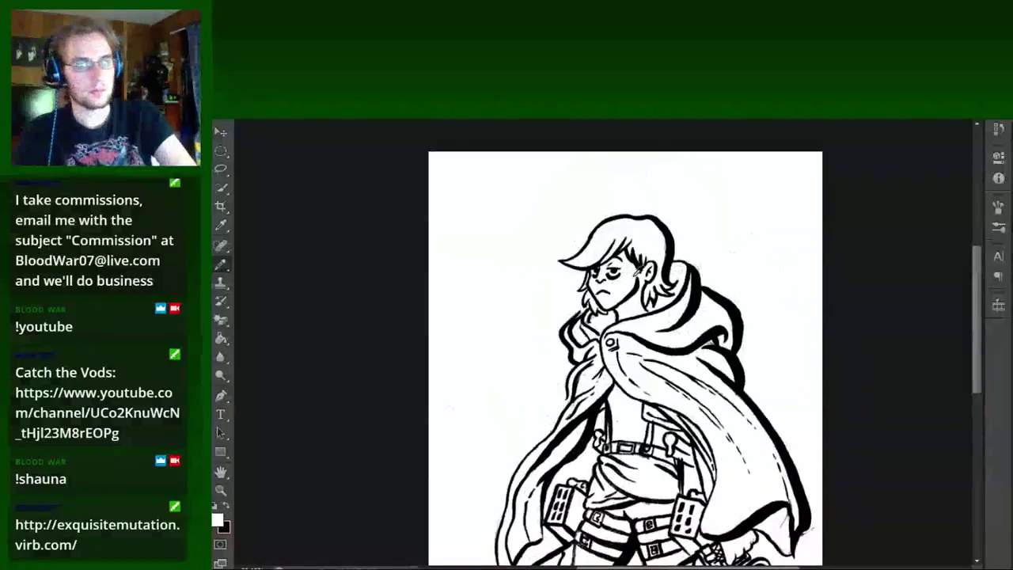
{"action": "scroll", "coordinate": [624, 316], "scroll_direction": "up", "scroll_amount": 1}
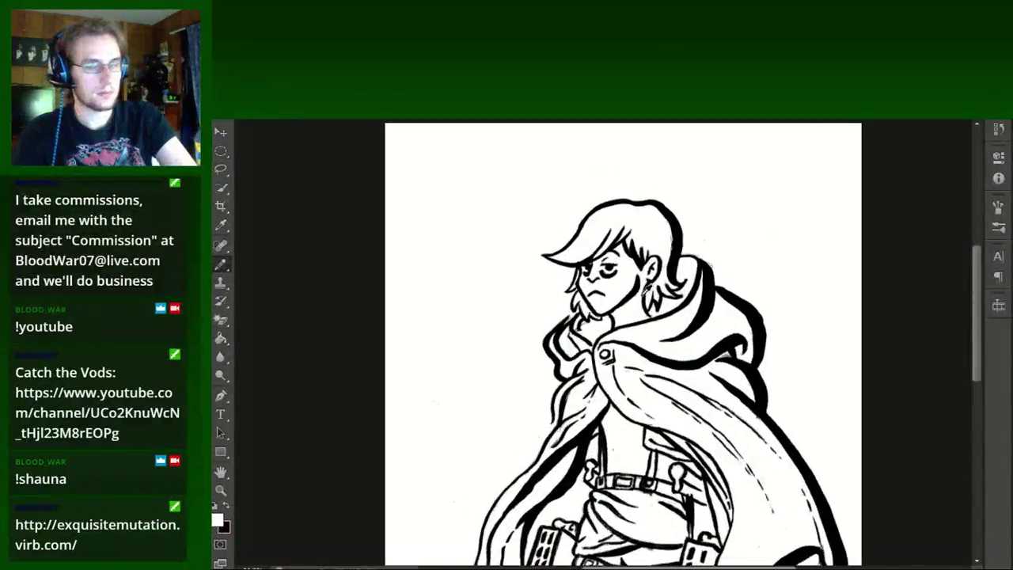
{"action": "scroll", "coordinate": [624, 316], "scroll_direction": "down", "scroll_amount": 1}
{"action": "scroll", "coordinate": [624, 317], "scroll_direction": "up", "scroll_amount": 1}
{"action": "scroll", "coordinate": [624, 317], "scroll_direction": "up", "scroll_amount": 2}
{"action": "scroll", "coordinate": [601, 333], "scroll_direction": "up", "scroll_amount": 1}
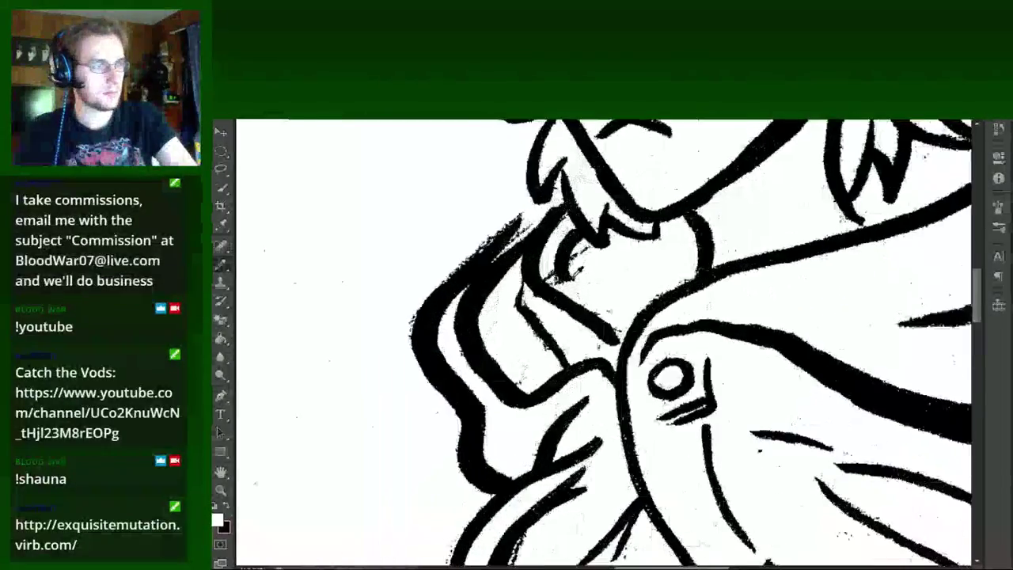
{"action": "scroll", "coordinate": [602, 333], "scroll_direction": "down", "scroll_amount": 1}
{"action": "scroll", "coordinate": [602, 332], "scroll_direction": "down", "scroll_amount": 2}
{"action": "scroll", "coordinate": [601, 333], "scroll_direction": "up", "scroll_amount": 1}
{"action": "scroll", "coordinate": [602, 341], "scroll_direction": "up", "scroll_amount": 1}
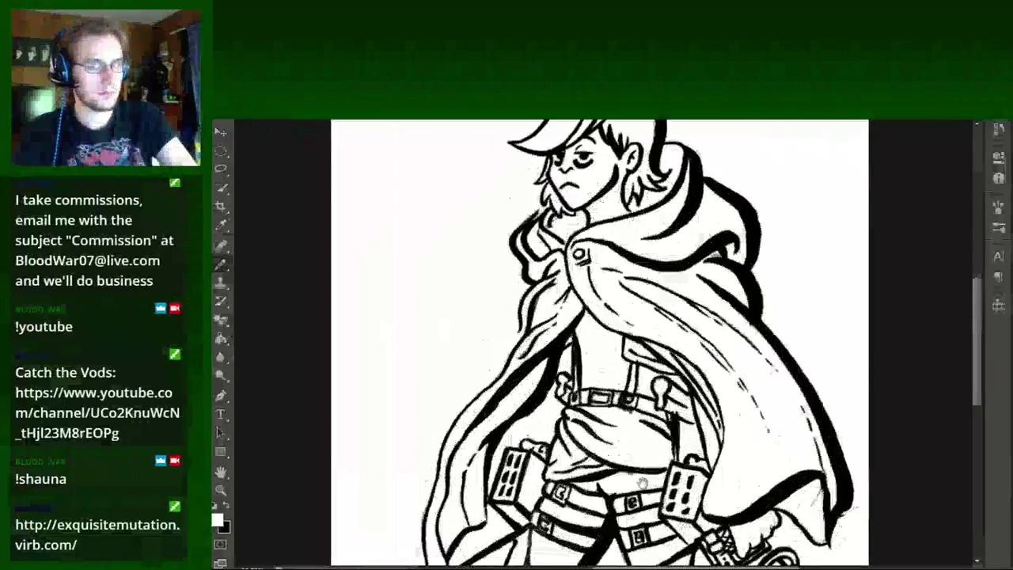
{"action": "scroll", "coordinate": [602, 340], "scroll_direction": "down", "scroll_amount": 3}
{"action": "scroll", "coordinate": [602, 341], "scroll_direction": "down", "scroll_amount": 3}
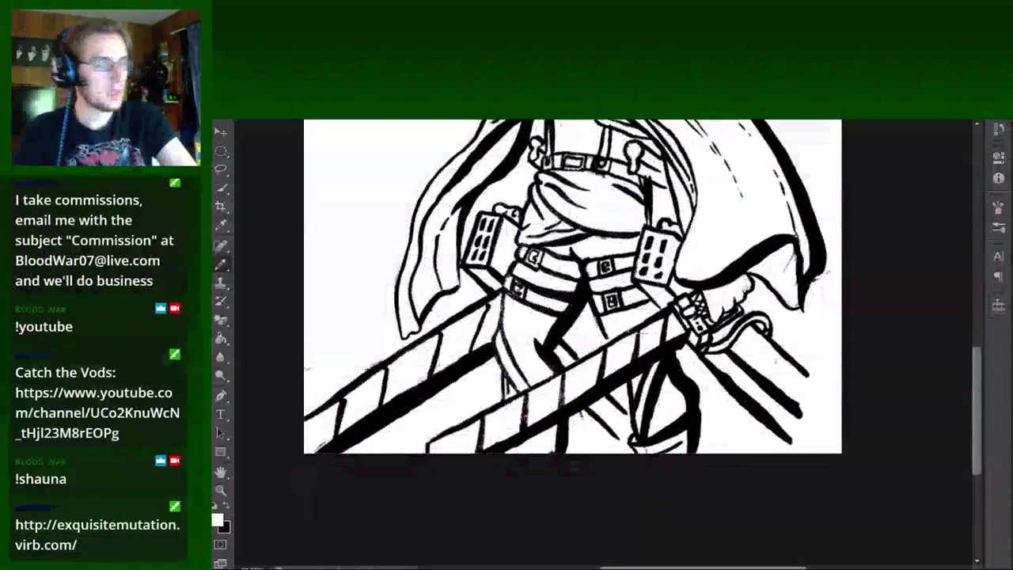
{"action": "scroll", "coordinate": [602, 340], "scroll_direction": "down", "scroll_amount": 1}
{"action": "scroll", "coordinate": [602, 340], "scroll_direction": "up", "scroll_amount": 1}
{"action": "scroll", "coordinate": [602, 340], "scroll_direction": "up", "scroll_amount": 2}
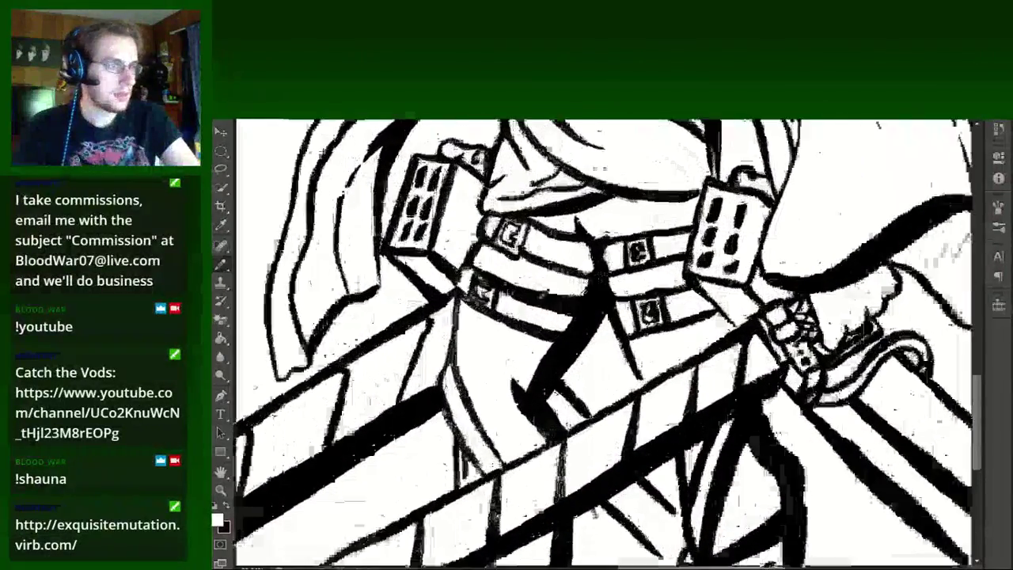
{"action": "scroll", "coordinate": [601, 340], "scroll_direction": "up", "scroll_amount": 1}
{"action": "scroll", "coordinate": [602, 340], "scroll_direction": "up", "scroll_amount": 1}
{"action": "scroll", "coordinate": [602, 340], "scroll_direction": "down", "scroll_amount": 1}
{"action": "scroll", "coordinate": [602, 340], "scroll_direction": "down", "scroll_amount": 2}
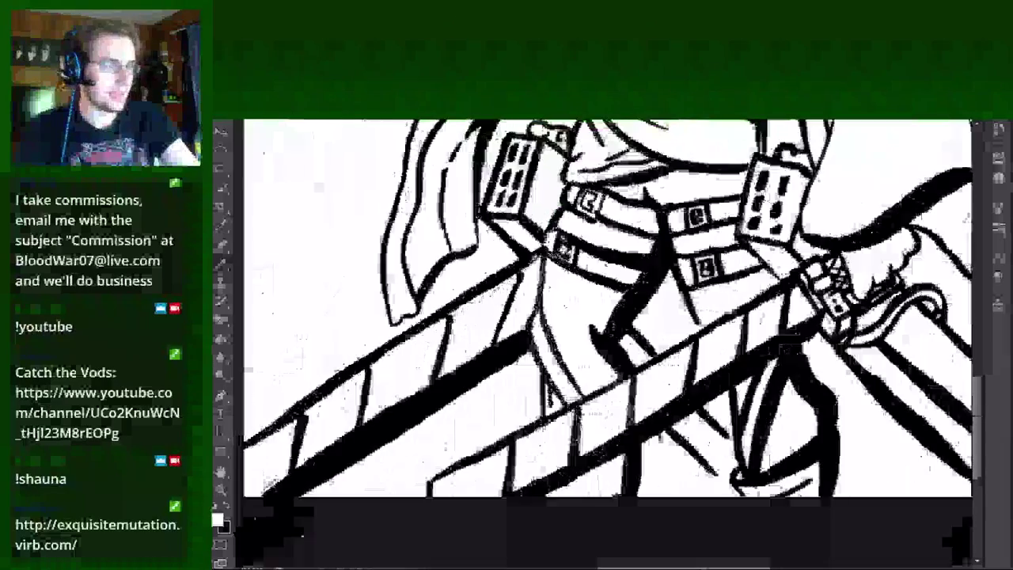
{"action": "scroll", "coordinate": [762, 387], "scroll_direction": "down", "scroll_amount": 2}
{"action": "scroll", "coordinate": [762, 388], "scroll_direction": "down", "scroll_amount": 1}
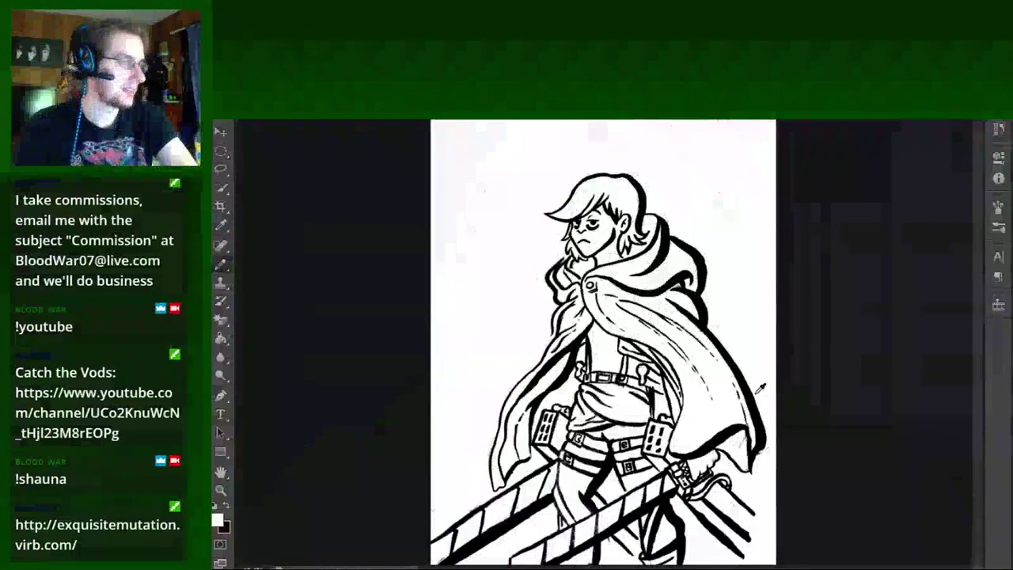
{"action": "scroll", "coordinate": [761, 387], "scroll_direction": "up", "scroll_amount": 1}
{"action": "scroll", "coordinate": [762, 387], "scroll_direction": "up", "scroll_amount": 1}
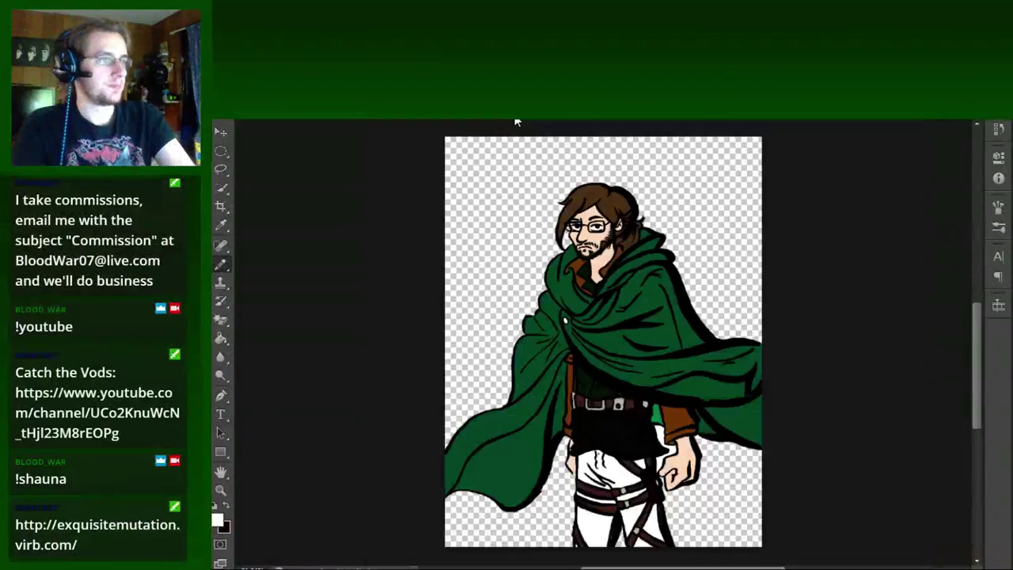
Sample the dark cloak green from the coloured reference and switch to the Brush tool.
{"action": "left_click", "coordinate": [221, 264]}
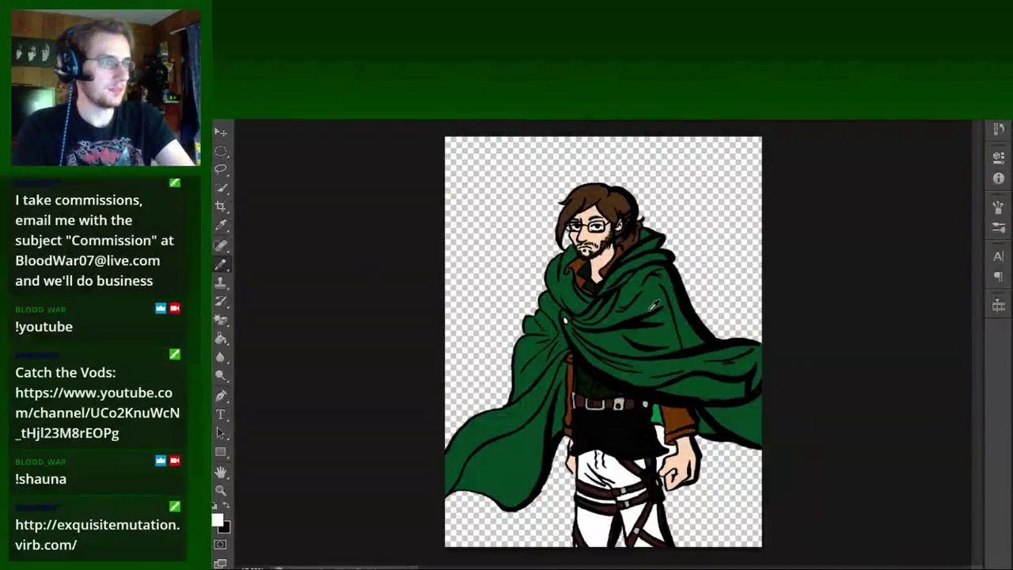
{"action": "left_click", "coordinate": [638, 353], "text": "alt"}
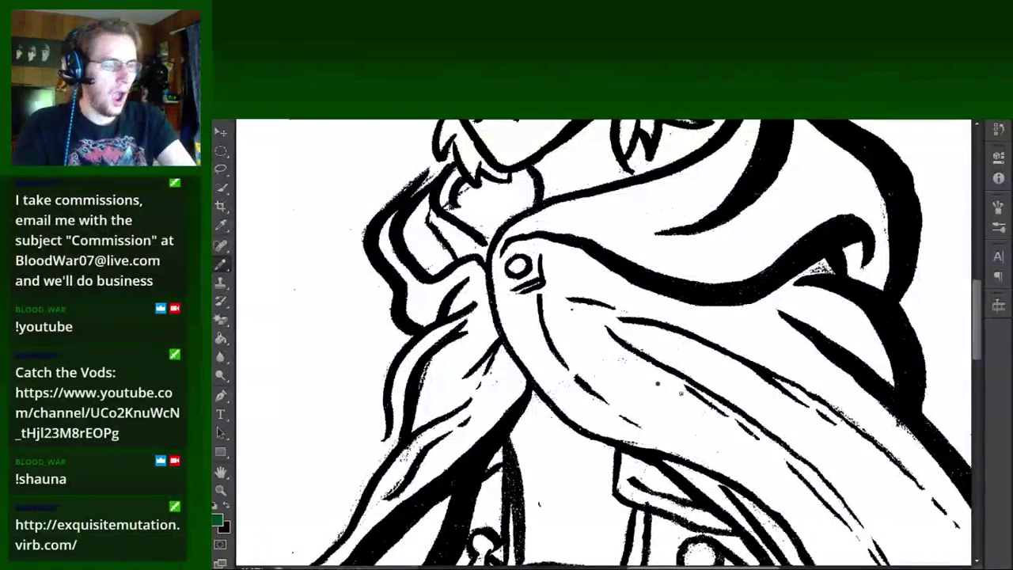
Paint green along the inner cloak line and extend it up the cloak edge.
{"action": "scroll", "coordinate": [657, 383], "scroll_direction": "down", "scroll_amount": 5}
{"action": "scroll", "coordinate": [712, 420], "scroll_direction": "up", "scroll_amount": 5}
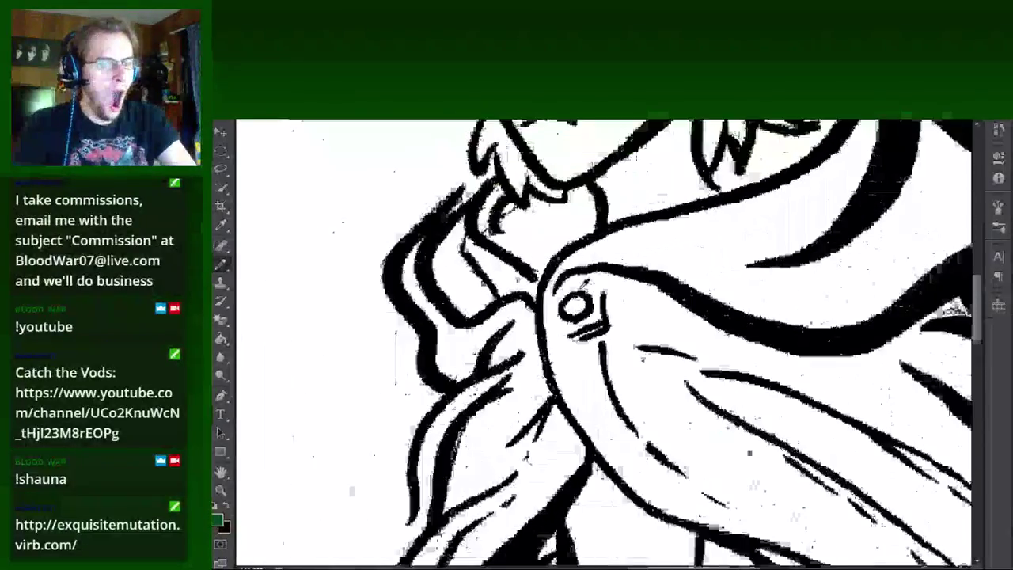
{"action": "scroll", "coordinate": [590, 309], "scroll_direction": "down", "scroll_amount": 3}
{"action": "scroll", "coordinate": [529, 282], "scroll_direction": "up", "scroll_amount": 3}
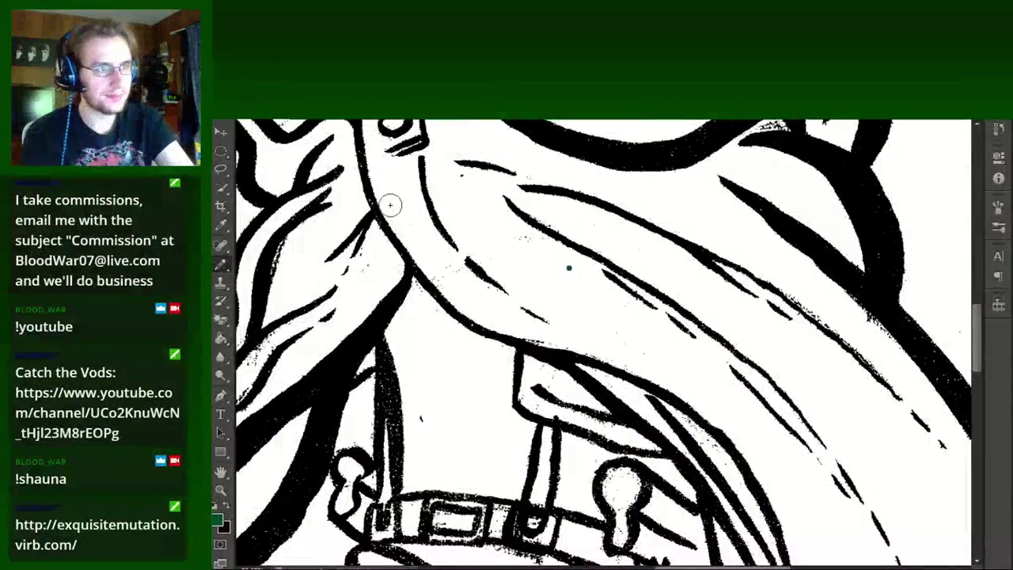
{"action": "mouse_move", "coordinate": [390, 205]}
{"action": "left_mouse_down"}
{"action": "mouse_move", "coordinate": [408, 248]}
{"action": "mouse_move", "coordinate": [448, 293]}
{"action": "left_mouse_up"}
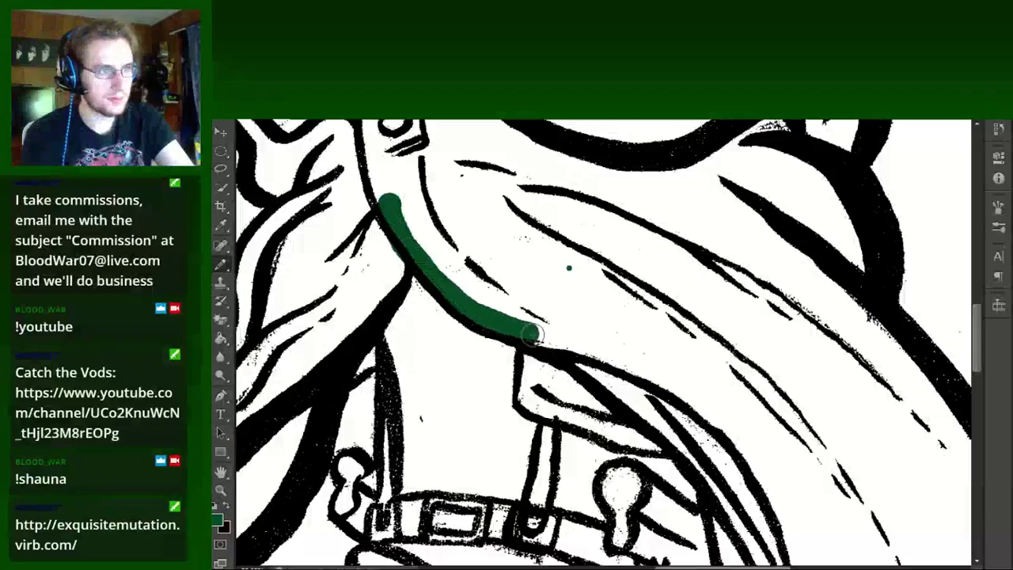
{"action": "mouse_move", "coordinate": [530, 335]}
{"action": "left_mouse_down"}
{"action": "mouse_move", "coordinate": [587, 358]}
{"action": "mouse_move", "coordinate": [646, 405]}
{"action": "mouse_move", "coordinate": [505, 235]}
{"action": "mouse_move", "coordinate": [570, 289]}
{"action": "mouse_move", "coordinate": [559, 127]}
{"action": "left_mouse_up"}
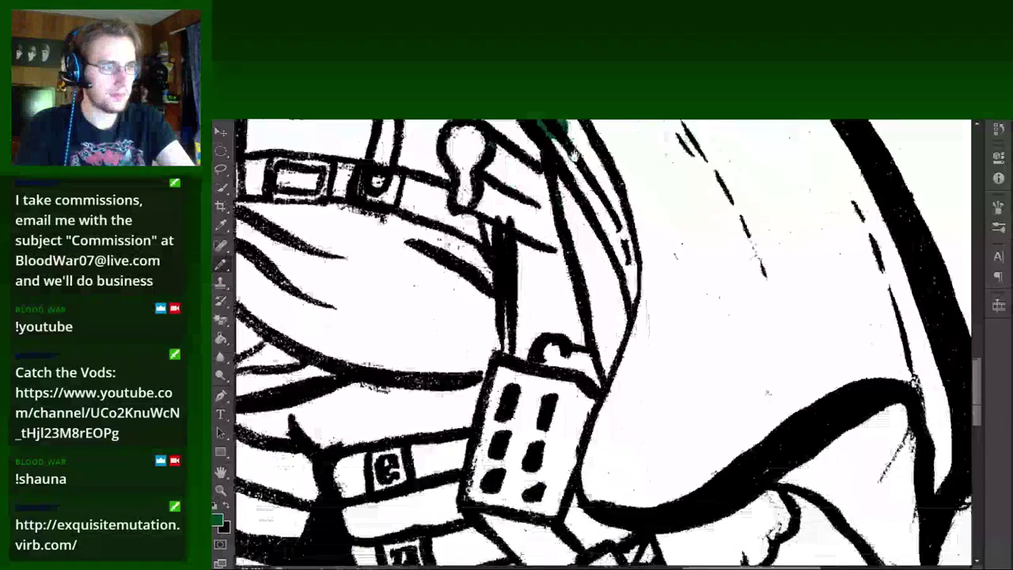
Paint green inside the tag strap and beside the C-shaped clasp, undoing one stray stroke.
{"action": "scroll", "coordinate": [559, 127], "scroll_direction": "down", "scroll_amount": 3}
{"action": "scroll", "coordinate": [559, 126], "scroll_direction": "up", "scroll_amount": 3}
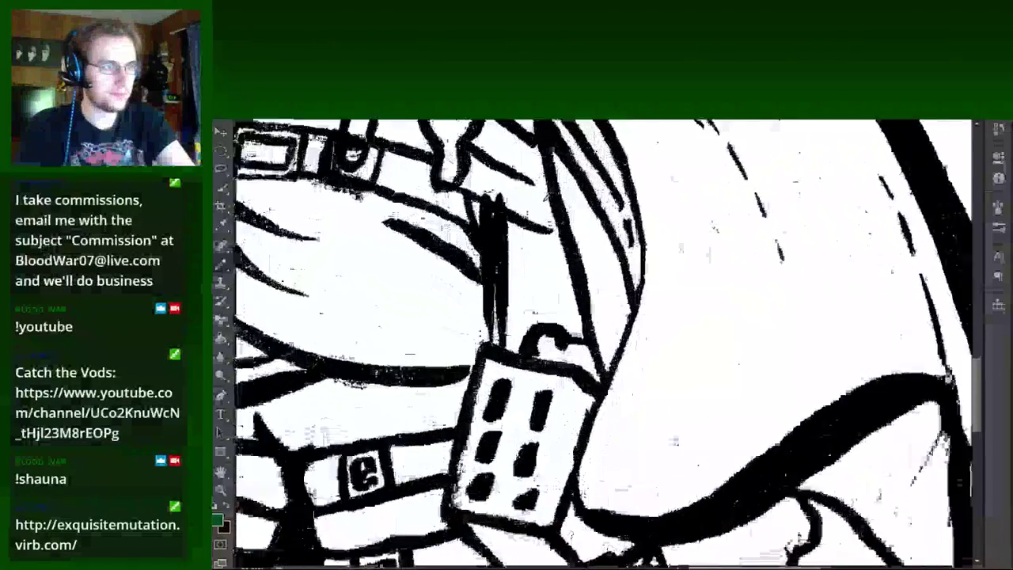
{"action": "scroll", "coordinate": [524, 250], "scroll_direction": "up", "scroll_amount": 2}
{"action": "scroll", "coordinate": [525, 250], "scroll_direction": "down", "scroll_amount": 2}
{"action": "scroll", "coordinate": [525, 251], "scroll_direction": "up", "scroll_amount": 2}
{"action": "mouse_move", "coordinate": [524, 388]}
{"action": "left_mouse_down"}
{"action": "mouse_move", "coordinate": [519, 199]}
{"action": "mouse_move", "coordinate": [632, 235]}
{"action": "left_mouse_up"}
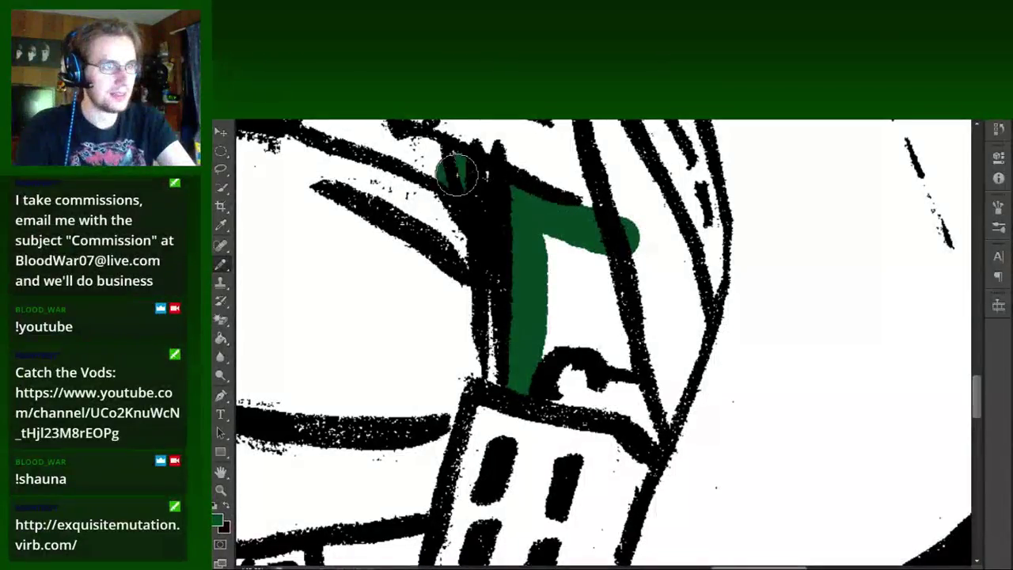
{"action": "left_click_drag", "start_coordinate": [457, 174], "coordinate": [450, 189]}
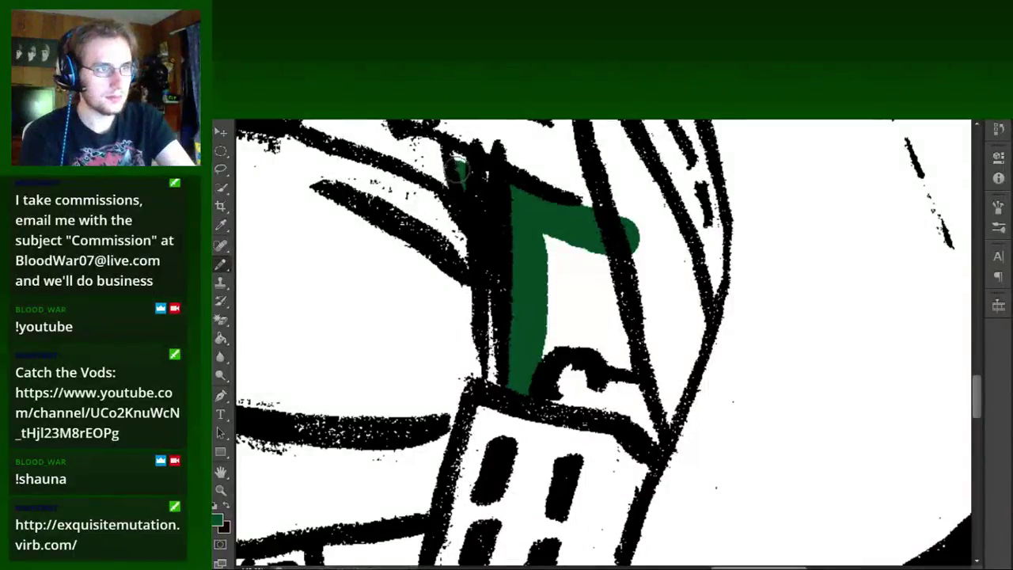
{"action": "left_click_drag", "start_coordinate": [457, 168], "coordinate": [460, 161]}
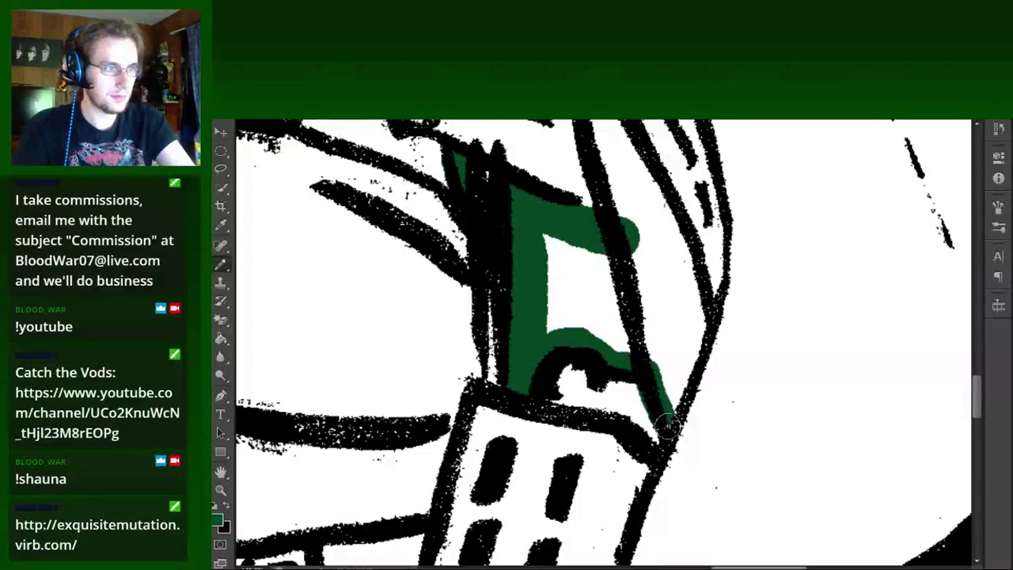
{"action": "key", "text": "ctrl+z"}
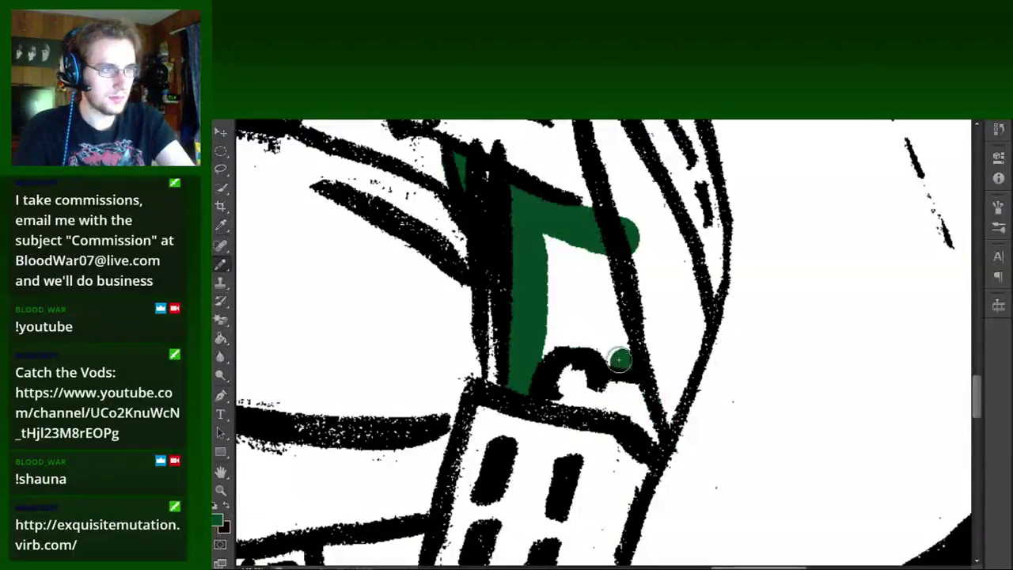
{"action": "left_click_drag", "start_coordinate": [587, 340], "coordinate": [536, 357]}
{"action": "scroll", "coordinate": [536, 357], "scroll_direction": "up", "scroll_amount": 3}
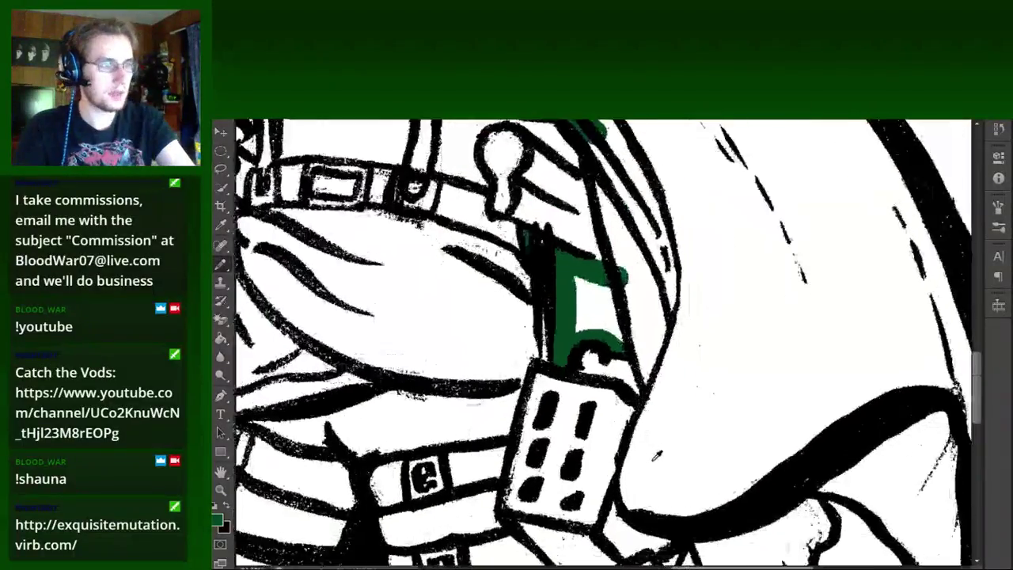
{"action": "left_click_drag", "start_coordinate": [627, 500], "coordinate": [636, 358]}
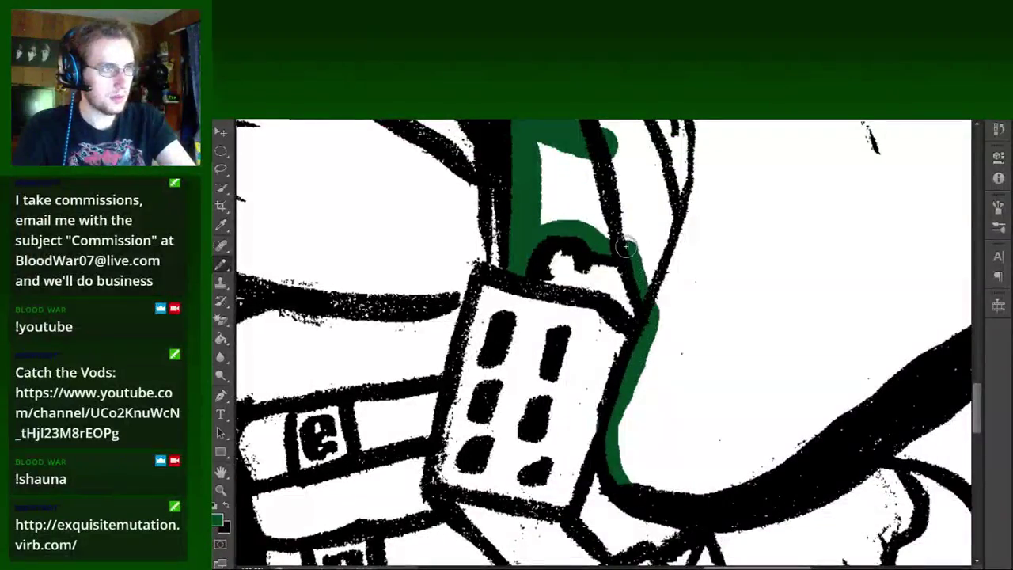
Trace green under the black cloak curve toward the lower right and the cloak's tip.
{"action": "scroll", "coordinate": [498, 364], "scroll_direction": "down", "scroll_amount": 1}
{"action": "scroll", "coordinate": [499, 365], "scroll_direction": "down", "scroll_amount": 1}
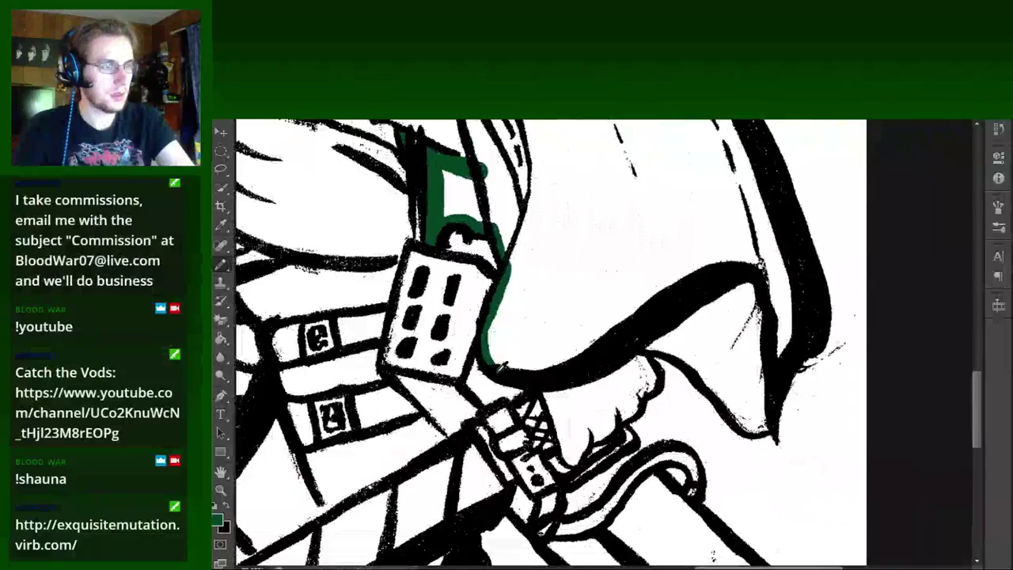
{"action": "scroll", "coordinate": [499, 366], "scroll_direction": "up", "scroll_amount": 2}
{"action": "mouse_move", "coordinate": [507, 360]}
{"action": "left_mouse_down"}
{"action": "mouse_move", "coordinate": [573, 364]}
{"action": "mouse_move", "coordinate": [641, 339]}
{"action": "left_mouse_up"}
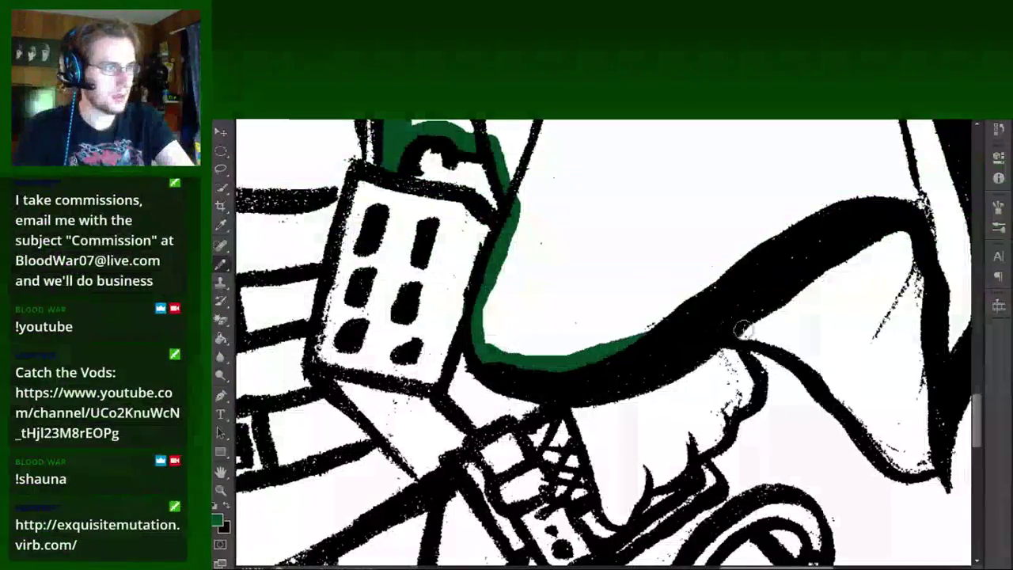
{"action": "mouse_move", "coordinate": [743, 331]}
{"action": "left_mouse_down"}
{"action": "mouse_move", "coordinate": [803, 360]}
{"action": "mouse_move", "coordinate": [846, 405]}
{"action": "left_mouse_up"}
{"action": "left_click_drag", "start_coordinate": [886, 451], "coordinate": [930, 468]}
{"action": "mouse_move", "coordinate": [847, 452]}
{"action": "left_mouse_down"}
{"action": "mouse_move", "coordinate": [800, 447]}
{"action": "mouse_move", "coordinate": [610, 527]}
{"action": "left_mouse_up"}
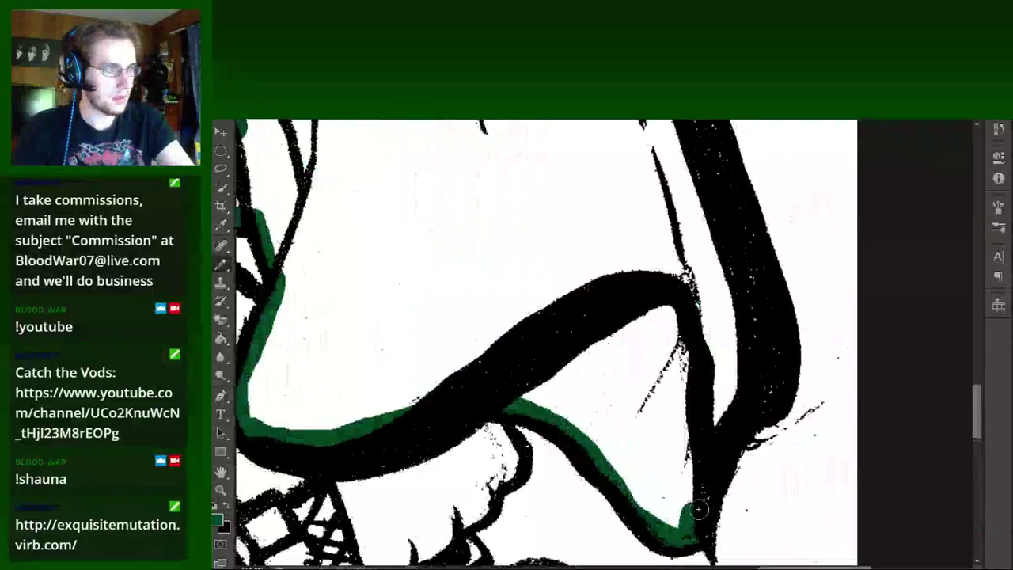
Paint green along the curves near the shoulder and beside and under the ear.
{"action": "left_click_drag", "start_coordinate": [689, 522], "coordinate": [685, 479]}
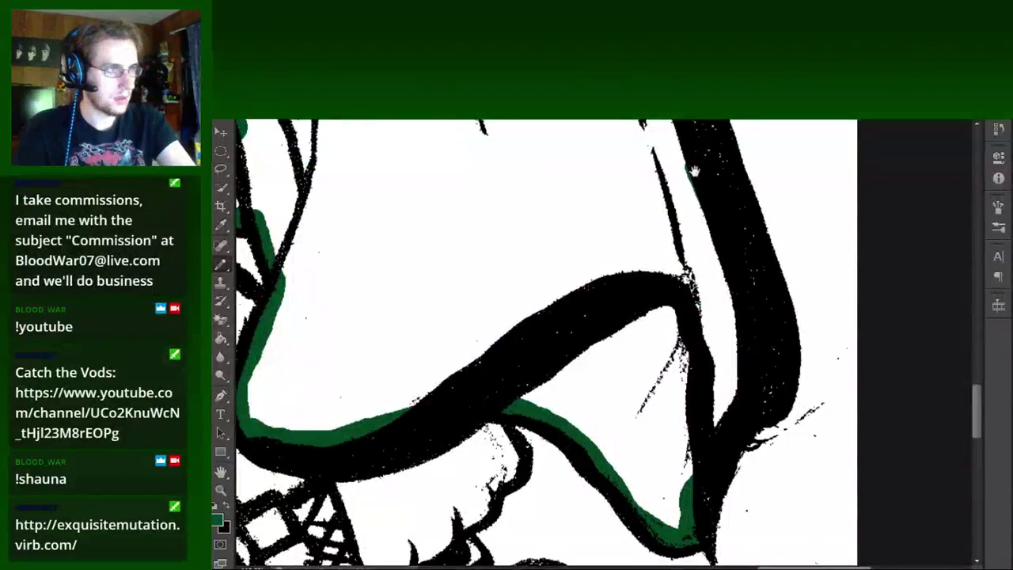
{"action": "mouse_move", "coordinate": [696, 169]}
{"action": "left_mouse_down"}
{"action": "mouse_move", "coordinate": [654, 256]}
{"action": "mouse_move", "coordinate": [675, 278]}
{"action": "left_mouse_up"}
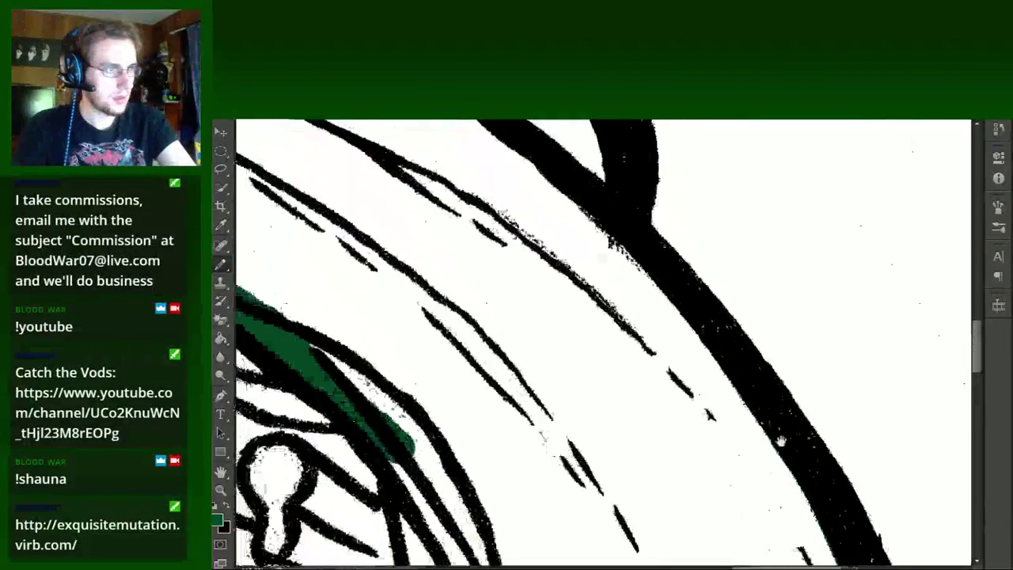
{"action": "left_click_drag", "start_coordinate": [612, 216], "coordinate": [690, 451]}
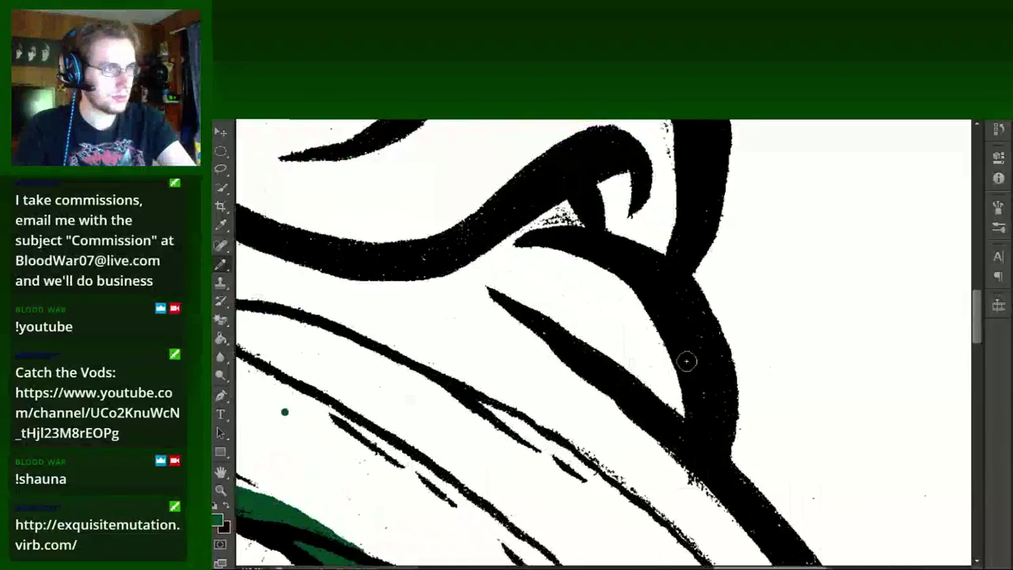
{"action": "mouse_move", "coordinate": [683, 206]}
{"action": "left_mouse_down"}
{"action": "mouse_move", "coordinate": [698, 259]}
{"action": "mouse_move", "coordinate": [642, 459]}
{"action": "left_mouse_up"}
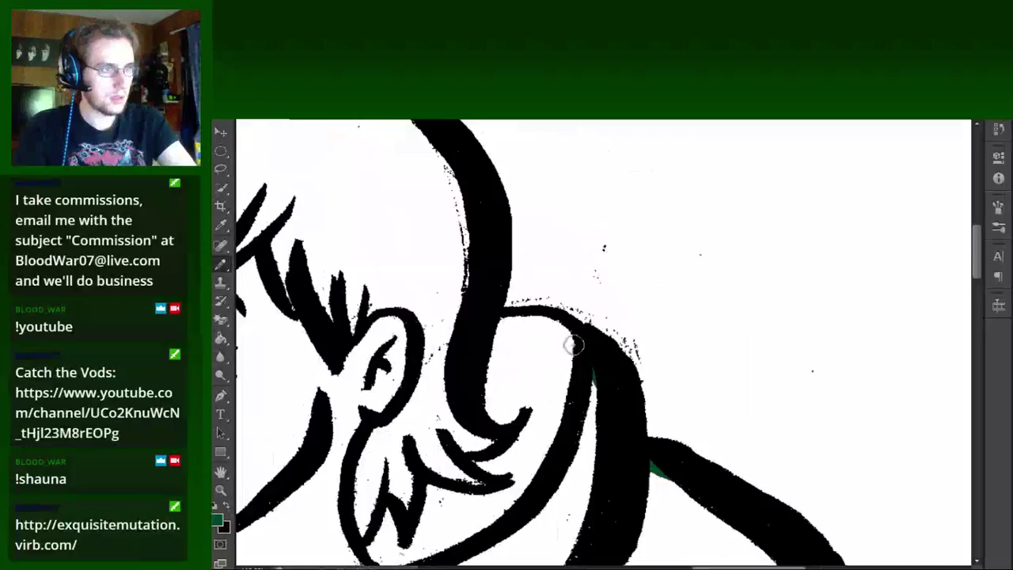
{"action": "left_click_drag", "start_coordinate": [574, 345], "coordinate": [528, 326]}
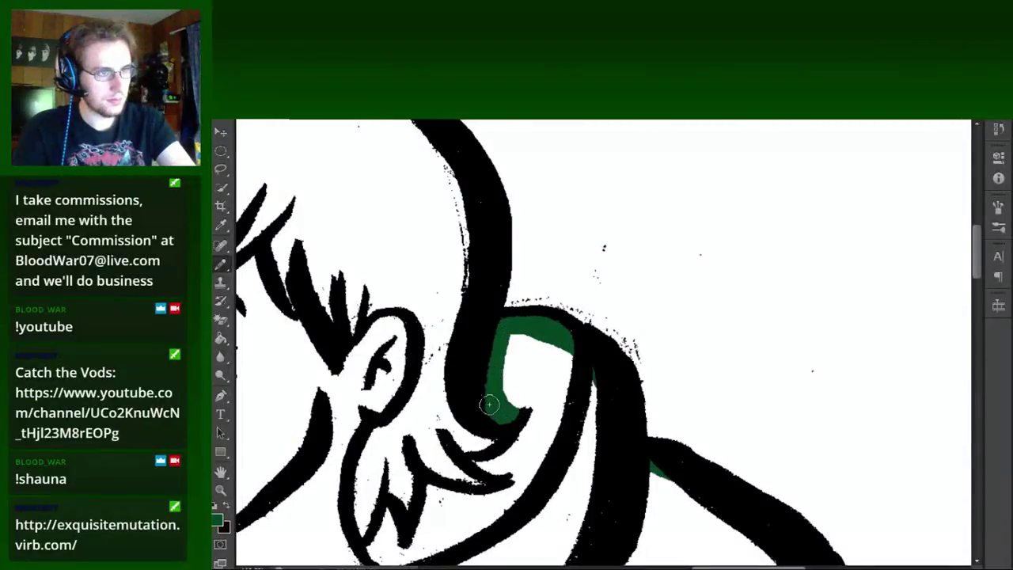
{"action": "left_click_drag", "start_coordinate": [519, 423], "coordinate": [498, 465]}
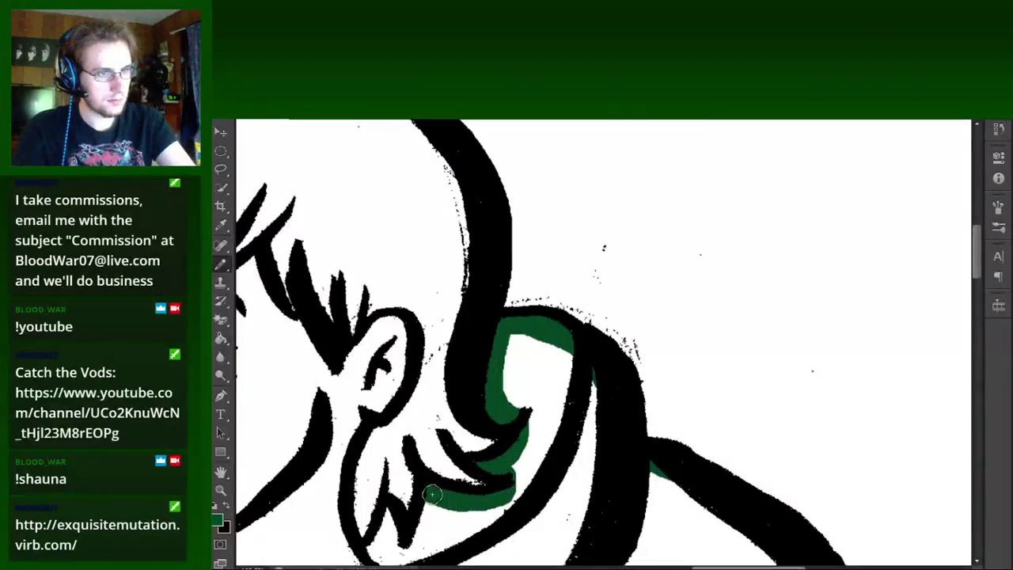
{"action": "left_click_drag", "start_coordinate": [411, 543], "coordinate": [525, 404]}
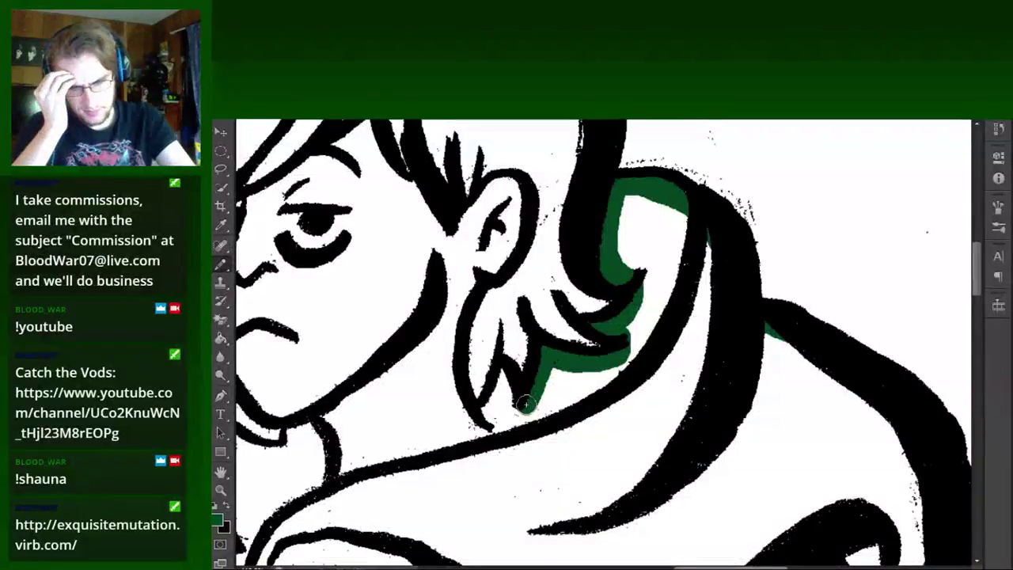
{"action": "mouse_move", "coordinate": [525, 404]}
{"action": "left_mouse_down"}
{"action": "mouse_move", "coordinate": [501, 378]}
{"action": "mouse_move", "coordinate": [507, 408]}
{"action": "mouse_move", "coordinate": [497, 396]}
{"action": "left_mouse_up"}
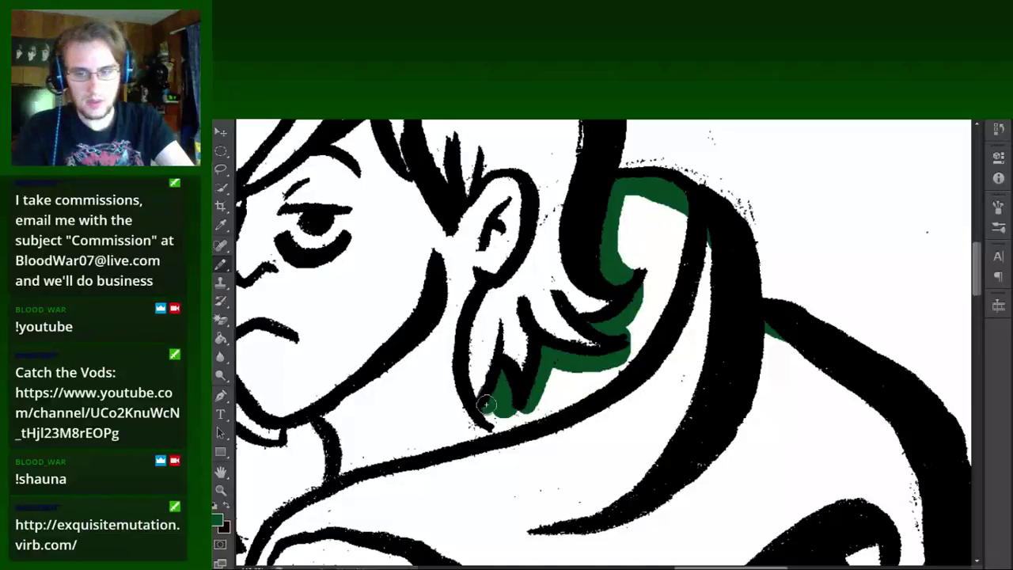
{"action": "key", "text": "ctrl+z"}
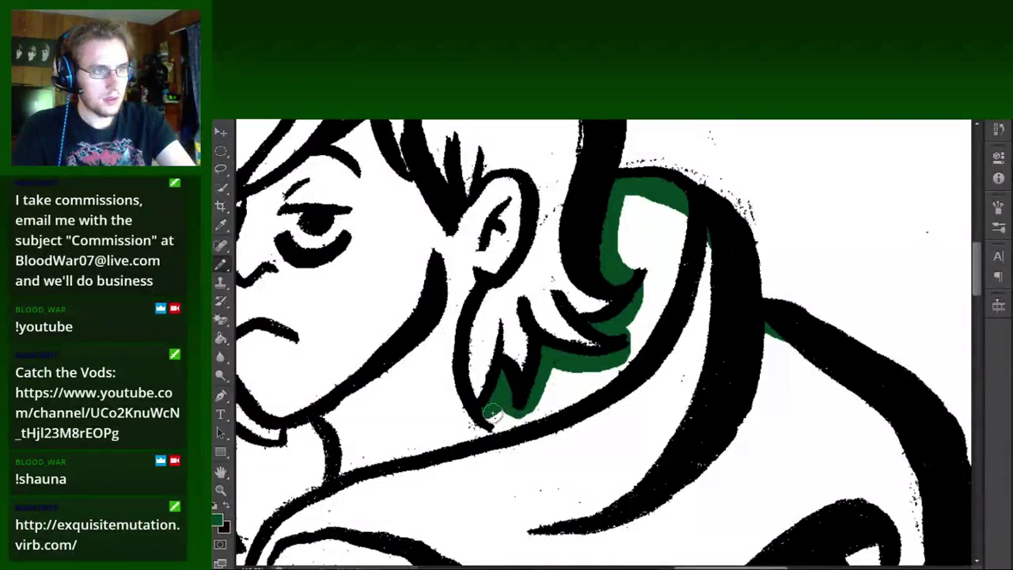
{"action": "mouse_move", "coordinate": [484, 410]}
{"action": "left_mouse_down"}
{"action": "mouse_move", "coordinate": [501, 418]}
{"action": "mouse_move", "coordinate": [491, 417]}
{"action": "left_mouse_up"}
{"action": "mouse_move", "coordinate": [422, 468]}
{"action": "left_mouse_down"}
{"action": "mouse_move", "coordinate": [301, 522]}
{"action": "mouse_move", "coordinate": [736, 388]}
{"action": "left_mouse_up"}
Trace green down, left and up along the collar outline, redoing one stroke.
{"action": "scroll", "coordinate": [724, 316], "scroll_direction": "up", "scroll_amount": 2}
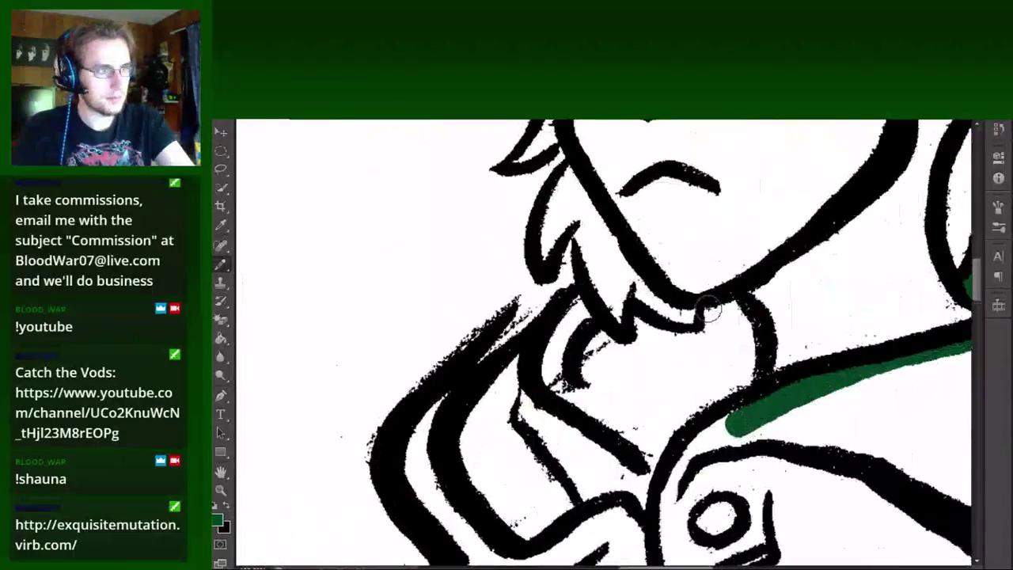
{"action": "mouse_move", "coordinate": [738, 319]}
{"action": "left_mouse_down"}
{"action": "mouse_move", "coordinate": [733, 416]}
{"action": "mouse_move", "coordinate": [744, 383]}
{"action": "left_mouse_up"}
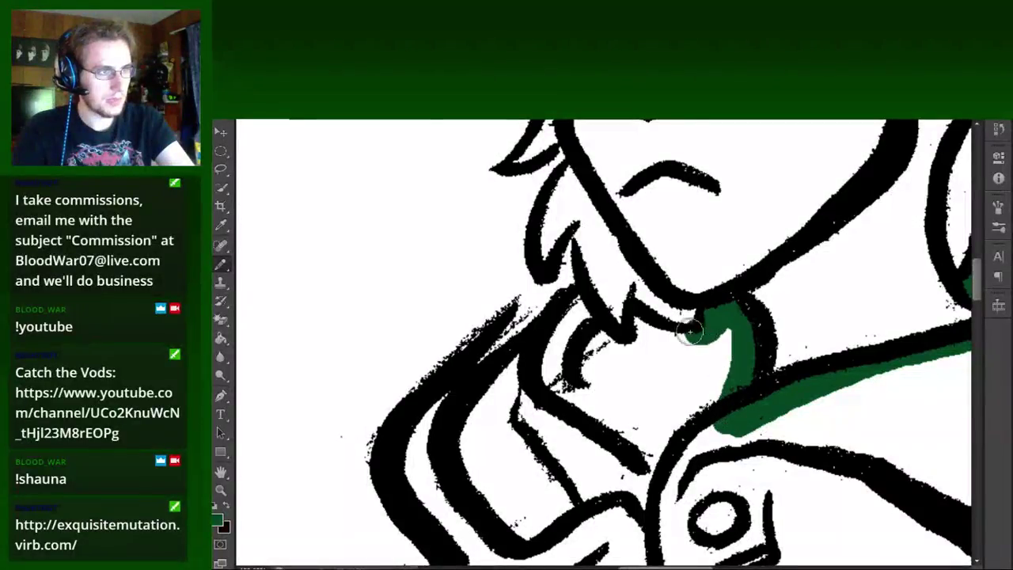
{"action": "left_click_drag", "start_coordinate": [691, 332], "coordinate": [637, 324]}
{"action": "key", "text": "ctrl+z"}
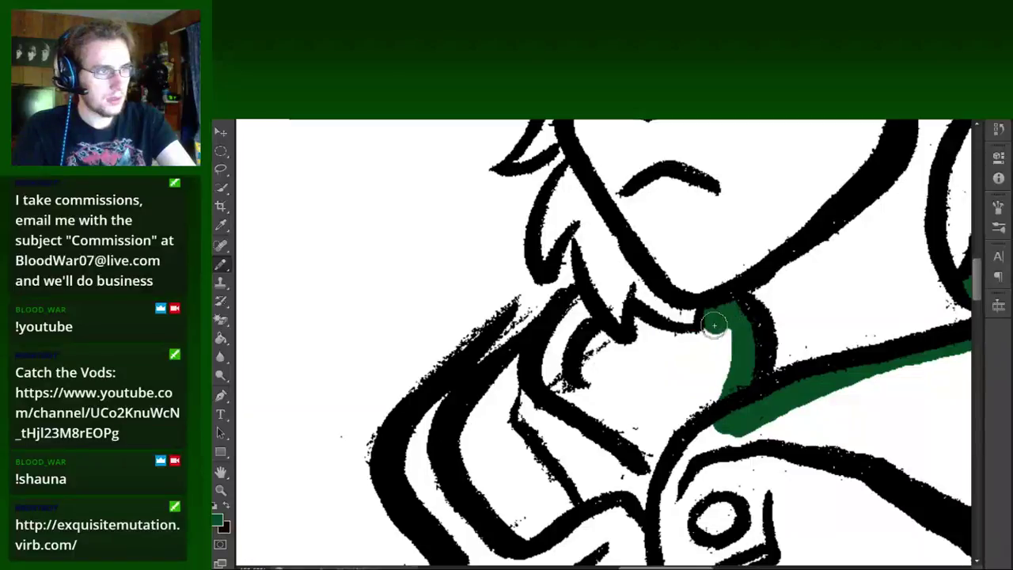
{"action": "mouse_move", "coordinate": [714, 324]}
{"action": "left_mouse_down"}
{"action": "mouse_move", "coordinate": [664, 342]}
{"action": "mouse_move", "coordinate": [588, 324]}
{"action": "mouse_move", "coordinate": [535, 368]}
{"action": "left_mouse_up"}
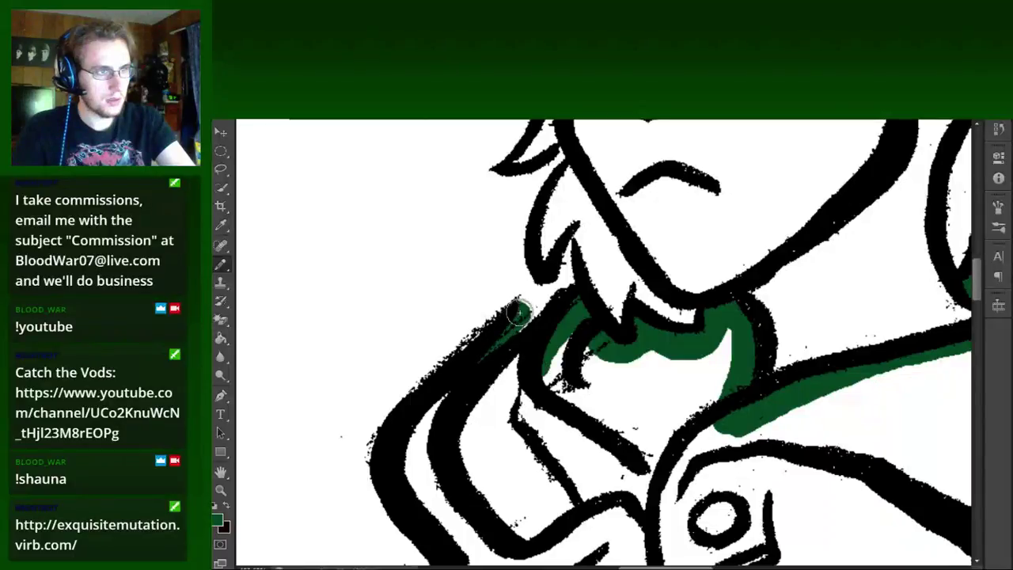
{"action": "left_click_drag", "start_coordinate": [519, 312], "coordinate": [550, 294]}
{"action": "scroll", "coordinate": [525, 325], "scroll_direction": "down", "scroll_amount": 3}
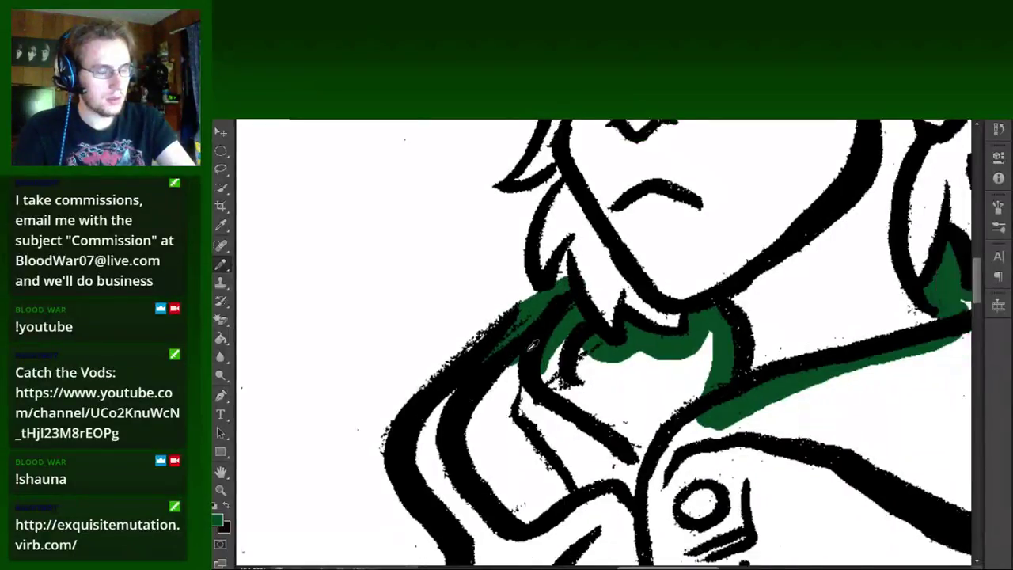
{"action": "scroll", "coordinate": [525, 325], "scroll_direction": "up", "scroll_amount": 4}
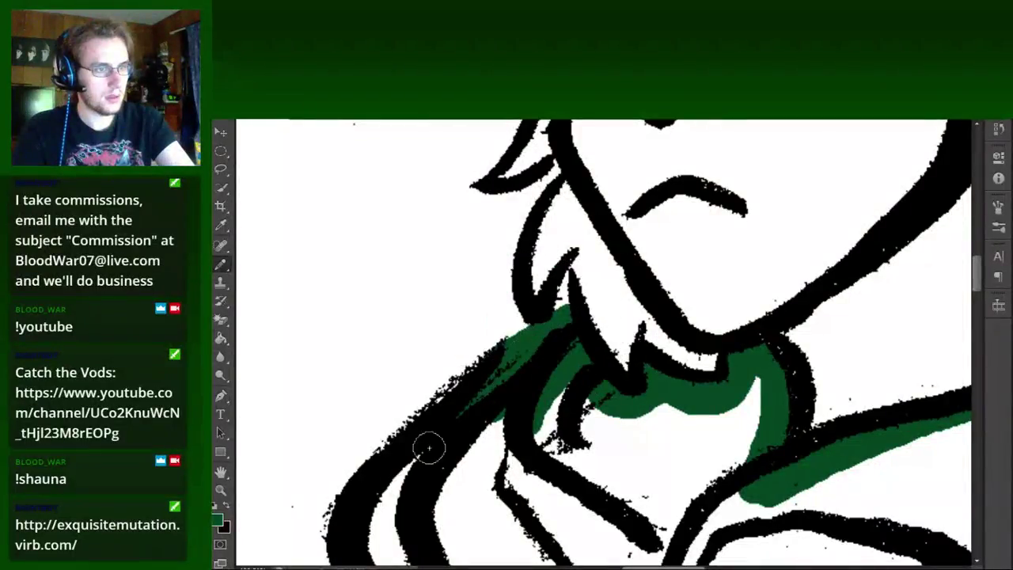
{"action": "scroll", "coordinate": [388, 501], "scroll_direction": "down", "scroll_amount": 3}
{"action": "scroll", "coordinate": [407, 315], "scroll_direction": "up", "scroll_amount": 3}
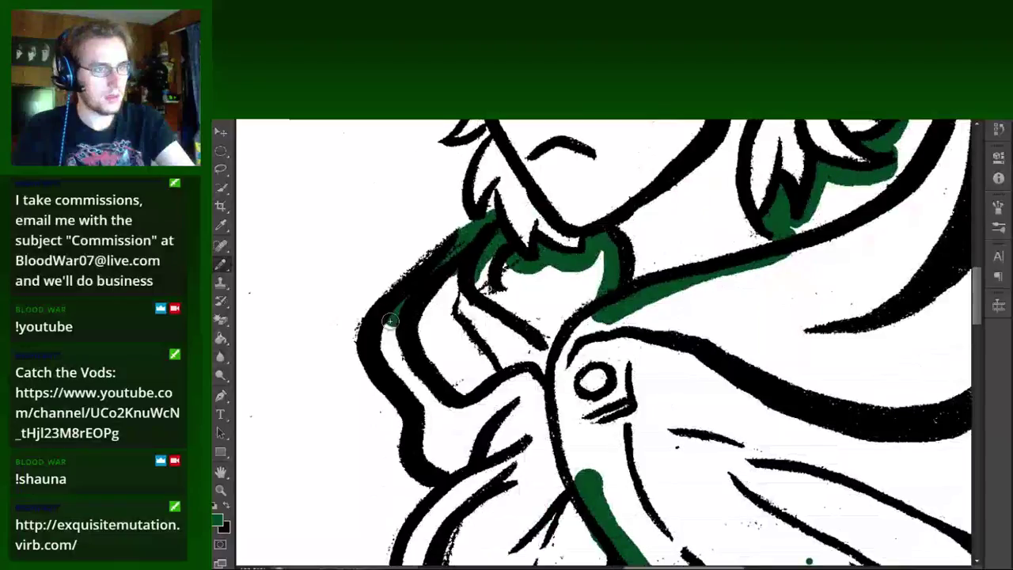
Extend the green line down the inside of the lower cloak edge.
{"action": "left_click_drag", "start_coordinate": [389, 320], "coordinate": [400, 372]}
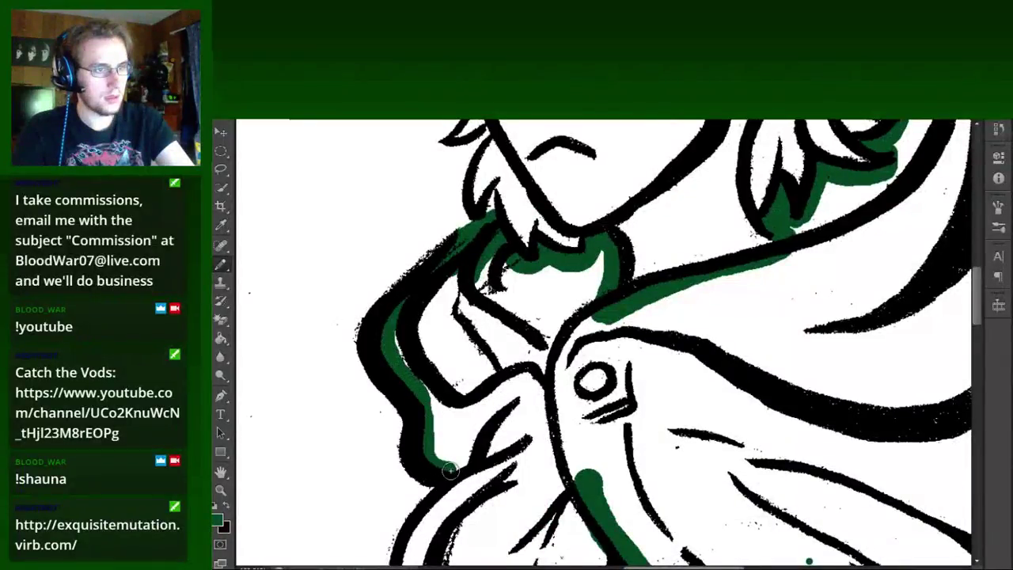
{"action": "left_click_drag", "start_coordinate": [449, 470], "coordinate": [501, 290]}
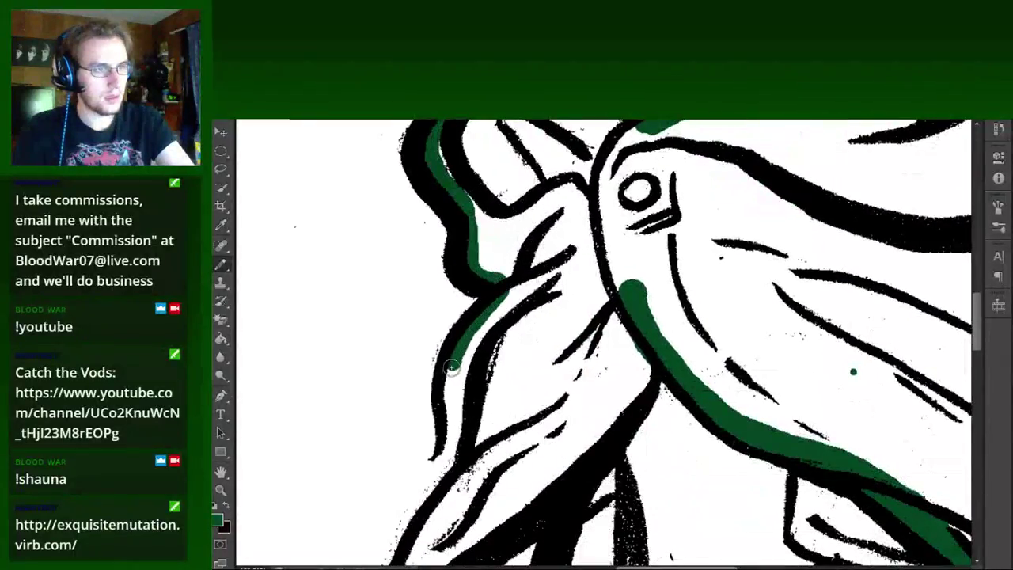
{"action": "left_click_drag", "start_coordinate": [451, 367], "coordinate": [449, 414]}
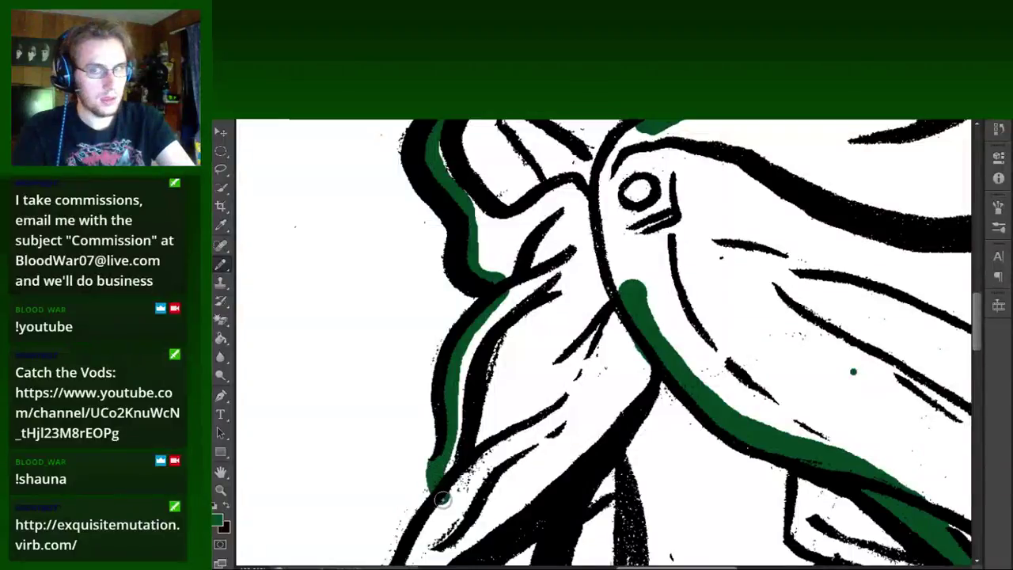
{"action": "scroll", "coordinate": [442, 498], "scroll_direction": "down", "scroll_amount": 5}
{"action": "scroll", "coordinate": [441, 413], "scroll_direction": "down", "scroll_amount": 2}
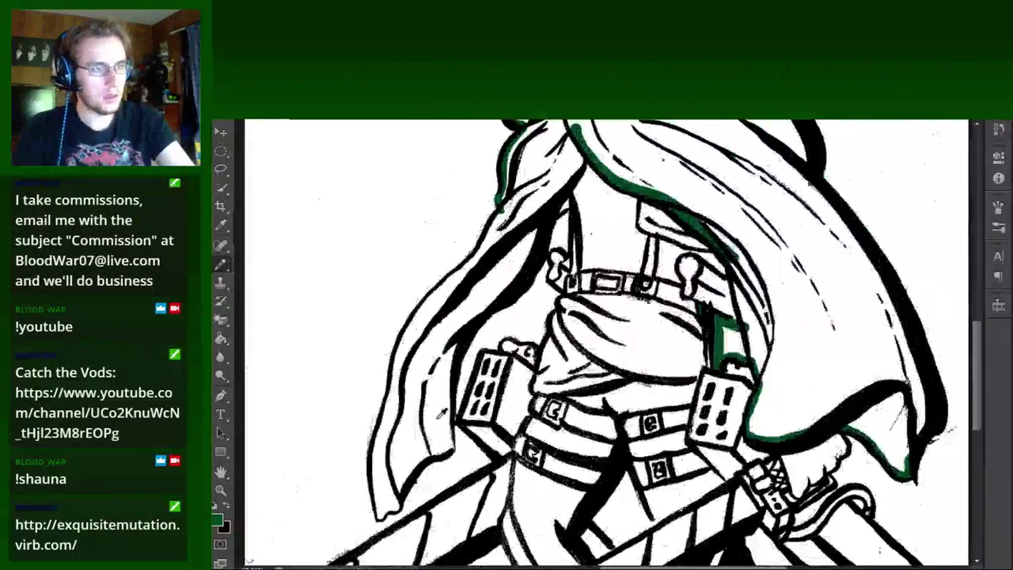
{"action": "scroll", "coordinate": [442, 413], "scroll_direction": "up", "scroll_amount": 2}
{"action": "scroll", "coordinate": [441, 413], "scroll_direction": "down", "scroll_amount": 3}
{"action": "scroll", "coordinate": [442, 414], "scroll_direction": "up", "scroll_amount": 2}
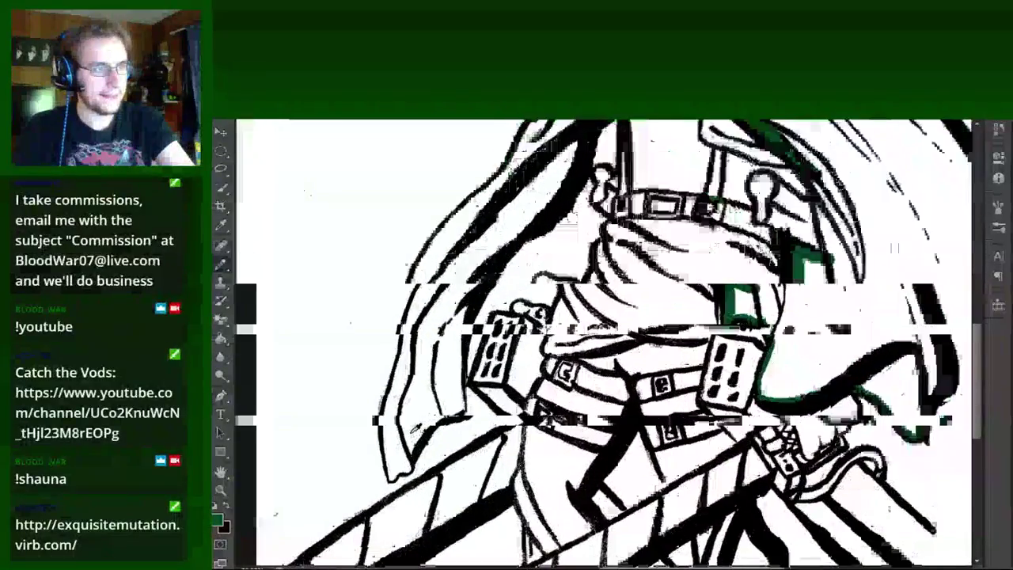
{"action": "scroll", "coordinate": [451, 387], "scroll_direction": "up", "scroll_amount": 2}
Outline the gear box in green and carry the line from the belt up around the knot.
{"action": "left_click_drag", "start_coordinate": [473, 360], "coordinate": [495, 273]}
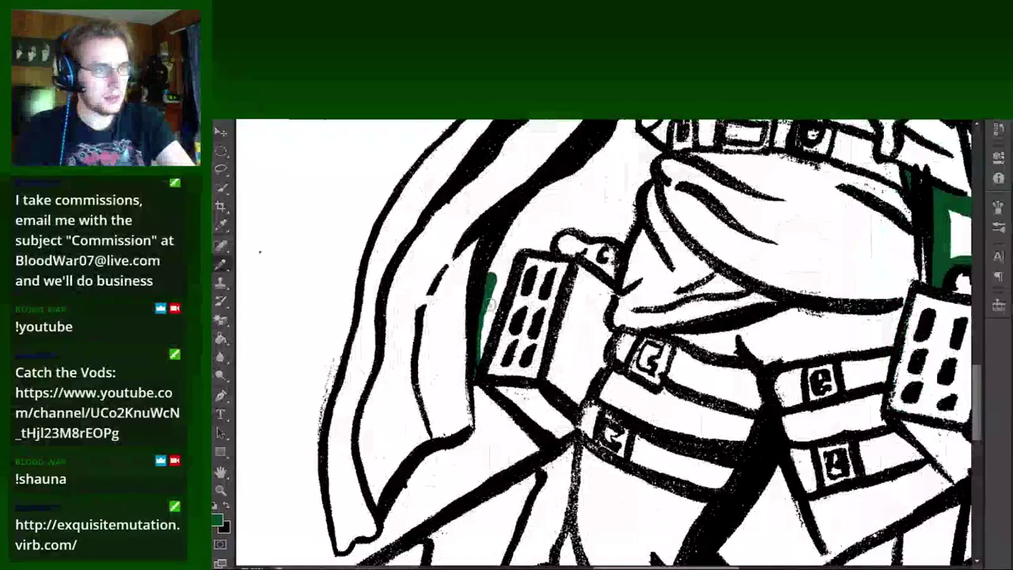
{"action": "left_click_drag", "start_coordinate": [483, 333], "coordinate": [517, 235]}
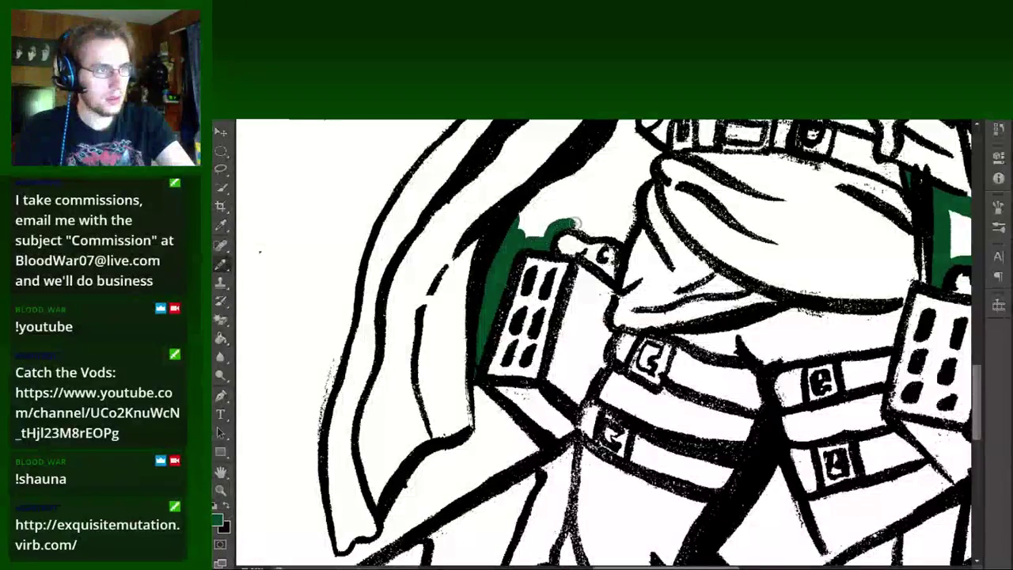
{"action": "left_click_drag", "start_coordinate": [576, 223], "coordinate": [600, 234]}
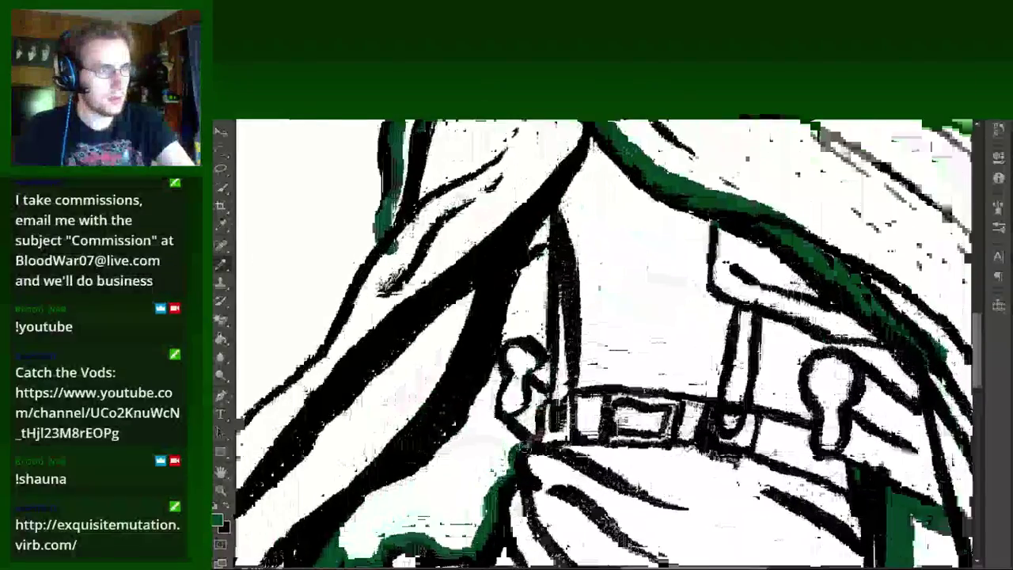
{"action": "left_click_drag", "start_coordinate": [549, 133], "coordinate": [627, 256]}
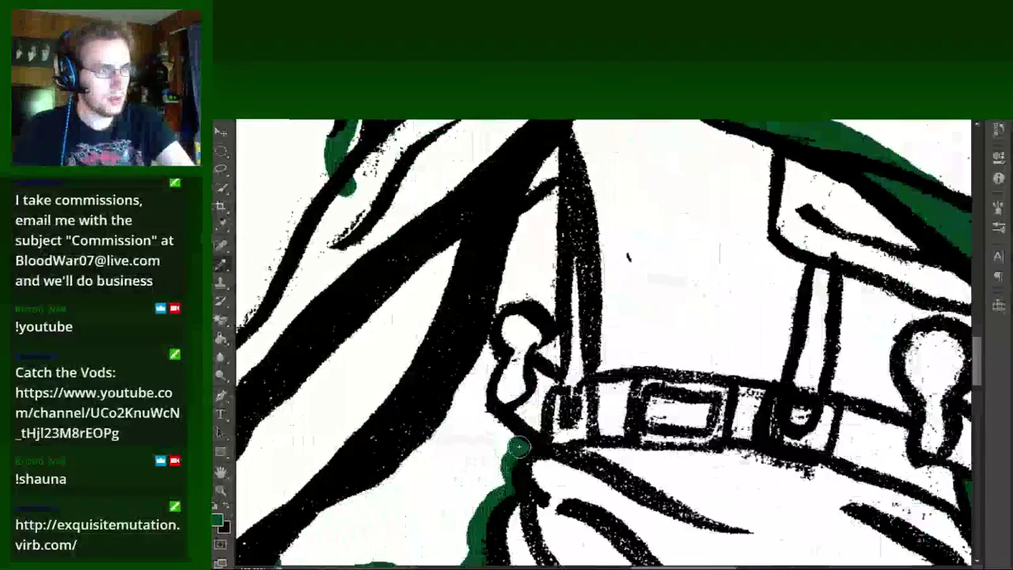
{"action": "left_click_drag", "start_coordinate": [519, 448], "coordinate": [490, 418]}
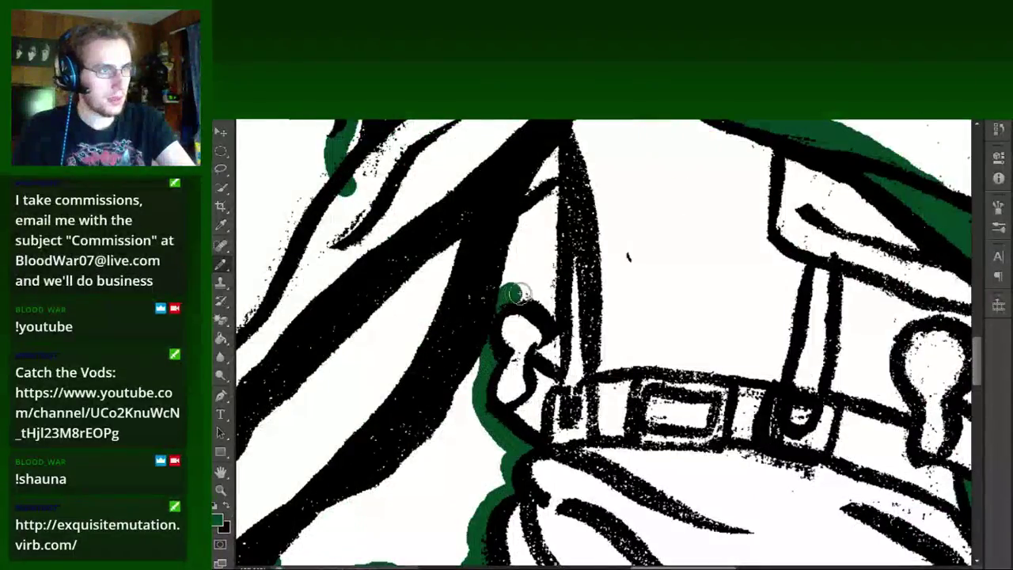
{"action": "left_click_drag", "start_coordinate": [516, 294], "coordinate": [554, 305]}
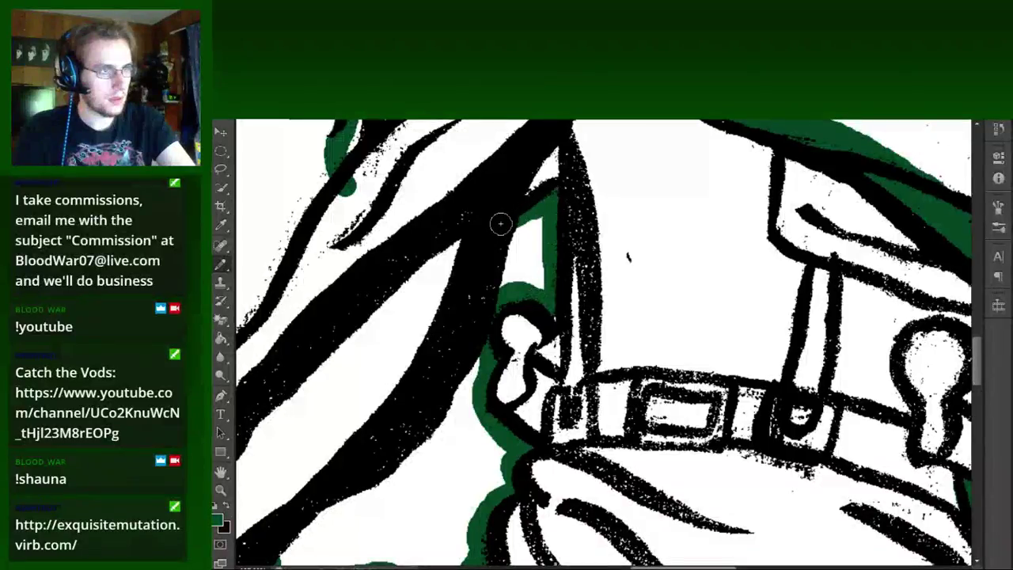
Extend the green down the left edge of the cloak fold below the gear box.
{"action": "left_click_drag", "start_coordinate": [537, 132], "coordinate": [527, 335]}
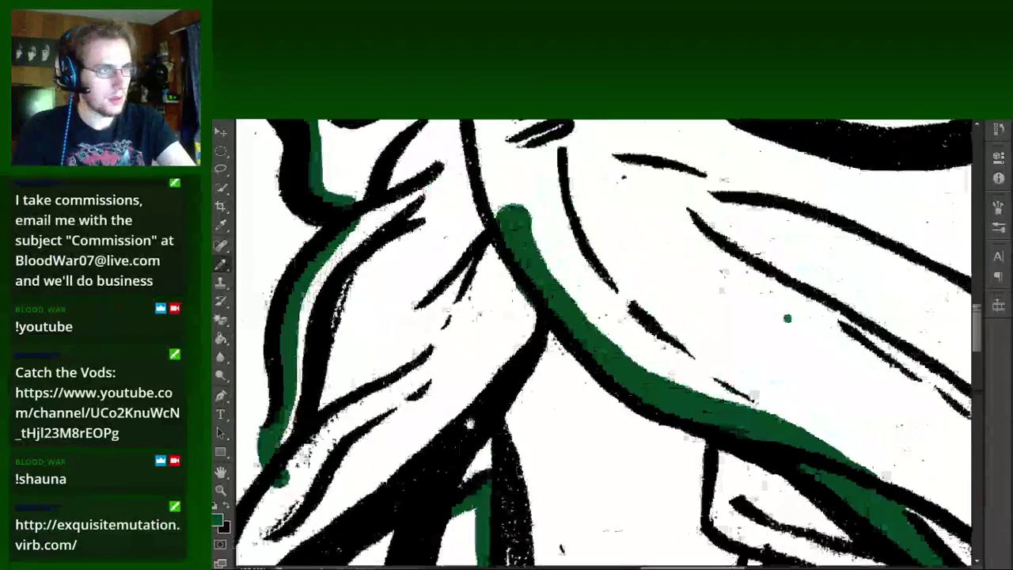
{"action": "scroll", "coordinate": [510, 257], "scroll_direction": "down", "scroll_amount": 5}
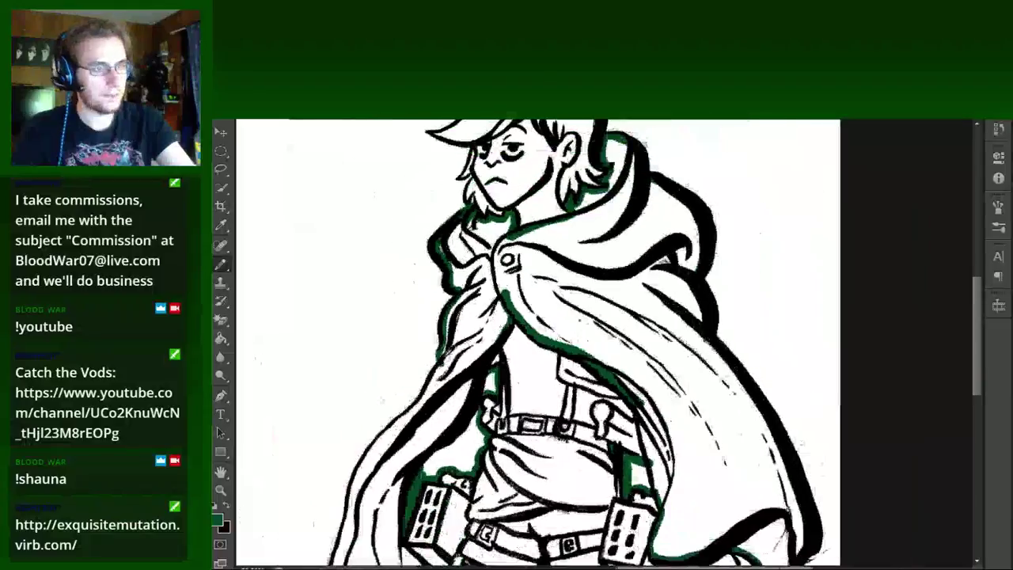
{"action": "scroll", "coordinate": [510, 257], "scroll_direction": "up", "scroll_amount": 2}
{"action": "scroll", "coordinate": [565, 434], "scroll_direction": "up", "scroll_amount": 2}
{"action": "scroll", "coordinate": [565, 434], "scroll_direction": "up", "scroll_amount": 1}
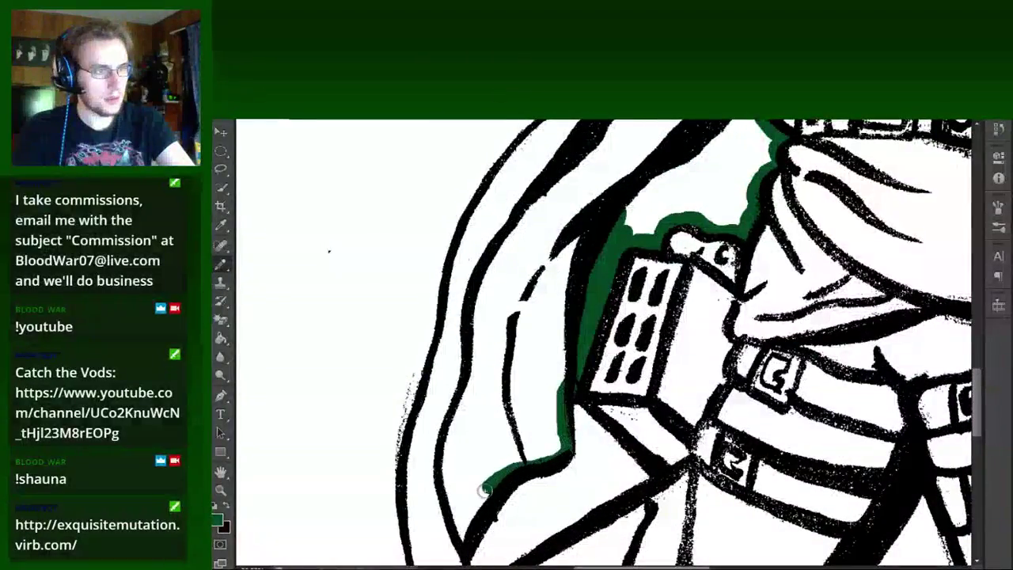
{"action": "mouse_move", "coordinate": [483, 491]}
{"action": "left_mouse_down"}
{"action": "mouse_move", "coordinate": [544, 295]}
{"action": "mouse_move", "coordinate": [507, 338]}
{"action": "left_mouse_up"}
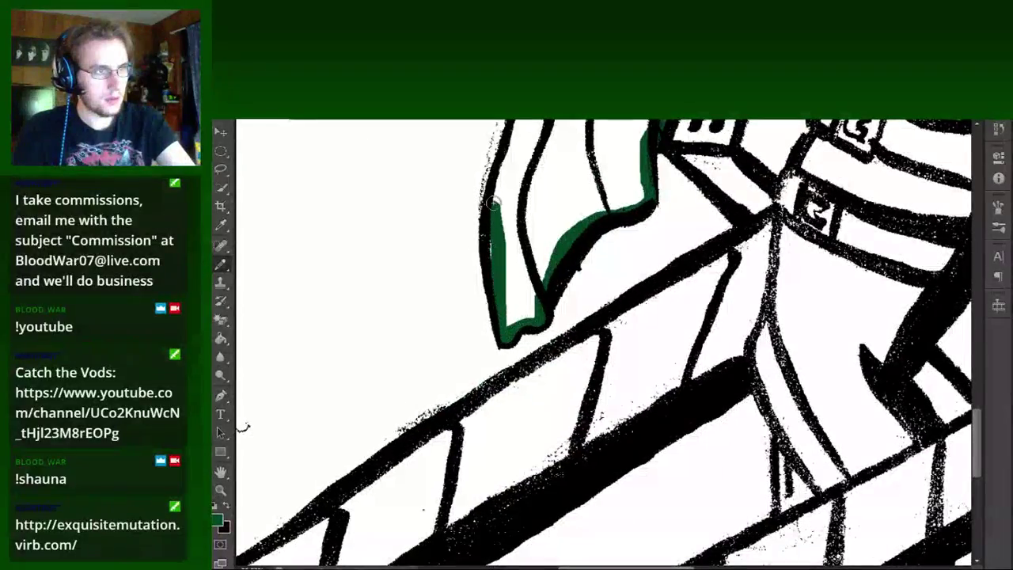
{"action": "left_click_drag", "start_coordinate": [492, 203], "coordinate": [492, 258]}
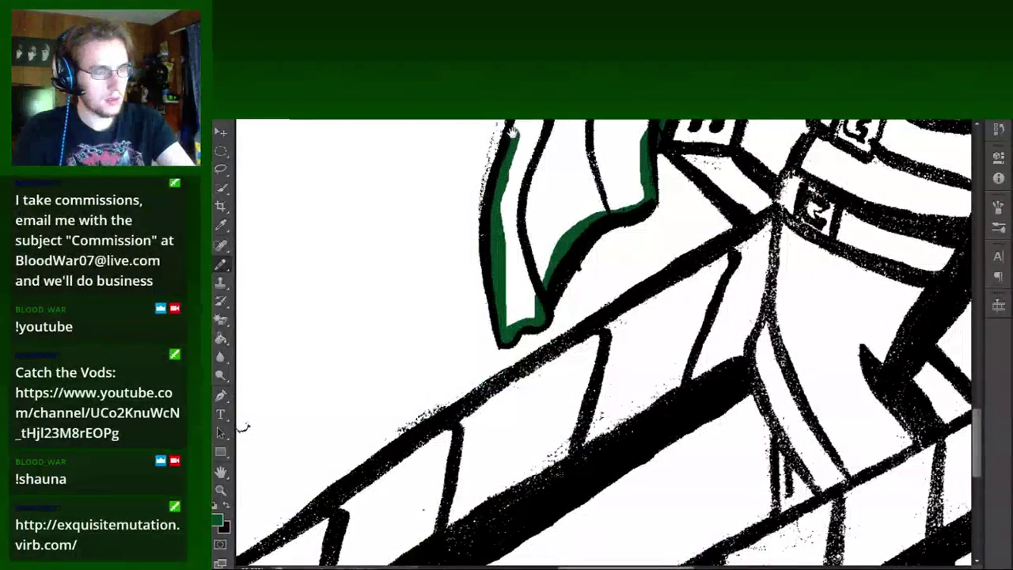
Continue the green outline up the fold past the pouch toward the shoulder.
{"action": "left_click_drag", "start_coordinate": [513, 134], "coordinate": [323, 270]}
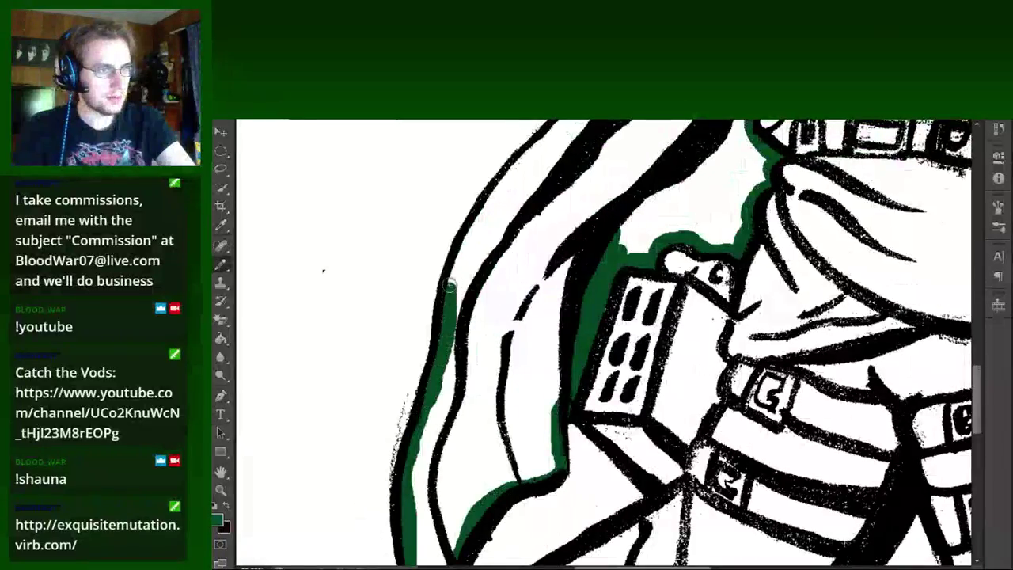
{"action": "mouse_move", "coordinate": [449, 287]}
{"action": "left_mouse_down"}
{"action": "mouse_move", "coordinate": [466, 228]}
{"action": "mouse_move", "coordinate": [490, 198]}
{"action": "left_mouse_up"}
{"action": "left_click_drag", "start_coordinate": [524, 164], "coordinate": [411, 404]}
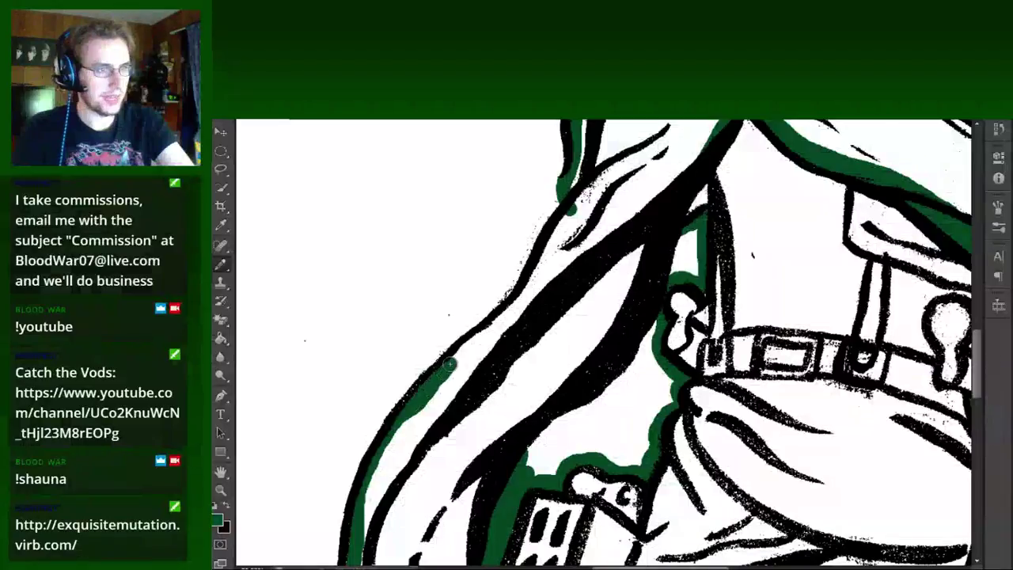
{"action": "left_click_drag", "start_coordinate": [449, 364], "coordinate": [475, 338]}
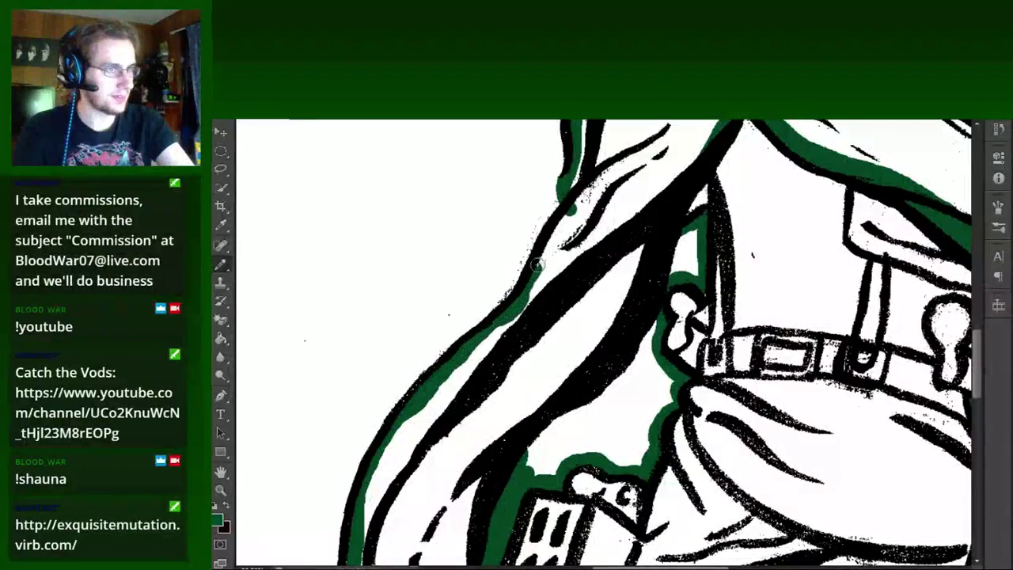
{"action": "left_click_drag", "start_coordinate": [537, 265], "coordinate": [566, 212]}
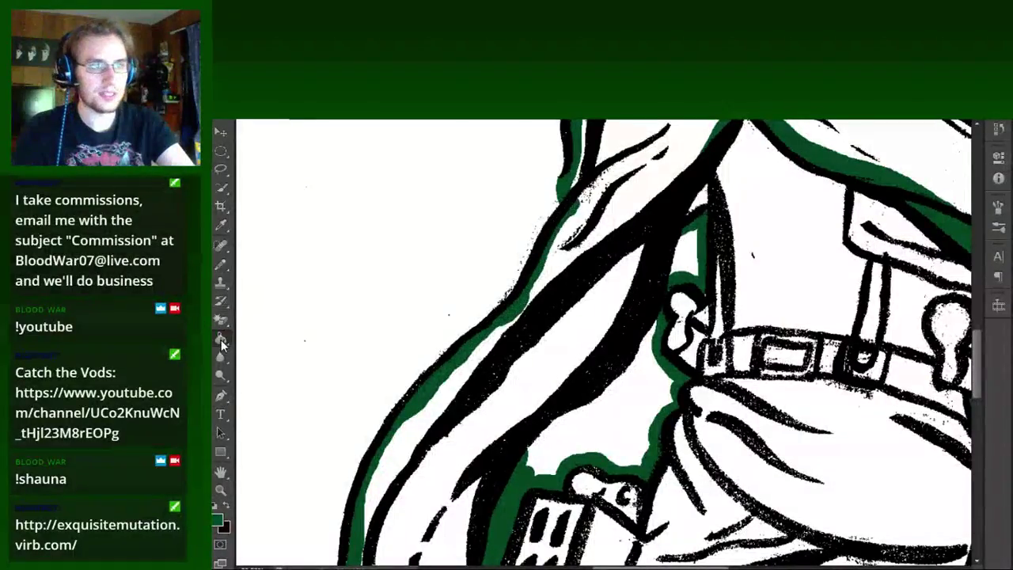
Bucket-fill the cloak outline with green, undoing a wrong fill and checking the lineart.
{"action": "left_click", "coordinate": [222, 343]}
{"action": "left_click", "coordinate": [475, 238]}
{"action": "scroll", "coordinate": [619, 358], "scroll_direction": "down", "scroll_amount": 2}
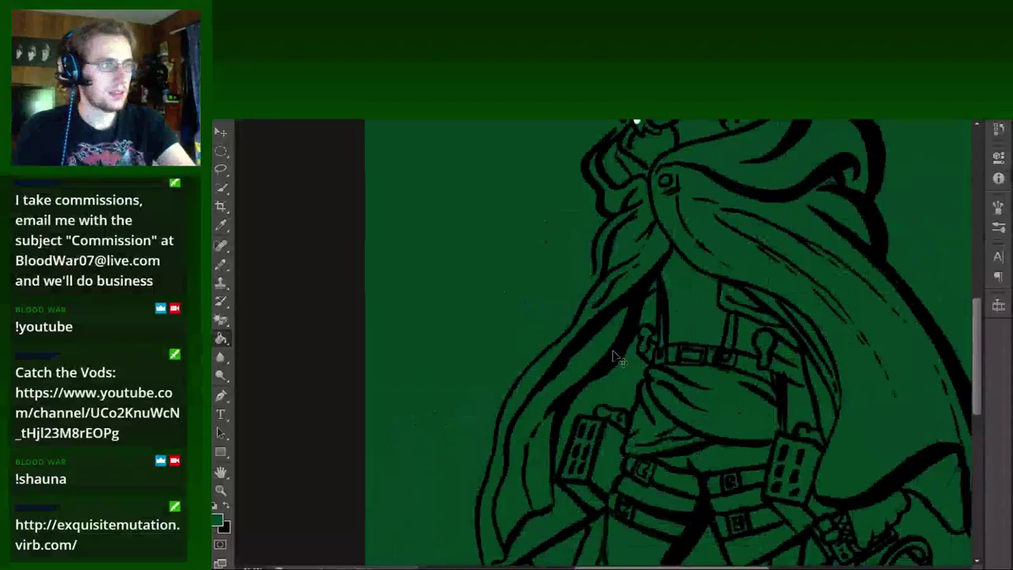
{"action": "key", "text": "ctrl+z"}
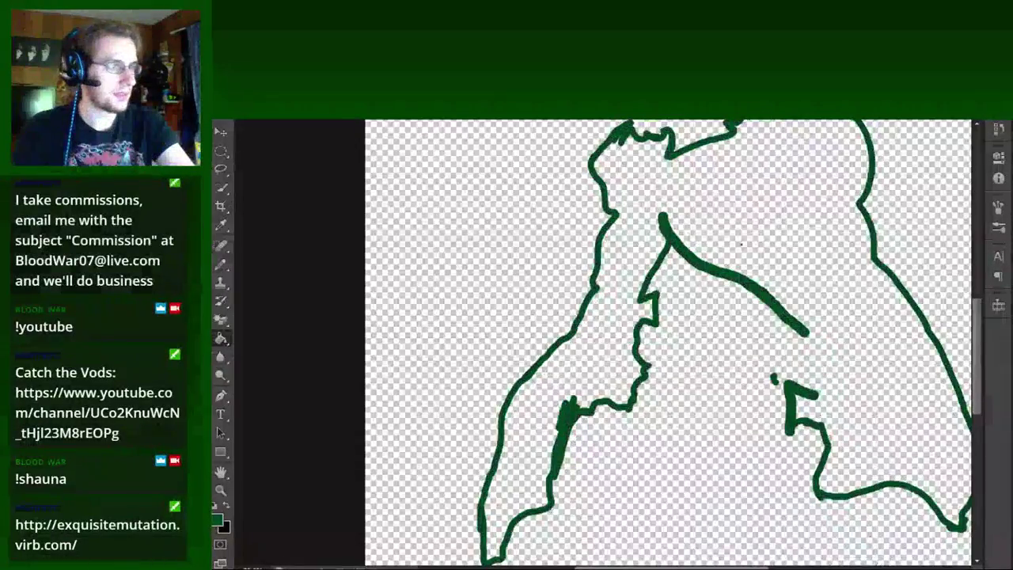
{"action": "key", "text": "ctrl+z"}
Zoom and pan around the belt area to inspect the green-filled cloak.
{"action": "scroll", "coordinate": [317, 335], "scroll_direction": "up", "scroll_amount": 3}
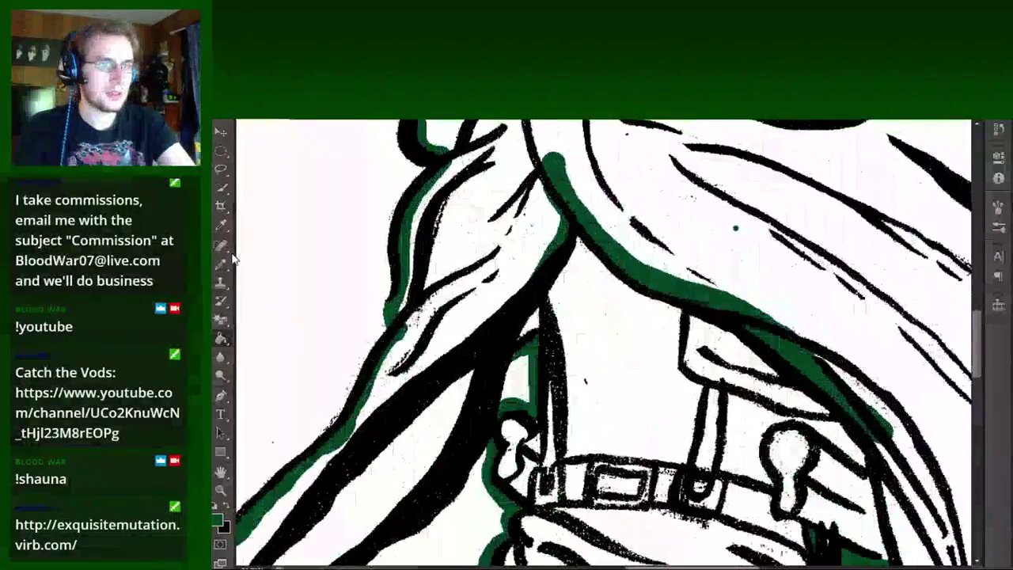
{"action": "mouse_move", "coordinate": [871, 547]}
{"action": "left_mouse_down"}
{"action": "mouse_move", "coordinate": [669, 450]}
{"action": "mouse_move", "coordinate": [659, 362]}
{"action": "left_mouse_up"}
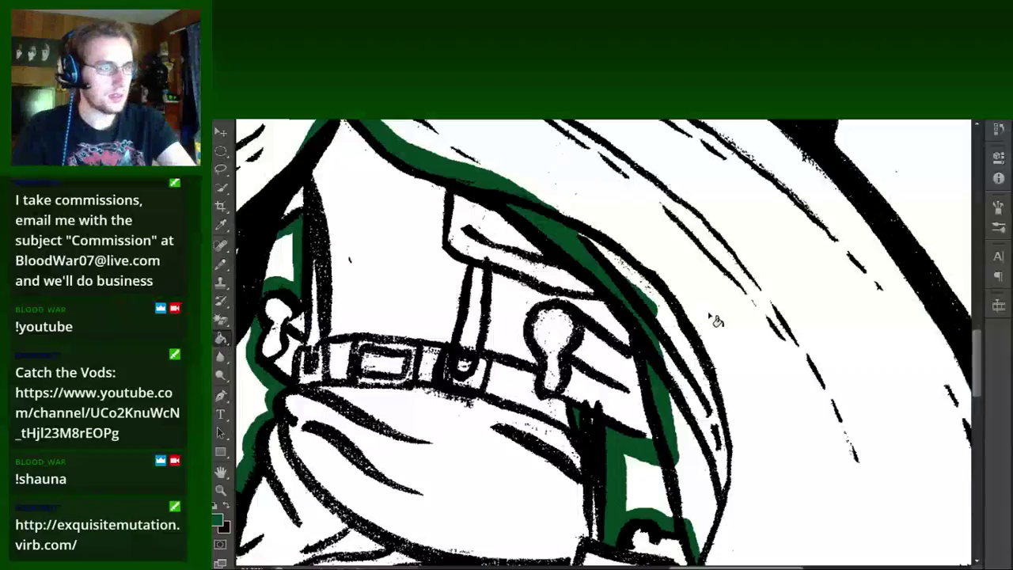
{"action": "scroll", "coordinate": [717, 321], "scroll_direction": "down", "scroll_amount": 2}
{"action": "scroll", "coordinate": [719, 320], "scroll_direction": "down", "scroll_amount": 2}
{"action": "scroll", "coordinate": [720, 318], "scroll_direction": "down", "scroll_amount": 2}
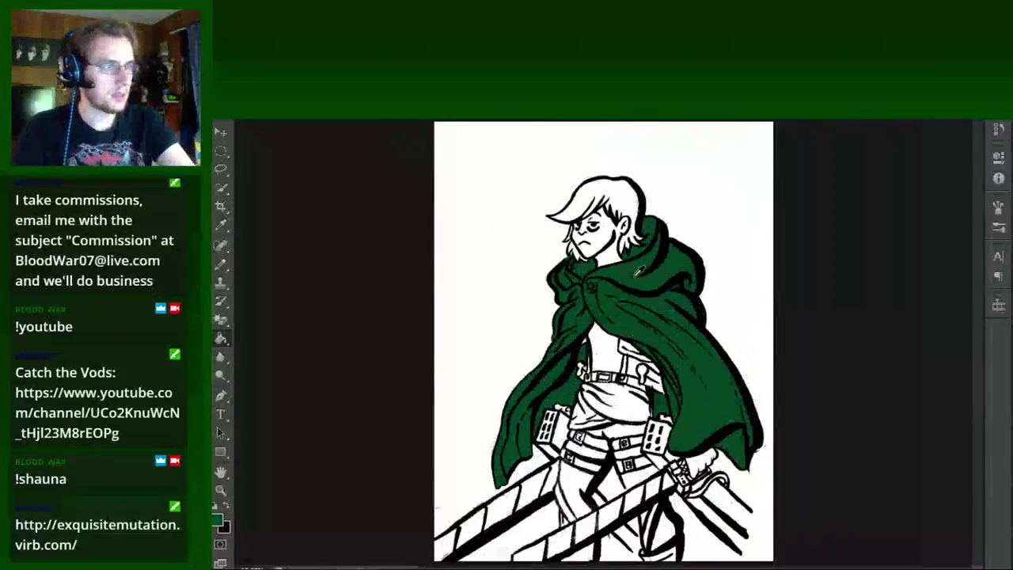
{"action": "scroll", "coordinate": [747, 192], "scroll_direction": "up", "scroll_amount": 1}
{"action": "scroll", "coordinate": [544, 294], "scroll_direction": "up", "scroll_amount": 2}
{"action": "scroll", "coordinate": [525, 323], "scroll_direction": "up", "scroll_amount": 2}
Paint the centre of the cloak's round clasp white.
{"action": "scroll", "coordinate": [459, 396], "scroll_direction": "up", "scroll_amount": 2}
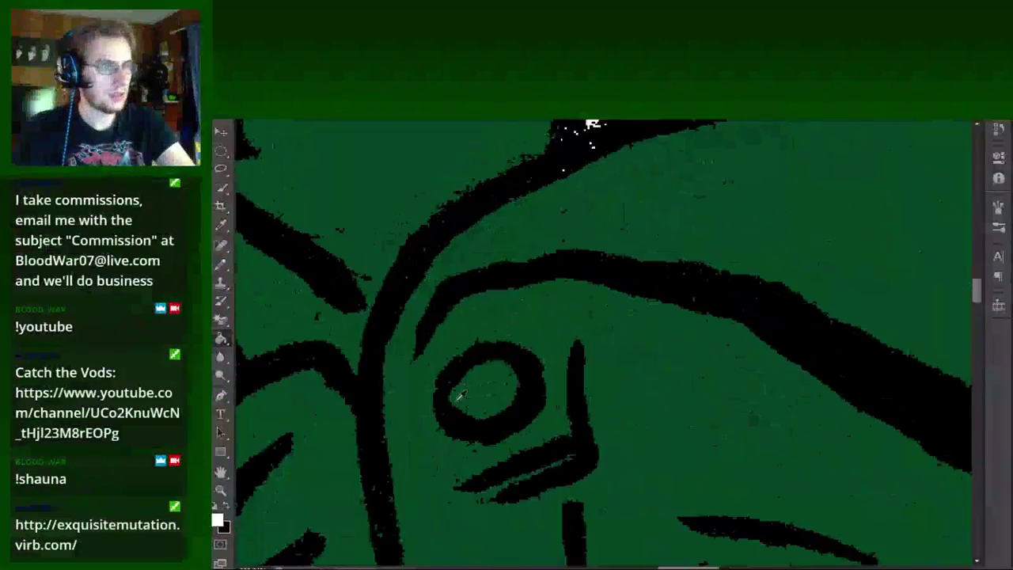
{"action": "scroll", "coordinate": [460, 396], "scroll_direction": "up", "scroll_amount": 1}
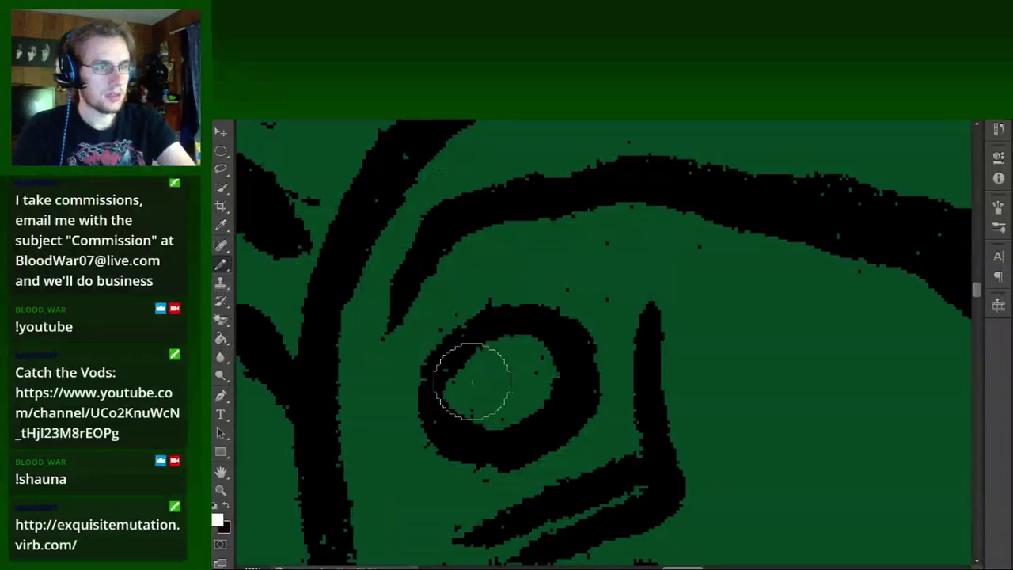
{"action": "left_click_drag", "start_coordinate": [472, 381], "coordinate": [484, 393]}
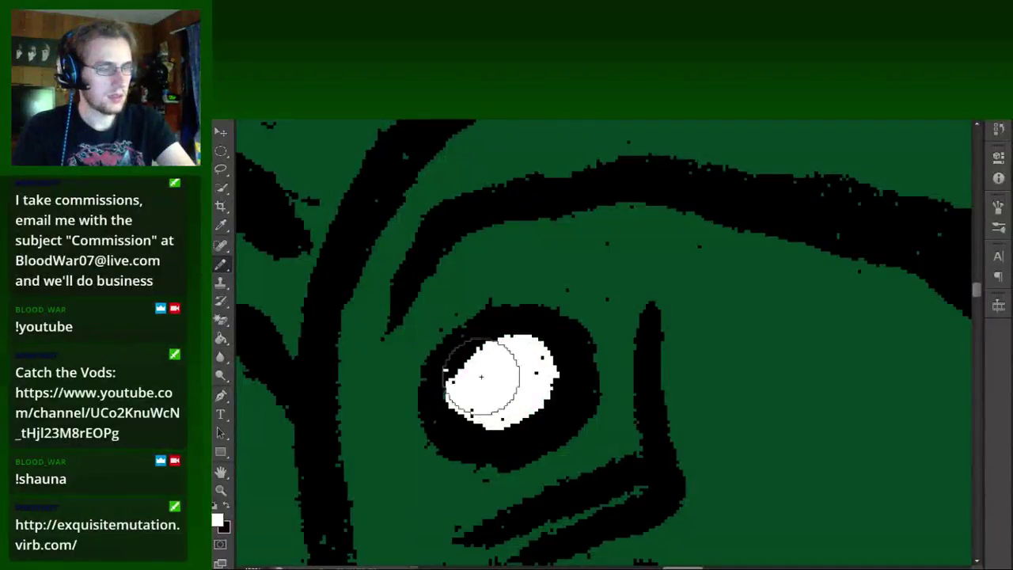
Sample the shirt's black from the coloured reference image as the paint colour.
{"action": "scroll", "coordinate": [474, 391], "scroll_direction": "down", "scroll_amount": 2}
{"action": "scroll", "coordinate": [522, 364], "scroll_direction": "down", "scroll_amount": 2}
{"action": "scroll", "coordinate": [525, 317], "scroll_direction": "down", "scroll_amount": 1}
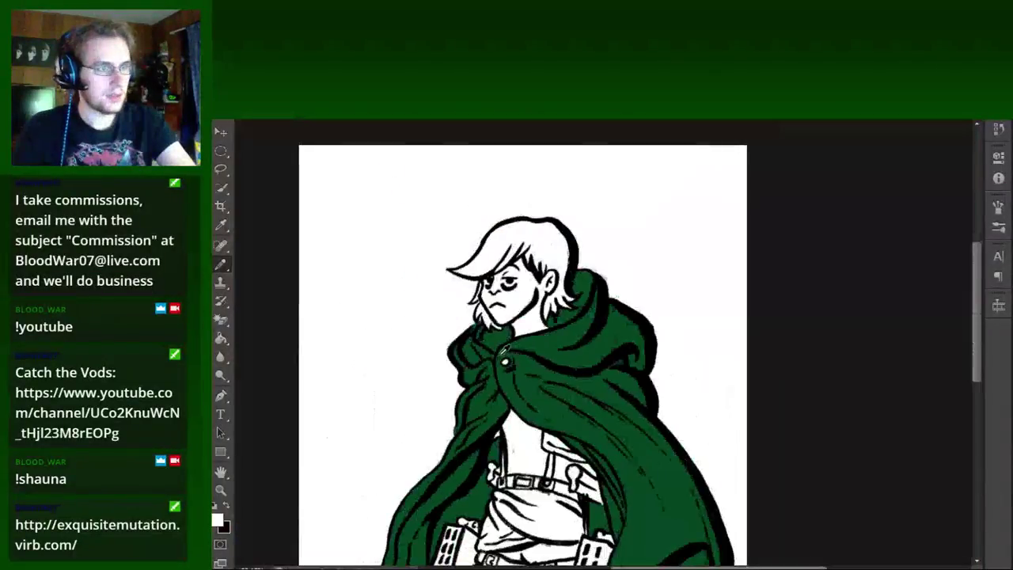
{"action": "scroll", "coordinate": [592, 273], "scroll_direction": "down", "scroll_amount": 1}
{"action": "scroll", "coordinate": [602, 340], "scroll_direction": "up", "scroll_amount": 2}
{"action": "scroll", "coordinate": [602, 340], "scroll_direction": "up", "scroll_amount": 1}
{"action": "scroll", "coordinate": [602, 341], "scroll_direction": "down", "scroll_amount": 2}
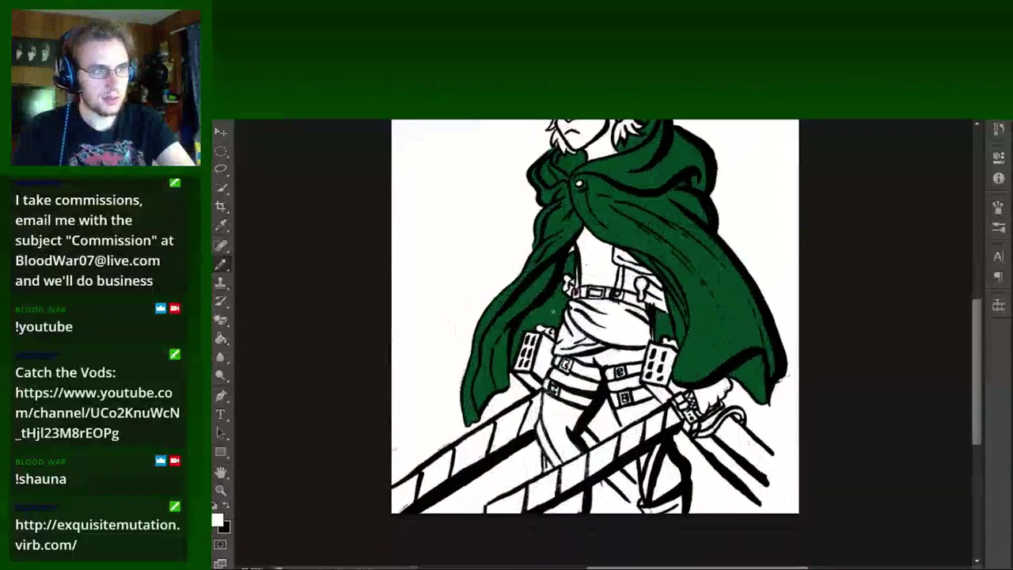
{"action": "key", "text": "ctrl+Tab"}
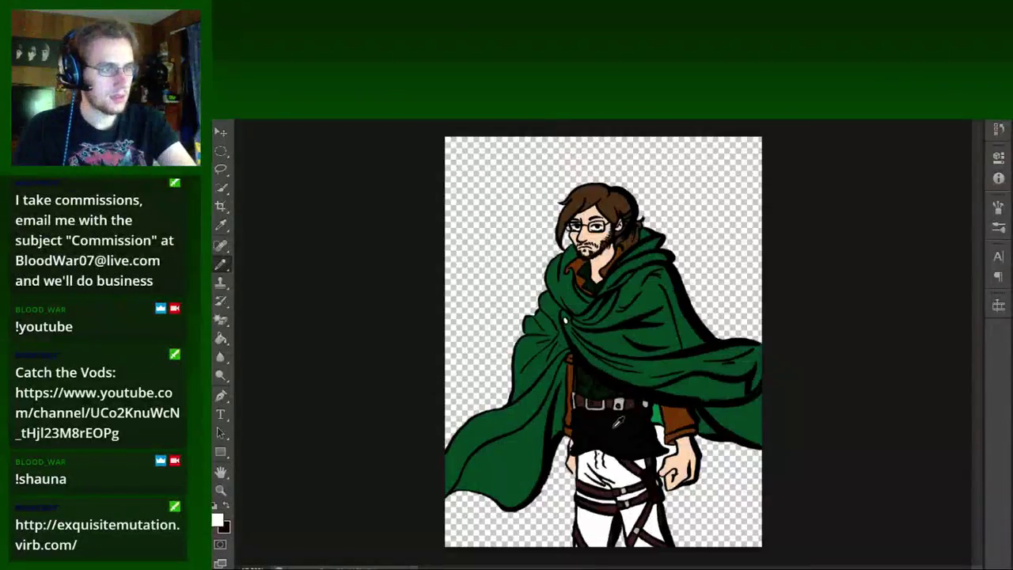
{"action": "left_click", "coordinate": [618, 424], "text": "alt"}
On the line art, seal the cloak-belt gap and thicken the belt's lower edge in black.
{"action": "key", "text": "ctrl+Tab"}
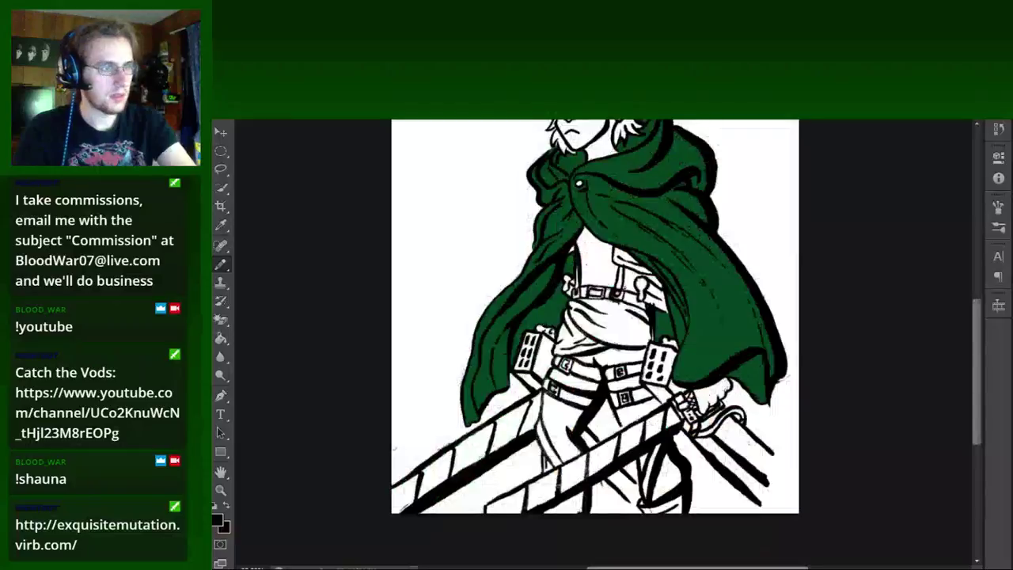
{"action": "scroll", "coordinate": [601, 333], "scroll_direction": "up", "scroll_amount": 2}
{"action": "scroll", "coordinate": [602, 332], "scroll_direction": "up", "scroll_amount": 2}
{"action": "scroll", "coordinate": [602, 333], "scroll_direction": "up", "scroll_amount": 1}
{"action": "mouse_move", "coordinate": [439, 316]}
{"action": "left_mouse_down"}
{"action": "mouse_move", "coordinate": [483, 289]}
{"action": "mouse_move", "coordinate": [465, 285]}
{"action": "left_mouse_up"}
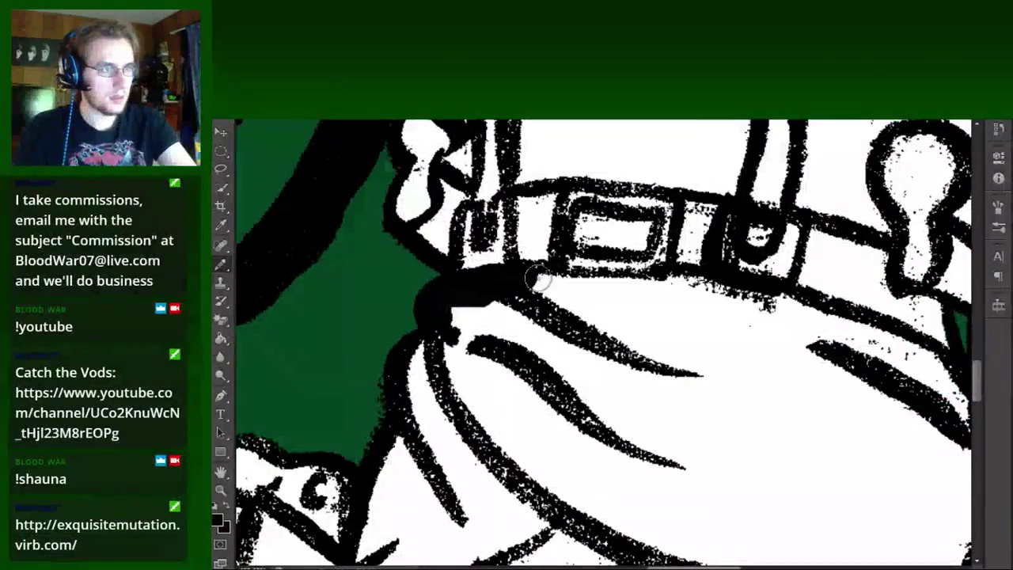
{"action": "mouse_move", "coordinate": [536, 278]}
{"action": "left_mouse_down"}
{"action": "mouse_move", "coordinate": [674, 281]}
{"action": "mouse_move", "coordinate": [867, 329]}
{"action": "mouse_move", "coordinate": [942, 364]}
{"action": "mouse_move", "coordinate": [647, 252]}
{"action": "mouse_move", "coordinate": [669, 383]}
{"action": "left_mouse_up"}
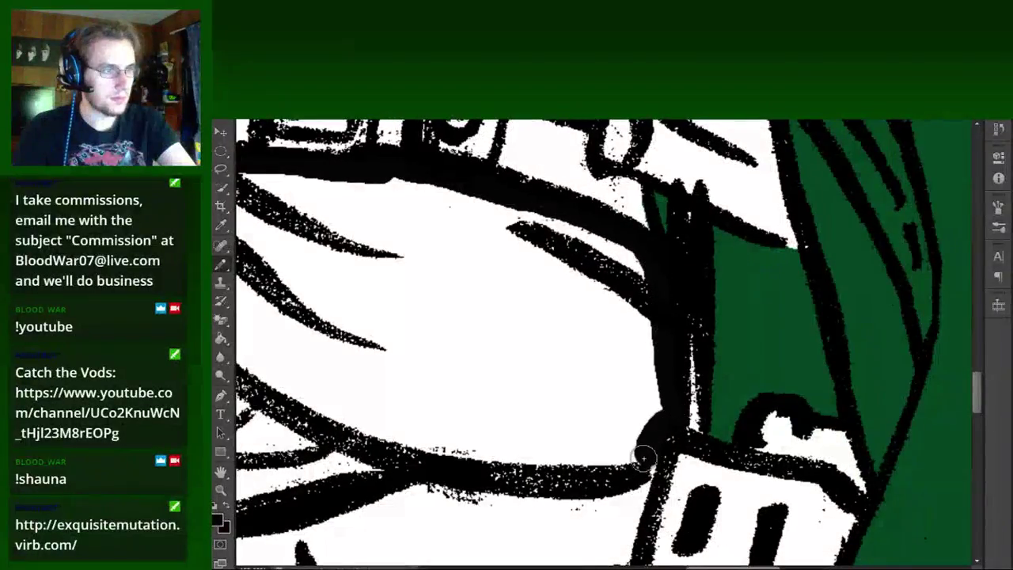
Close the remaining shirt and cloak-edge outline gaps, then bucket-fill the shirt below the belt black.
{"action": "left_click_drag", "start_coordinate": [643, 457], "coordinate": [590, 469]}
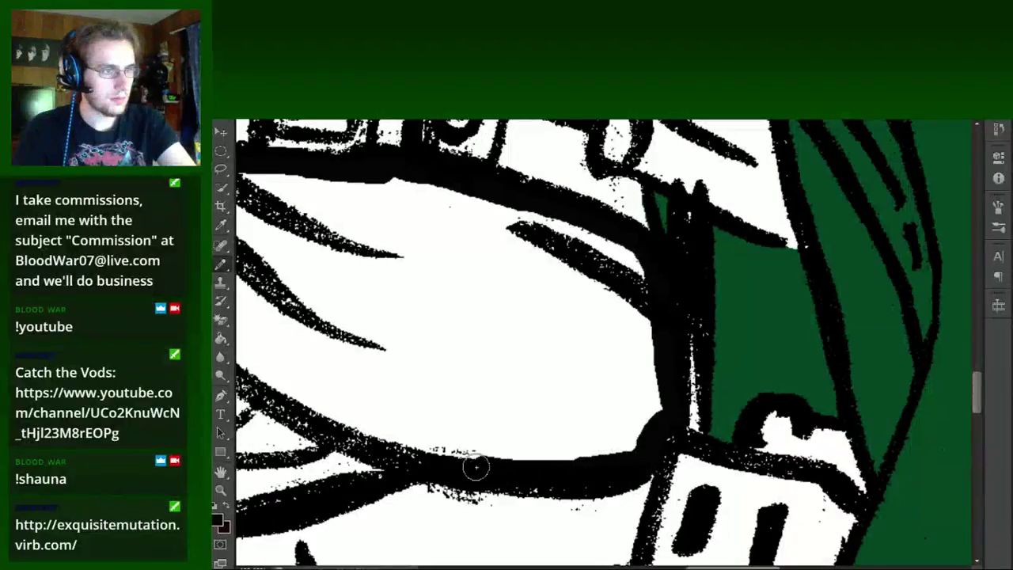
{"action": "mouse_move", "coordinate": [430, 452]}
{"action": "left_mouse_down"}
{"action": "mouse_move", "coordinate": [714, 379]}
{"action": "mouse_move", "coordinate": [478, 440]}
{"action": "left_mouse_up"}
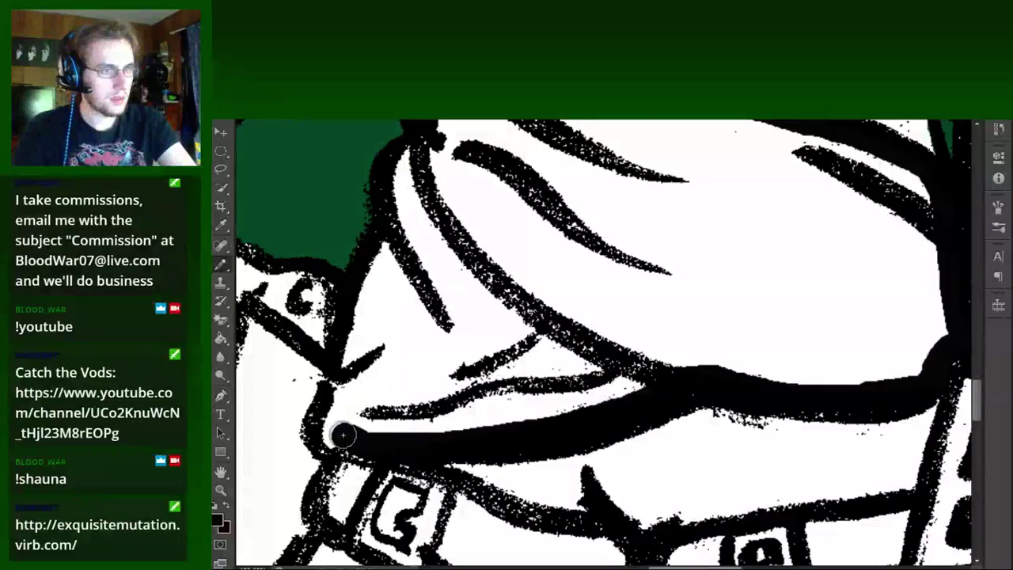
{"action": "left_click_drag", "start_coordinate": [343, 434], "coordinate": [349, 372]}
{"action": "left_click_drag", "start_coordinate": [368, 294], "coordinate": [407, 147]}
{"action": "scroll", "coordinate": [407, 147], "scroll_direction": "down", "scroll_amount": 5}
{"action": "left_click_drag", "start_coordinate": [407, 435], "coordinate": [436, 389]}
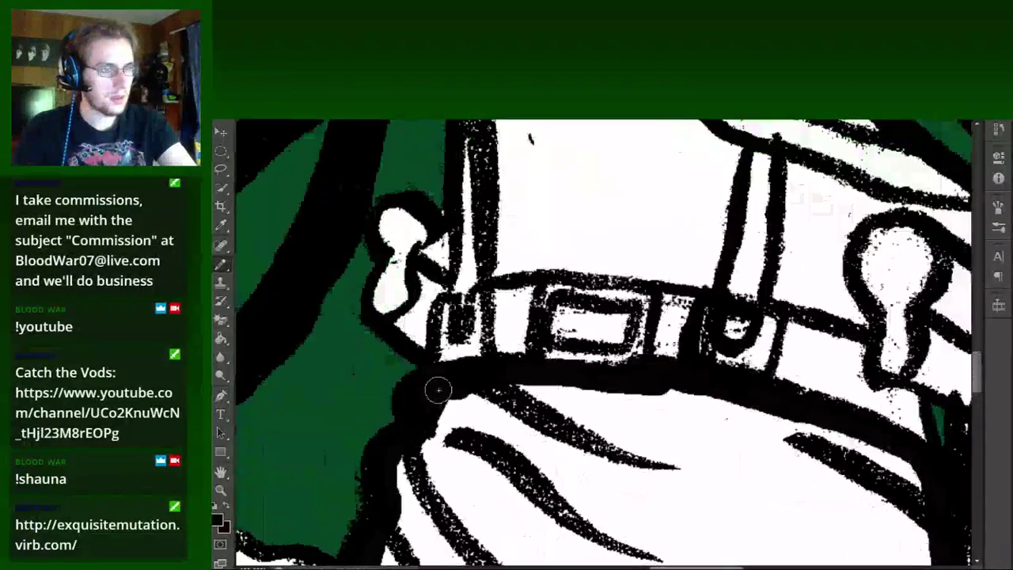
{"action": "left_click", "coordinate": [693, 532]}
Switch to the coloured reference and eyedropper a strap's brown as the paint colour.
{"action": "scroll", "coordinate": [690, 532], "scroll_direction": "down", "scroll_amount": 2}
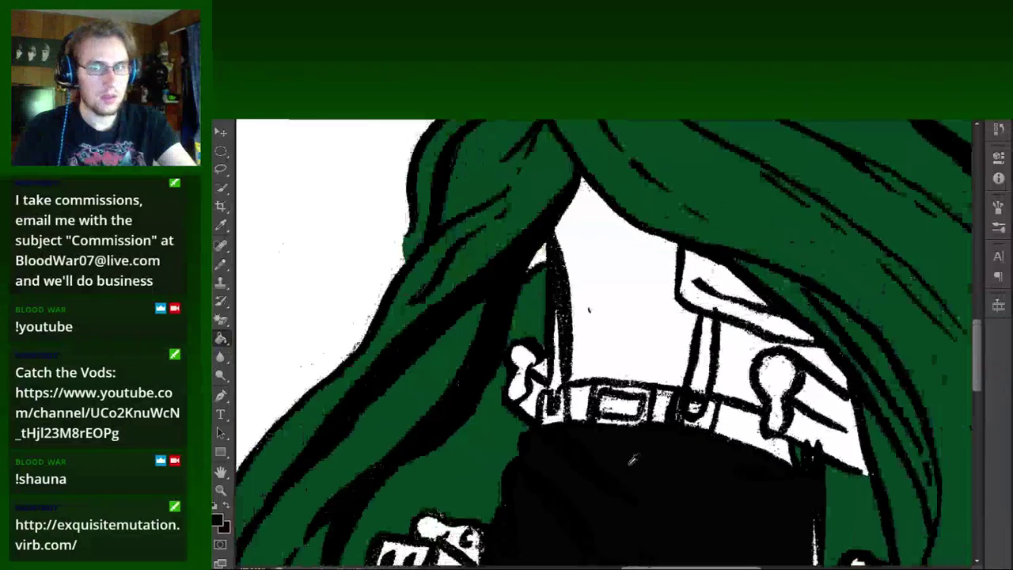
{"action": "scroll", "coordinate": [689, 475], "scroll_direction": "down", "scroll_amount": 2}
{"action": "scroll", "coordinate": [688, 377], "scroll_direction": "down", "scroll_amount": 2}
{"action": "scroll", "coordinate": [687, 378], "scroll_direction": "up", "scroll_amount": 2}
{"action": "scroll", "coordinate": [687, 378], "scroll_direction": "up", "scroll_amount": 2}
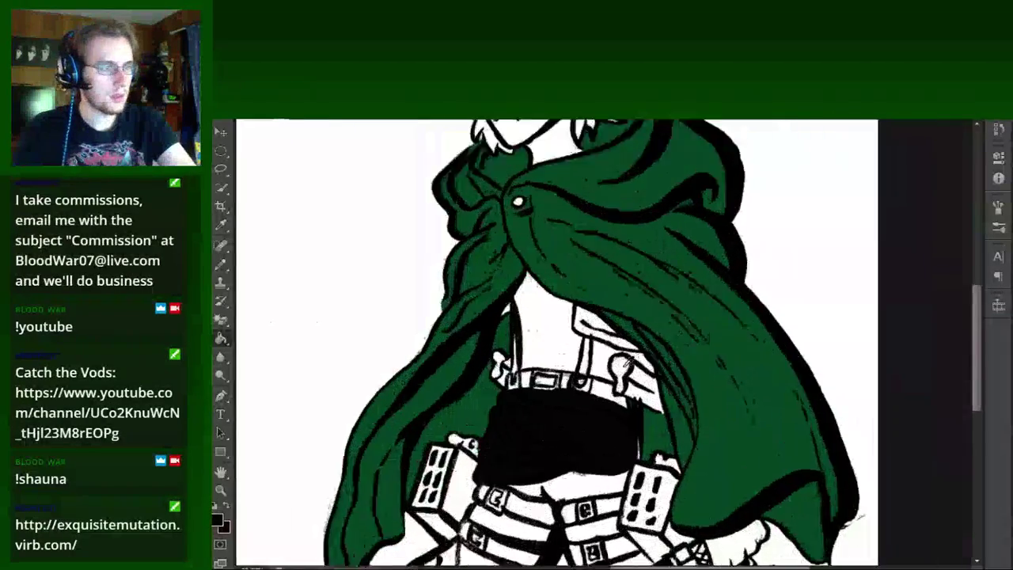
{"action": "scroll", "coordinate": [687, 379], "scroll_direction": "up", "scroll_amount": 3}
{"action": "scroll", "coordinate": [687, 378], "scroll_direction": "down", "scroll_amount": 1}
{"action": "scroll", "coordinate": [618, 340], "scroll_direction": "up", "scroll_amount": 2}
{"action": "scroll", "coordinate": [618, 341], "scroll_direction": "up", "scroll_amount": 1}
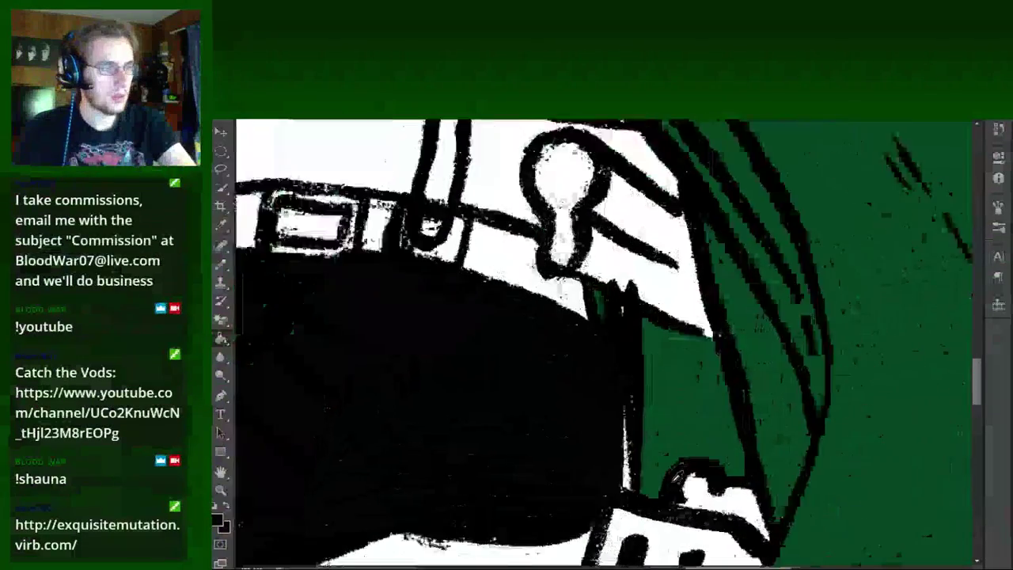
{"action": "scroll", "coordinate": [618, 340], "scroll_direction": "down", "scroll_amount": 1}
{"action": "scroll", "coordinate": [617, 340], "scroll_direction": "down", "scroll_amount": 2}
{"action": "scroll", "coordinate": [617, 341], "scroll_direction": "up", "scroll_amount": 1}
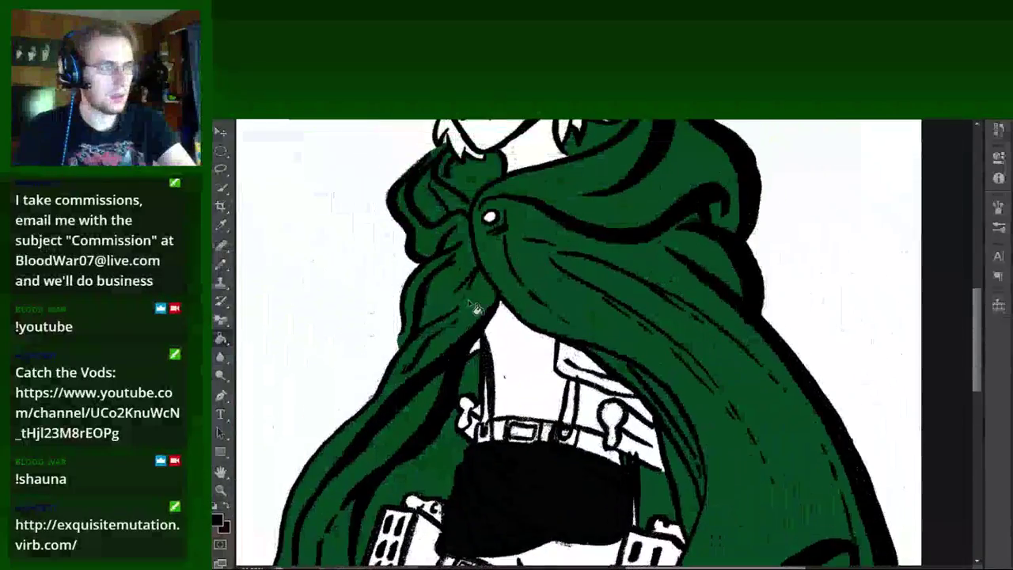
{"action": "scroll", "coordinate": [618, 341], "scroll_direction": "up", "scroll_amount": 1}
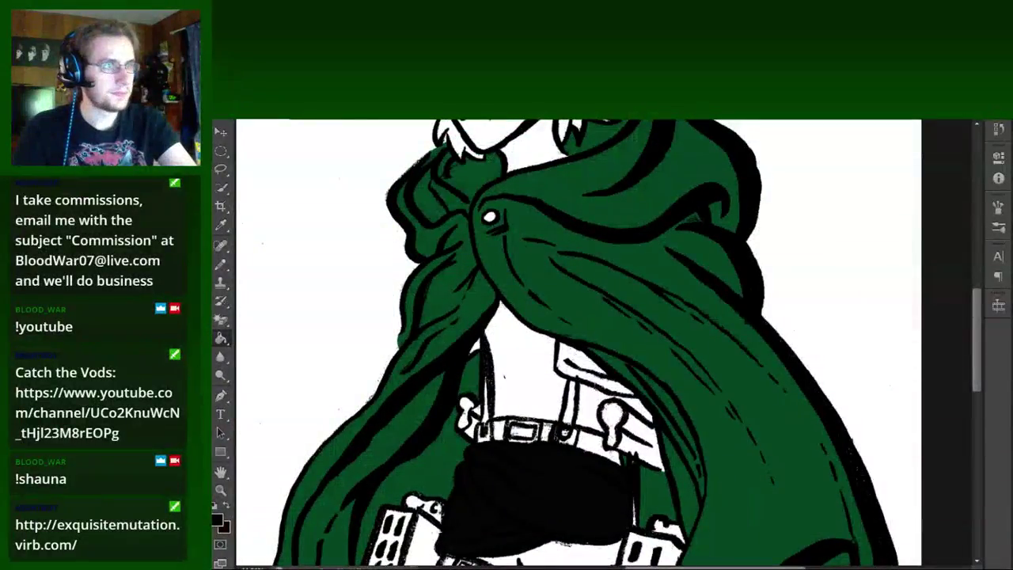
{"action": "left_click", "coordinate": [600, 120]}
{"action": "scroll", "coordinate": [649, 412], "scroll_direction": "up", "scroll_amount": 2}
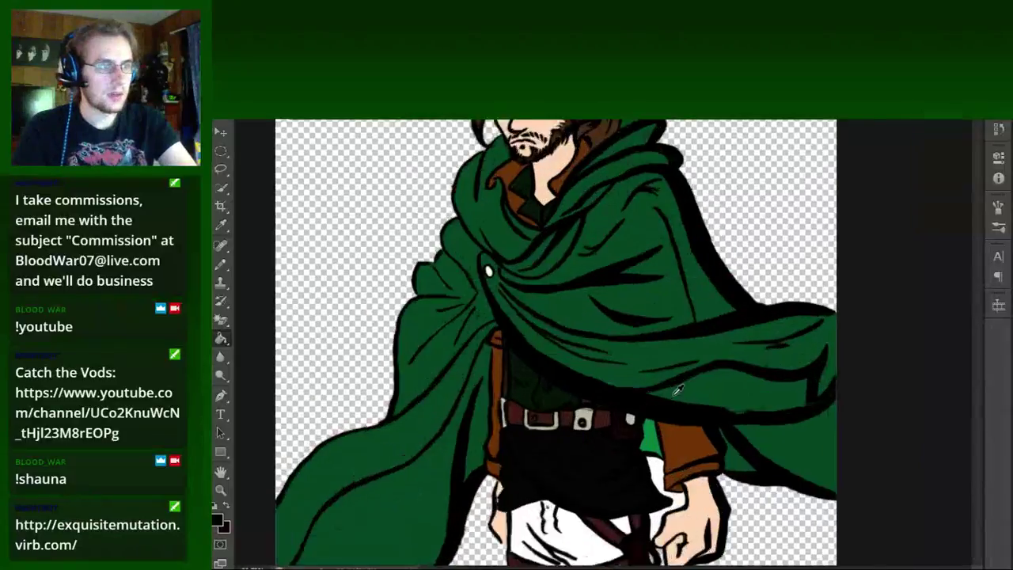
{"action": "left_click", "coordinate": [651, 121]}
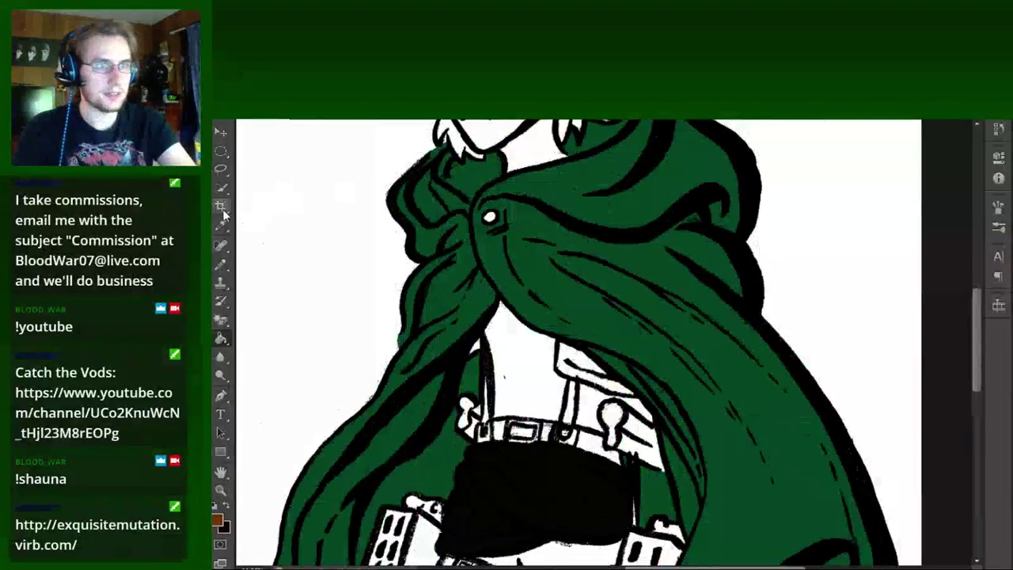
Zoom in on the chest strap under the cloak and start painting it brown.
{"action": "scroll", "coordinate": [523, 443], "scroll_direction": "up", "scroll_amount": 2}
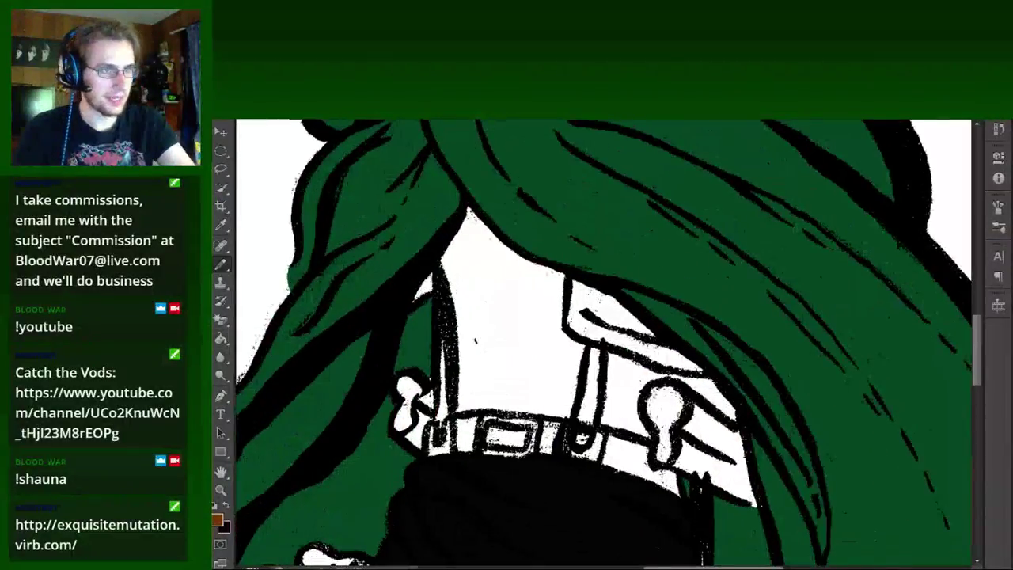
{"action": "scroll", "coordinate": [396, 317], "scroll_direction": "up", "scroll_amount": 1}
{"action": "scroll", "coordinate": [415, 341], "scroll_direction": "up", "scroll_amount": 2}
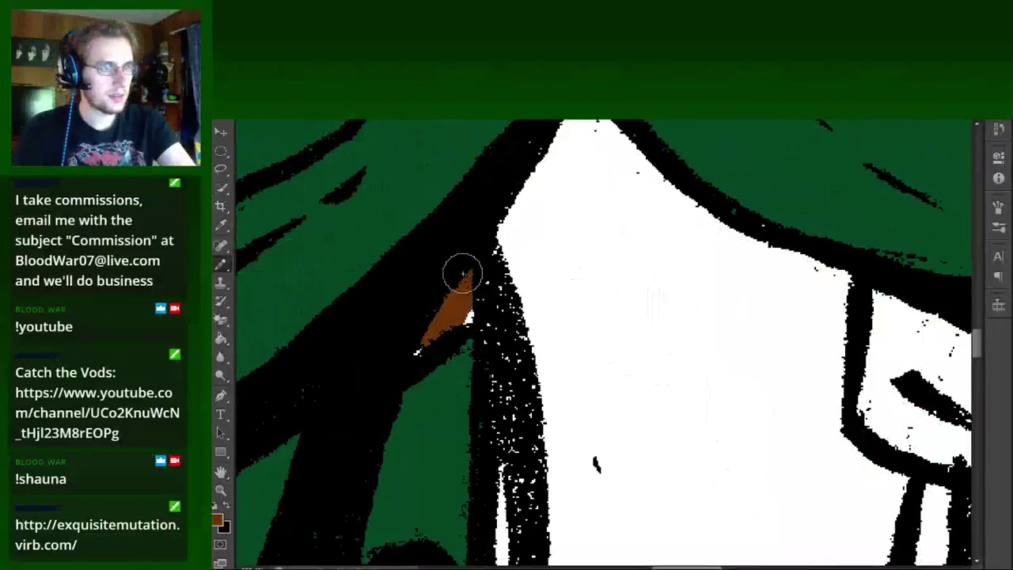
{"action": "mouse_move", "coordinate": [611, 323]}
{"action": "left_mouse_down"}
{"action": "mouse_move", "coordinate": [471, 316]}
{"action": "mouse_move", "coordinate": [651, 419]}
{"action": "left_mouse_up"}
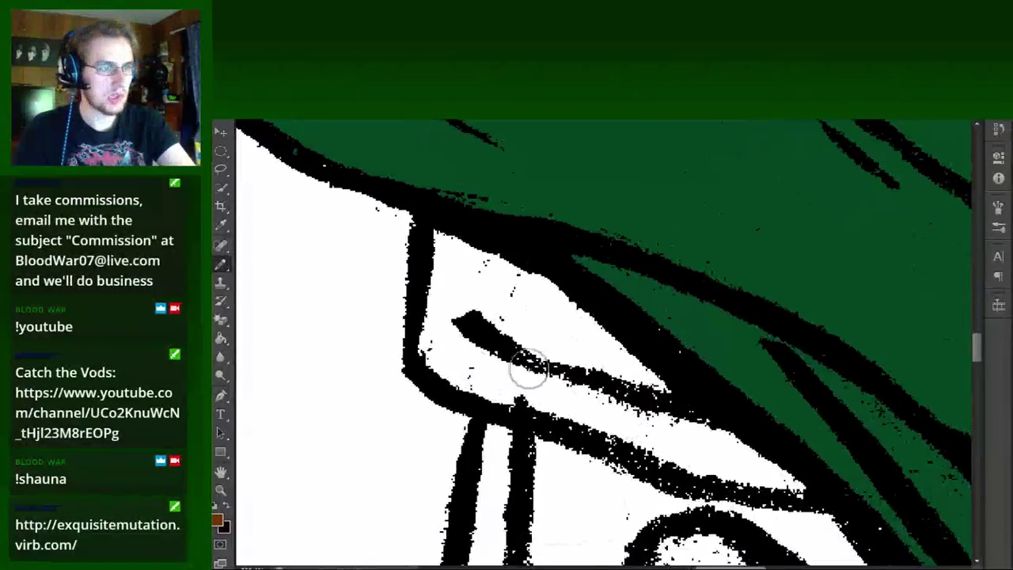
{"action": "mouse_move", "coordinate": [434, 365]}
{"action": "left_mouse_down"}
{"action": "mouse_move", "coordinate": [485, 264]}
{"action": "mouse_move", "coordinate": [593, 350]}
{"action": "mouse_move", "coordinate": [514, 291]}
{"action": "left_mouse_up"}
{"action": "mouse_move", "coordinate": [613, 345]}
{"action": "left_mouse_down"}
{"action": "mouse_move", "coordinate": [792, 478]}
{"action": "mouse_move", "coordinate": [657, 450]}
{"action": "mouse_move", "coordinate": [525, 407]}
{"action": "mouse_move", "coordinate": [438, 365]}
{"action": "mouse_move", "coordinate": [466, 265]}
{"action": "left_mouse_up"}
Finish covering the chest strap in brown and restore the black line across it.
{"action": "mouse_move", "coordinate": [466, 266]}
{"action": "left_mouse_down"}
{"action": "mouse_move", "coordinate": [484, 357]}
{"action": "mouse_move", "coordinate": [586, 404]}
{"action": "left_mouse_up"}
{"action": "left_click_drag", "start_coordinate": [586, 404], "coordinate": [711, 445]}
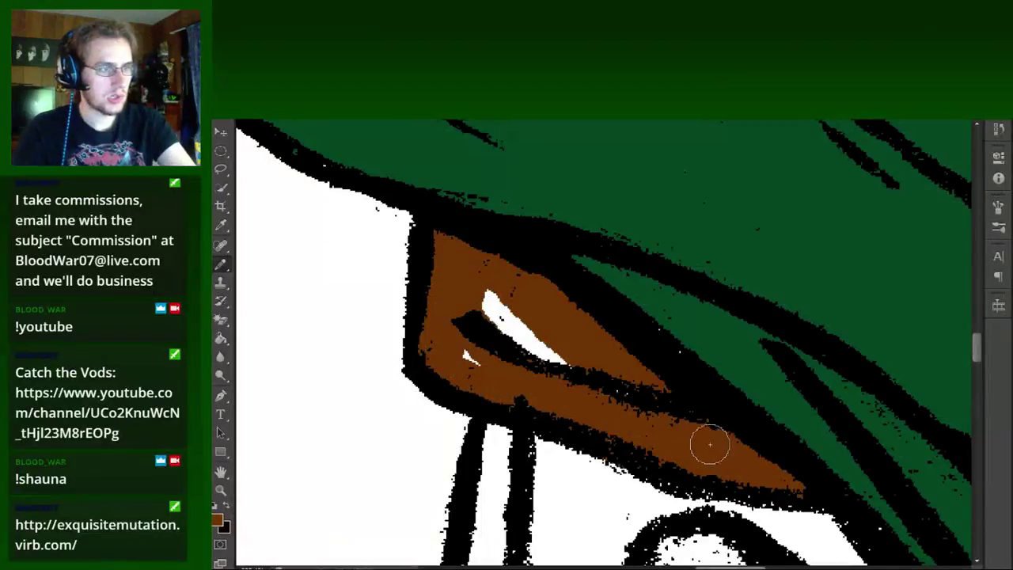
{"action": "left_click_drag", "start_coordinate": [467, 325], "coordinate": [557, 366]}
{"action": "scroll", "coordinate": [512, 327], "scroll_direction": "down", "scroll_amount": 2}
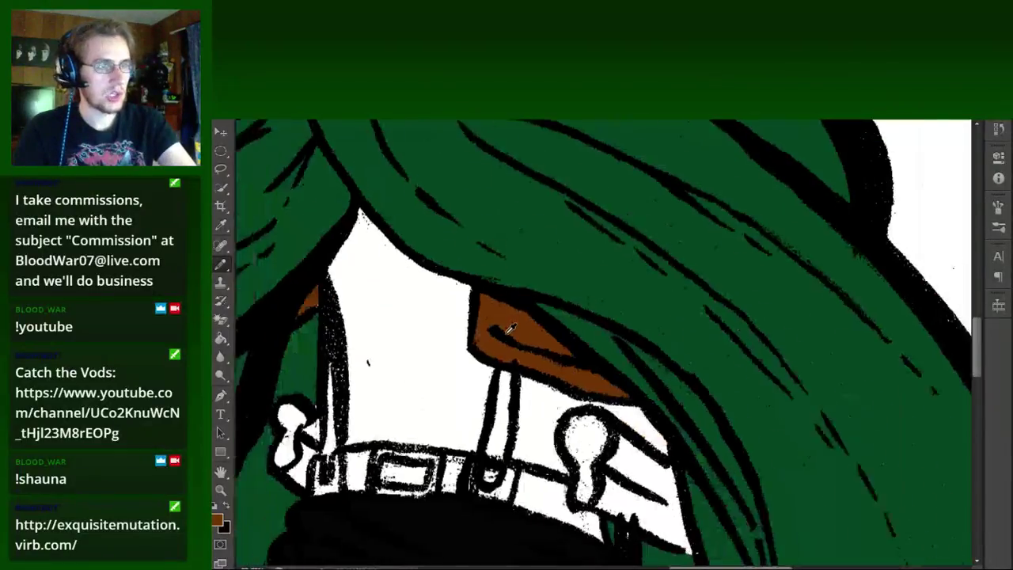
{"action": "scroll", "coordinate": [506, 332], "scroll_direction": "down", "scroll_amount": 2}
{"action": "scroll", "coordinate": [522, 317], "scroll_direction": "down", "scroll_amount": 2}
{"action": "scroll", "coordinate": [542, 289], "scroll_direction": "down", "scroll_amount": 1}
Set the paint colour to near-black, tinted slightly toward blue.
{"action": "scroll", "coordinate": [542, 289], "scroll_direction": "up", "scroll_amount": 1}
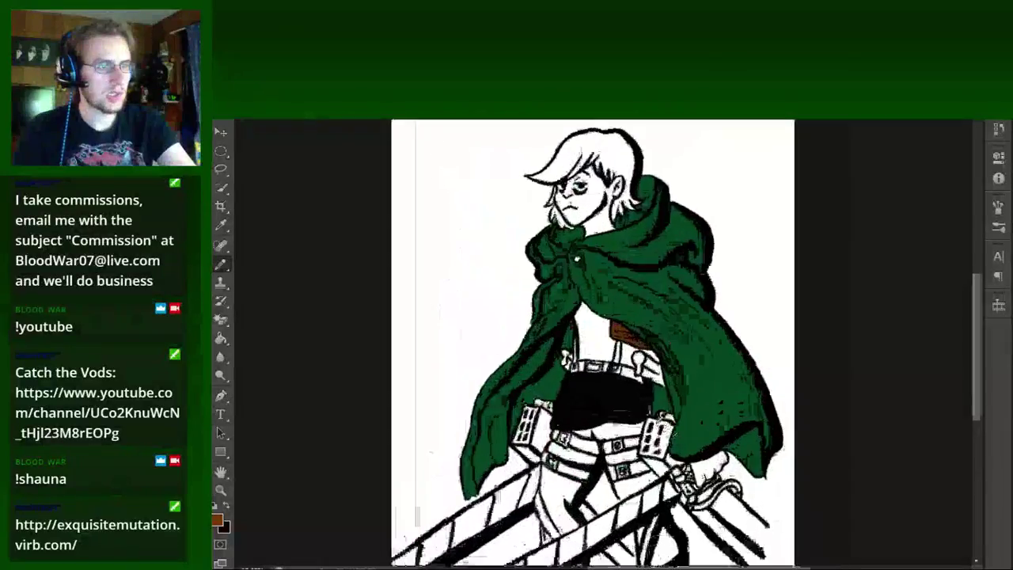
{"action": "left_click", "coordinate": [218, 520]}
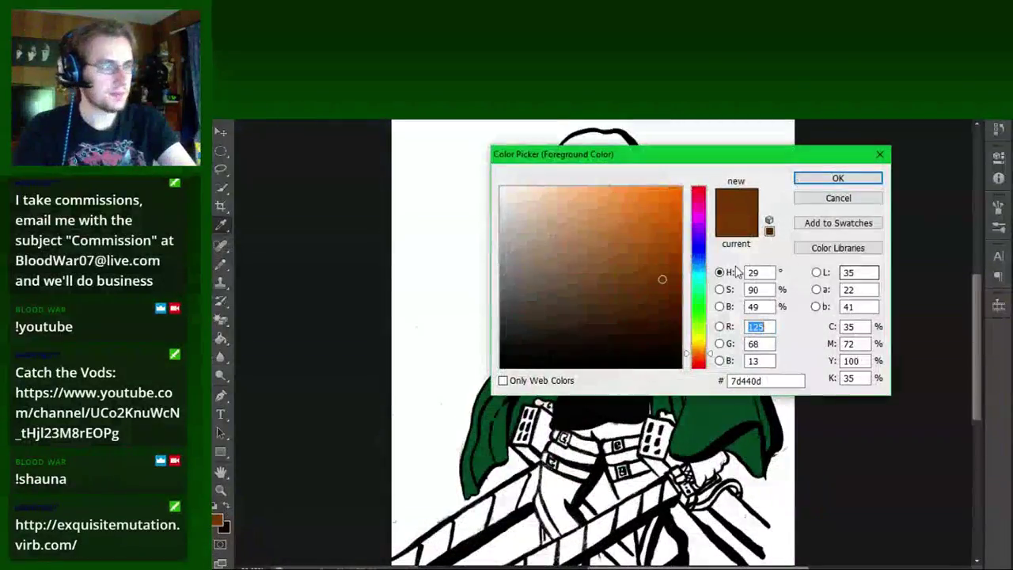
{"action": "mouse_move", "coordinate": [662, 282]}
{"action": "left_mouse_down"}
{"action": "mouse_move", "coordinate": [660, 372]}
{"action": "mouse_move", "coordinate": [678, 353]}
{"action": "mouse_move", "coordinate": [710, 369]}
{"action": "left_mouse_up"}
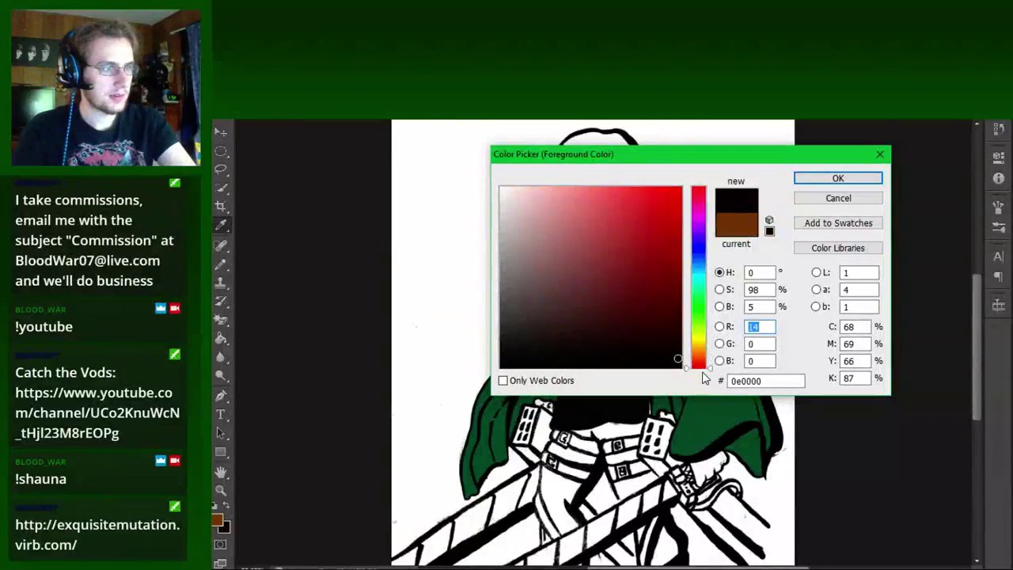
{"action": "left_click_drag", "start_coordinate": [707, 269], "coordinate": [707, 249]}
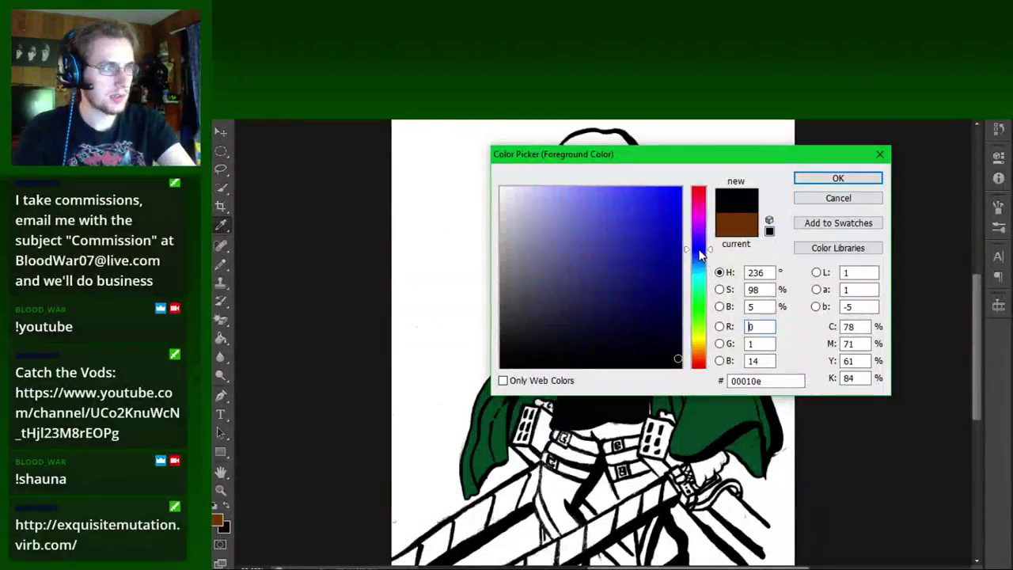
{"action": "left_click", "coordinate": [838, 178]}
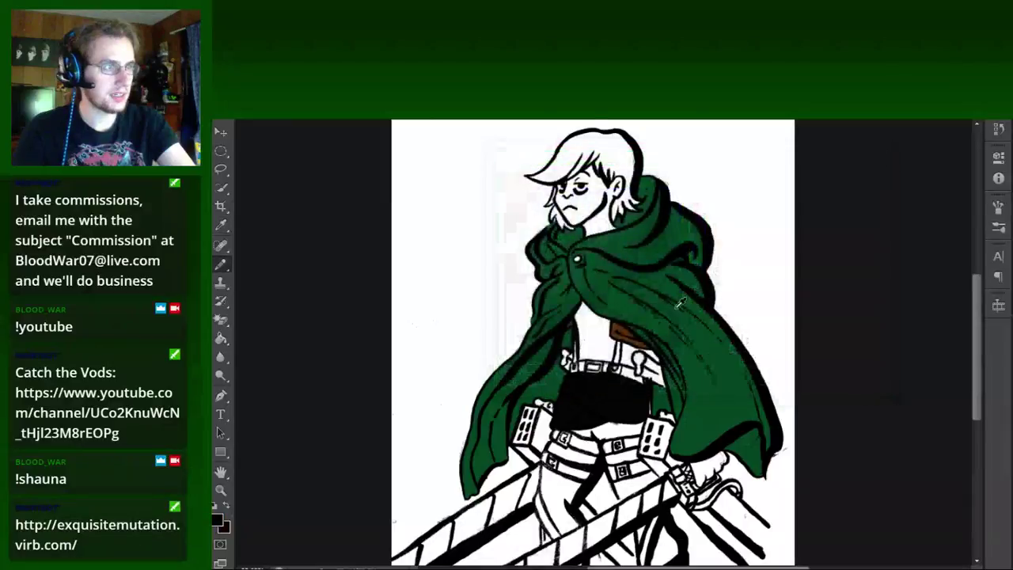
Paint a dark strip along the shirt's left edge and trace its top edge black.
{"action": "scroll", "coordinate": [586, 396], "scroll_direction": "up", "scroll_amount": 5}
{"action": "left_click_drag", "start_coordinate": [496, 439], "coordinate": [492, 277]}
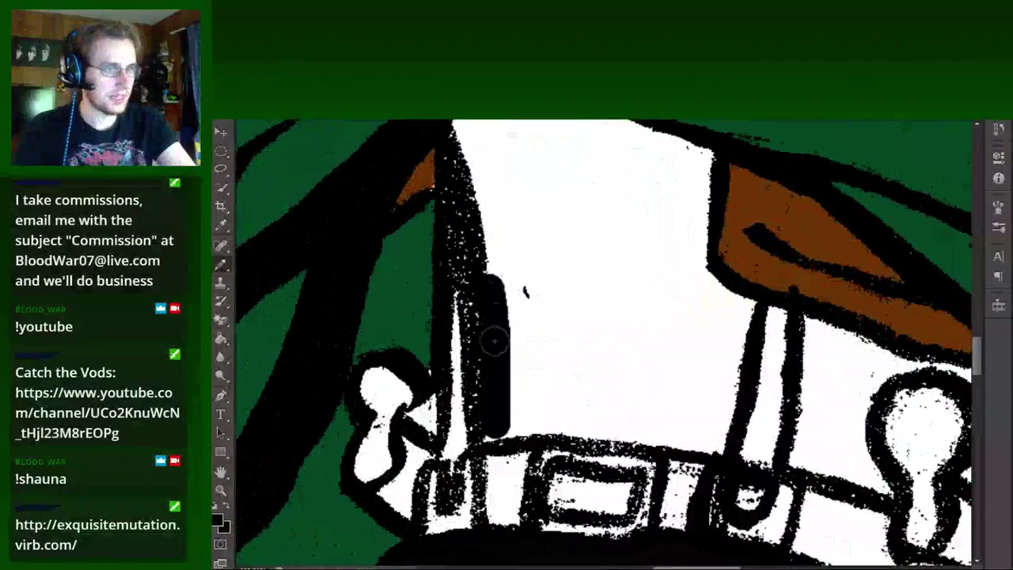
{"action": "left_click_drag", "start_coordinate": [494, 404], "coordinate": [496, 447]}
{"action": "left_click_drag", "start_coordinate": [497, 405], "coordinate": [495, 219]}
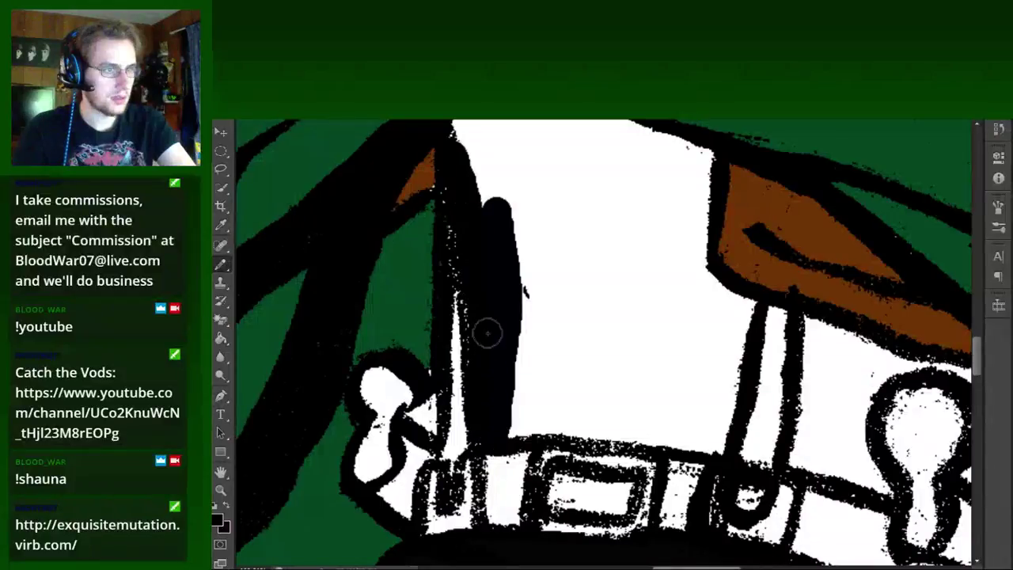
{"action": "mouse_move", "coordinate": [488, 333]}
{"action": "left_mouse_down"}
{"action": "mouse_move", "coordinate": [459, 159]}
{"action": "mouse_move", "coordinate": [482, 335]}
{"action": "left_mouse_up"}
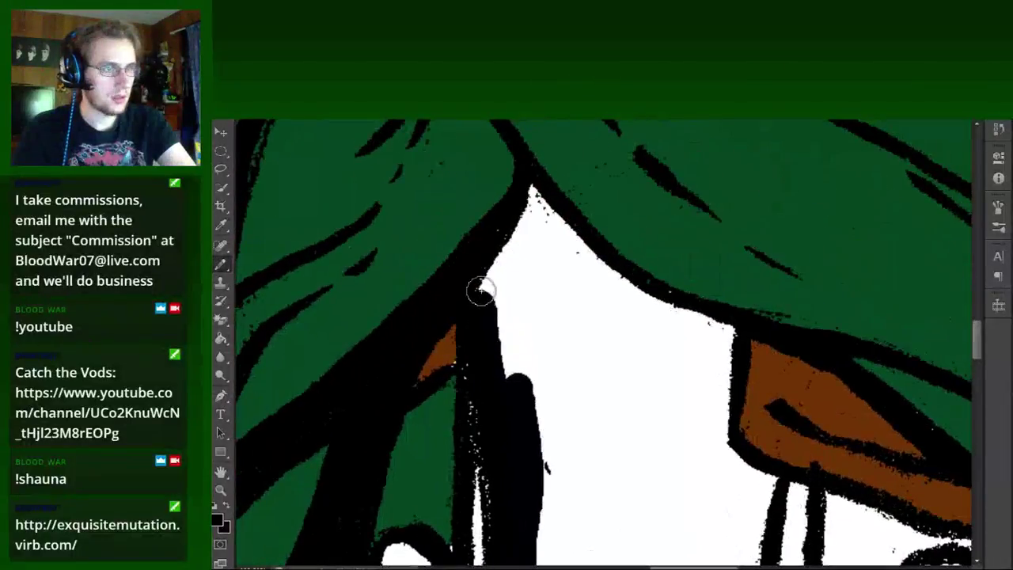
{"action": "mouse_move", "coordinate": [482, 291]}
{"action": "left_mouse_down"}
{"action": "mouse_move", "coordinate": [531, 198]}
{"action": "mouse_move", "coordinate": [660, 306]}
{"action": "mouse_move", "coordinate": [729, 331]}
{"action": "mouse_move", "coordinate": [708, 427]}
{"action": "mouse_move", "coordinate": [531, 270]}
{"action": "mouse_move", "coordinate": [543, 255]}
{"action": "mouse_move", "coordinate": [577, 306]}
{"action": "mouse_move", "coordinate": [559, 464]}
{"action": "mouse_move", "coordinate": [446, 441]}
{"action": "mouse_move", "coordinate": [371, 442]}
{"action": "left_mouse_up"}
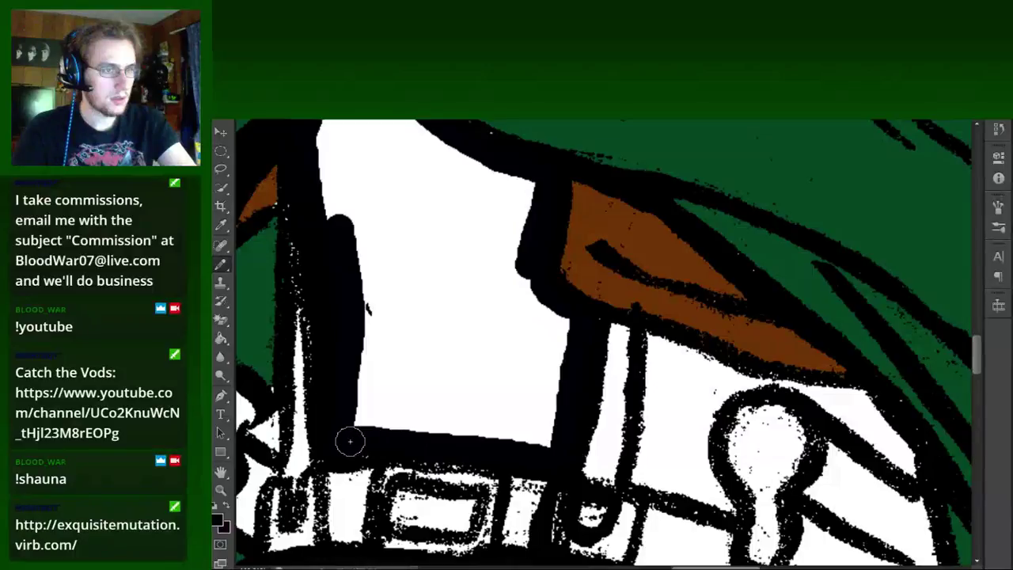
Undo a stray stroke, then blacken the white gaps around the keyhole and cloak edge.
{"action": "mouse_move", "coordinate": [695, 467]}
{"action": "left_mouse_down"}
{"action": "mouse_move", "coordinate": [474, 380]}
{"action": "mouse_move", "coordinate": [410, 384]}
{"action": "mouse_move", "coordinate": [430, 253]}
{"action": "left_mouse_up"}
{"action": "key", "text": "ctrl+z"}
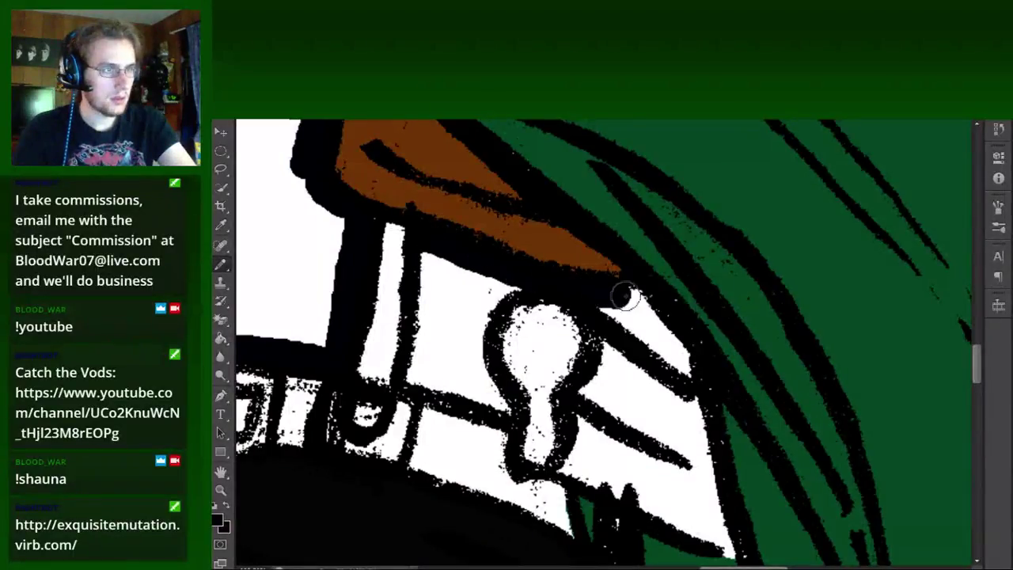
{"action": "left_click_drag", "start_coordinate": [625, 296], "coordinate": [674, 330]}
{"action": "mouse_move", "coordinate": [698, 378]}
{"action": "left_mouse_down"}
{"action": "mouse_move", "coordinate": [631, 329]}
{"action": "mouse_move", "coordinate": [673, 338]}
{"action": "left_mouse_up"}
{"action": "left_click_drag", "start_coordinate": [531, 279], "coordinate": [479, 305]}
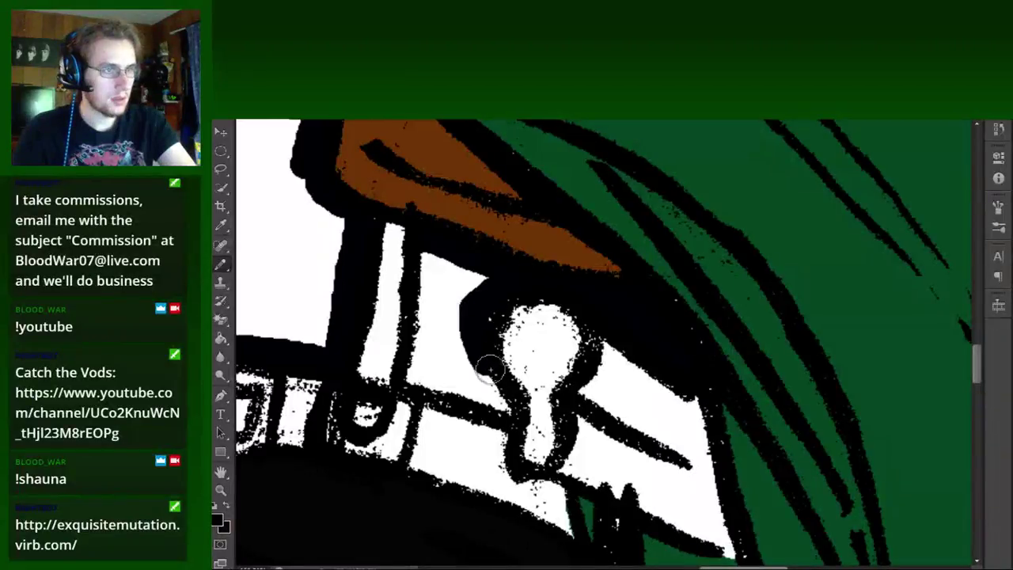
{"action": "mouse_move", "coordinate": [490, 366]}
{"action": "left_mouse_down"}
{"action": "mouse_move", "coordinate": [503, 414]}
{"action": "mouse_move", "coordinate": [412, 379]}
{"action": "left_mouse_up"}
Fill the remaining white shirt strip and leftover shirt areas black.
{"action": "mouse_move", "coordinate": [427, 324]}
{"action": "left_mouse_down"}
{"action": "mouse_move", "coordinate": [430, 256]}
{"action": "mouse_move", "coordinate": [436, 360]}
{"action": "left_mouse_up"}
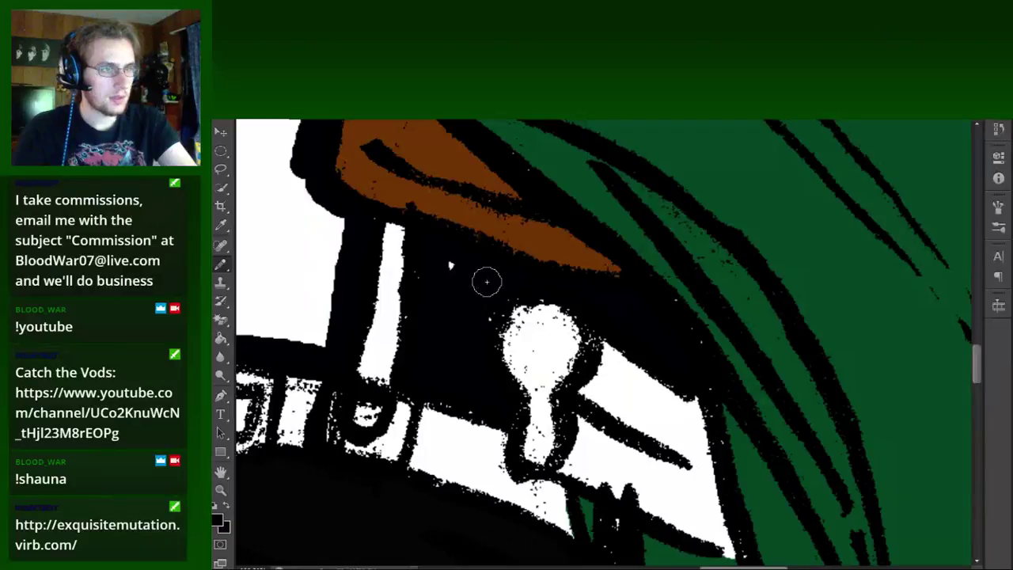
{"action": "left_click_drag", "start_coordinate": [452, 272], "coordinate": [521, 432]}
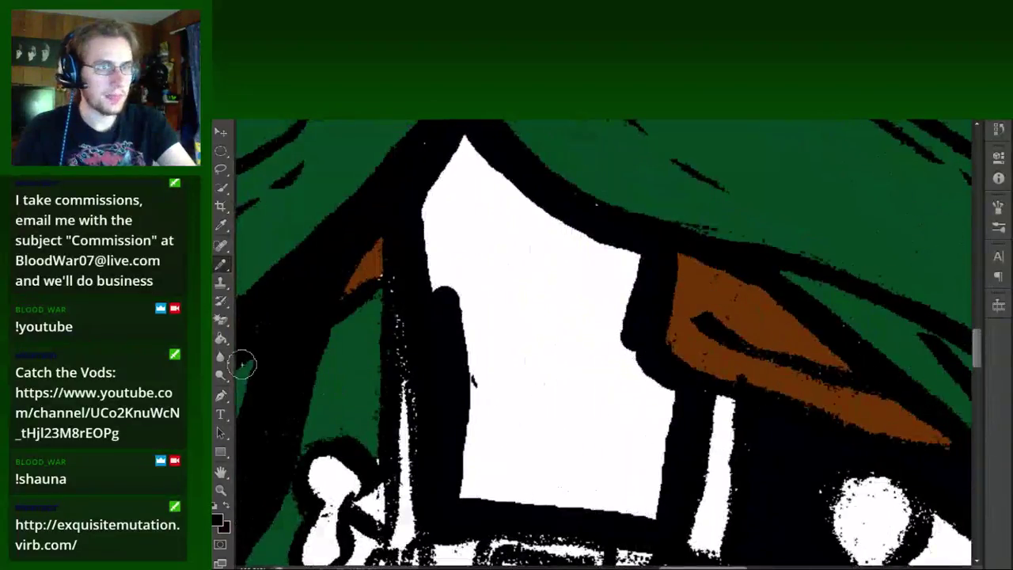
{"action": "left_click", "coordinate": [221, 338]}
{"action": "left_click", "coordinate": [527, 350]}
{"action": "scroll", "coordinate": [538, 348], "scroll_direction": "down", "scroll_amount": 1}
Open the foreground Color Picker and cancel it without changes.
{"action": "scroll", "coordinate": [592, 346], "scroll_direction": "down", "scroll_amount": 1}
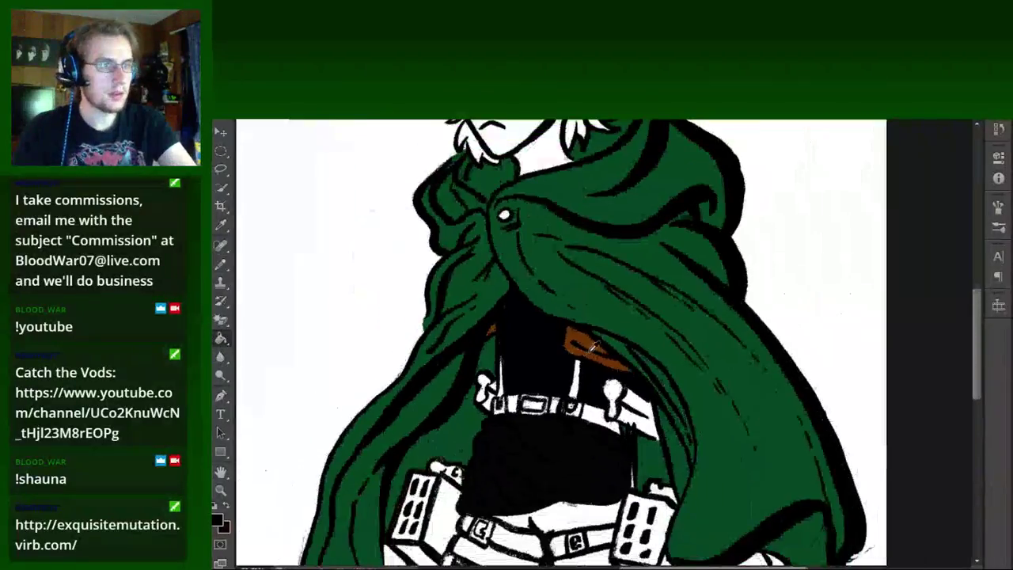
{"action": "scroll", "coordinate": [592, 346], "scroll_direction": "down", "scroll_amount": 1}
{"action": "scroll", "coordinate": [554, 333], "scroll_direction": "up", "scroll_amount": 2}
{"action": "scroll", "coordinate": [523, 285], "scroll_direction": "up", "scroll_amount": 1}
{"action": "scroll", "coordinate": [494, 229], "scroll_direction": "up", "scroll_amount": 2}
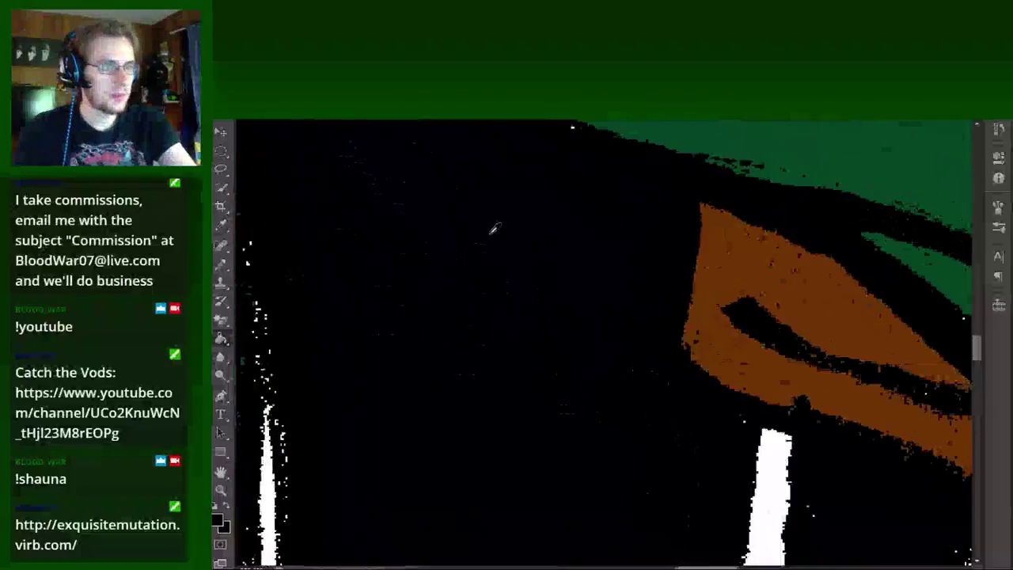
{"action": "scroll", "coordinate": [498, 232], "scroll_direction": "up", "scroll_amount": 1}
{"action": "scroll", "coordinate": [498, 233], "scroll_direction": "down", "scroll_amount": 2}
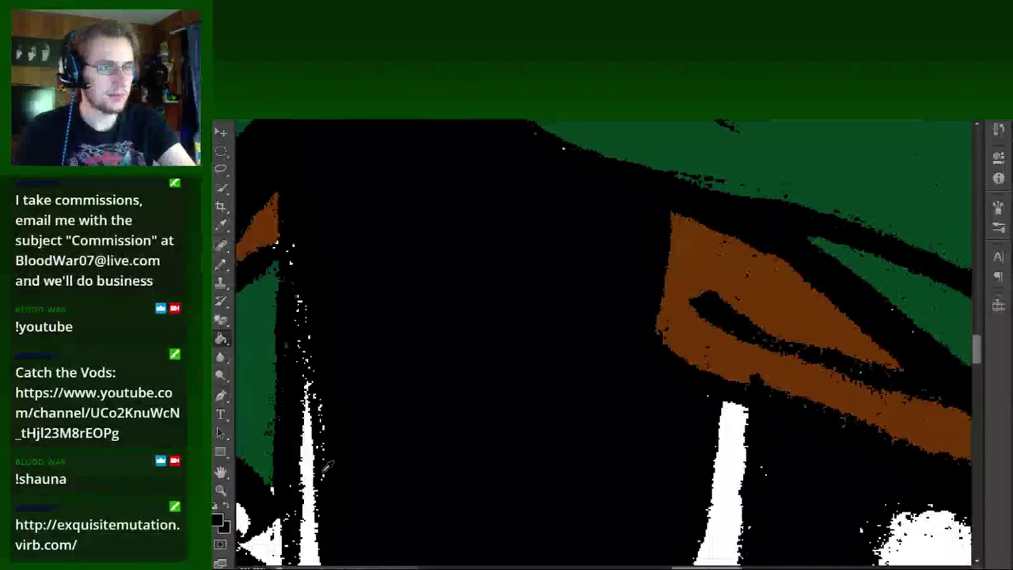
{"action": "left_click", "coordinate": [221, 521]}
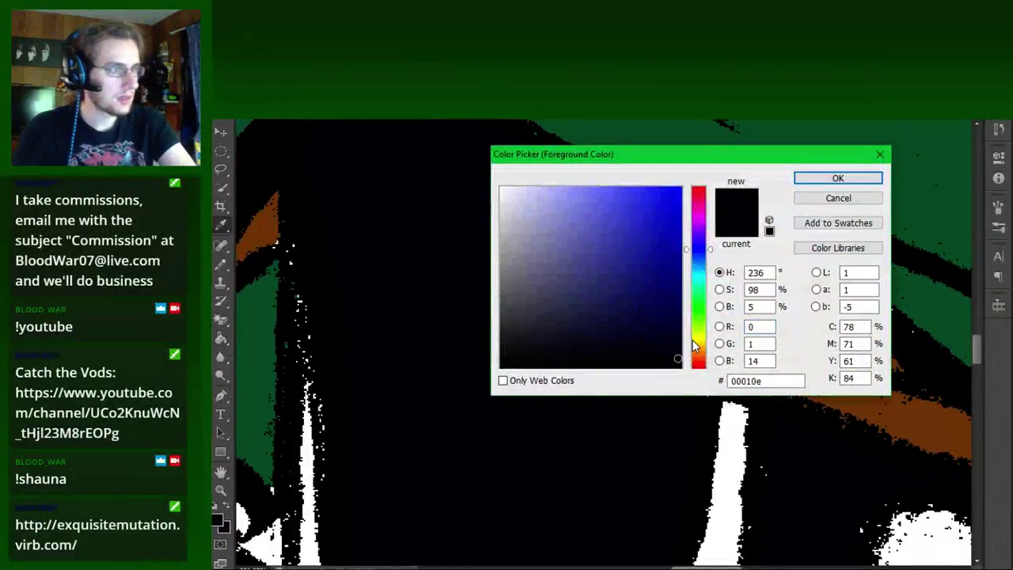
{"action": "left_click", "coordinate": [806, 202]}
Sample the dark brown strap colour from the coloured reference picture.
{"action": "scroll", "coordinate": [554, 317], "scroll_direction": "down", "scroll_amount": 2}
{"action": "scroll", "coordinate": [523, 292], "scroll_direction": "down", "scroll_amount": 2}
{"action": "scroll", "coordinate": [519, 271], "scroll_direction": "down", "scroll_amount": 1}
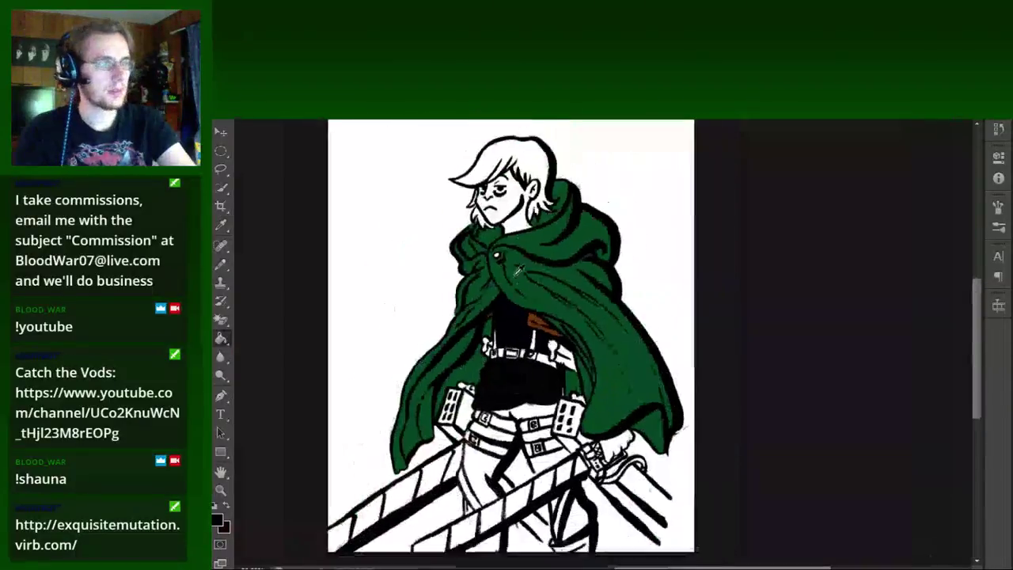
{"action": "scroll", "coordinate": [550, 261], "scroll_direction": "down", "scroll_amount": 2}
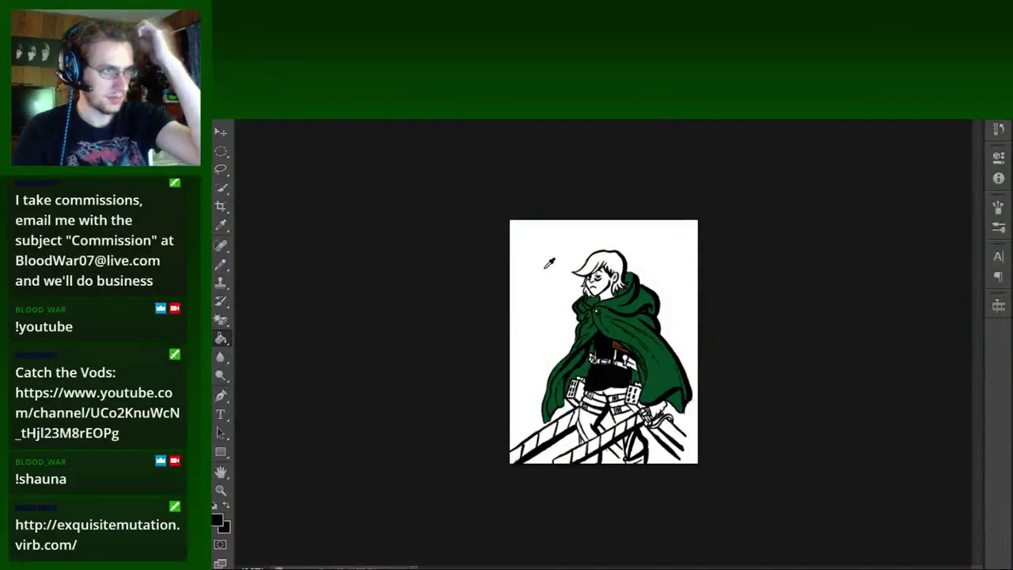
{"action": "scroll", "coordinate": [610, 196], "scroll_direction": "up", "scroll_amount": 5}
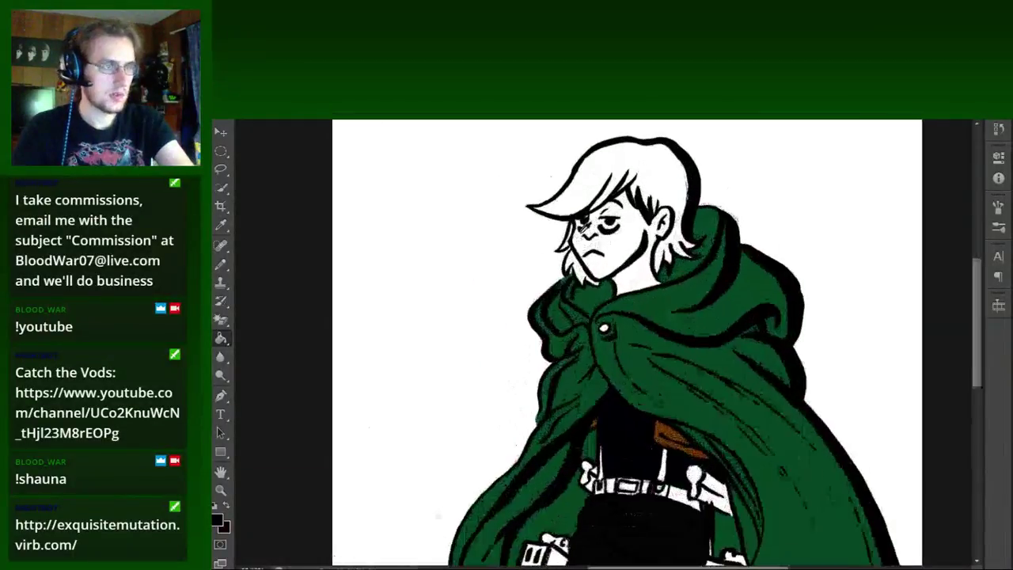
{"action": "scroll", "coordinate": [610, 196], "scroll_direction": "down", "scroll_amount": 3}
{"action": "scroll", "coordinate": [609, 196], "scroll_direction": "down", "scroll_amount": 2}
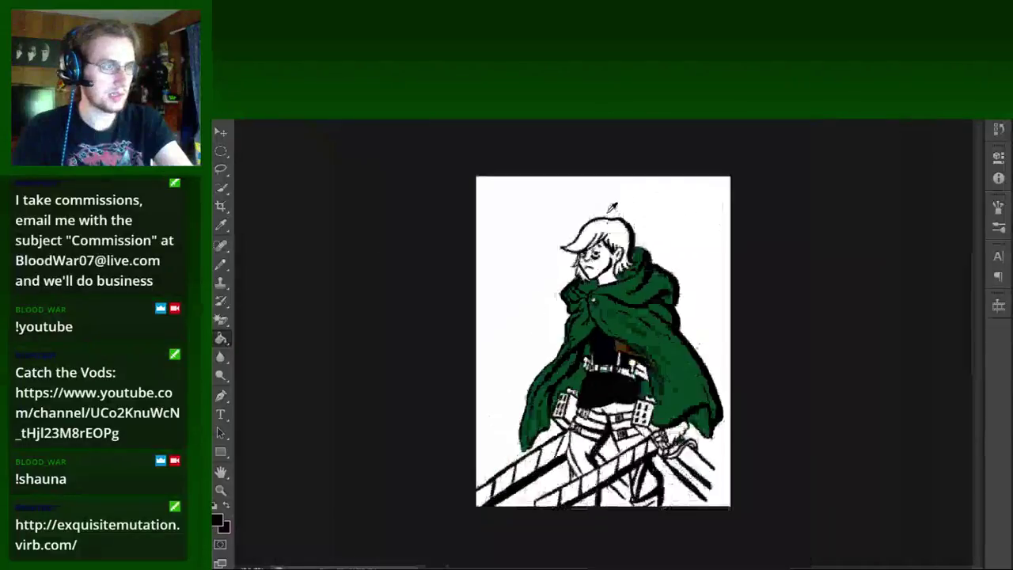
{"action": "scroll", "coordinate": [641, 400], "scroll_direction": "up", "scroll_amount": 2}
{"action": "scroll", "coordinate": [641, 400], "scroll_direction": "up", "scroll_amount": 1}
{"action": "scroll", "coordinate": [641, 399], "scroll_direction": "up", "scroll_amount": 1}
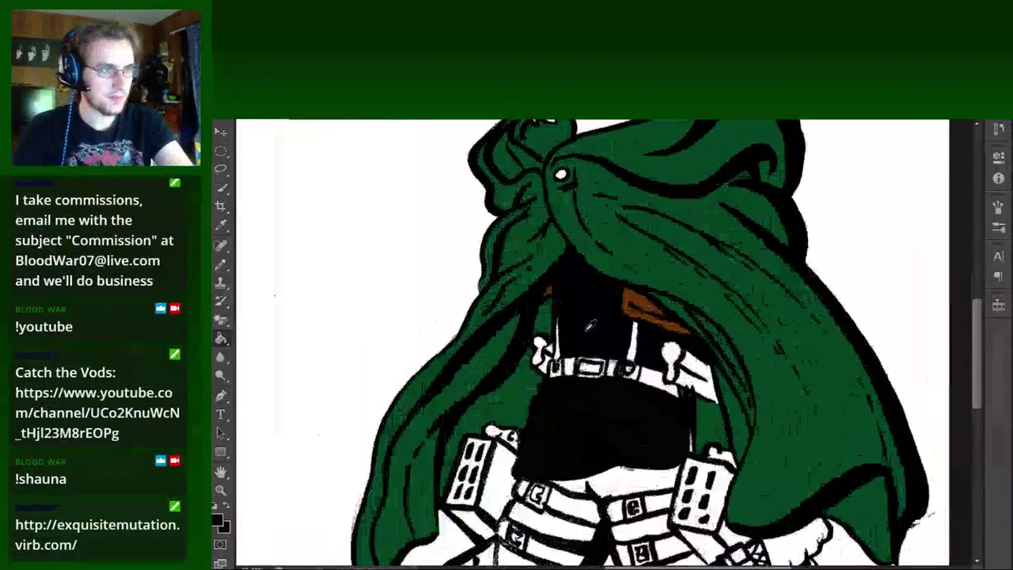
{"action": "scroll", "coordinate": [642, 400], "scroll_direction": "up", "scroll_amount": 1}
{"action": "scroll", "coordinate": [569, 124], "scroll_direction": "down", "scroll_amount": 1}
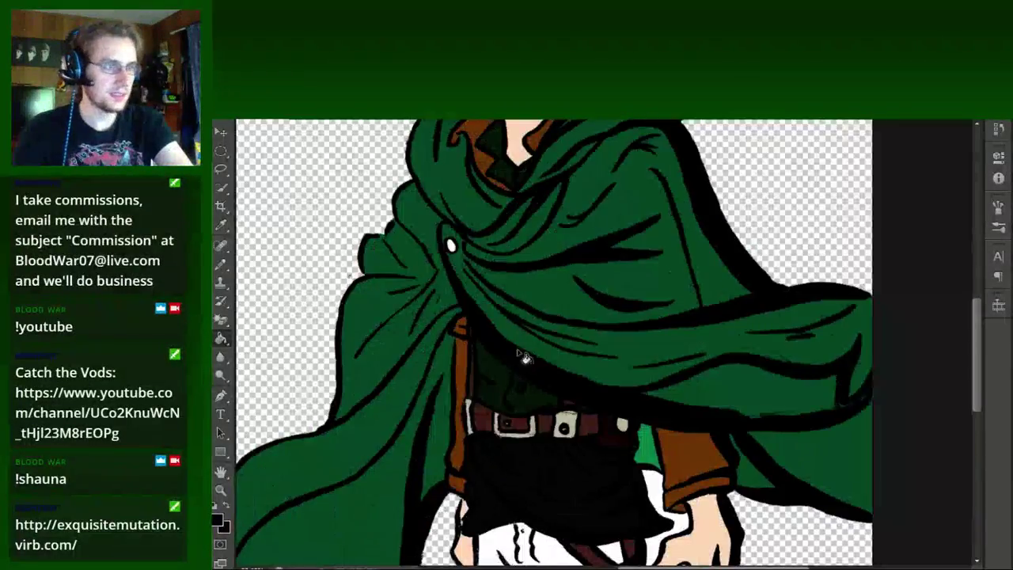
{"action": "left_click", "coordinate": [584, 417], "text": "alt"}
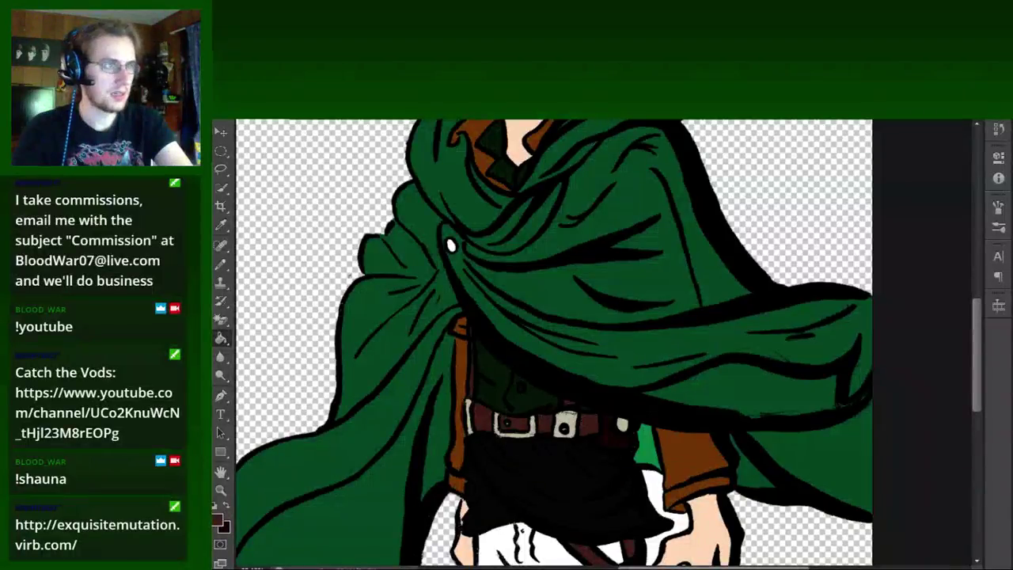
{"action": "scroll", "coordinate": [297, 229], "scroll_direction": "down", "scroll_amount": 2}
{"action": "scroll", "coordinate": [297, 229], "scroll_direction": "up", "scroll_amount": 3}
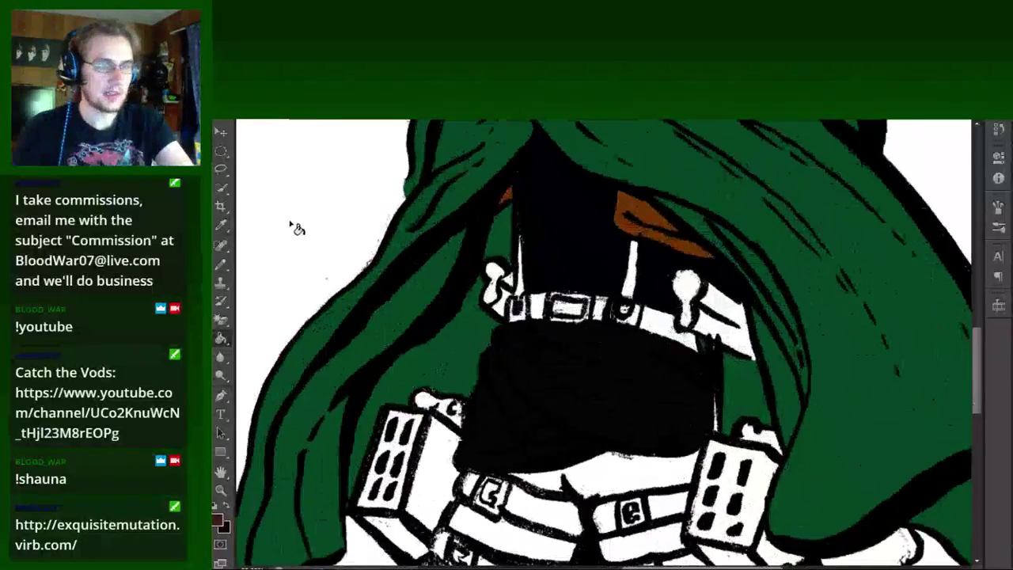
{"action": "key", "text": "b"}
{"action": "scroll", "coordinate": [625, 300], "scroll_direction": "up", "scroll_amount": 3}
Paint the buckle and the strap above it brown.
{"action": "scroll", "coordinate": [599, 356], "scroll_direction": "up", "scroll_amount": 2}
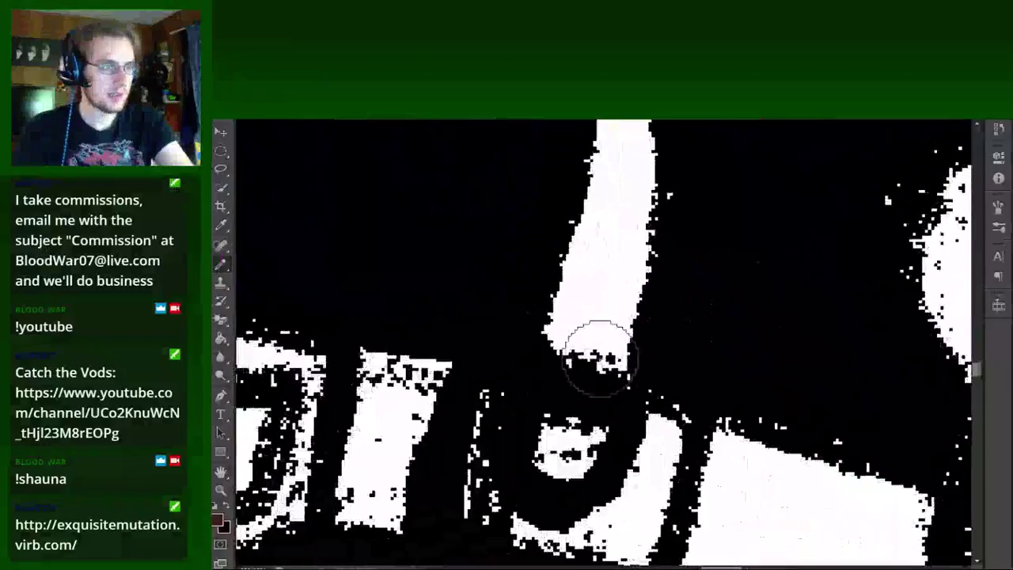
{"action": "mouse_move", "coordinate": [600, 356]}
{"action": "left_mouse_down"}
{"action": "mouse_move", "coordinate": [561, 464]}
{"action": "mouse_move", "coordinate": [584, 301]}
{"action": "mouse_move", "coordinate": [584, 313]}
{"action": "left_mouse_up"}
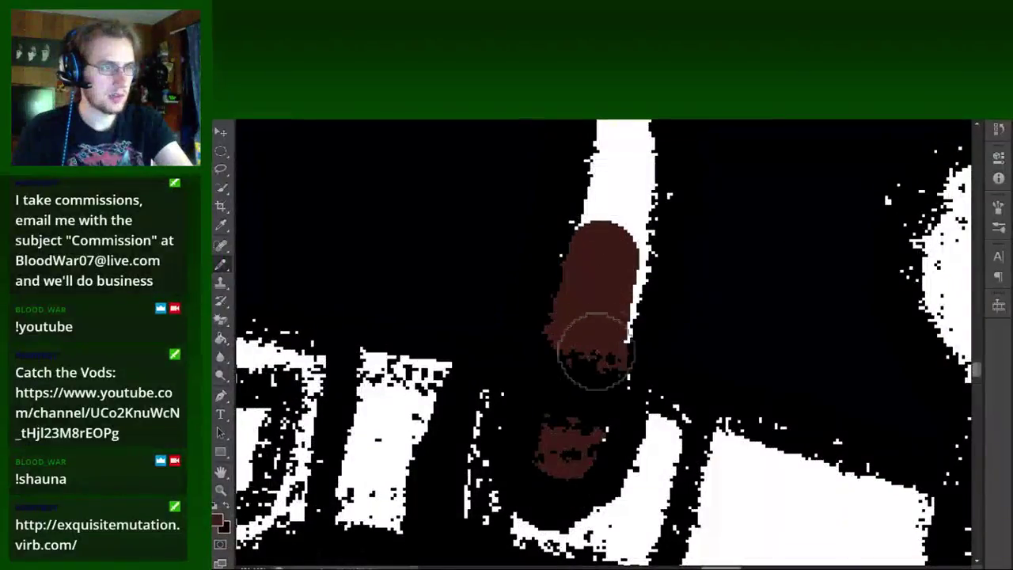
{"action": "left_click_drag", "start_coordinate": [596, 350], "coordinate": [612, 246]}
{"action": "mouse_move", "coordinate": [599, 297]}
{"action": "left_mouse_down"}
{"action": "mouse_move", "coordinate": [610, 182]}
{"action": "mouse_move", "coordinate": [626, 248]}
{"action": "mouse_move", "coordinate": [622, 163]}
{"action": "mouse_move", "coordinate": [625, 457]}
{"action": "left_mouse_up"}
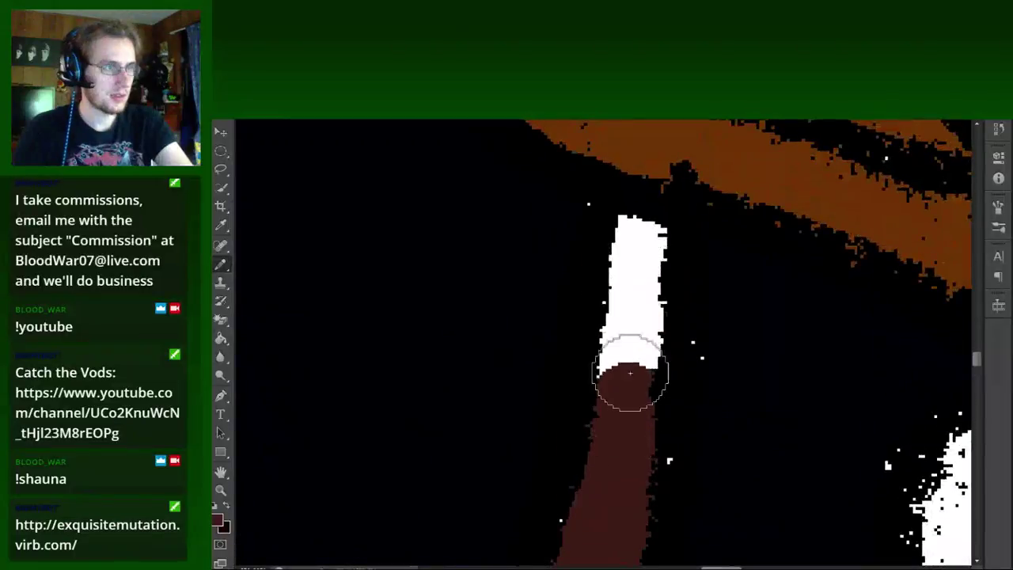
{"action": "left_click_drag", "start_coordinate": [629, 369], "coordinate": [631, 235]}
{"action": "scroll", "coordinate": [626, 361], "scroll_direction": "down", "scroll_amount": 3}
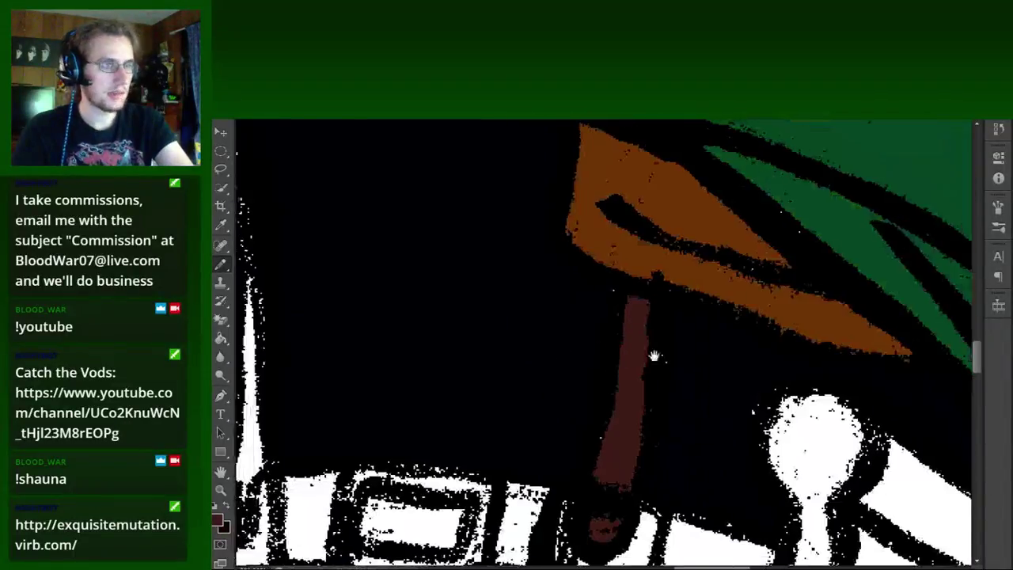
{"action": "scroll", "coordinate": [654, 355], "scroll_direction": "up", "scroll_amount": 4}
{"action": "left_click_drag", "start_coordinate": [607, 431], "coordinate": [607, 248]}
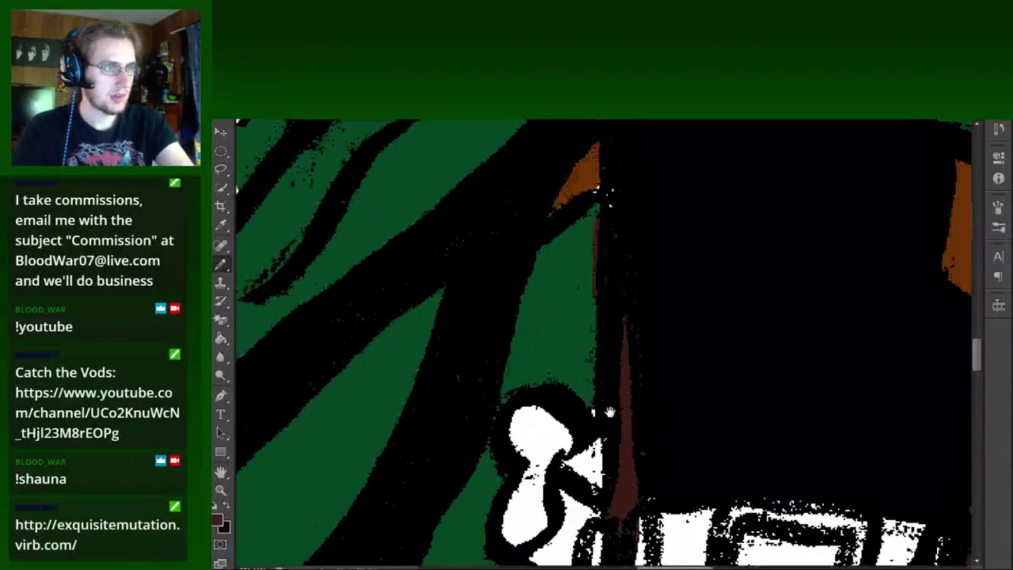
Re-sample the dark brown strap colour and paint a strap over the buckle.
{"action": "scroll", "coordinate": [614, 396], "scroll_direction": "up", "scroll_amount": 3}
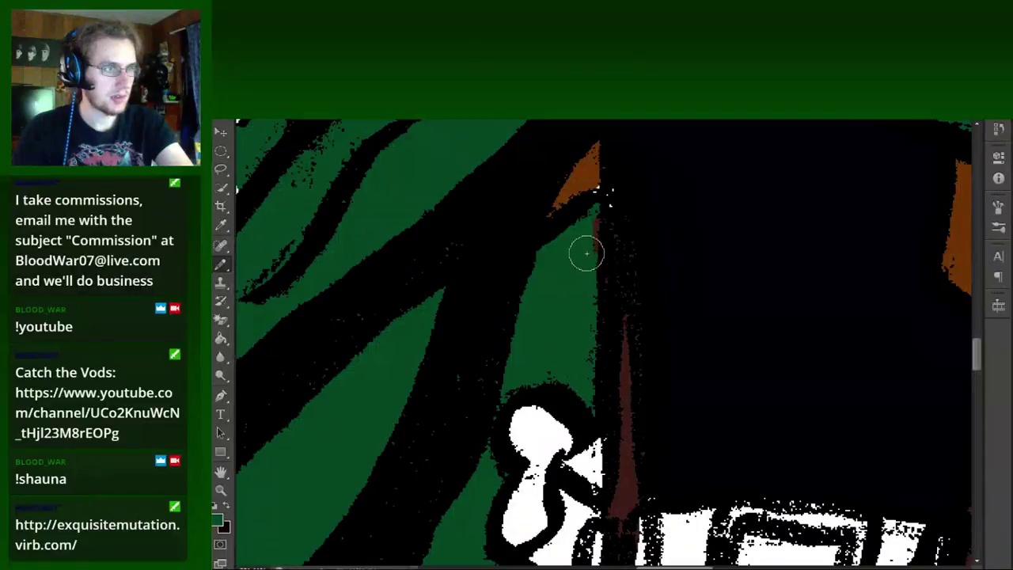
{"action": "scroll", "coordinate": [595, 218], "scroll_direction": "down", "scroll_amount": 2}
{"action": "scroll", "coordinate": [595, 218], "scroll_direction": "down", "scroll_amount": 2}
{"action": "scroll", "coordinate": [791, 333], "scroll_direction": "up", "scroll_amount": 3}
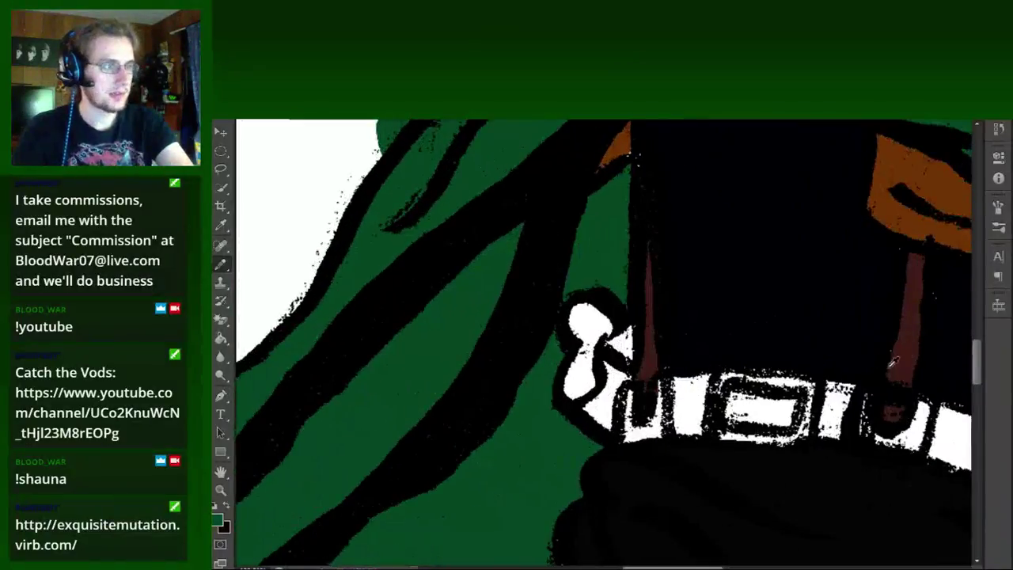
{"action": "left_click", "coordinate": [912, 354], "text": "alt"}
{"action": "scroll", "coordinate": [672, 468], "scroll_direction": "up", "scroll_amount": 1}
{"action": "scroll", "coordinate": [672, 468], "scroll_direction": "up", "scroll_amount": 2}
{"action": "mouse_move", "coordinate": [665, 455]}
{"action": "left_mouse_down"}
{"action": "mouse_move", "coordinate": [630, 329]}
{"action": "mouse_move", "coordinate": [663, 305]}
{"action": "mouse_move", "coordinate": [663, 407]}
{"action": "left_mouse_up"}
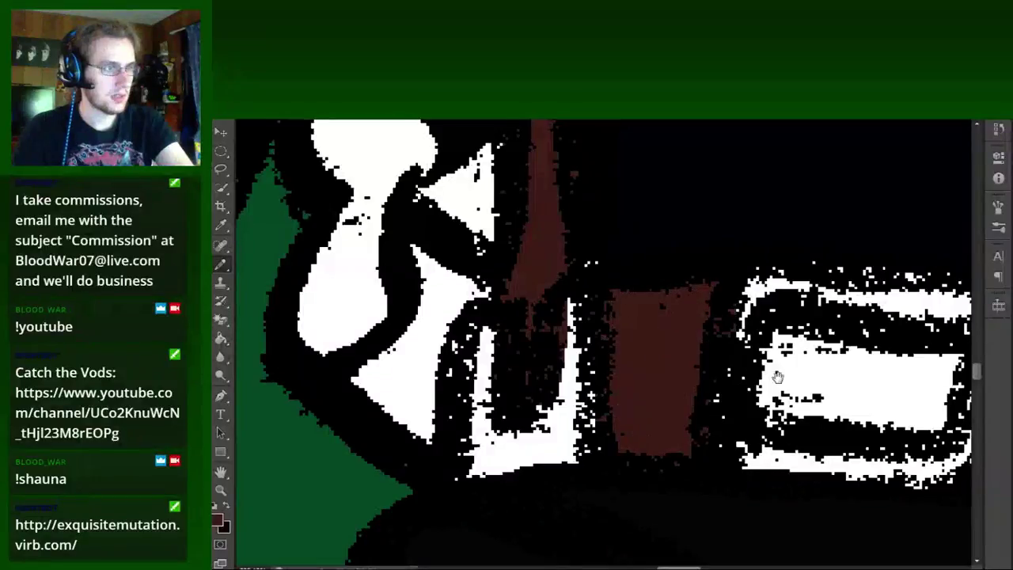
Cover the buckle's white centre, the bar beside it, and the white strap in dark brown.
{"action": "scroll", "coordinate": [548, 371], "scroll_direction": "right", "scroll_amount": 4}
{"action": "mouse_move", "coordinate": [607, 373]}
{"action": "left_mouse_down"}
{"action": "mouse_move", "coordinate": [471, 369]}
{"action": "mouse_move", "coordinate": [577, 328]}
{"action": "mouse_move", "coordinate": [625, 342]}
{"action": "left_mouse_up"}
{"action": "mouse_move", "coordinate": [782, 434]}
{"action": "left_mouse_down"}
{"action": "mouse_move", "coordinate": [724, 385]}
{"action": "mouse_move", "coordinate": [751, 294]}
{"action": "mouse_move", "coordinate": [774, 296]}
{"action": "mouse_move", "coordinate": [771, 389]}
{"action": "left_mouse_up"}
{"action": "scroll", "coordinate": [771, 389], "scroll_direction": "down", "scroll_amount": 5}
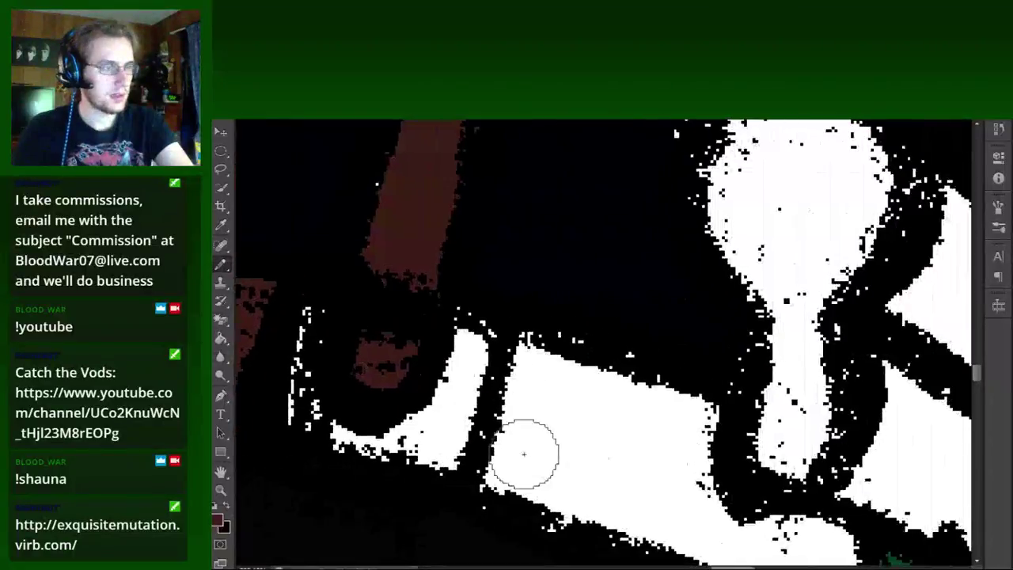
{"action": "scroll", "coordinate": [527, 452], "scroll_direction": "right", "scroll_amount": 3}
{"action": "mouse_move", "coordinate": [437, 360]}
{"action": "left_mouse_down"}
{"action": "mouse_move", "coordinate": [464, 261]}
{"action": "mouse_move", "coordinate": [561, 276]}
{"action": "mouse_move", "coordinate": [641, 303]}
{"action": "mouse_move", "coordinate": [701, 419]}
{"action": "mouse_move", "coordinate": [748, 418]}
{"action": "mouse_move", "coordinate": [595, 311]}
{"action": "left_mouse_up"}
{"action": "mouse_move", "coordinate": [634, 401]}
{"action": "left_mouse_down"}
{"action": "mouse_move", "coordinate": [441, 301]}
{"action": "mouse_move", "coordinate": [317, 204]}
{"action": "mouse_move", "coordinate": [361, 238]}
{"action": "left_mouse_up"}
Add a thin dark brown strap beside the cloak and zoom out to check.
{"action": "scroll", "coordinate": [438, 232], "scroll_direction": "down", "scroll_amount": 2}
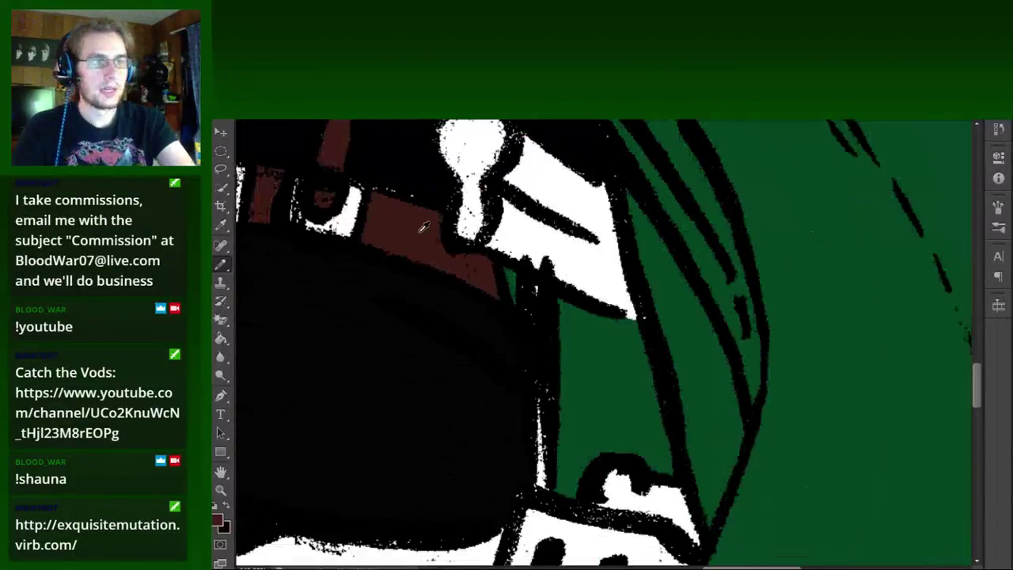
{"action": "scroll", "coordinate": [438, 232], "scroll_direction": "down", "scroll_amount": 2}
{"action": "scroll", "coordinate": [438, 232], "scroll_direction": "down", "scroll_amount": 2}
{"action": "scroll", "coordinate": [498, 281], "scroll_direction": "up", "scroll_amount": 3}
{"action": "scroll", "coordinate": [499, 281], "scroll_direction": "up", "scroll_amount": 3}
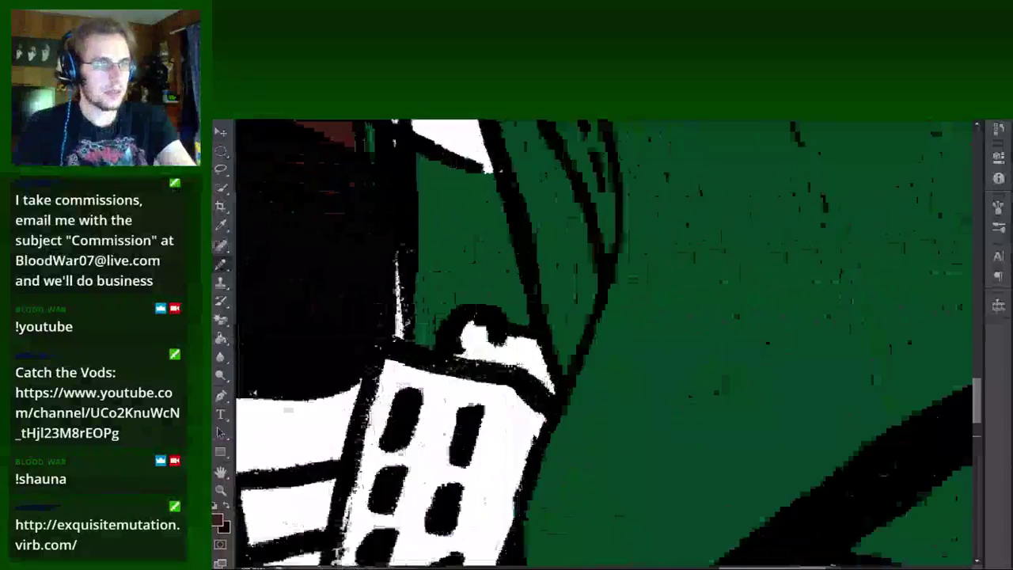
{"action": "scroll", "coordinate": [498, 280], "scroll_direction": "up", "scroll_amount": 2}
{"action": "left_click_drag", "start_coordinate": [400, 349], "coordinate": [400, 197]}
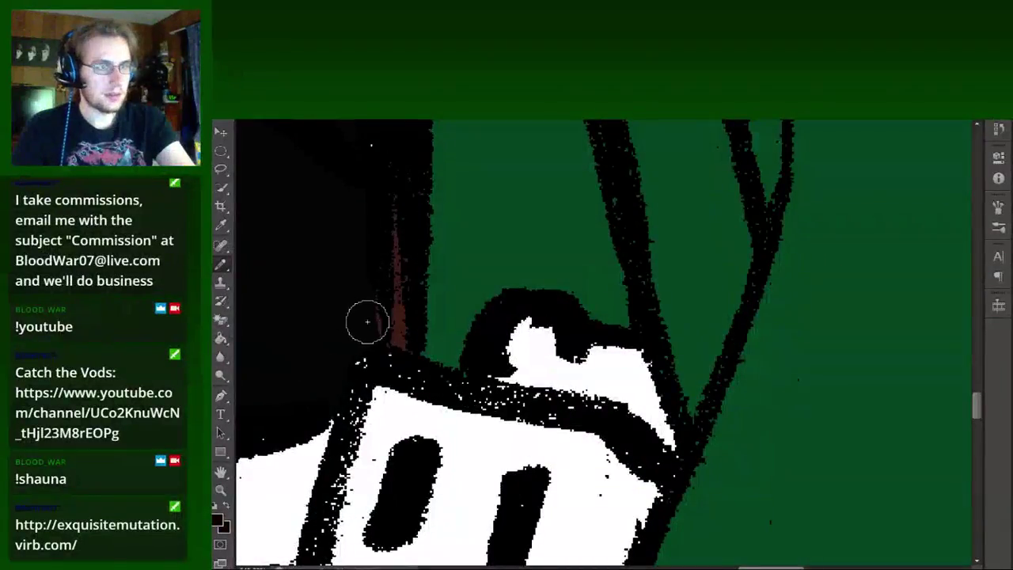
{"action": "scroll", "coordinate": [368, 322], "scroll_direction": "down", "scroll_amount": 3}
{"action": "scroll", "coordinate": [462, 311], "scroll_direction": "up", "scroll_amount": 3}
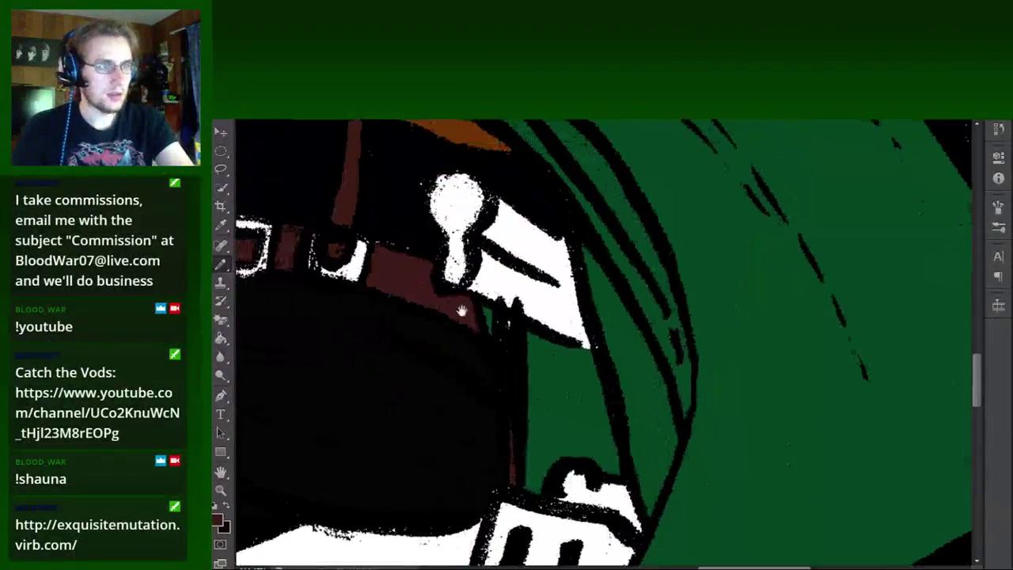
{"action": "scroll", "coordinate": [461, 311], "scroll_direction": "up", "scroll_amount": 3}
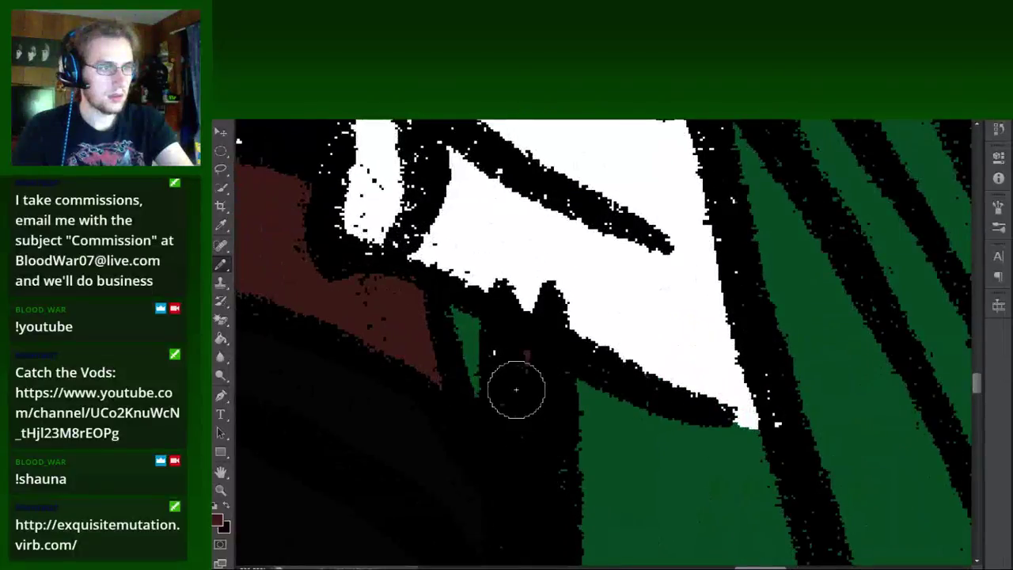
{"action": "scroll", "coordinate": [506, 361], "scroll_direction": "down", "scroll_amount": 3}
{"action": "scroll", "coordinate": [505, 361], "scroll_direction": "down", "scroll_amount": 3}
Zoom into the belt and brush a first brown stroke on the strap, undoing a stray smudge.
{"action": "scroll", "coordinate": [506, 361], "scroll_direction": "down", "scroll_amount": 2}
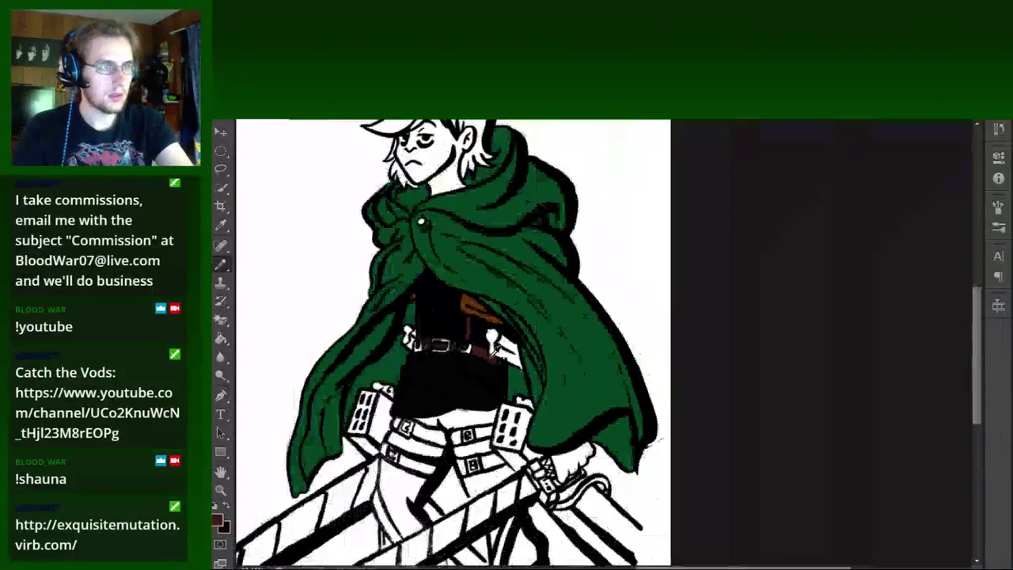
{"action": "scroll", "coordinate": [506, 361], "scroll_direction": "down", "scroll_amount": 2}
{"action": "scroll", "coordinate": [592, 444], "scroll_direction": "up", "scroll_amount": 2}
{"action": "scroll", "coordinate": [592, 443], "scroll_direction": "up", "scroll_amount": 2}
{"action": "scroll", "coordinate": [592, 443], "scroll_direction": "up", "scroll_amount": 2}
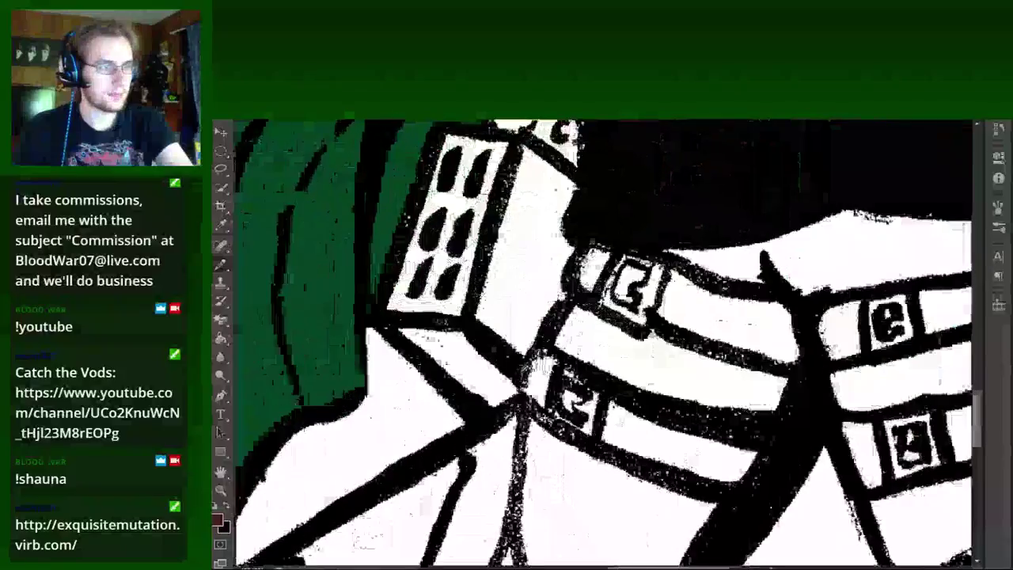
{"action": "scroll", "coordinate": [592, 444], "scroll_direction": "up", "scroll_amount": 1}
{"action": "mouse_move", "coordinate": [550, 432]}
{"action": "left_mouse_down"}
{"action": "mouse_move", "coordinate": [558, 336]}
{"action": "mouse_move", "coordinate": [544, 351]}
{"action": "mouse_move", "coordinate": [539, 412]}
{"action": "mouse_move", "coordinate": [551, 427]}
{"action": "left_mouse_up"}
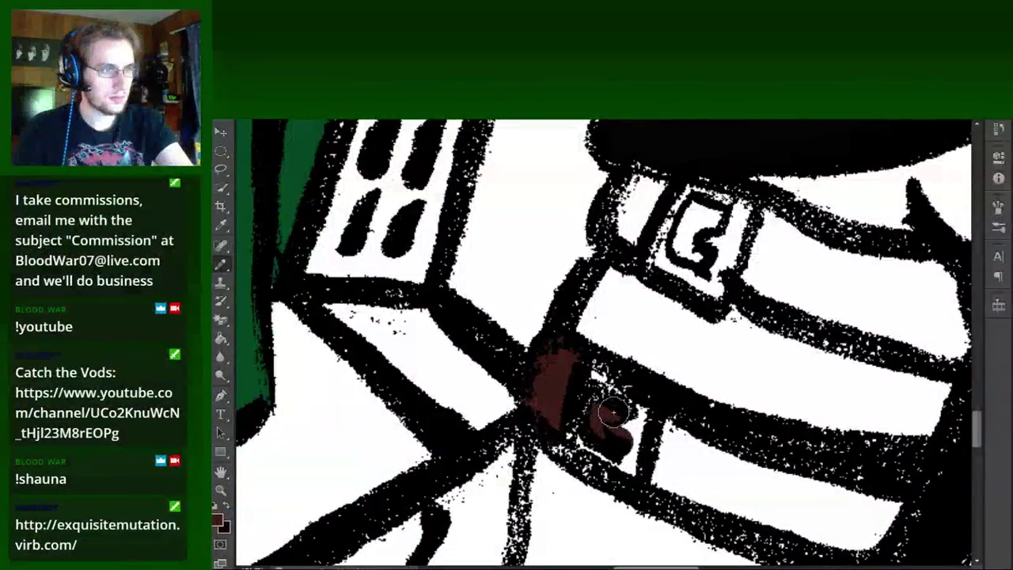
{"action": "mouse_move", "coordinate": [647, 503]}
{"action": "left_mouse_down"}
{"action": "mouse_move", "coordinate": [505, 392]}
{"action": "mouse_move", "coordinate": [504, 350]}
{"action": "mouse_move", "coordinate": [551, 307]}
{"action": "left_mouse_up"}
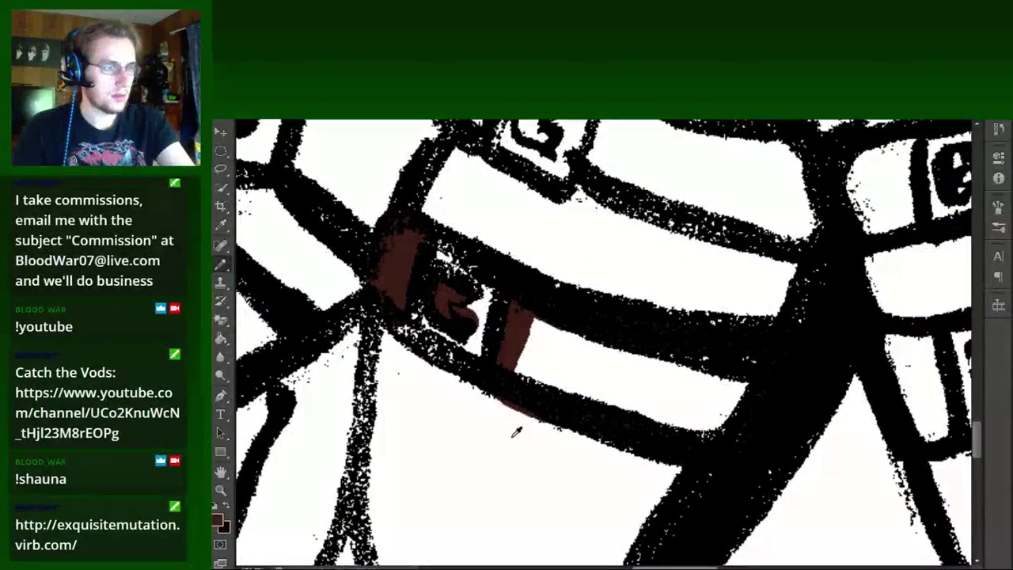
{"action": "key", "text": "ctrl+z"}
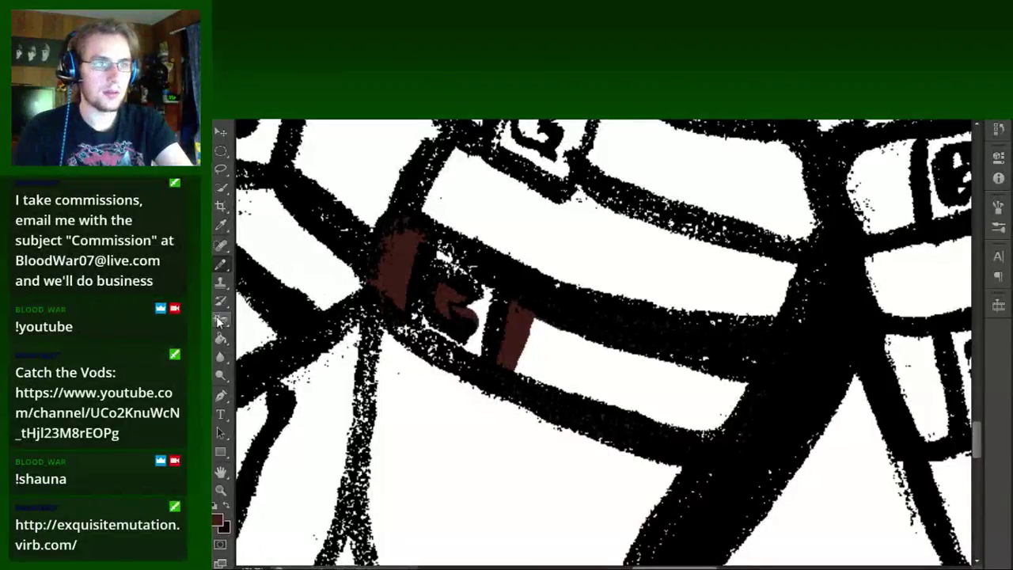
Bucket-fill the white belt band brown and brush brown around the G buckle box.
{"action": "left_click", "coordinate": [219, 319]}
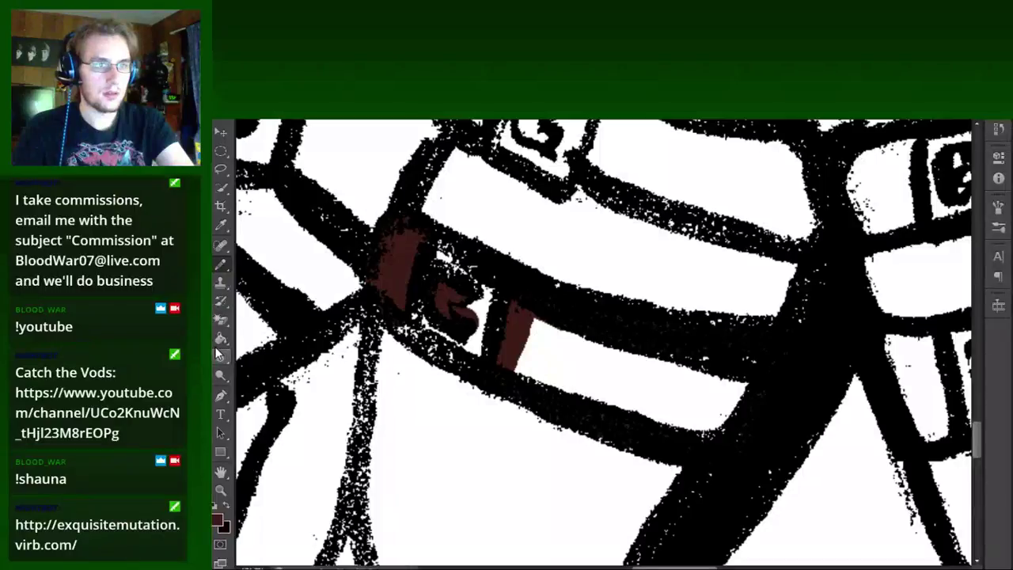
{"action": "left_click", "coordinate": [587, 366]}
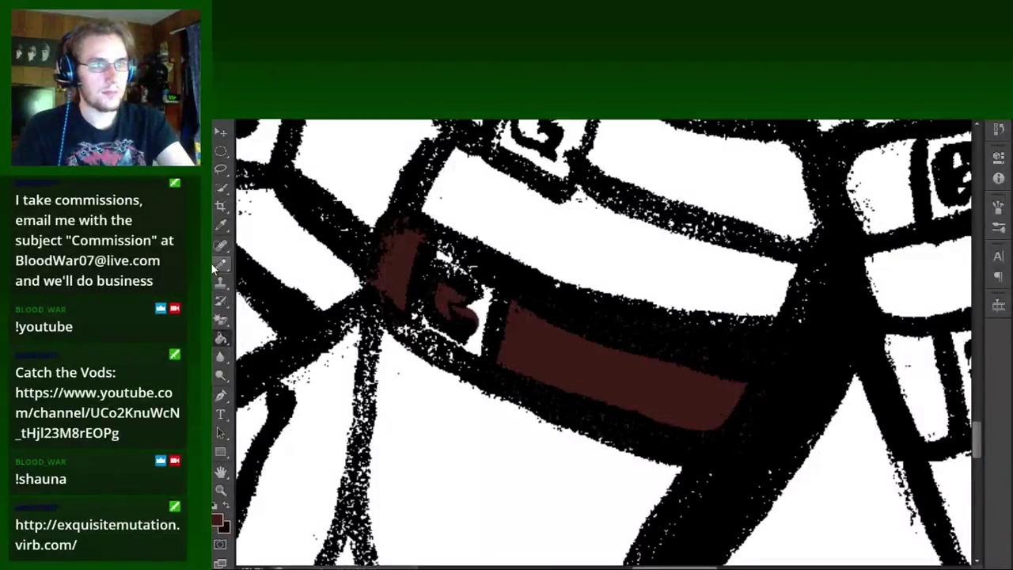
{"action": "scroll", "coordinate": [483, 264], "scroll_direction": "up", "scroll_amount": 3}
{"action": "mouse_move", "coordinate": [491, 352]}
{"action": "left_mouse_down"}
{"action": "mouse_move", "coordinate": [511, 286]}
{"action": "mouse_move", "coordinate": [645, 339]}
{"action": "mouse_move", "coordinate": [689, 373]}
{"action": "mouse_move", "coordinate": [610, 401]}
{"action": "mouse_move", "coordinate": [504, 358]}
{"action": "left_mouse_up"}
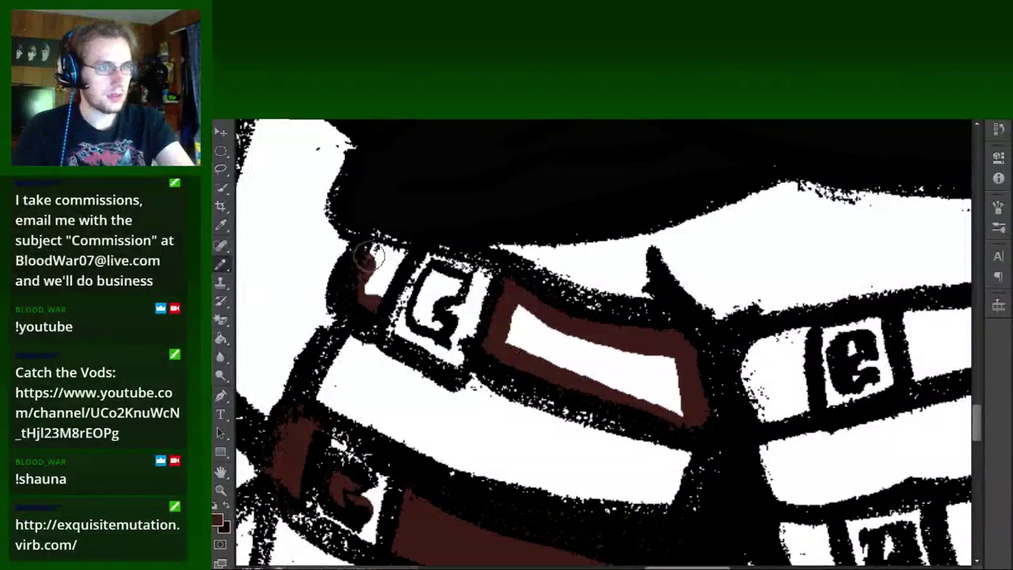
{"action": "mouse_move", "coordinate": [372, 255]}
{"action": "left_mouse_down"}
{"action": "mouse_move", "coordinate": [379, 287]}
{"action": "mouse_move", "coordinate": [451, 285]}
{"action": "left_mouse_up"}
{"action": "mouse_move", "coordinate": [681, 341]}
{"action": "left_mouse_down"}
{"action": "mouse_move", "coordinate": [520, 323]}
{"action": "mouse_move", "coordinate": [376, 290]}
{"action": "left_mouse_up"}
Brush brown into the bands beside the e and a boxes and the next strap section.
{"action": "mouse_move", "coordinate": [432, 336]}
{"action": "left_mouse_down"}
{"action": "mouse_move", "coordinate": [368, 265]}
{"action": "mouse_move", "coordinate": [410, 252]}
{"action": "mouse_move", "coordinate": [420, 319]}
{"action": "left_mouse_up"}
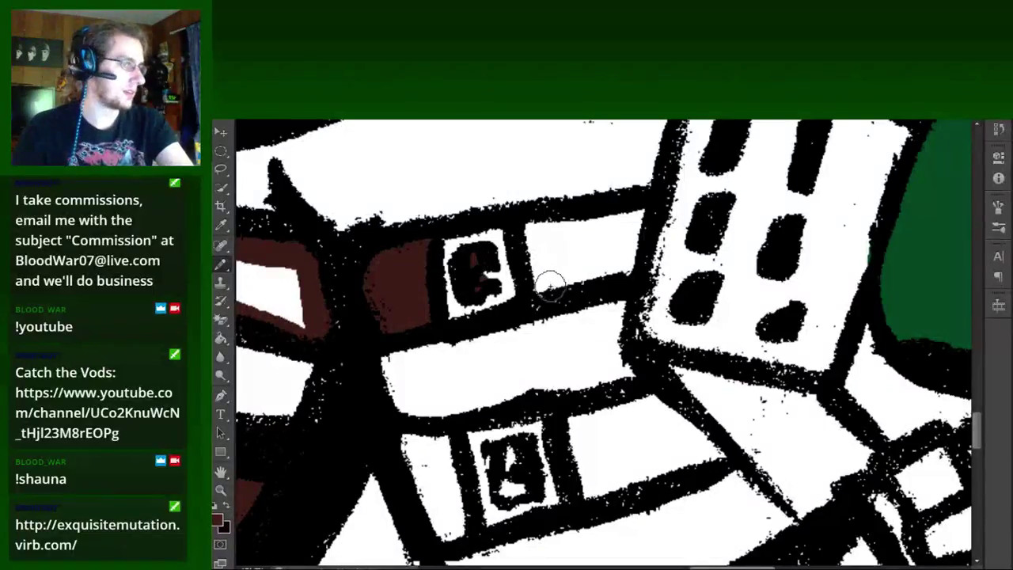
{"action": "mouse_move", "coordinate": [550, 285]}
{"action": "left_mouse_down"}
{"action": "mouse_move", "coordinate": [536, 226]}
{"action": "mouse_move", "coordinate": [610, 220]}
{"action": "left_mouse_up"}
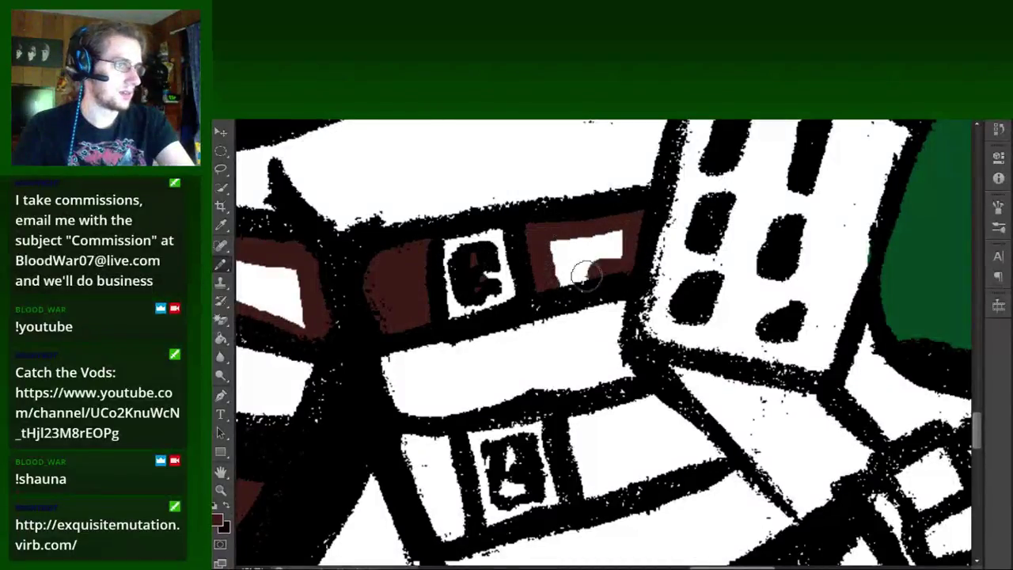
{"action": "left_click_drag", "start_coordinate": [582, 273], "coordinate": [561, 285]}
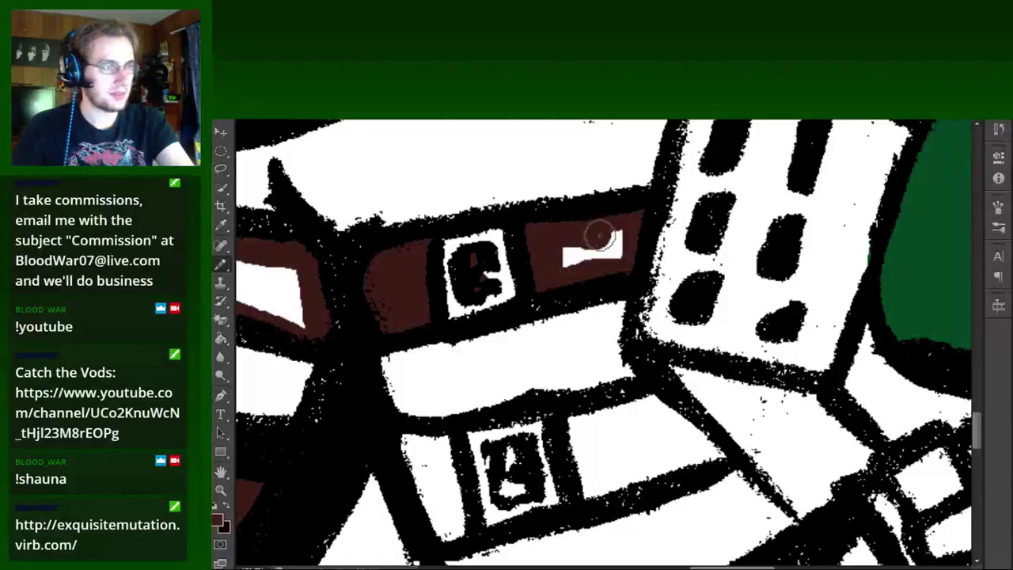
{"action": "left_click_drag", "start_coordinate": [600, 235], "coordinate": [578, 267]}
{"action": "mouse_move", "coordinate": [541, 380]}
{"action": "left_mouse_down"}
{"action": "mouse_move", "coordinate": [448, 210]}
{"action": "mouse_move", "coordinate": [380, 209]}
{"action": "left_mouse_up"}
{"action": "mouse_move", "coordinate": [423, 324]}
{"action": "left_mouse_down"}
{"action": "mouse_move", "coordinate": [419, 245]}
{"action": "mouse_move", "coordinate": [491, 229]}
{"action": "left_mouse_up"}
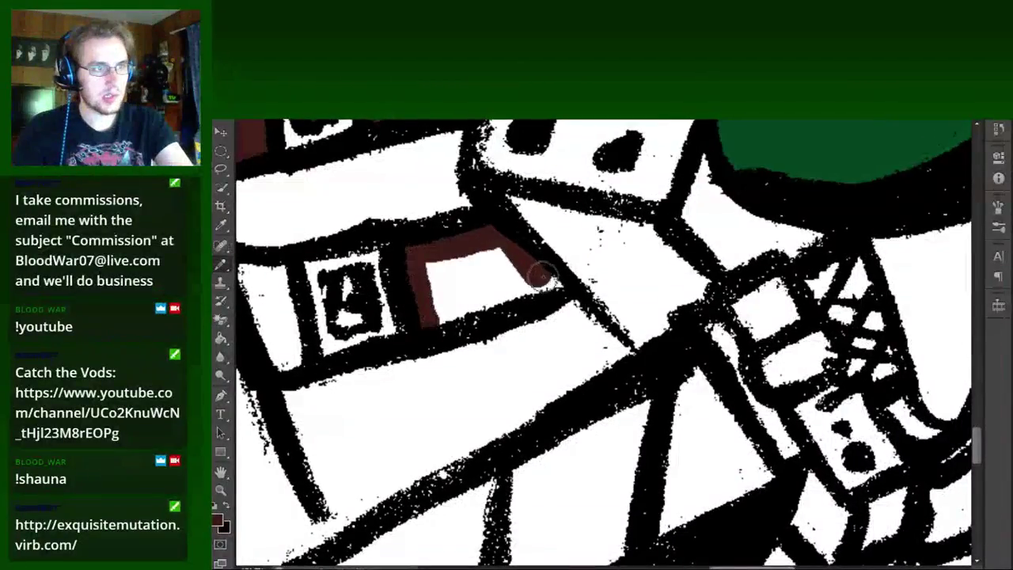
{"action": "mouse_move", "coordinate": [541, 273]}
{"action": "left_mouse_down"}
{"action": "mouse_move", "coordinate": [481, 301]}
{"action": "mouse_move", "coordinate": [436, 262]}
{"action": "mouse_move", "coordinate": [458, 312]}
{"action": "left_mouse_up"}
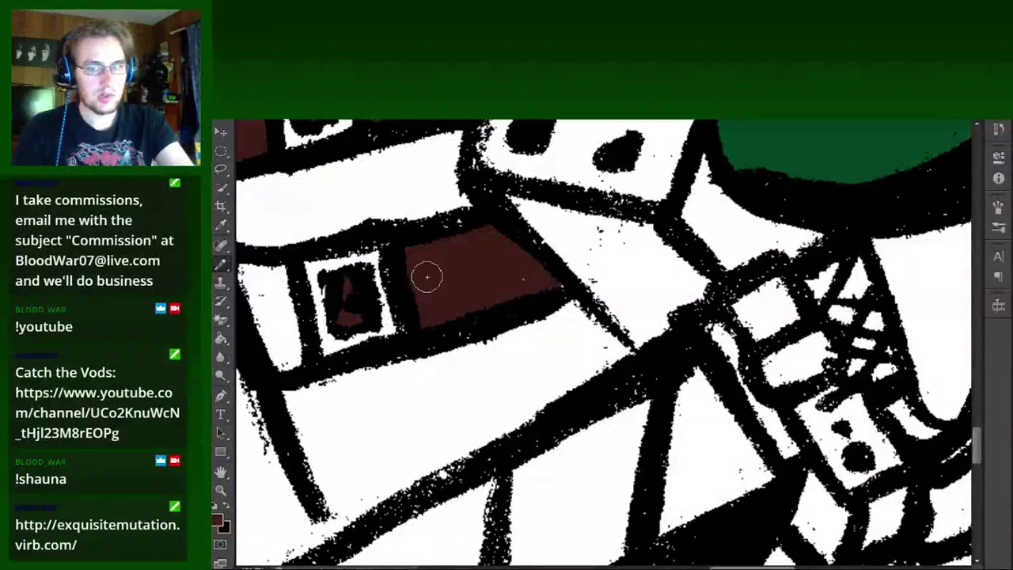
{"action": "left_click_drag", "start_coordinate": [428, 277], "coordinate": [528, 291]}
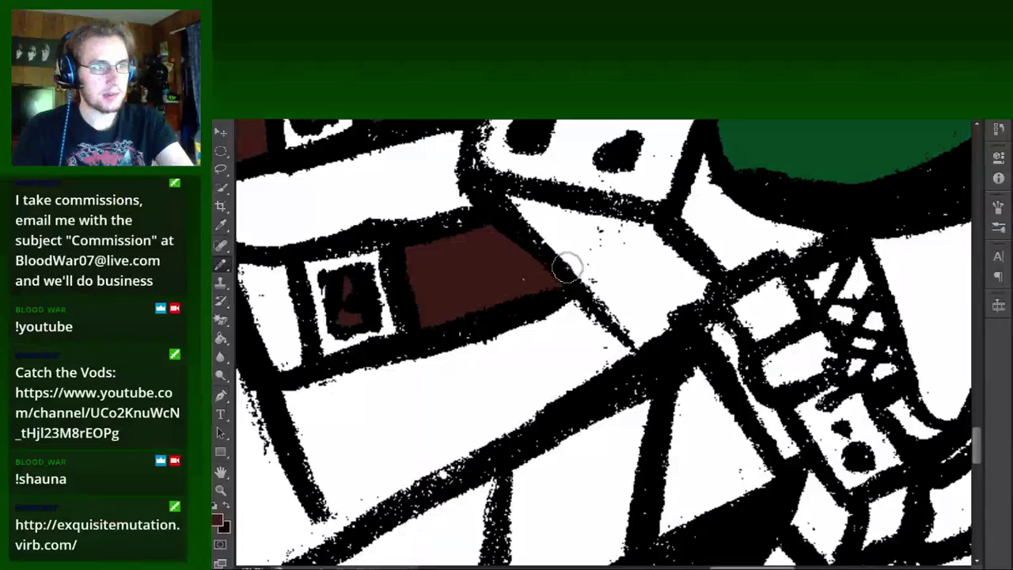
{"action": "left_click_drag", "start_coordinate": [436, 288], "coordinate": [670, 303]}
{"action": "mouse_move", "coordinate": [519, 372]}
{"action": "left_mouse_down"}
{"action": "mouse_move", "coordinate": [520, 343]}
{"action": "mouse_move", "coordinate": [488, 289]}
{"action": "mouse_move", "coordinate": [480, 301]}
{"action": "mouse_move", "coordinate": [501, 336]}
{"action": "left_mouse_up"}
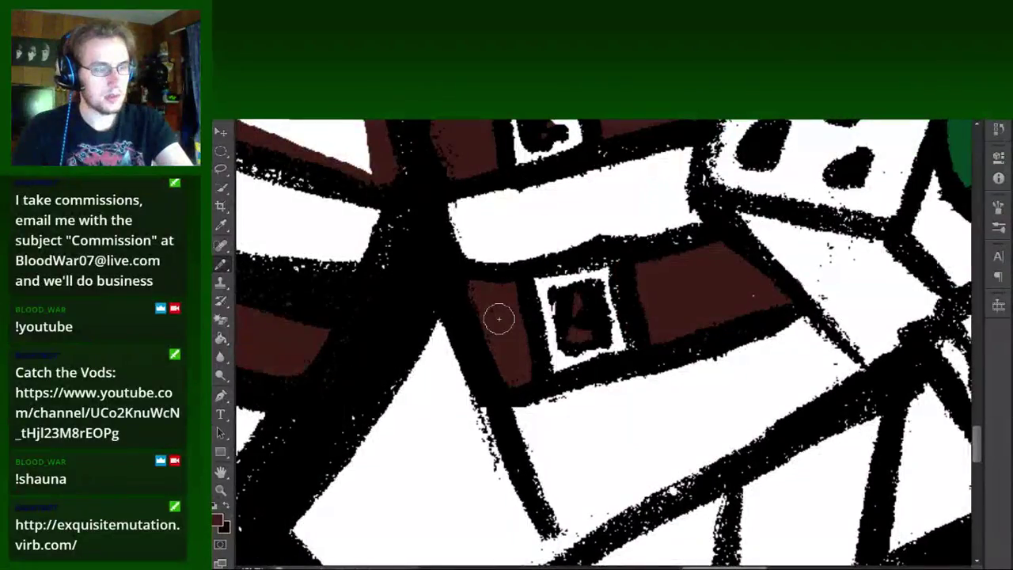
{"action": "scroll", "coordinate": [498, 318], "scroll_direction": "down", "scroll_amount": 3}
Paint brown down the leg strap and up the strip between its black lines.
{"action": "scroll", "coordinate": [499, 318], "scroll_direction": "up", "scroll_amount": 3}
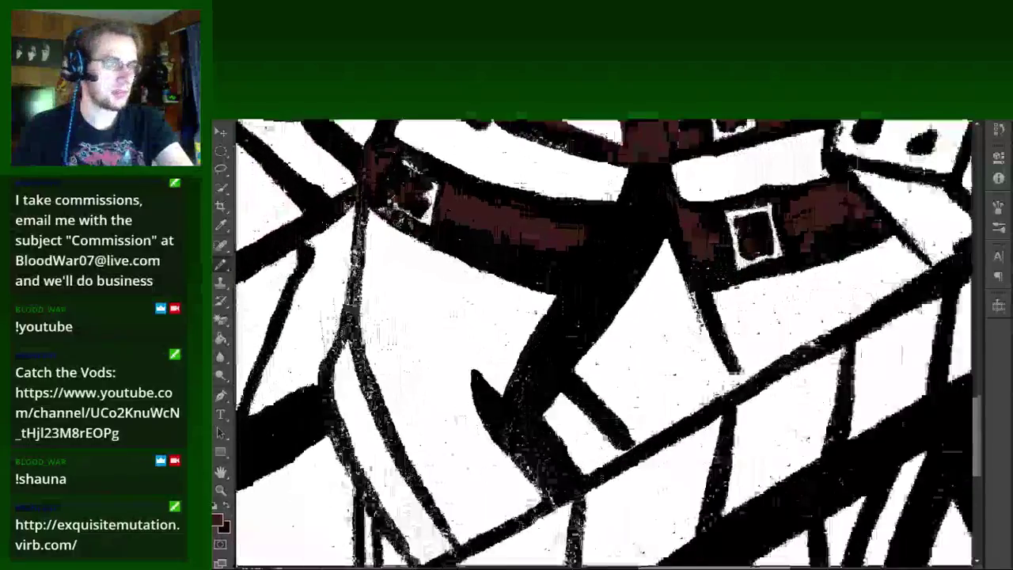
{"action": "scroll", "coordinate": [332, 364], "scroll_direction": "up", "scroll_amount": 2}
{"action": "mouse_move", "coordinate": [341, 320]}
{"action": "left_mouse_down"}
{"action": "mouse_move", "coordinate": [337, 467]}
{"action": "mouse_move", "coordinate": [316, 378]}
{"action": "mouse_move", "coordinate": [400, 491]}
{"action": "mouse_move", "coordinate": [305, 252]}
{"action": "mouse_move", "coordinate": [339, 327]}
{"action": "mouse_move", "coordinate": [407, 425]}
{"action": "mouse_move", "coordinate": [357, 445]}
{"action": "mouse_move", "coordinate": [272, 339]}
{"action": "mouse_move", "coordinate": [236, 204]}
{"action": "mouse_move", "coordinate": [246, 134]}
{"action": "mouse_move", "coordinate": [352, 410]}
{"action": "left_mouse_up"}
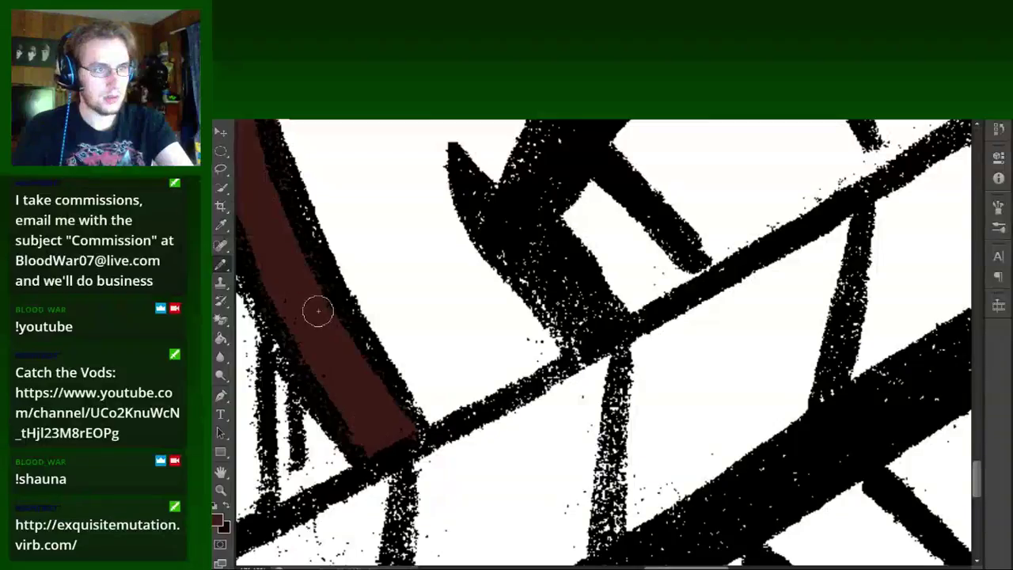
{"action": "left_click_drag", "start_coordinate": [335, 362], "coordinate": [509, 211]}
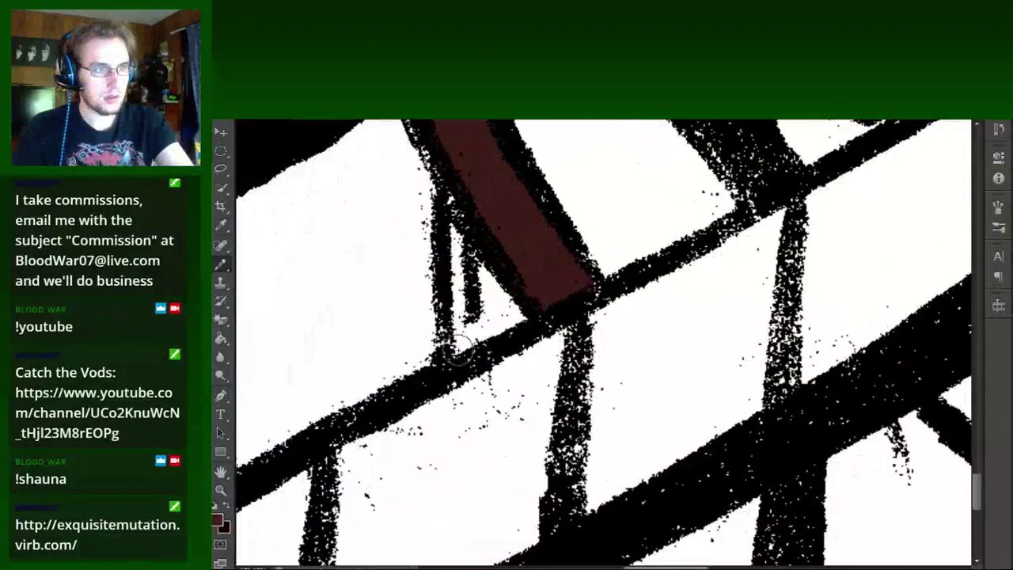
{"action": "left_click_drag", "start_coordinate": [457, 352], "coordinate": [456, 174]}
{"action": "scroll", "coordinate": [479, 232], "scroll_direction": "down", "scroll_amount": 3}
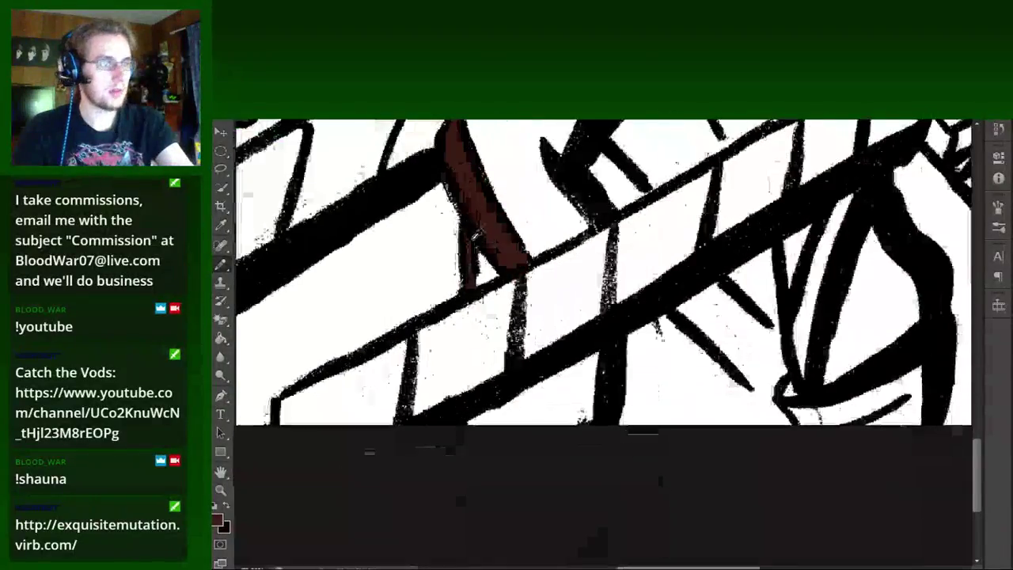
{"action": "scroll", "coordinate": [528, 282], "scroll_direction": "up", "scroll_amount": 3}
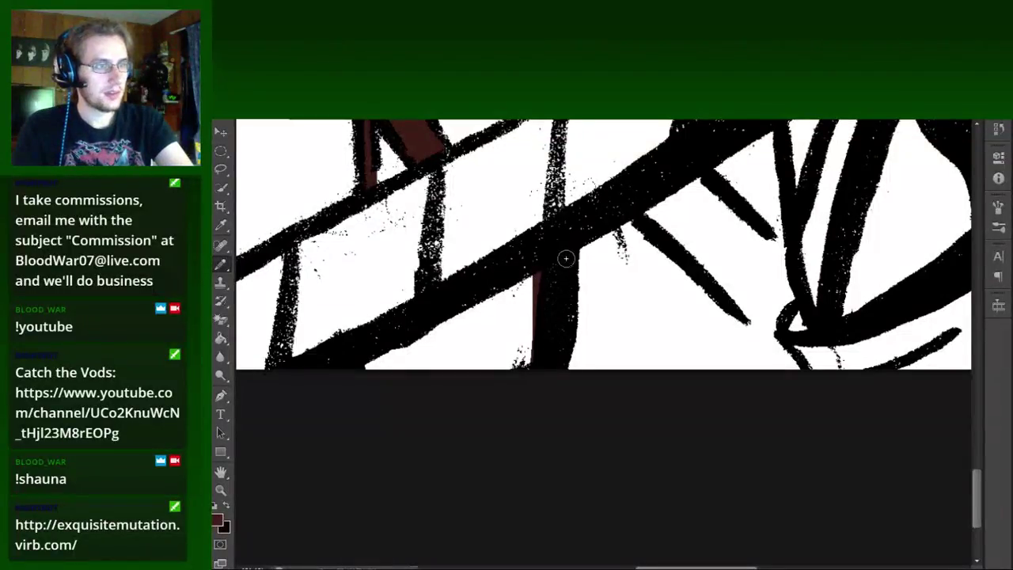
Fill the diagonal thigh strap and the lower strap patch brown, then zoom out.
{"action": "mouse_move", "coordinate": [537, 276]}
{"action": "left_mouse_down"}
{"action": "mouse_move", "coordinate": [367, 355]}
{"action": "mouse_move", "coordinate": [508, 337]}
{"action": "left_mouse_up"}
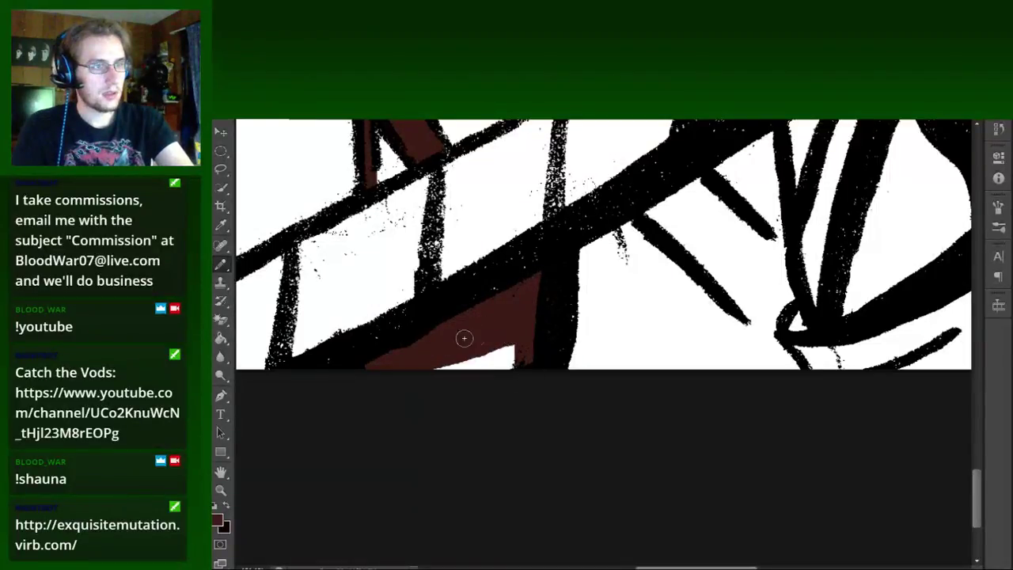
{"action": "scroll", "coordinate": [504, 371], "scroll_direction": "down", "scroll_amount": 3}
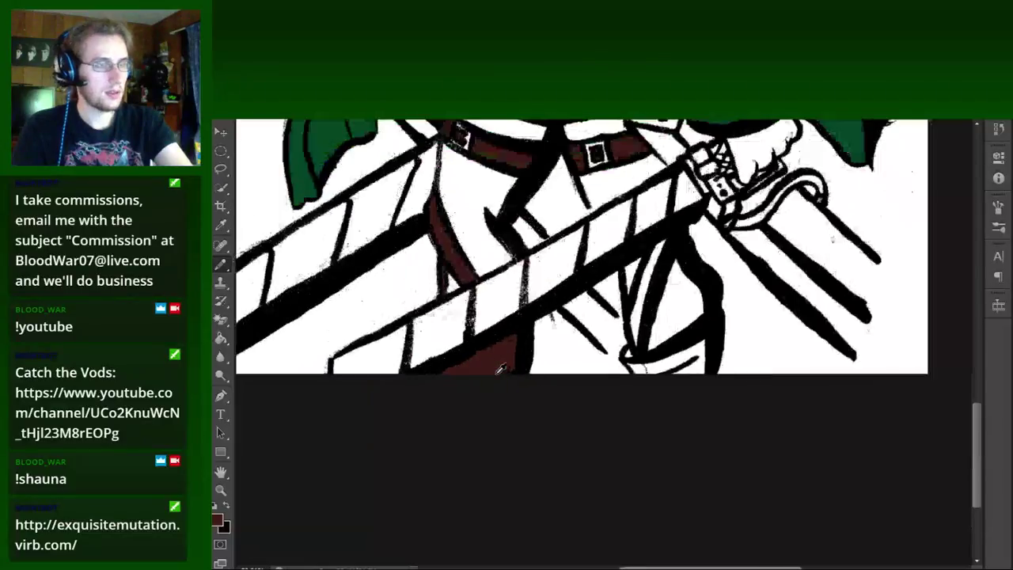
{"action": "scroll", "coordinate": [940, 141], "scroll_direction": "up", "scroll_amount": 3}
{"action": "scroll", "coordinate": [573, 341], "scroll_direction": "up", "scroll_amount": 2}
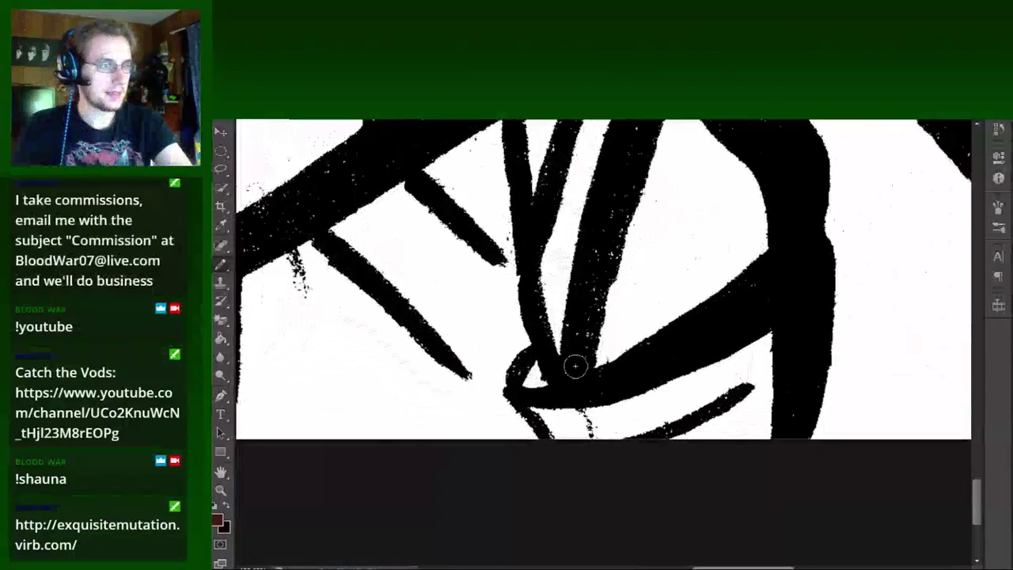
{"action": "mouse_move", "coordinate": [560, 352]}
{"action": "left_mouse_down"}
{"action": "mouse_move", "coordinate": [556, 209]}
{"action": "mouse_move", "coordinate": [596, 131]}
{"action": "left_mouse_up"}
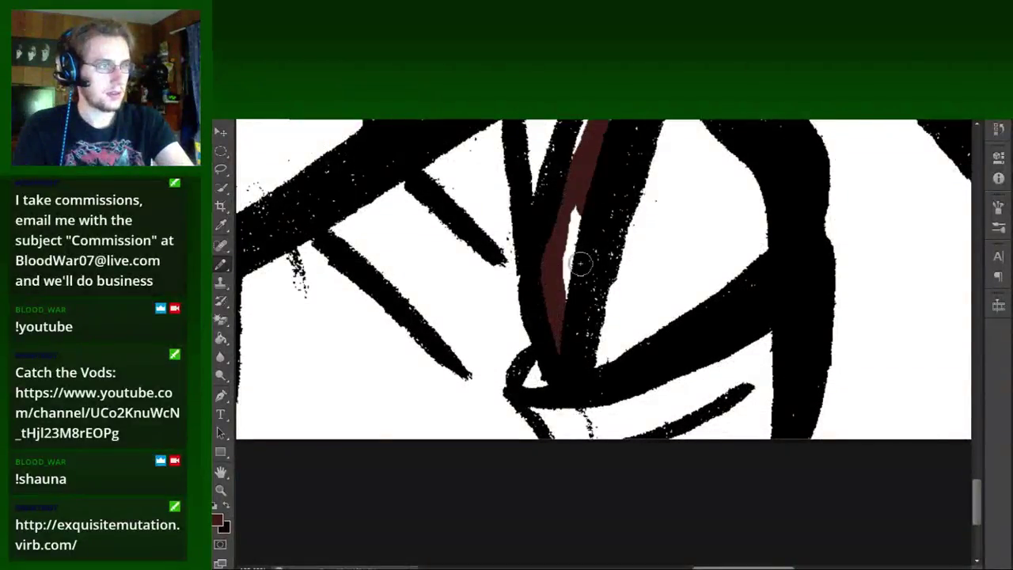
{"action": "mouse_move", "coordinate": [584, 265]}
{"action": "left_mouse_down"}
{"action": "mouse_move", "coordinate": [595, 145]}
{"action": "mouse_move", "coordinate": [534, 389]}
{"action": "mouse_move", "coordinate": [592, 255]}
{"action": "left_mouse_up"}
{"action": "scroll", "coordinate": [584, 321], "scroll_direction": "down", "scroll_amount": 5}
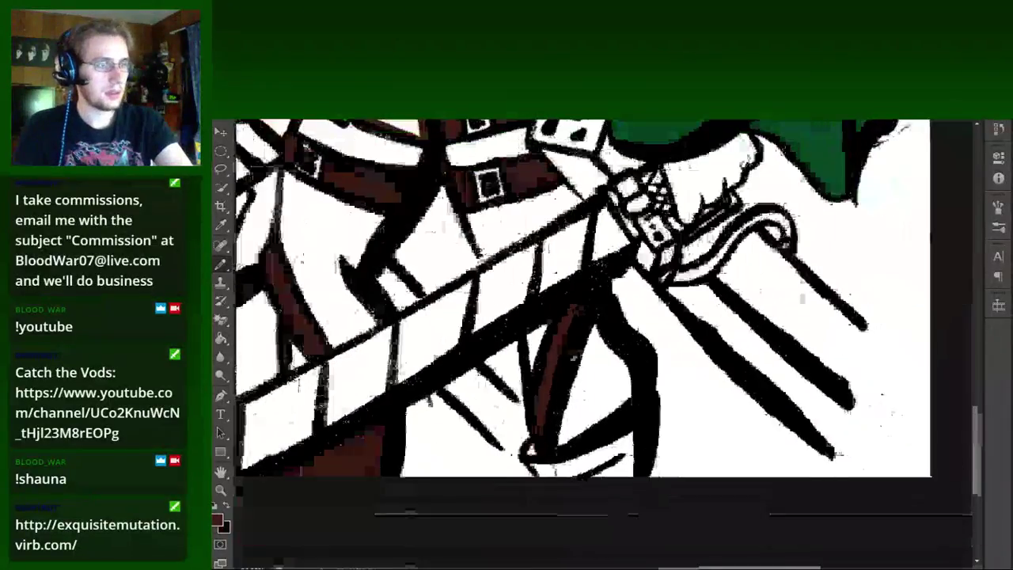
{"action": "mouse_move", "coordinate": [511, 402]}
{"action": "left_mouse_down"}
{"action": "mouse_move", "coordinate": [508, 425]}
{"action": "mouse_move", "coordinate": [545, 479]}
{"action": "mouse_move", "coordinate": [769, 344]}
{"action": "mouse_move", "coordinate": [807, 464]}
{"action": "mouse_move", "coordinate": [821, 377]}
{"action": "mouse_move", "coordinate": [546, 465]}
{"action": "mouse_move", "coordinate": [722, 409]}
{"action": "mouse_move", "coordinate": [653, 419]}
{"action": "mouse_move", "coordinate": [715, 454]}
{"action": "mouse_move", "coordinate": [758, 445]}
{"action": "mouse_move", "coordinate": [791, 452]}
{"action": "mouse_move", "coordinate": [797, 437]}
{"action": "left_mouse_up"}
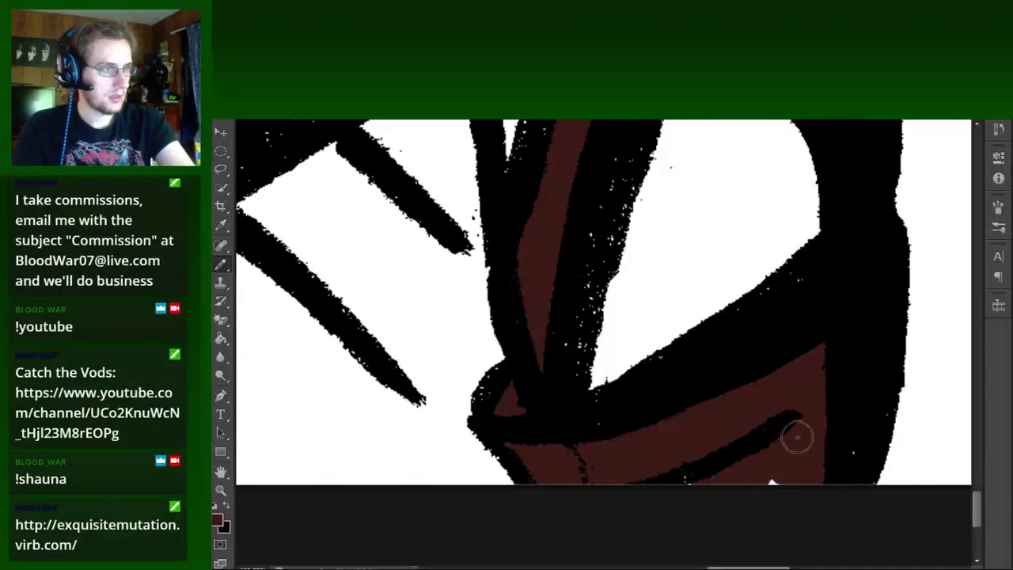
{"action": "scroll", "coordinate": [779, 442], "scroll_direction": "down", "scroll_amount": 2}
{"action": "scroll", "coordinate": [779, 442], "scroll_direction": "down", "scroll_amount": 2}
Brush brown over the white streaks in the belt band beside the G buckle box.
{"action": "scroll", "coordinate": [778, 442], "scroll_direction": "down", "scroll_amount": 2}
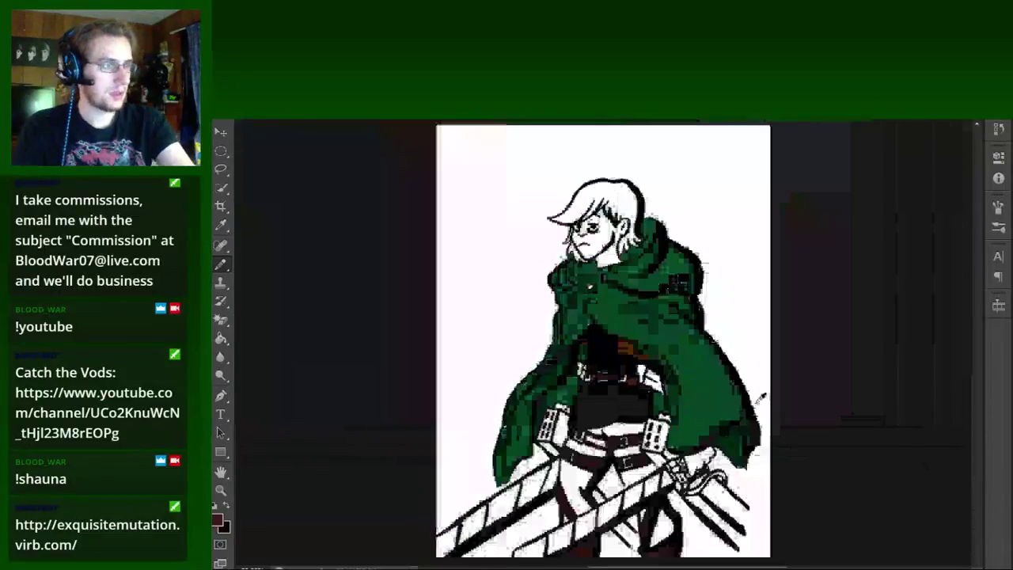
{"action": "scroll", "coordinate": [778, 441], "scroll_direction": "down", "scroll_amount": 1}
{"action": "scroll", "coordinate": [506, 499], "scroll_direction": "up", "scroll_amount": 2}
{"action": "scroll", "coordinate": [507, 498], "scroll_direction": "up", "scroll_amount": 1}
{"action": "scroll", "coordinate": [506, 499], "scroll_direction": "down", "scroll_amount": 2}
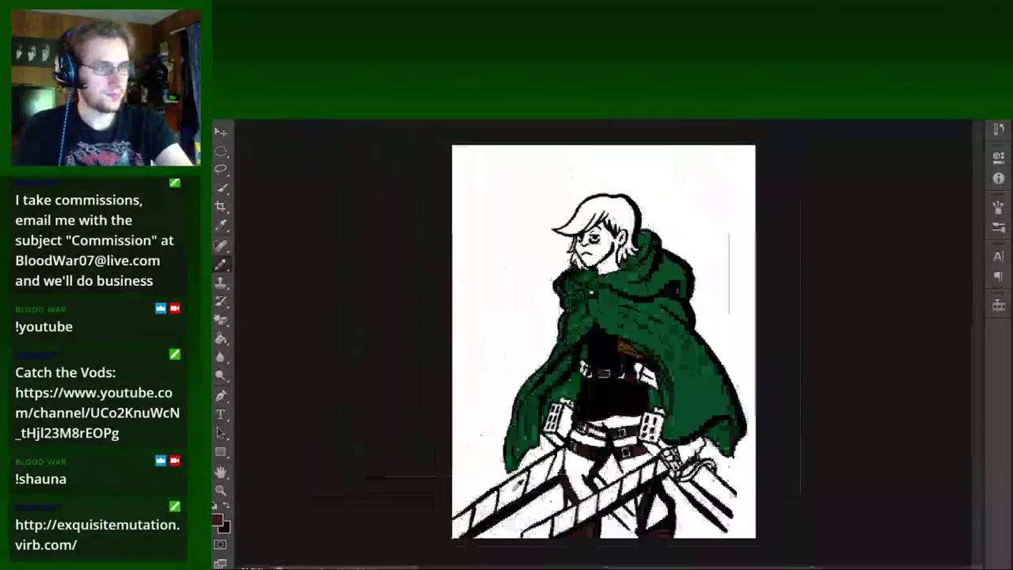
{"action": "scroll", "coordinate": [506, 499], "scroll_direction": "up", "scroll_amount": 2}
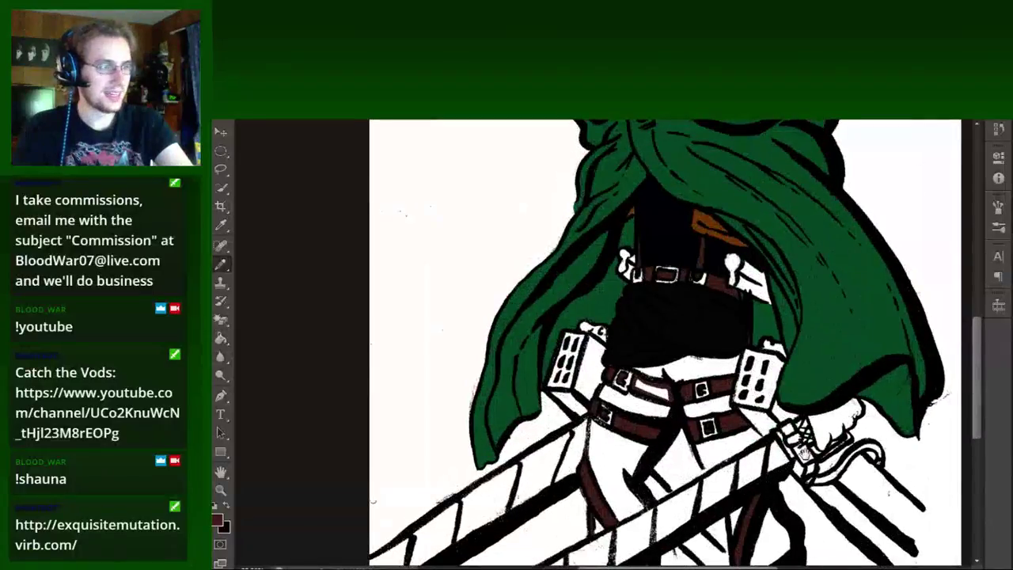
{"action": "left_click_drag", "start_coordinate": [697, 396], "coordinate": [443, 259]}
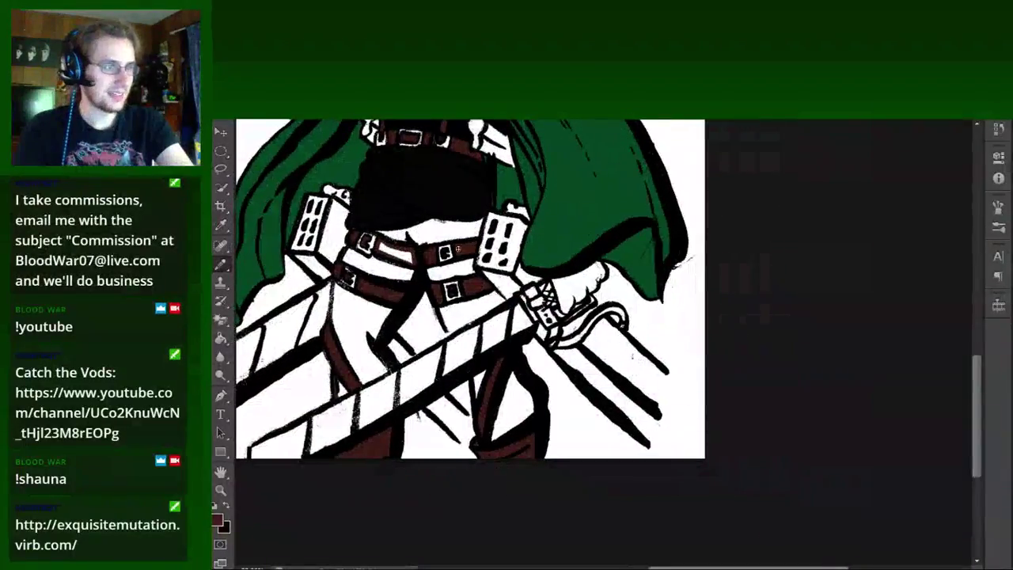
{"action": "scroll", "coordinate": [457, 249], "scroll_direction": "down", "scroll_amount": 2}
{"action": "scroll", "coordinate": [566, 457], "scroll_direction": "up", "scroll_amount": 1}
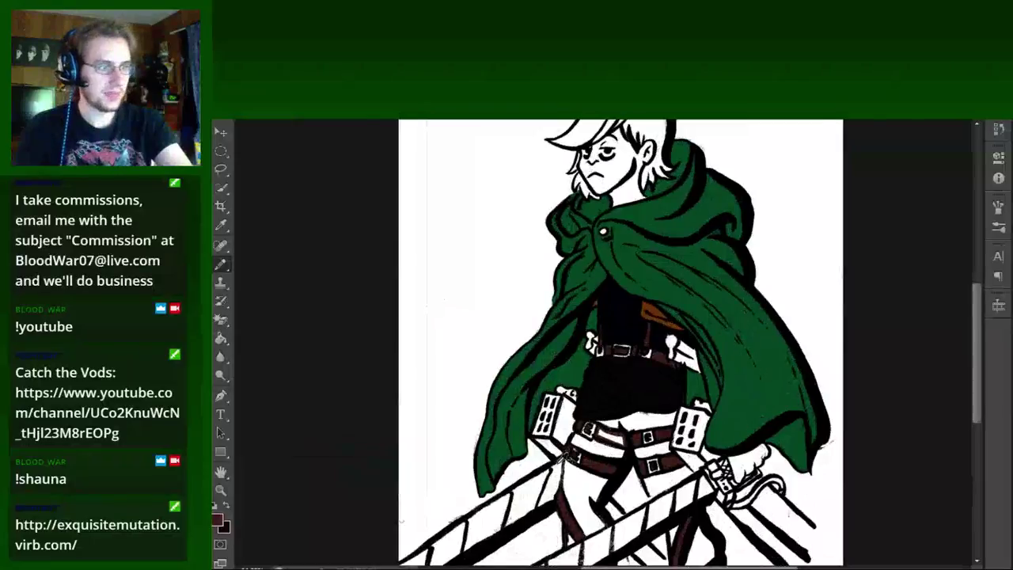
{"action": "scroll", "coordinate": [626, 356], "scroll_direction": "up", "scroll_amount": 2}
{"action": "scroll", "coordinate": [626, 356], "scroll_direction": "down", "scroll_amount": 2}
{"action": "scroll", "coordinate": [626, 357], "scroll_direction": "up", "scroll_amount": 1}
{"action": "scroll", "coordinate": [626, 356], "scroll_direction": "up", "scroll_amount": 2}
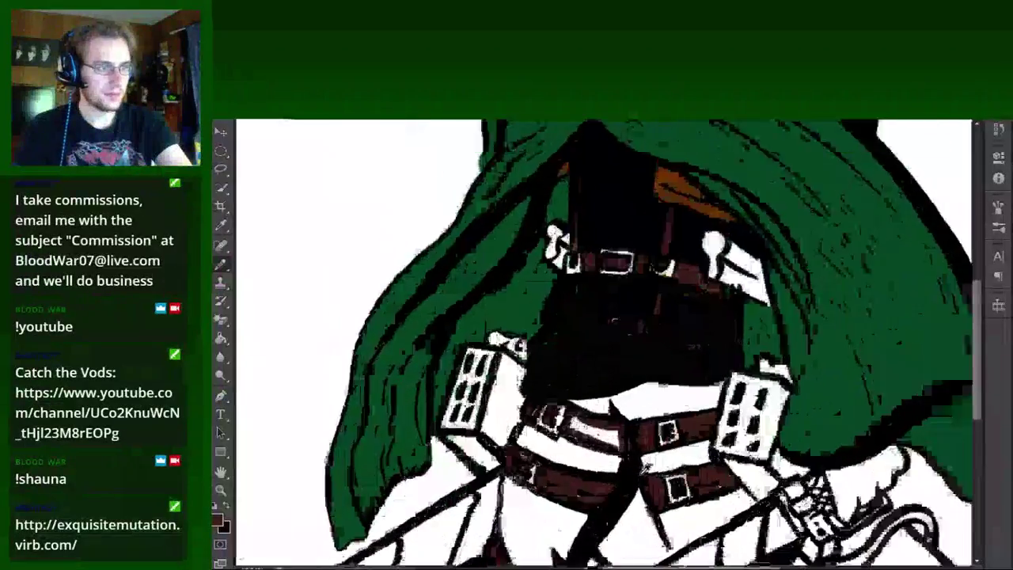
{"action": "scroll", "coordinate": [613, 322], "scroll_direction": "up", "scroll_amount": 2}
{"action": "scroll", "coordinate": [554, 380], "scroll_direction": "up", "scroll_amount": 1}
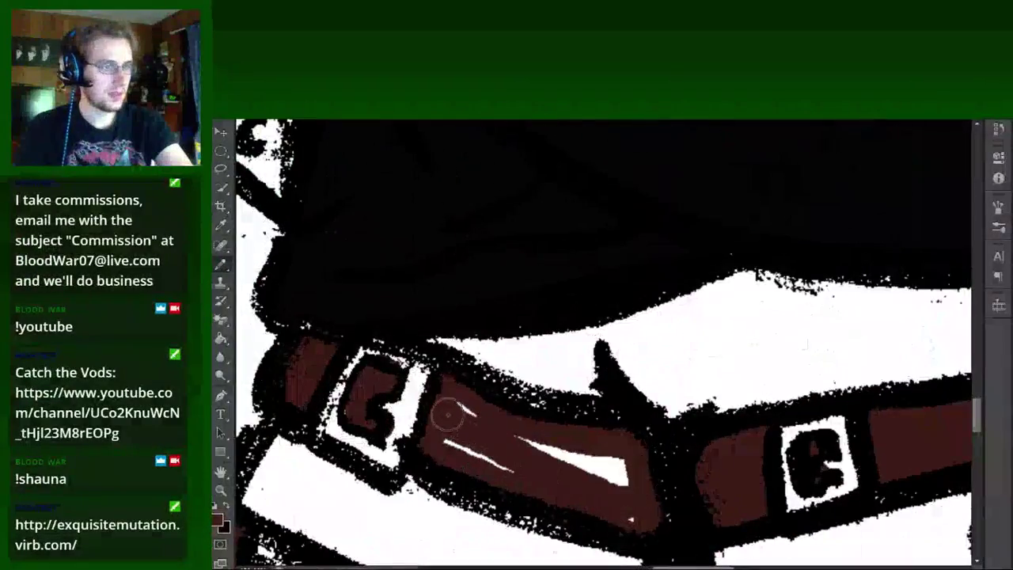
{"action": "left_click_drag", "start_coordinate": [448, 414], "coordinate": [511, 455]}
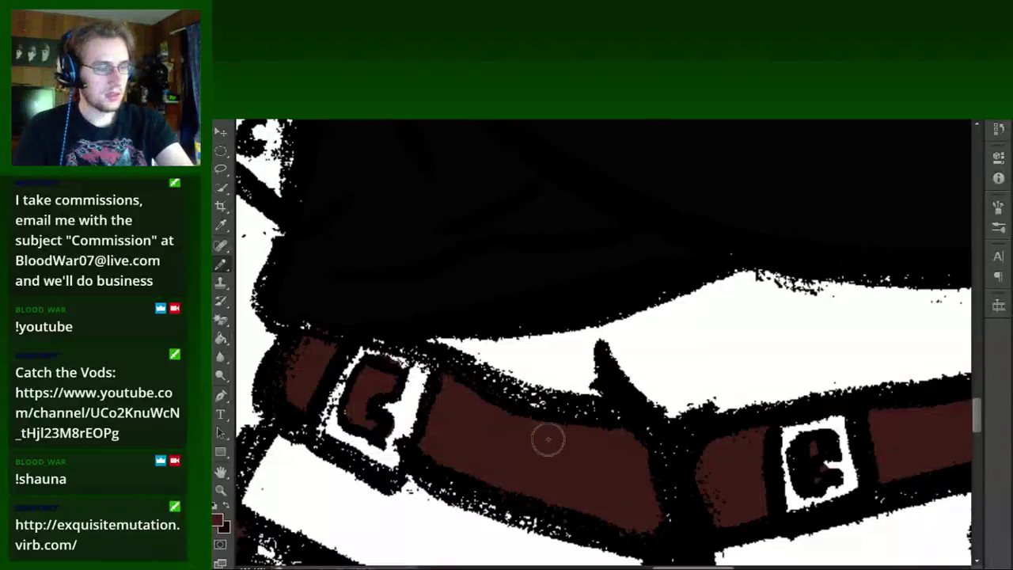
{"action": "scroll", "coordinate": [549, 440], "scroll_direction": "down", "scroll_amount": 3}
{"action": "scroll", "coordinate": [549, 440], "scroll_direction": "down", "scroll_amount": 2}
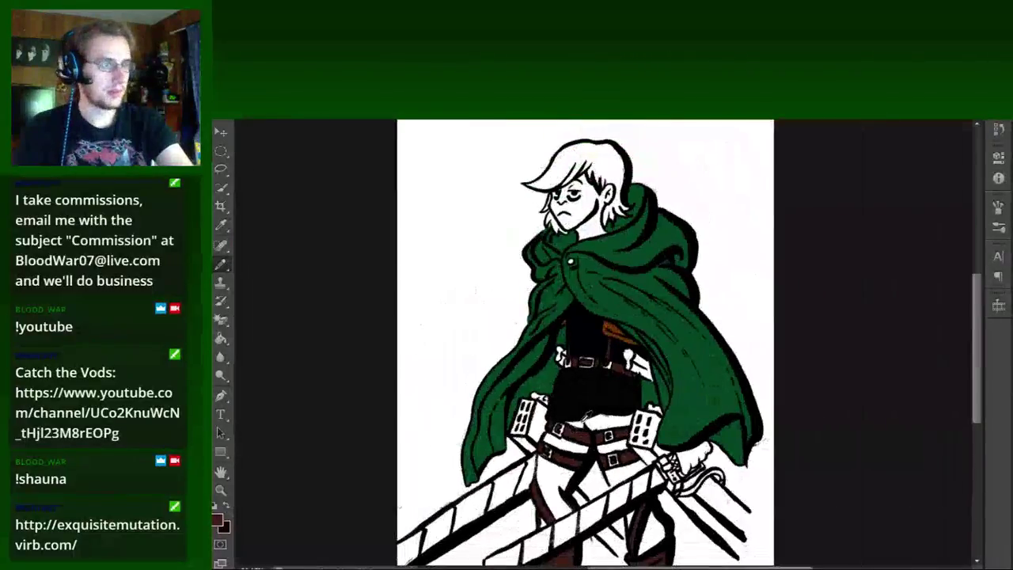
{"action": "key", "text": "ctrl+minus"}
{"action": "key", "text": "ctrl+plus"}
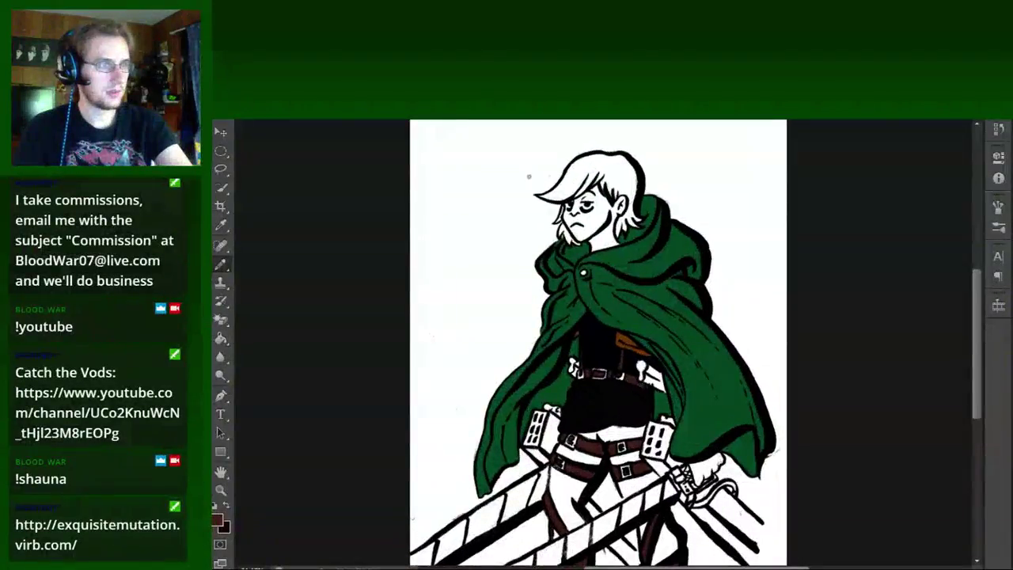
Pick the peach skin colour from the hand in the coloured reference version.
{"action": "key", "text": "ctrl+plus"}
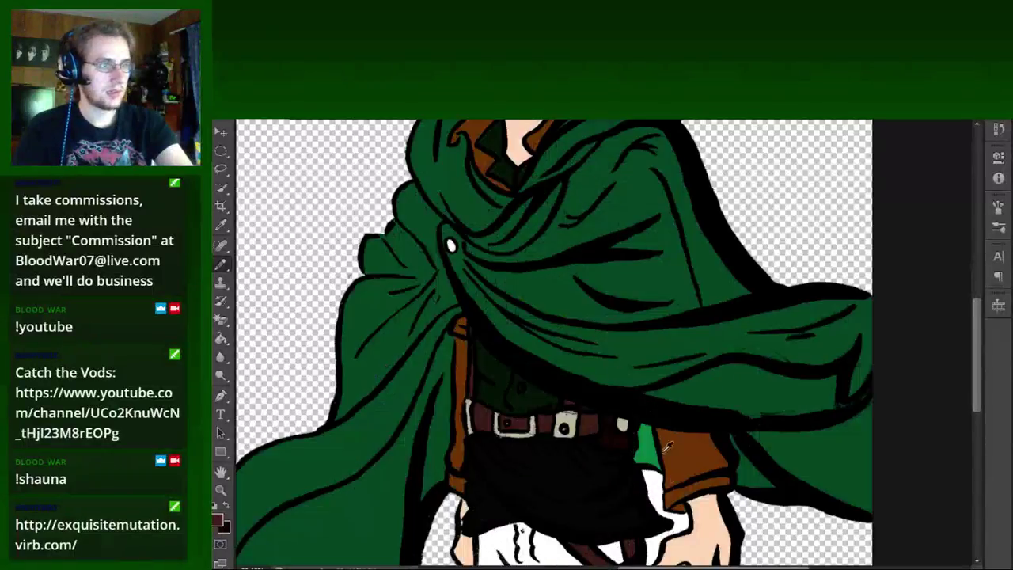
{"action": "left_click", "coordinate": [661, 515], "text": "alt"}
{"action": "key", "text": "ctrl+minus"}
Magic Eraser the white patch beside the fist, then return to the full scanned drawing.
{"action": "key", "text": "ctrl+plus"}
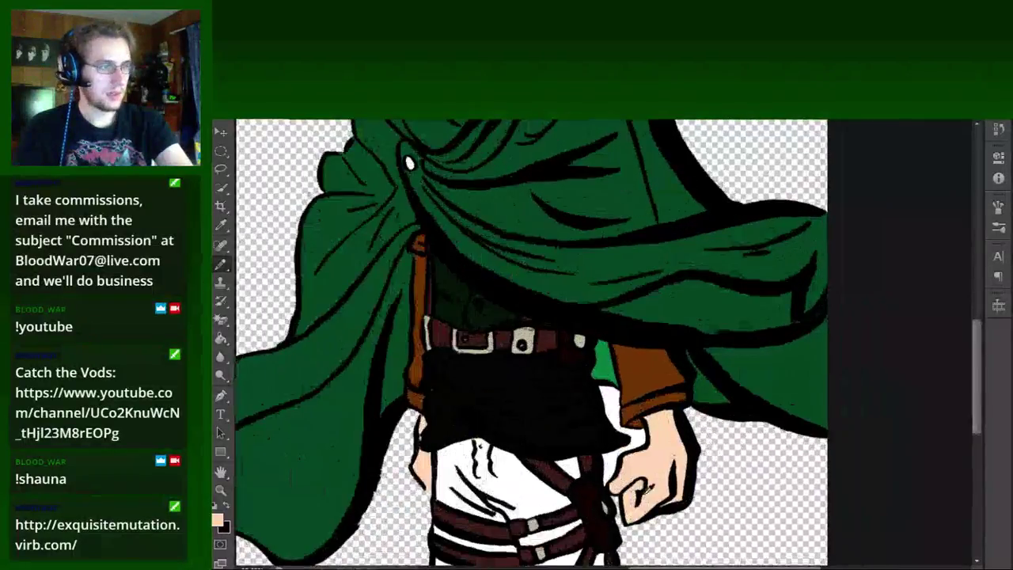
{"action": "key", "text": "ctrl+plus"}
{"action": "key", "text": "ctrl+plus"}
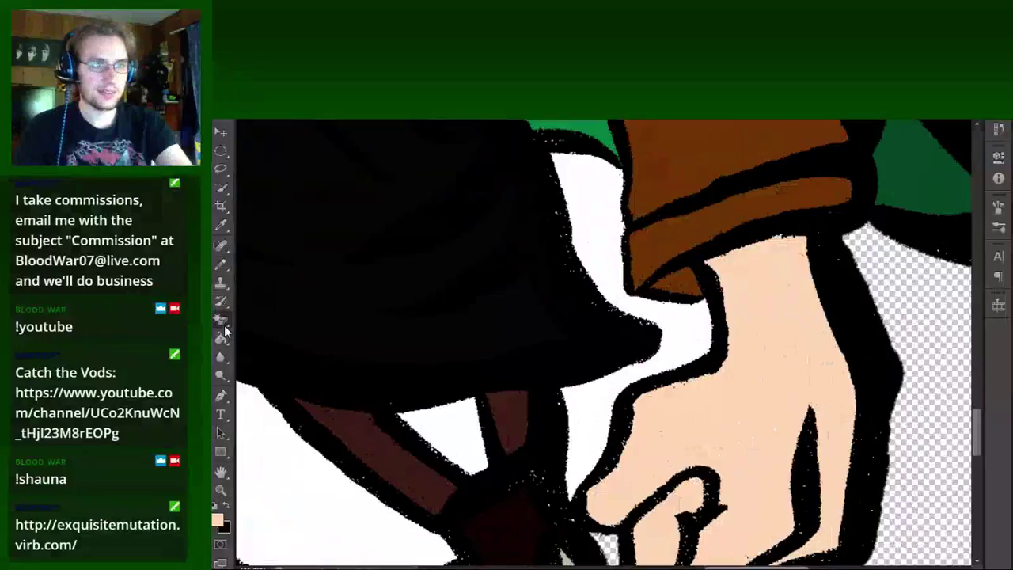
{"action": "left_click", "coordinate": [618, 255]}
{"action": "key", "text": "ctrl+minus"}
{"action": "key", "text": "ctrl+minus"}
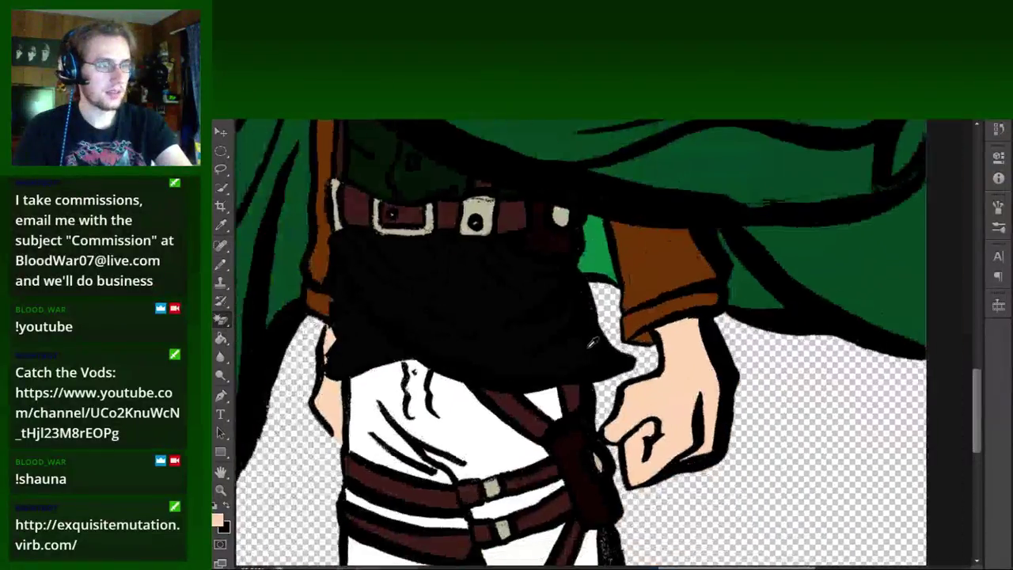
{"action": "key", "text": "ctrl+minus"}
{"action": "scroll", "coordinate": [465, 262], "scroll_direction": "up", "scroll_amount": 1}
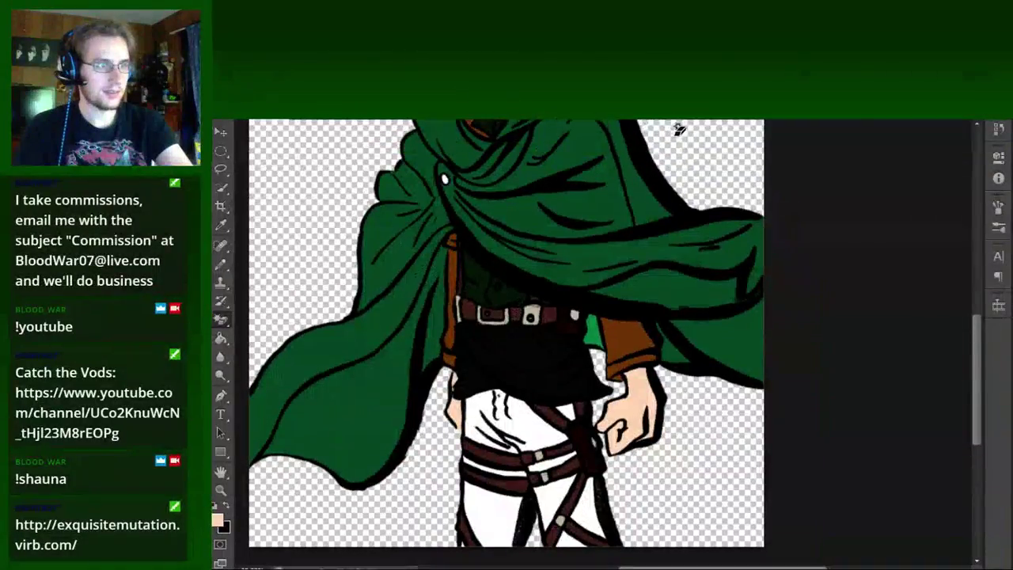
{"action": "key", "text": "ctrl+minus"}
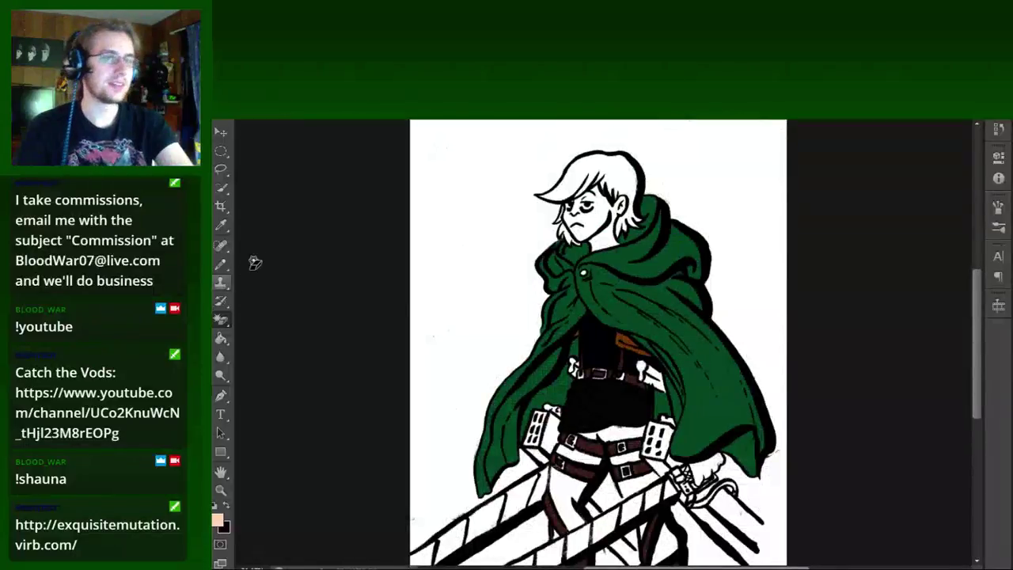
{"action": "left_click", "coordinate": [224, 270]}
{"action": "scroll", "coordinate": [452, 411], "scroll_direction": "up", "scroll_amount": 1}
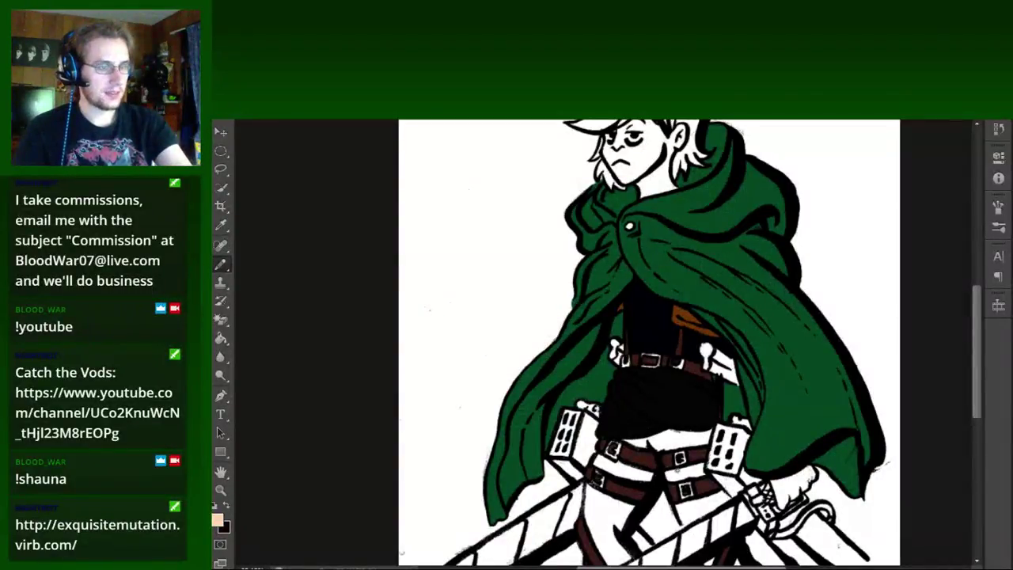
Zoom to the face and set the foreground colour to pale peach #ffe8d6.
{"action": "left_click_drag", "start_coordinate": [677, 475], "coordinate": [562, 415]}
{"action": "scroll", "coordinate": [473, 389], "scroll_direction": "up", "scroll_amount": 1}
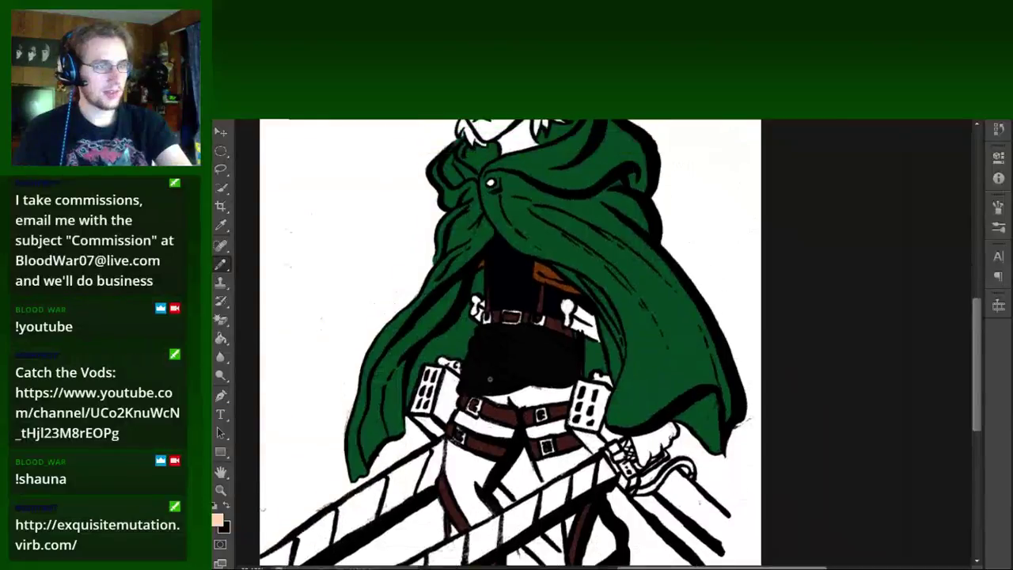
{"action": "scroll", "coordinate": [473, 389], "scroll_direction": "up", "scroll_amount": 1}
{"action": "scroll", "coordinate": [474, 390], "scroll_direction": "up", "scroll_amount": 2}
{"action": "scroll", "coordinate": [491, 301], "scroll_direction": "up", "scroll_amount": 1}
{"action": "scroll", "coordinate": [499, 238], "scroll_direction": "up", "scroll_amount": 1}
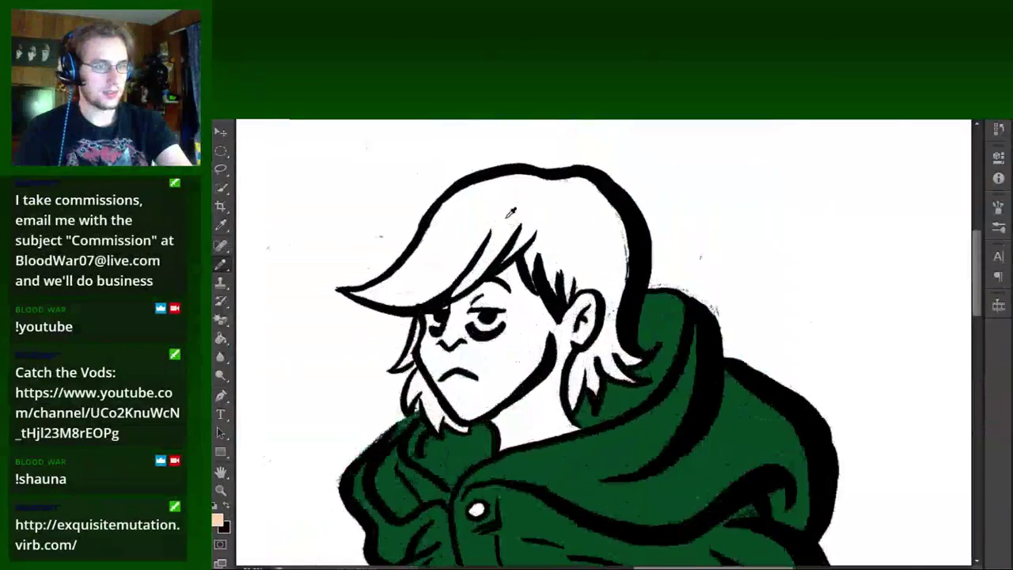
{"action": "scroll", "coordinate": [482, 262], "scroll_direction": "up", "scroll_amount": 1}
{"action": "scroll", "coordinate": [475, 269], "scroll_direction": "up", "scroll_amount": 1}
{"action": "scroll", "coordinate": [475, 269], "scroll_direction": "up", "scroll_amount": 1}
{"action": "scroll", "coordinate": [340, 301], "scroll_direction": "down", "scroll_amount": 3}
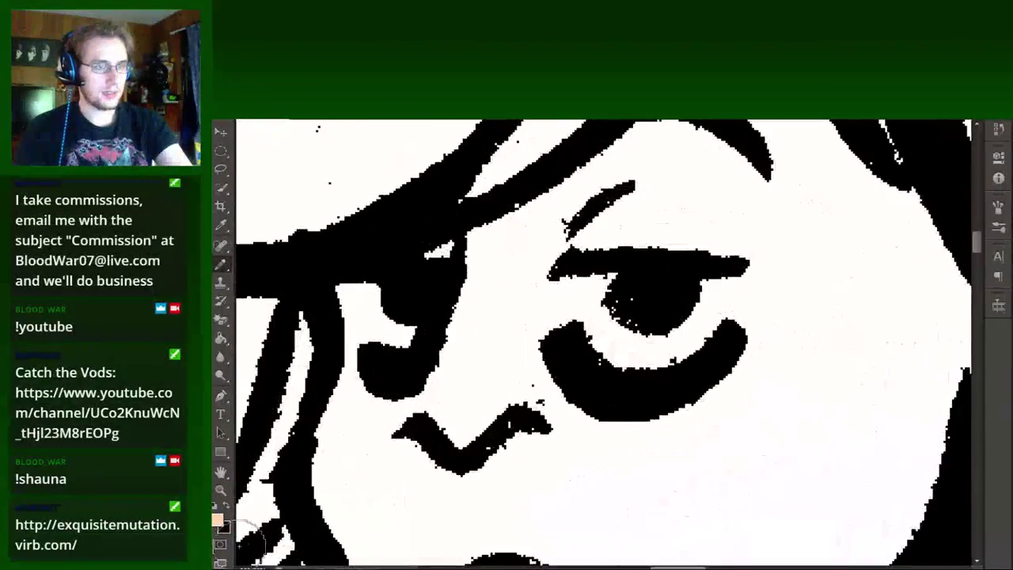
{"action": "left_click", "coordinate": [218, 519]}
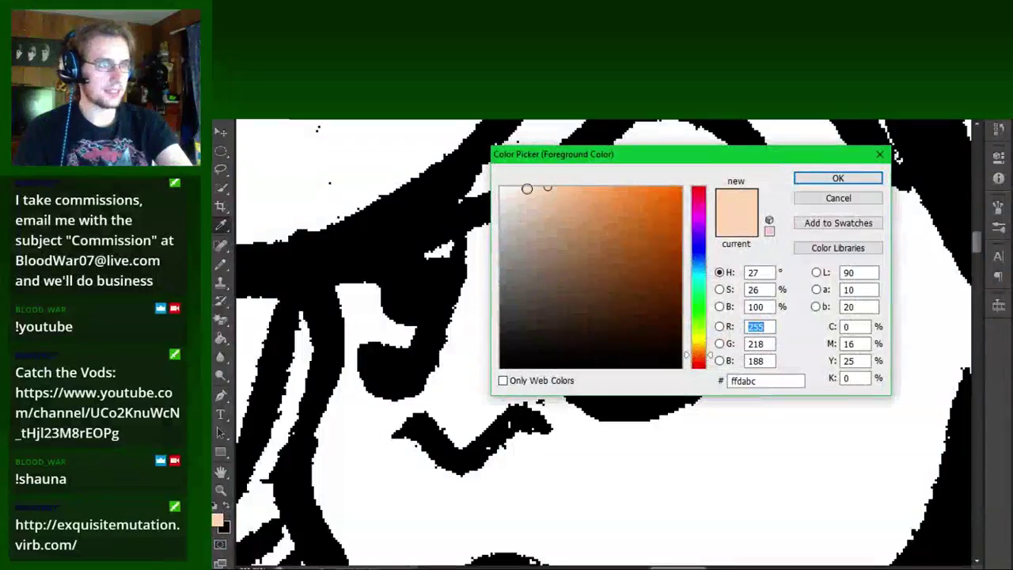
{"action": "left_click", "coordinate": [546, 188]}
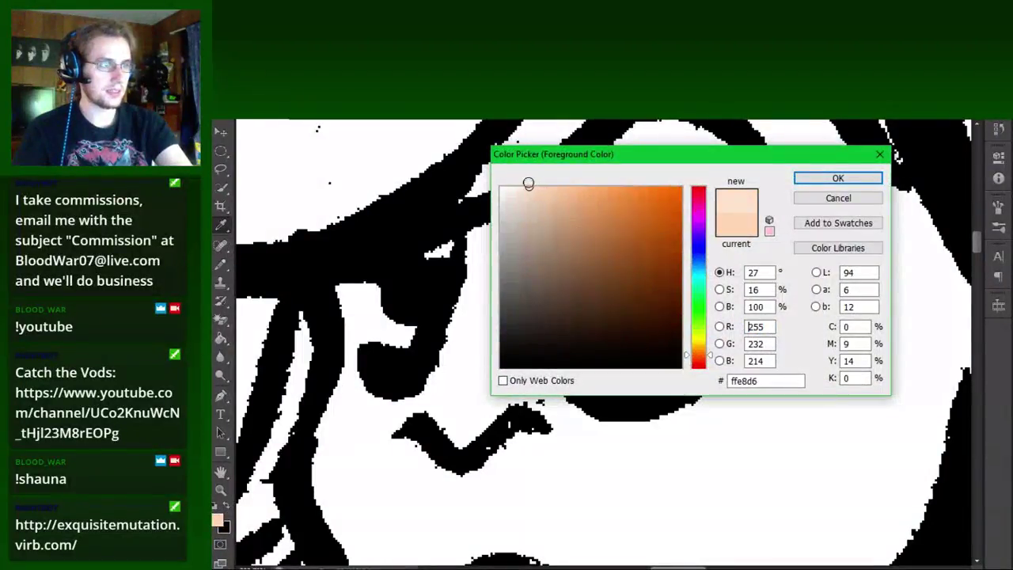
{"action": "left_click", "coordinate": [838, 178]}
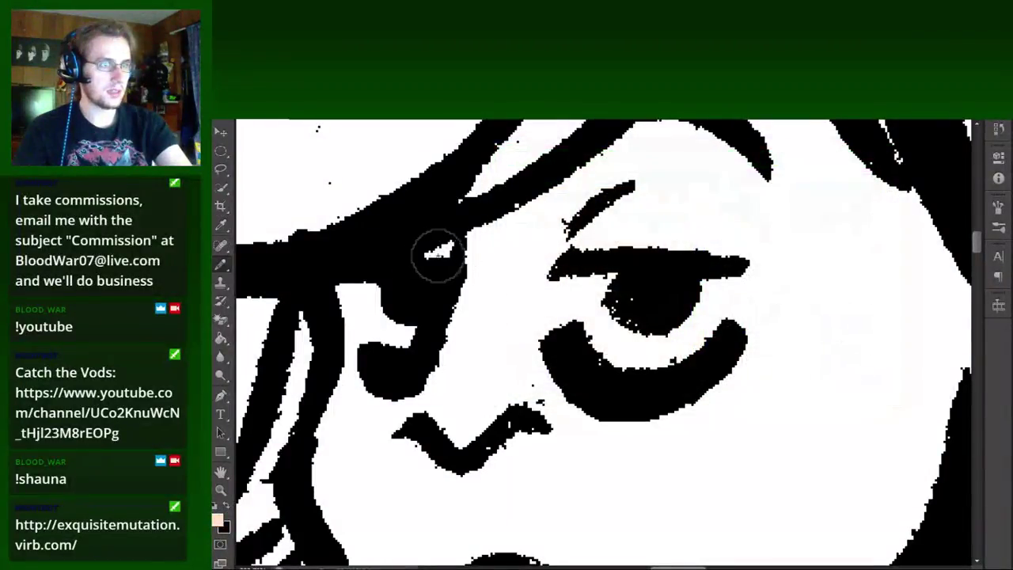
Paint peach around the eye, brow and nose, and bucket-fill the cheek and jaw.
{"action": "mouse_move", "coordinate": [436, 264]}
{"action": "left_mouse_down"}
{"action": "mouse_move", "coordinate": [656, 160]}
{"action": "mouse_move", "coordinate": [470, 335]}
{"action": "mouse_move", "coordinate": [636, 210]}
{"action": "mouse_move", "coordinate": [815, 412]}
{"action": "left_mouse_up"}
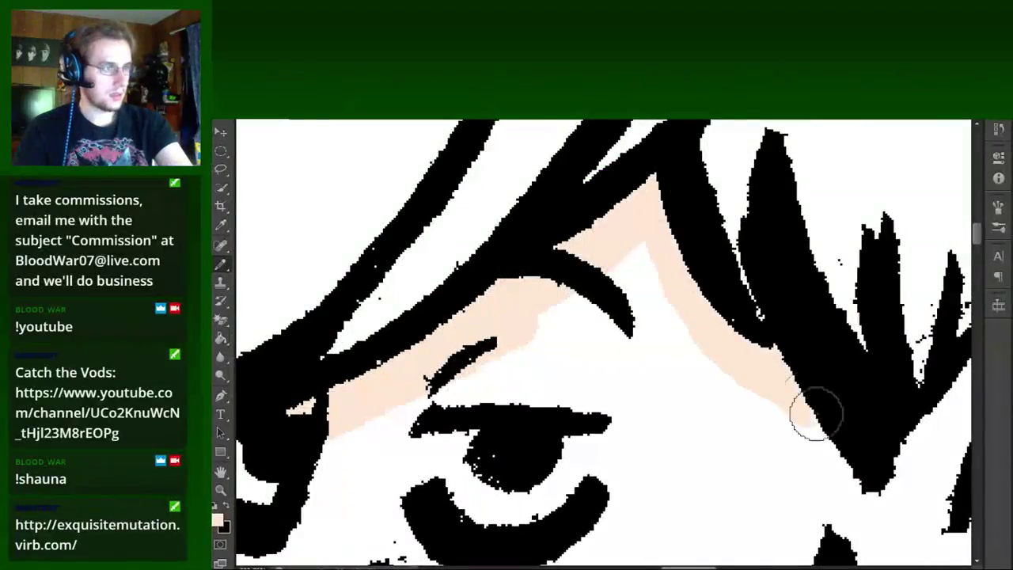
{"action": "mouse_move", "coordinate": [620, 320]}
{"action": "left_mouse_down"}
{"action": "mouse_move", "coordinate": [569, 269]}
{"action": "mouse_move", "coordinate": [525, 276]}
{"action": "mouse_move", "coordinate": [656, 169]}
{"action": "mouse_move", "coordinate": [737, 271]}
{"action": "mouse_move", "coordinate": [648, 384]}
{"action": "mouse_move", "coordinate": [575, 525]}
{"action": "mouse_move", "coordinate": [688, 198]}
{"action": "mouse_move", "coordinate": [685, 372]}
{"action": "mouse_move", "coordinate": [754, 525]}
{"action": "mouse_move", "coordinate": [802, 292]}
{"action": "mouse_move", "coordinate": [595, 335]}
{"action": "mouse_move", "coordinate": [448, 385]}
{"action": "mouse_move", "coordinate": [504, 370]}
{"action": "mouse_move", "coordinate": [376, 212]}
{"action": "mouse_move", "coordinate": [577, 339]}
{"action": "mouse_move", "coordinate": [484, 349]}
{"action": "mouse_move", "coordinate": [373, 208]}
{"action": "mouse_move", "coordinate": [579, 494]}
{"action": "mouse_move", "coordinate": [496, 356]}
{"action": "mouse_move", "coordinate": [505, 234]}
{"action": "mouse_move", "coordinate": [577, 245]}
{"action": "mouse_move", "coordinate": [594, 384]}
{"action": "left_mouse_up"}
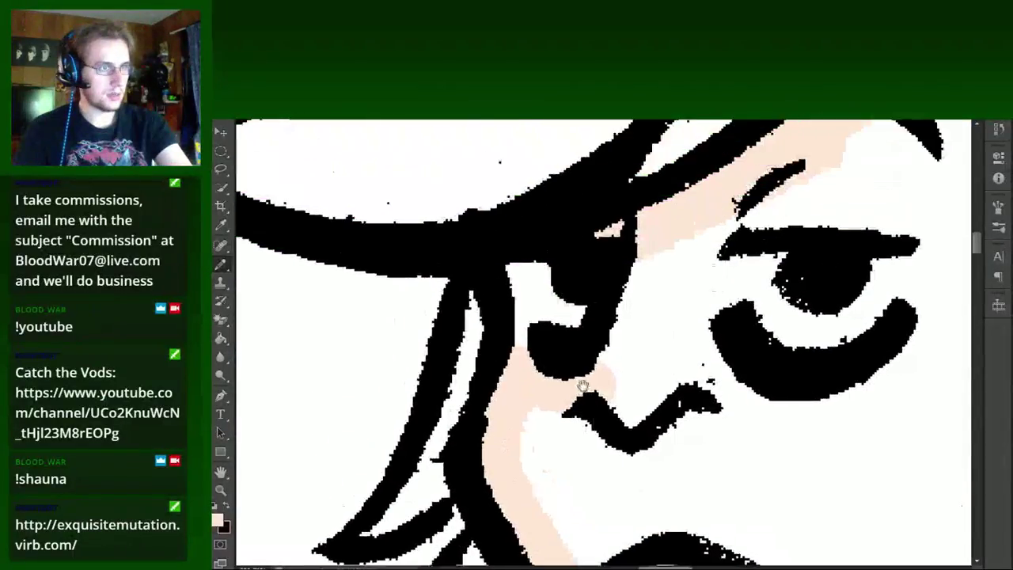
{"action": "left_click_drag", "start_coordinate": [520, 362], "coordinate": [505, 277]}
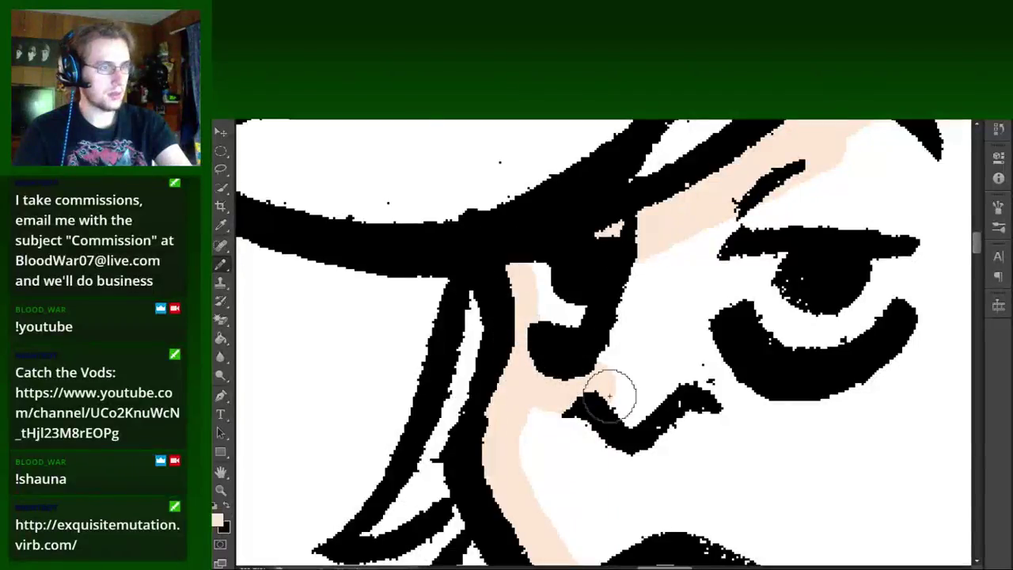
{"action": "left_click_drag", "start_coordinate": [609, 396], "coordinate": [656, 232]}
{"action": "key", "text": "ctrl+minus"}
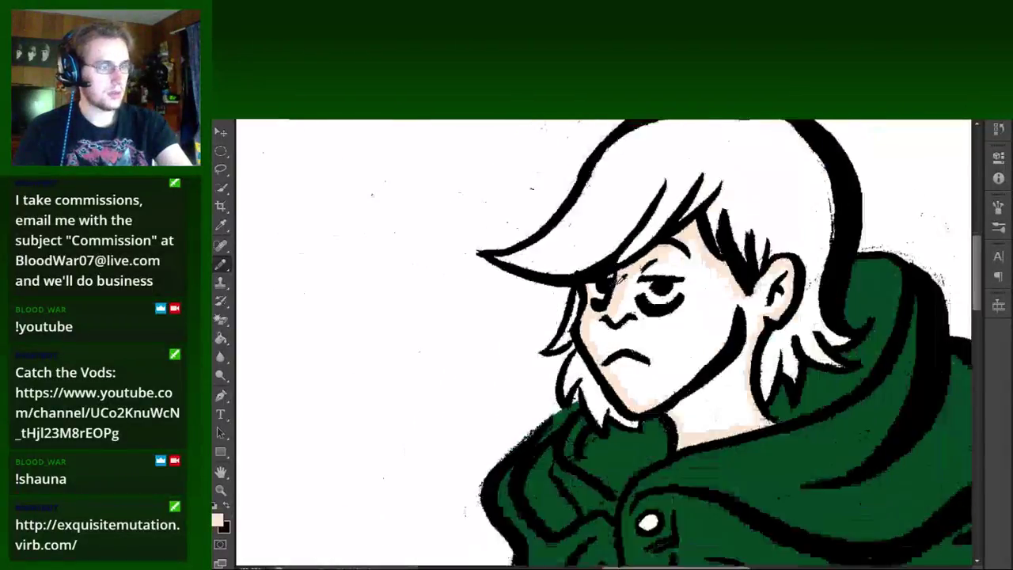
{"action": "key", "text": "ctrl+plus"}
{"action": "left_click", "coordinate": [572, 372]}
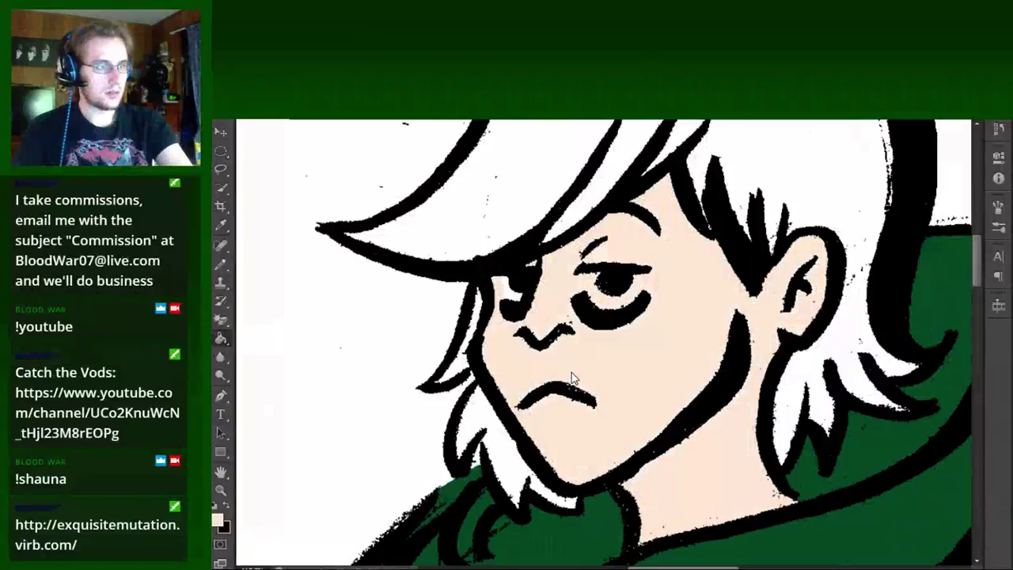
{"action": "left_click", "coordinate": [220, 266]}
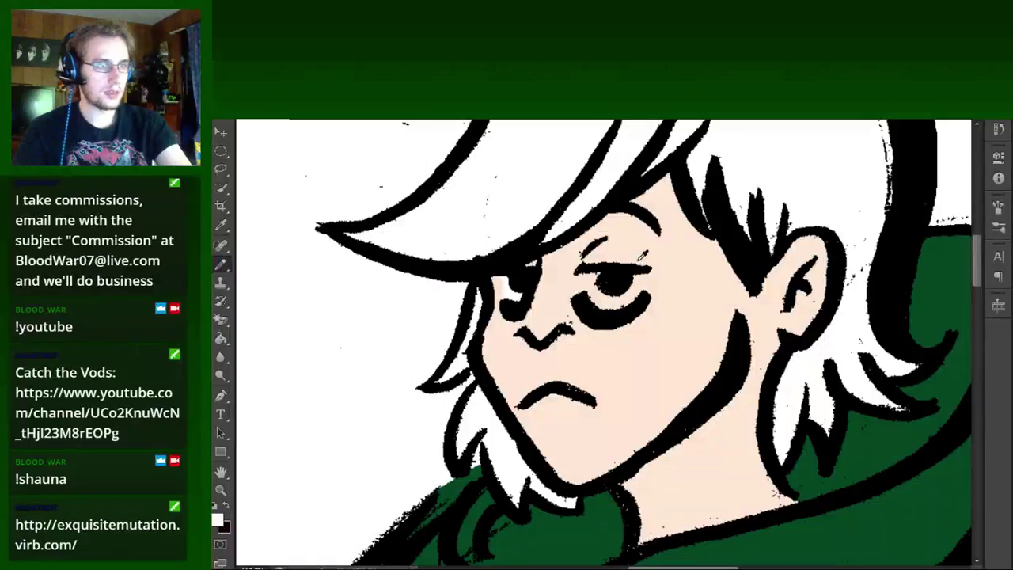
Paint the whites of the soldier's eye white.
{"action": "key", "text": "ctrl+plus"}
{"action": "mouse_move", "coordinate": [475, 313]}
{"action": "left_mouse_down"}
{"action": "mouse_move", "coordinate": [687, 316]}
{"action": "mouse_move", "coordinate": [705, 340]}
{"action": "left_mouse_up"}
{"action": "left_click_drag", "start_coordinate": [483, 346], "coordinate": [497, 311]}
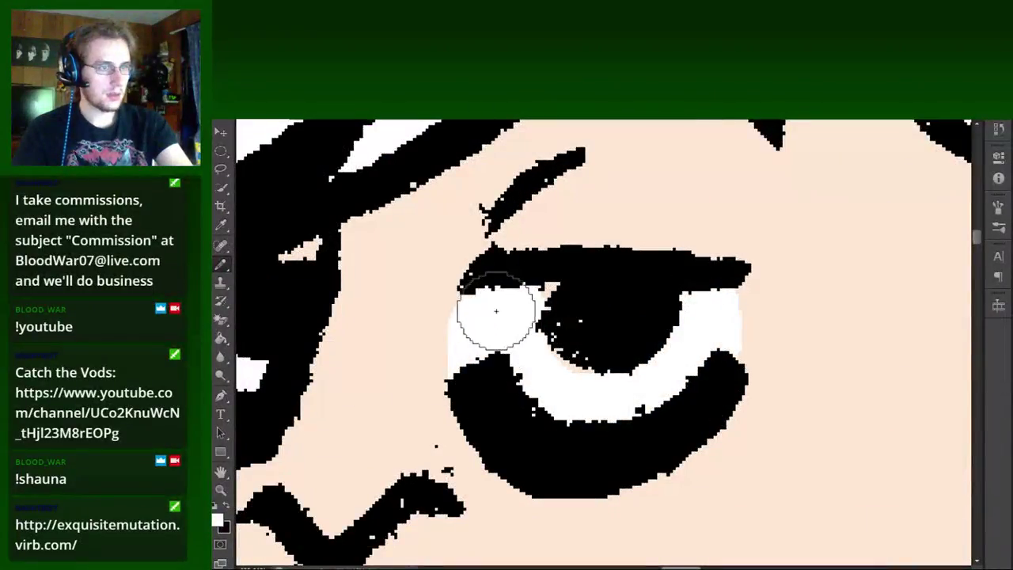
{"action": "scroll", "coordinate": [535, 333], "scroll_direction": "left", "scroll_amount": 3}
{"action": "mouse_move", "coordinate": [449, 364]}
{"action": "left_mouse_down"}
{"action": "mouse_move", "coordinate": [411, 372]}
{"action": "mouse_move", "coordinate": [398, 333]}
{"action": "left_mouse_up"}
Zoom out and in to inspect the whole figure, the harness and swords, and the head.
{"action": "key", "text": "ctrl+minus"}
{"action": "key", "text": "ctrl+minus"}
{"action": "key", "text": "ctrl+minus"}
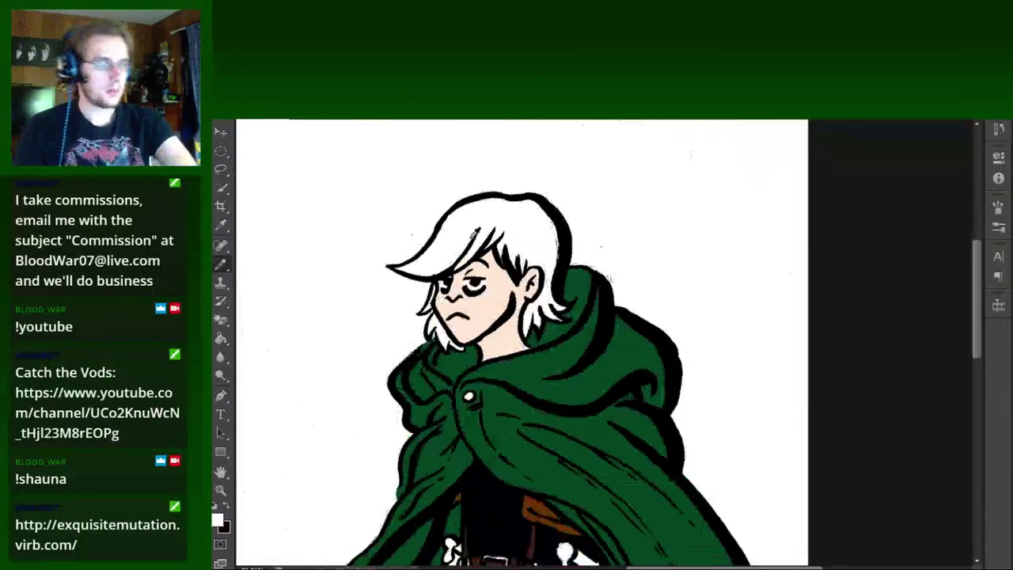
{"action": "key", "text": "ctrl+minus"}
{"action": "key", "text": "ctrl+plus"}
{"action": "key", "text": "ctrl+plus"}
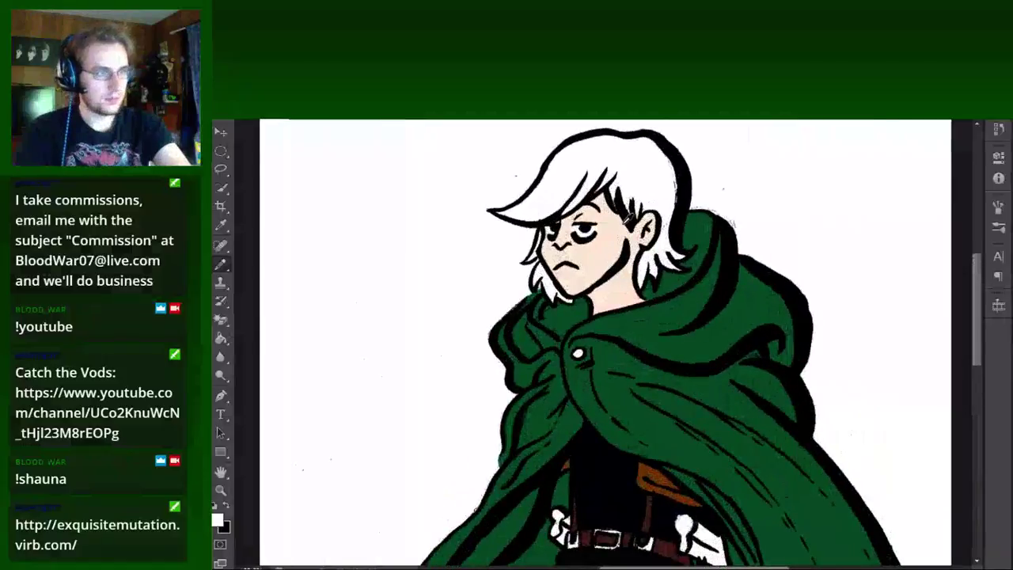
{"action": "key", "text": "ctrl+minus"}
{"action": "key", "text": "ctrl+minus"}
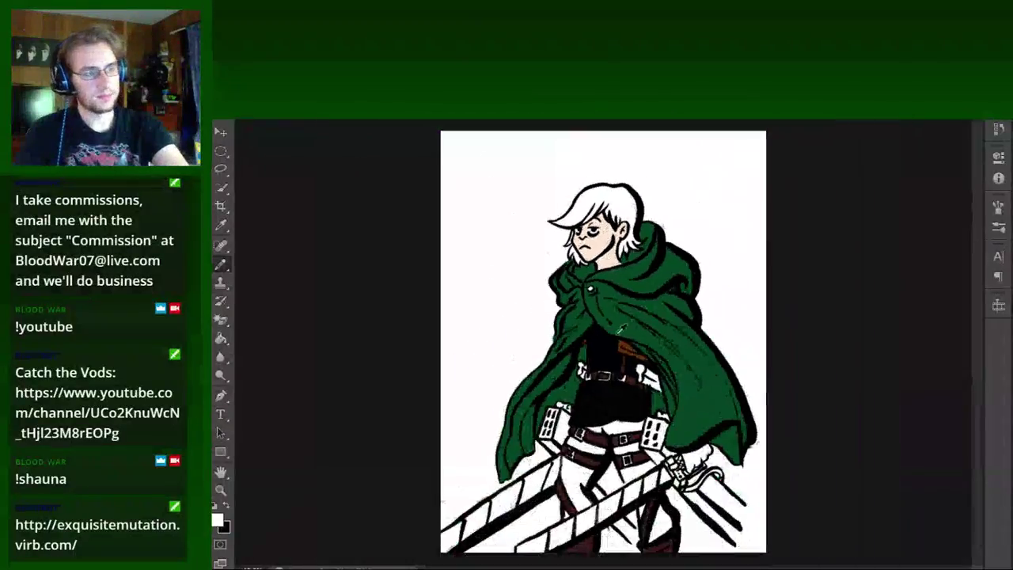
{"action": "key", "text": "ctrl+plus"}
{"action": "scroll", "coordinate": [621, 328], "scroll_direction": "down", "scroll_amount": 2}
{"action": "scroll", "coordinate": [618, 380], "scroll_direction": "down", "scroll_amount": 1}
{"action": "key", "text": "ctrl+plus"}
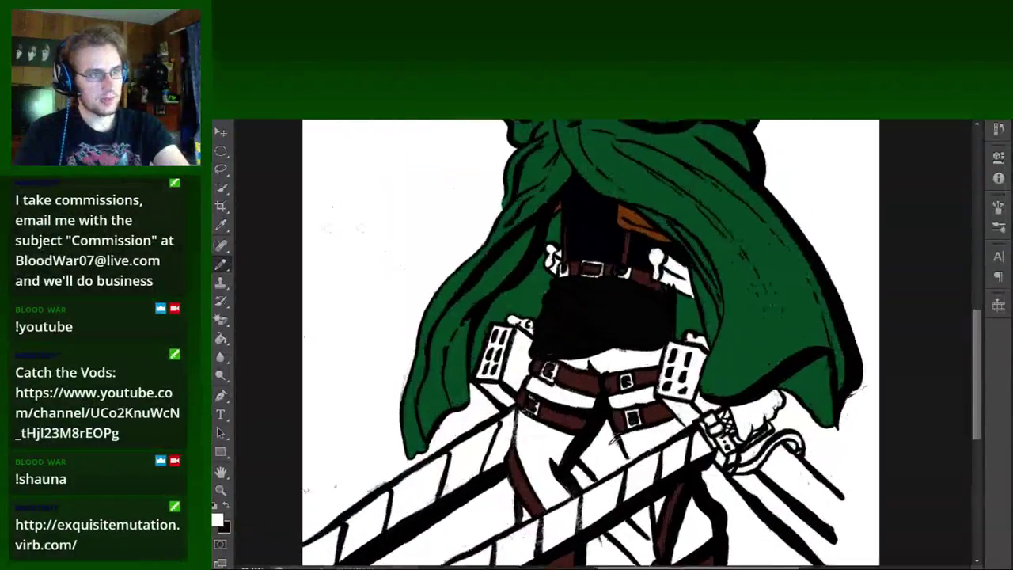
{"action": "key", "text": "ctrl+minus"}
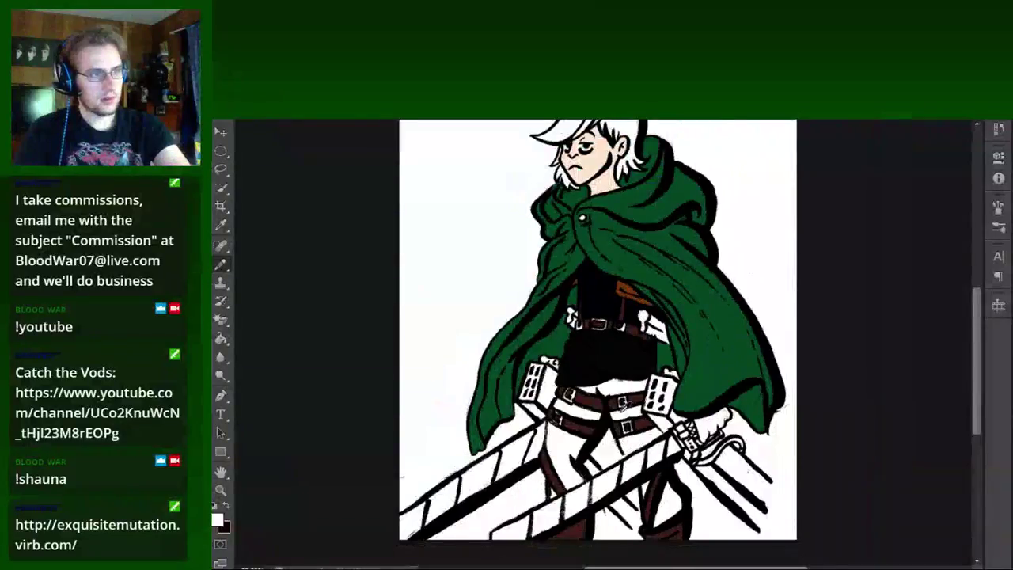
{"action": "key", "text": "ctrl+plus"}
{"action": "scroll", "coordinate": [594, 340], "scroll_direction": "up", "scroll_amount": 2}
{"action": "scroll", "coordinate": [594, 341], "scroll_direction": "up", "scroll_amount": 2}
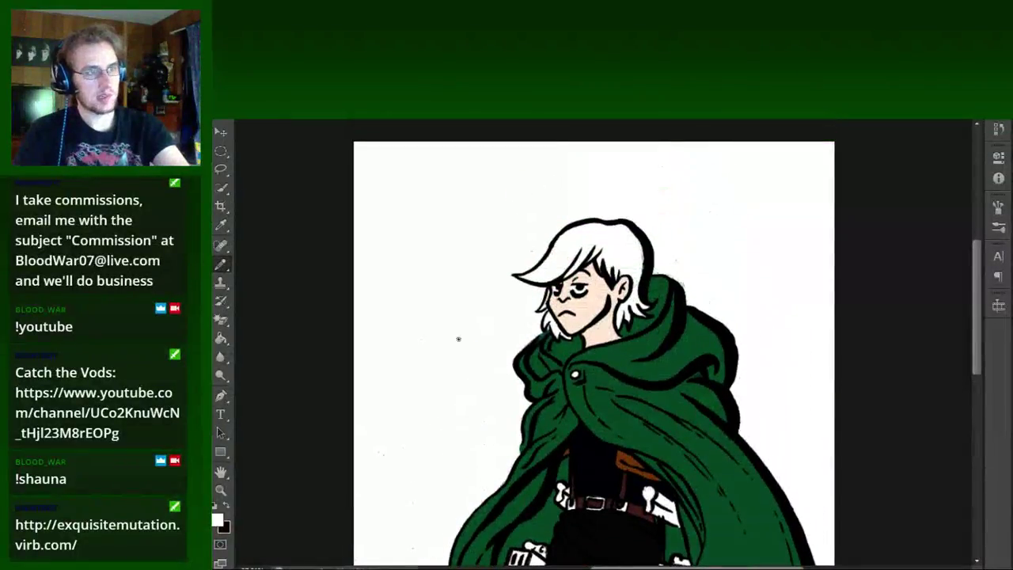
Sample the shirt's black and tint it to a slightly warm near-black paint colour.
{"action": "left_click", "coordinate": [600, 468], "text": "alt"}
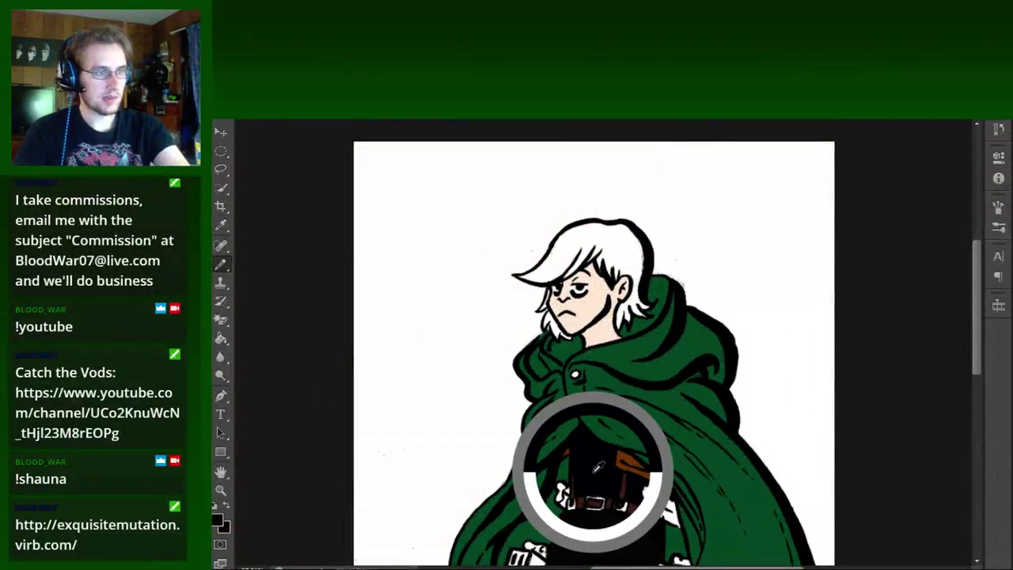
{"action": "left_click", "coordinate": [218, 522]}
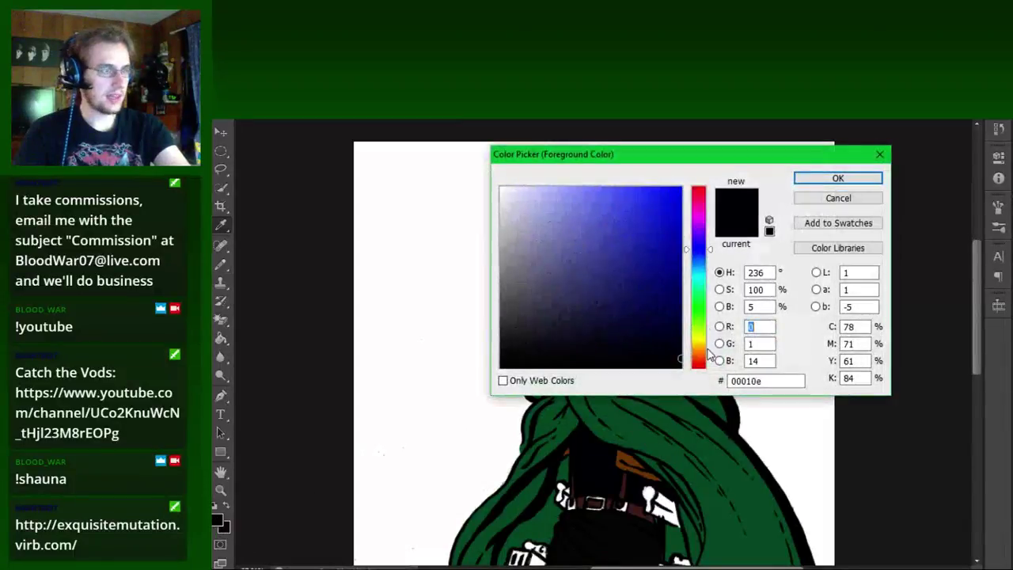
{"action": "left_click", "coordinate": [701, 356]}
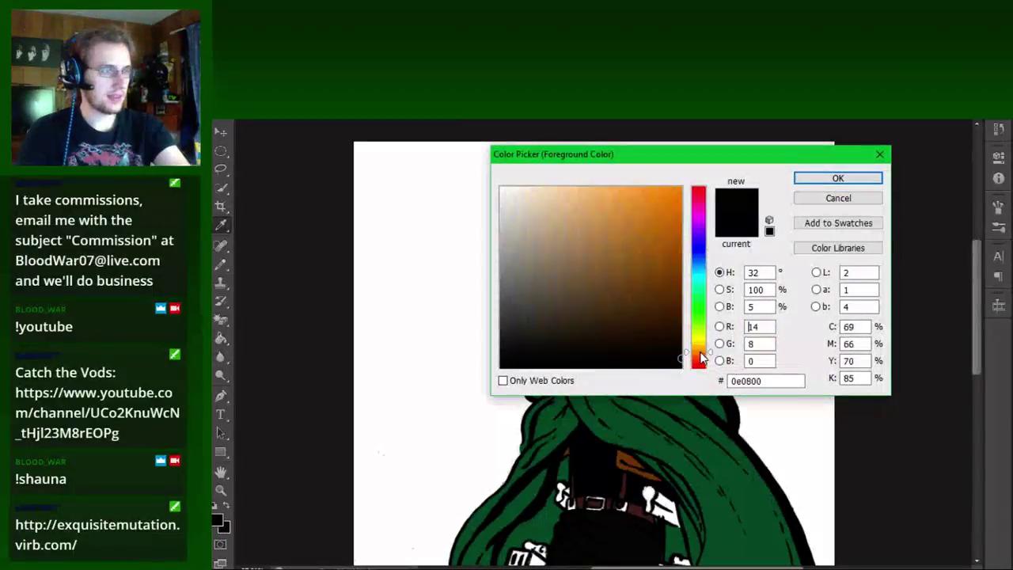
{"action": "left_click", "coordinate": [810, 181]}
Paint black over the white hair strands below the ear.
{"action": "scroll", "coordinate": [618, 362], "scroll_direction": "up", "scroll_amount": 5}
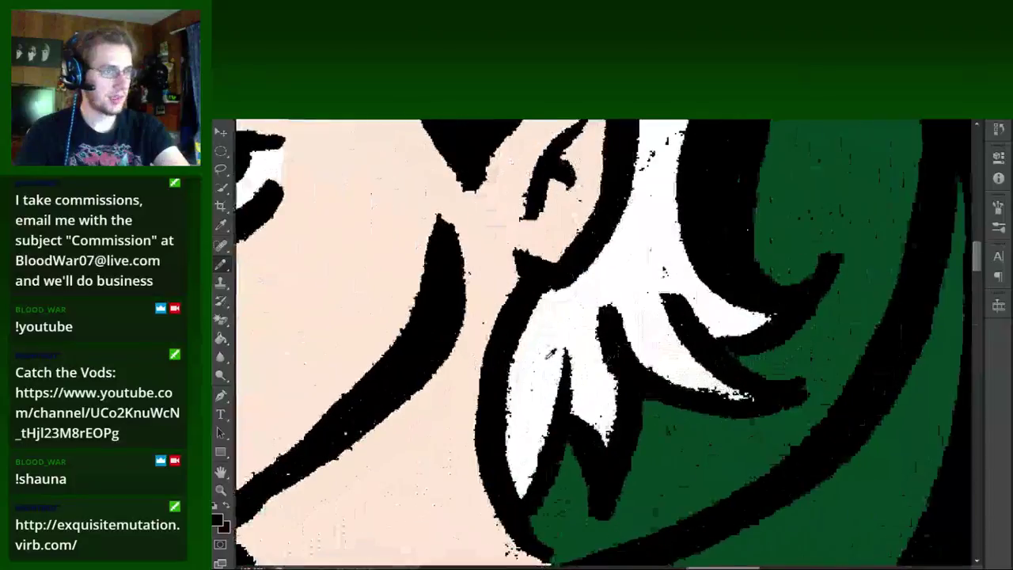
{"action": "mouse_move", "coordinate": [525, 353]}
{"action": "left_mouse_down"}
{"action": "mouse_move", "coordinate": [538, 293]}
{"action": "mouse_move", "coordinate": [565, 283]}
{"action": "mouse_move", "coordinate": [507, 409]}
{"action": "mouse_move", "coordinate": [540, 210]}
{"action": "mouse_move", "coordinate": [636, 423]}
{"action": "mouse_move", "coordinate": [701, 280]}
{"action": "mouse_move", "coordinate": [862, 348]}
{"action": "mouse_move", "coordinate": [740, 294]}
{"action": "mouse_move", "coordinate": [855, 230]}
{"action": "mouse_move", "coordinate": [823, 212]}
{"action": "left_mouse_up"}
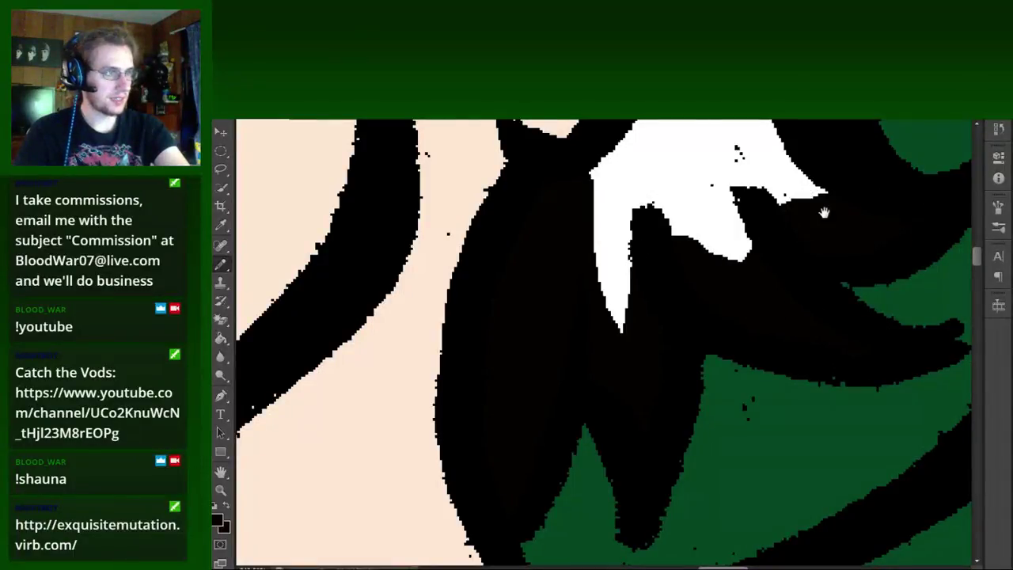
{"action": "scroll", "coordinate": [816, 333], "scroll_direction": "down", "scroll_amount": 3}
{"action": "scroll", "coordinate": [795, 440], "scroll_direction": "down", "scroll_amount": 2}
{"action": "mouse_move", "coordinate": [795, 439]}
{"action": "left_mouse_down"}
{"action": "mouse_move", "coordinate": [760, 305]}
{"action": "mouse_move", "coordinate": [783, 151]}
{"action": "left_mouse_up"}
{"action": "scroll", "coordinate": [792, 238], "scroll_direction": "up", "scroll_amount": 3}
{"action": "left_click_drag", "start_coordinate": [808, 356], "coordinate": [748, 190]}
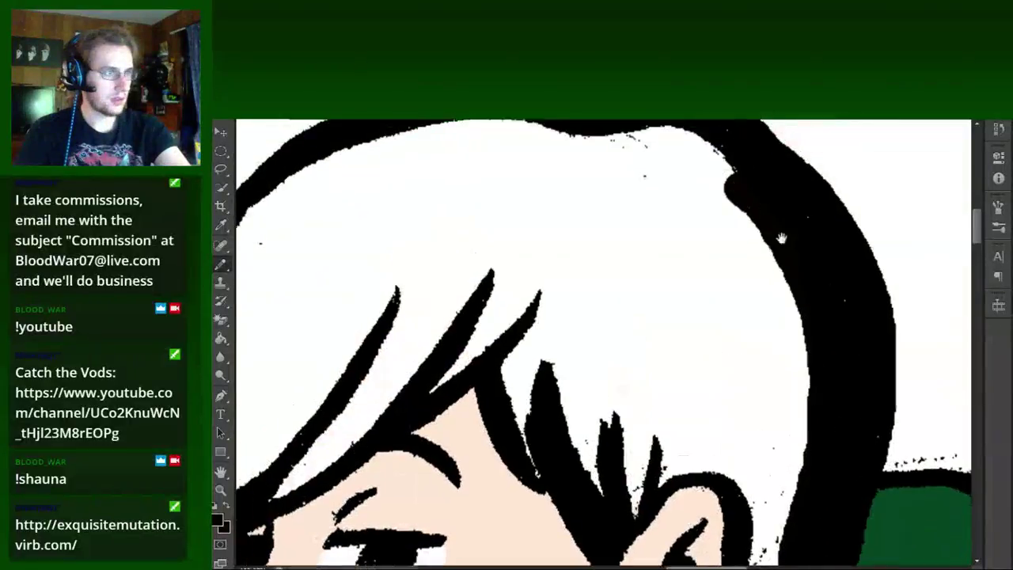
{"action": "scroll", "coordinate": [781, 233], "scroll_direction": "up", "scroll_amount": 5}
Thicken the hair outlines and fill the fringe tip and hair-jaw gap with black.
{"action": "mouse_move", "coordinate": [841, 294]}
{"action": "left_mouse_down"}
{"action": "mouse_move", "coordinate": [546, 255]}
{"action": "mouse_move", "coordinate": [384, 333]}
{"action": "mouse_move", "coordinate": [321, 398]}
{"action": "mouse_move", "coordinate": [290, 451]}
{"action": "left_mouse_up"}
{"action": "mouse_move", "coordinate": [347, 399]}
{"action": "left_mouse_down"}
{"action": "mouse_move", "coordinate": [543, 154]}
{"action": "mouse_move", "coordinate": [446, 272]}
{"action": "mouse_move", "coordinate": [530, 175]}
{"action": "left_mouse_up"}
{"action": "mouse_move", "coordinate": [432, 282]}
{"action": "left_mouse_down"}
{"action": "mouse_move", "coordinate": [327, 315]}
{"action": "mouse_move", "coordinate": [522, 355]}
{"action": "left_mouse_up"}
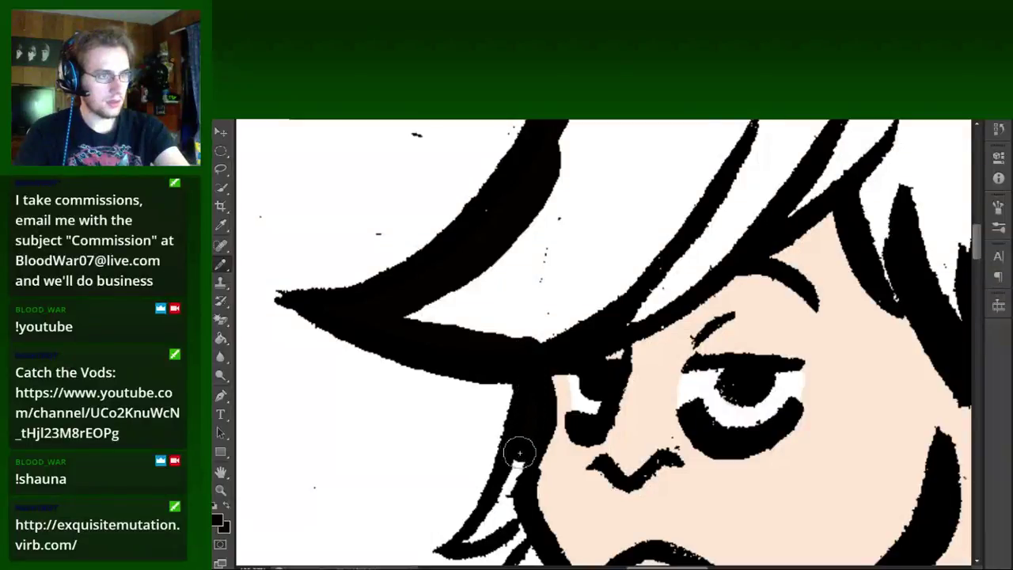
{"action": "mouse_move", "coordinate": [520, 453]}
{"action": "left_mouse_down"}
{"action": "mouse_move", "coordinate": [503, 513]}
{"action": "mouse_move", "coordinate": [404, 435]}
{"action": "mouse_move", "coordinate": [359, 275]}
{"action": "left_mouse_up"}
{"action": "mouse_move", "coordinate": [395, 386]}
{"action": "left_mouse_down"}
{"action": "mouse_move", "coordinate": [416, 281]}
{"action": "mouse_move", "coordinate": [446, 344]}
{"action": "mouse_move", "coordinate": [515, 425]}
{"action": "mouse_move", "coordinate": [567, 463]}
{"action": "mouse_move", "coordinate": [482, 464]}
{"action": "mouse_move", "coordinate": [443, 396]}
{"action": "mouse_move", "coordinate": [436, 330]}
{"action": "left_mouse_up"}
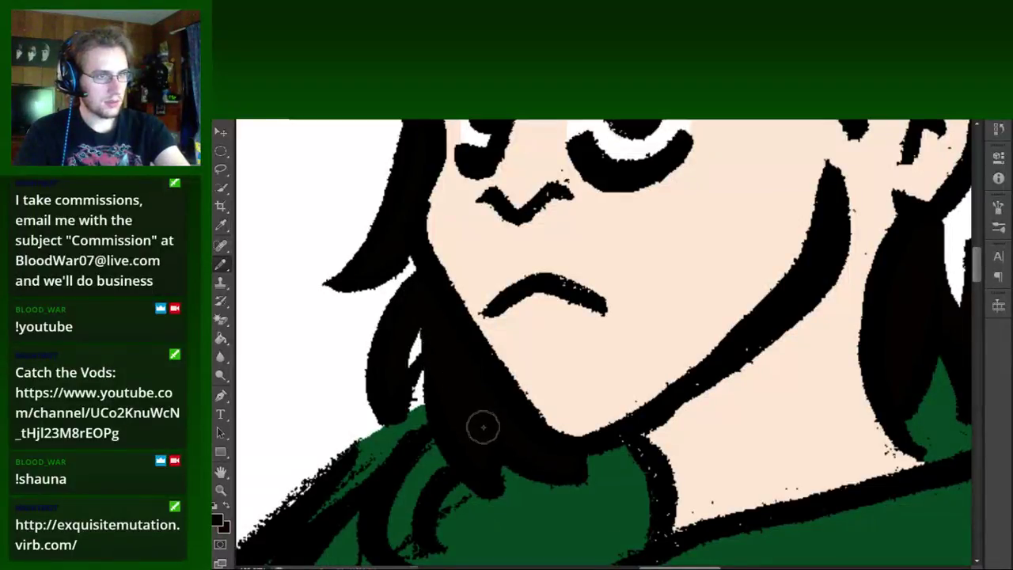
{"action": "scroll", "coordinate": [453, 323], "scroll_direction": "down", "scroll_amount": 3}
Fill the character's hair solid black with the Paint Bucket.
{"action": "scroll", "coordinate": [454, 323], "scroll_direction": "down", "scroll_amount": 2}
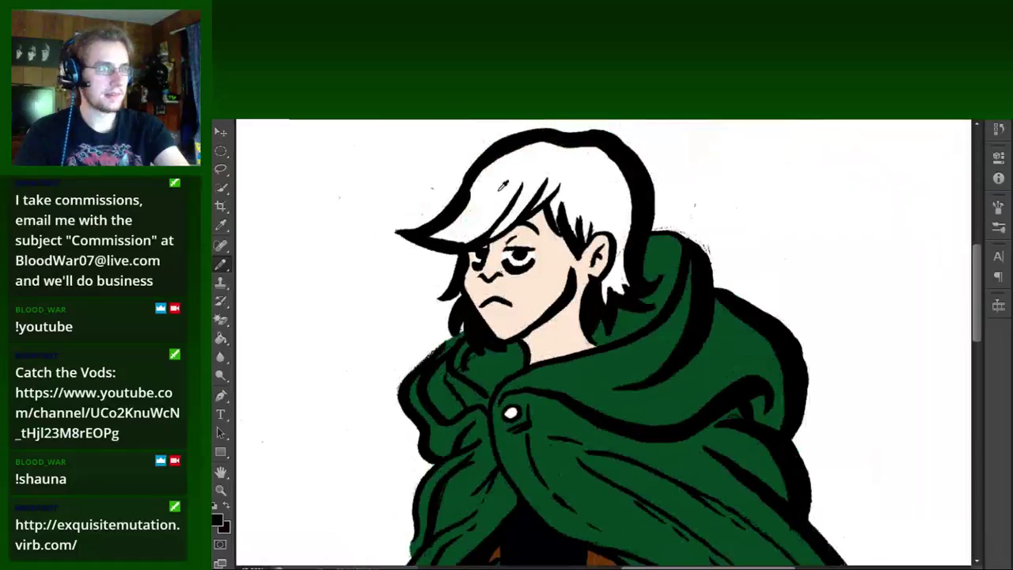
{"action": "left_click", "coordinate": [507, 194]}
{"action": "scroll", "coordinate": [507, 193], "scroll_direction": "up", "scroll_amount": 1}
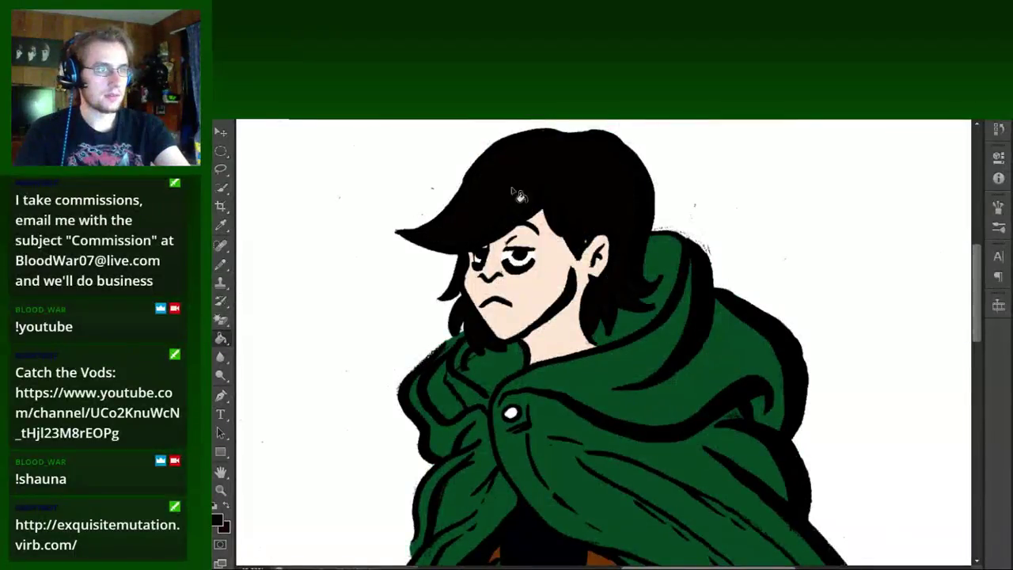
{"action": "scroll", "coordinate": [495, 204], "scroll_direction": "down", "scroll_amount": 2}
{"action": "scroll", "coordinate": [487, 213], "scroll_direction": "up", "scroll_amount": 2}
{"action": "scroll", "coordinate": [485, 215], "scroll_direction": "up", "scroll_amount": 2}
{"action": "scroll", "coordinate": [485, 214], "scroll_direction": "up", "scroll_amount": 1}
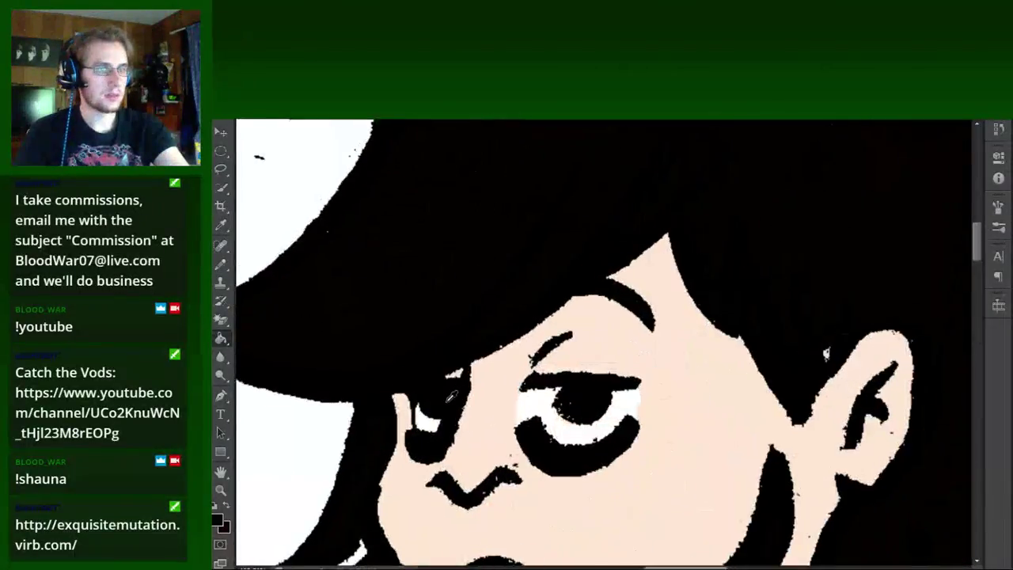
{"action": "scroll", "coordinate": [451, 285], "scroll_direction": "up", "scroll_amount": 2}
{"action": "scroll", "coordinate": [421, 356], "scroll_direction": "up", "scroll_amount": 1}
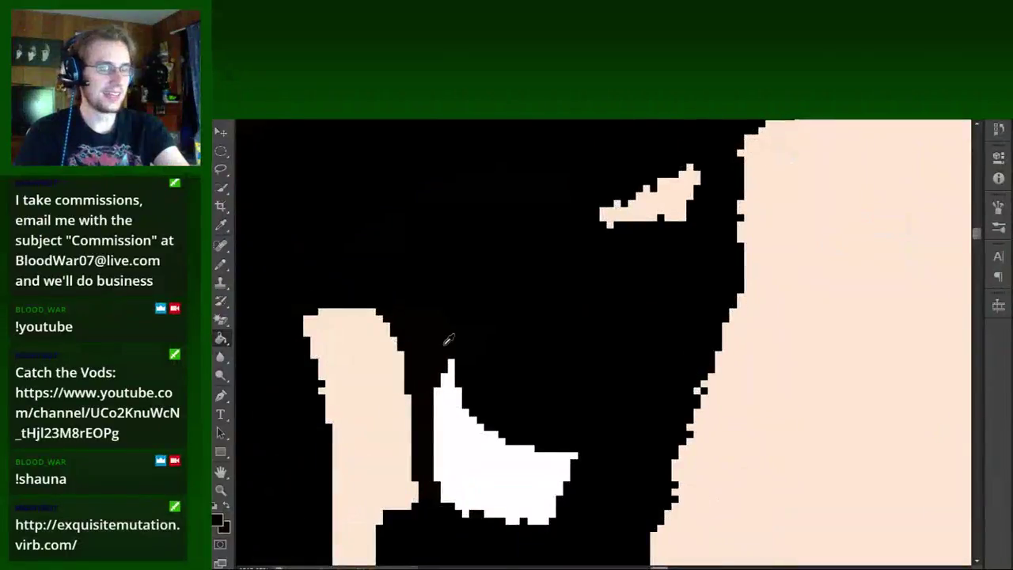
{"action": "scroll", "coordinate": [448, 339], "scroll_direction": "down", "scroll_amount": 2}
{"action": "scroll", "coordinate": [448, 348], "scroll_direction": "down", "scroll_amount": 1}
{"action": "scroll", "coordinate": [450, 364], "scroll_direction": "up", "scroll_amount": 2}
{"action": "scroll", "coordinate": [451, 381], "scroll_direction": "up", "scroll_amount": 1}
Switch to white and repaint the white of the eye beneath the fringe.
{"action": "key", "text": "x"}
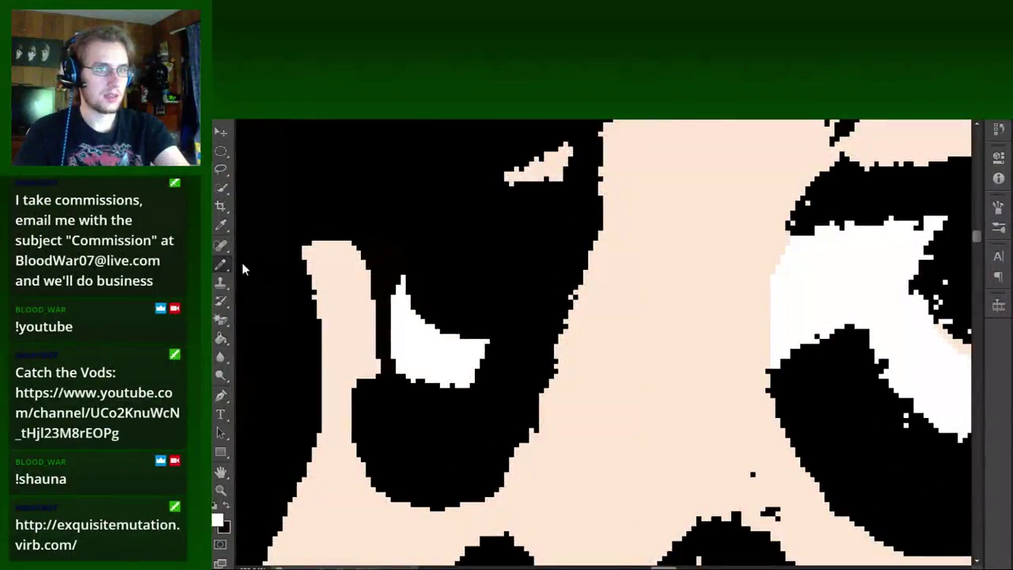
{"action": "left_click_drag", "start_coordinate": [378, 273], "coordinate": [412, 267]}
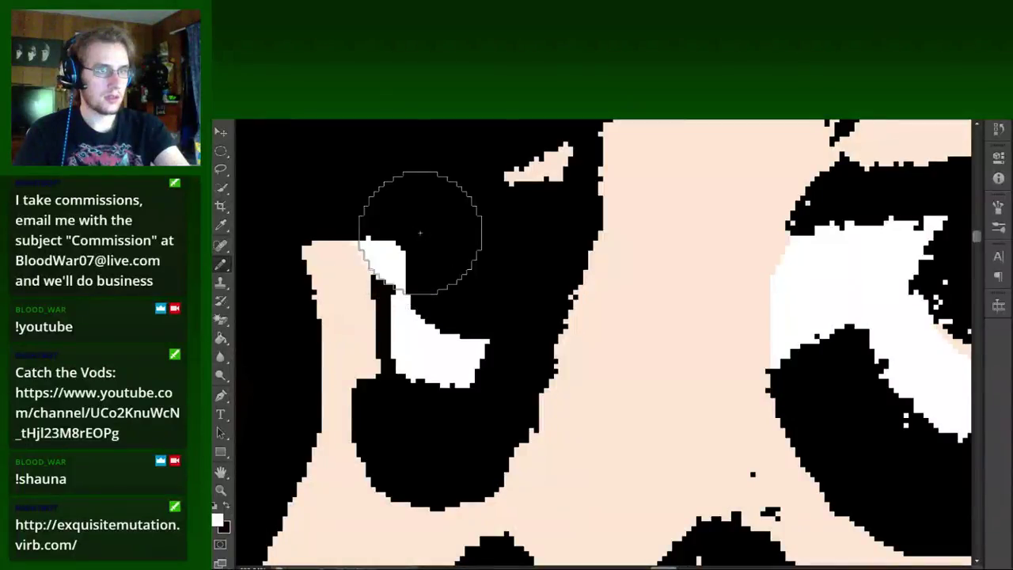
{"action": "left_click_drag", "start_coordinate": [421, 233], "coordinate": [430, 328]}
{"action": "scroll", "coordinate": [457, 339], "scroll_direction": "down", "scroll_amount": 1}
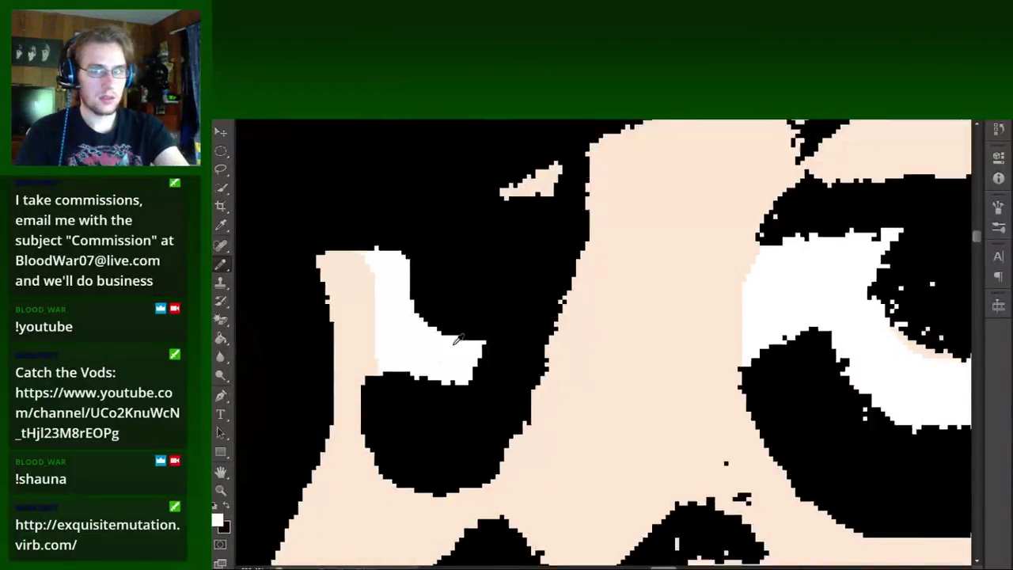
{"action": "scroll", "coordinate": [456, 339], "scroll_direction": "down", "scroll_amount": 3}
{"action": "scroll", "coordinate": [426, 203], "scroll_direction": "down", "scroll_amount": 1}
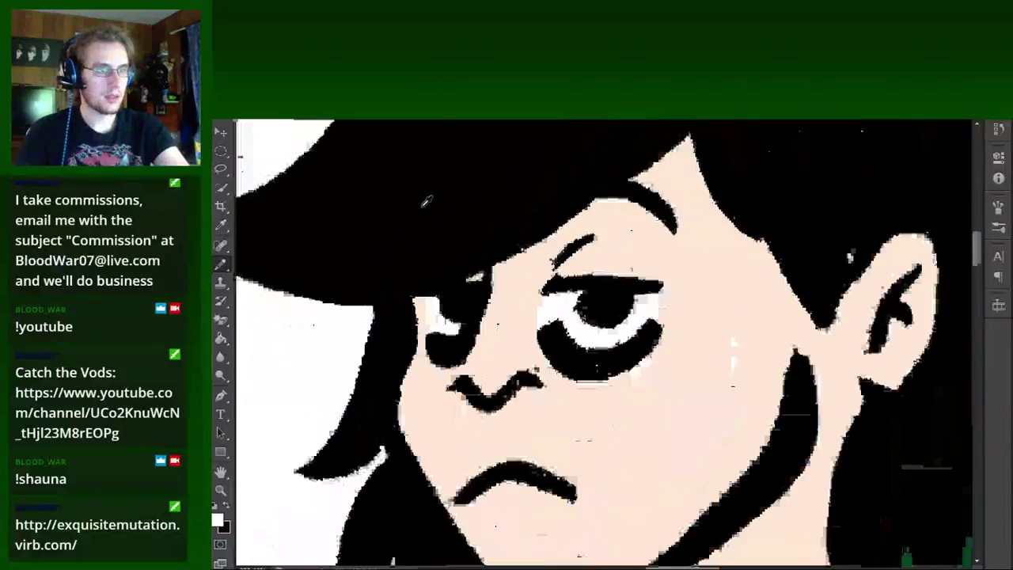
{"action": "scroll", "coordinate": [426, 203], "scroll_direction": "down", "scroll_amount": 1}
{"action": "scroll", "coordinate": [444, 214], "scroll_direction": "down", "scroll_amount": 1}
{"action": "scroll", "coordinate": [475, 222], "scroll_direction": "down", "scroll_amount": 1}
{"action": "scroll", "coordinate": [532, 226], "scroll_direction": "down", "scroll_amount": 1}
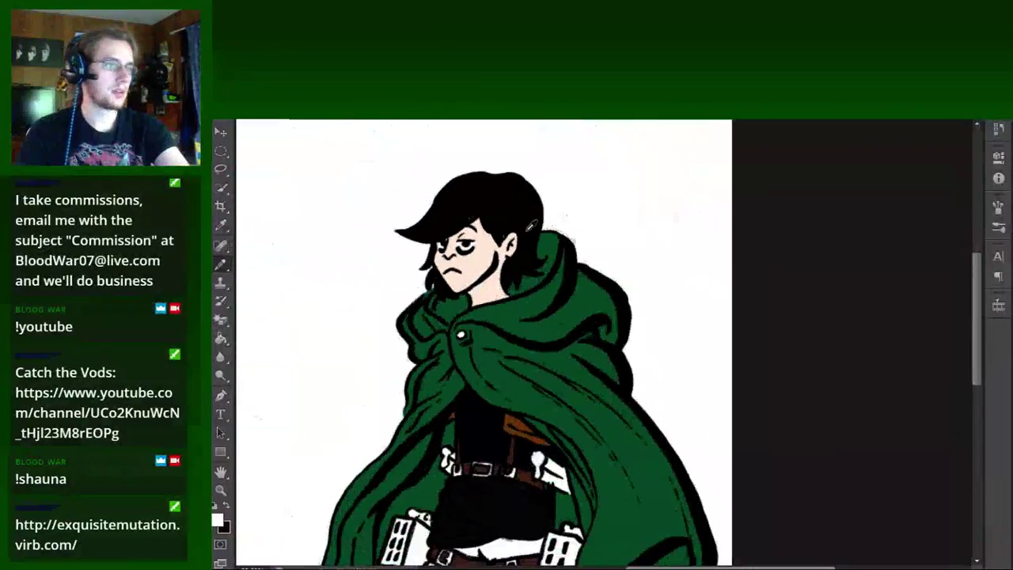
{"action": "scroll", "coordinate": [532, 225], "scroll_direction": "up", "scroll_amount": 1}
{"action": "scroll", "coordinate": [554, 226], "scroll_direction": "up", "scroll_amount": 1}
{"action": "scroll", "coordinate": [582, 225], "scroll_direction": "up", "scroll_amount": 2}
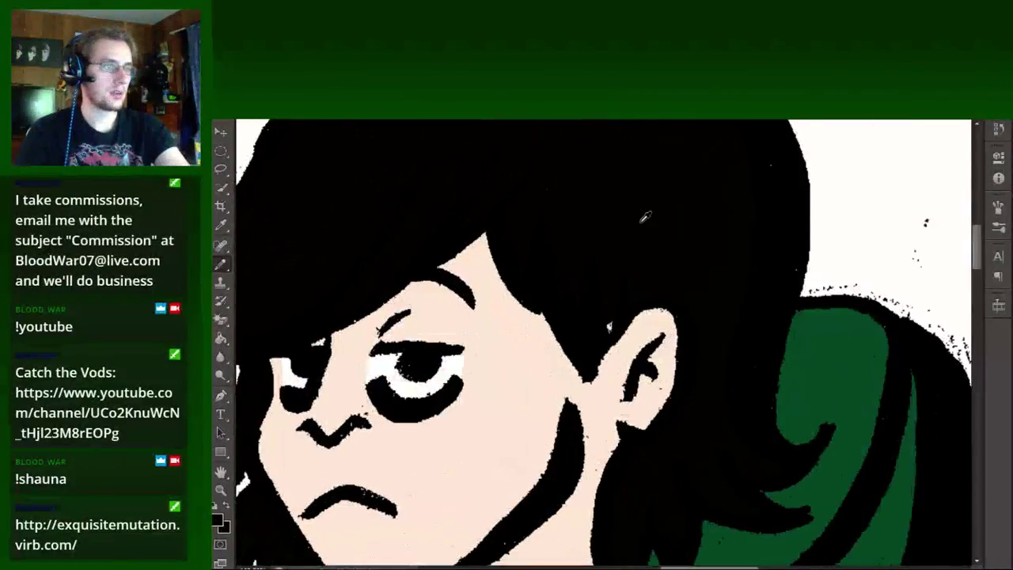
{"action": "scroll", "coordinate": [645, 218], "scroll_direction": "up", "scroll_amount": 1}
{"action": "scroll", "coordinate": [638, 296], "scroll_direction": "down", "scroll_amount": 2}
{"action": "scroll", "coordinate": [634, 217], "scroll_direction": "down", "scroll_amount": 1}
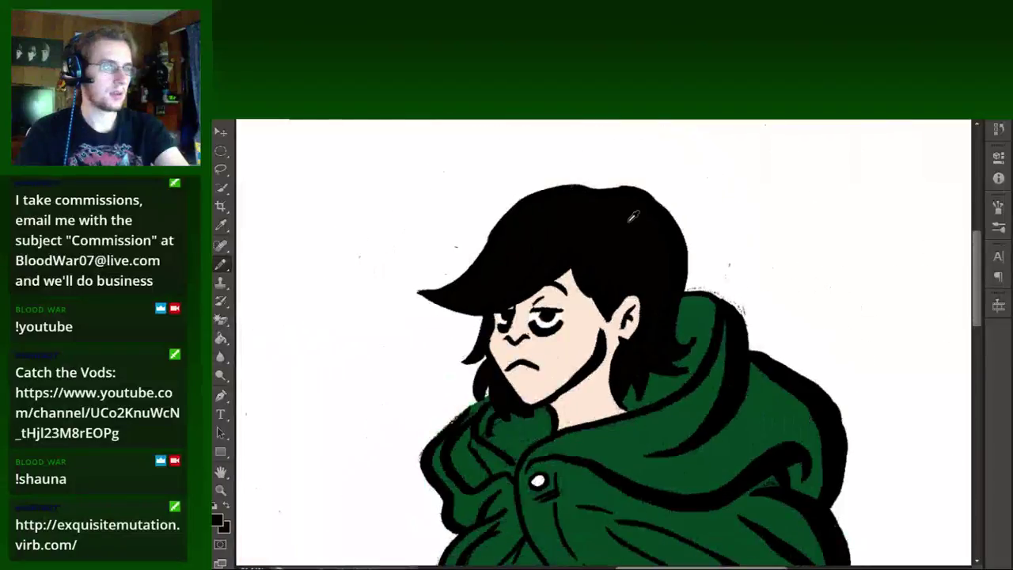
Set the foreground colour to a slightly warmer near-black in the Color Picker.
{"action": "left_click", "coordinate": [218, 519]}
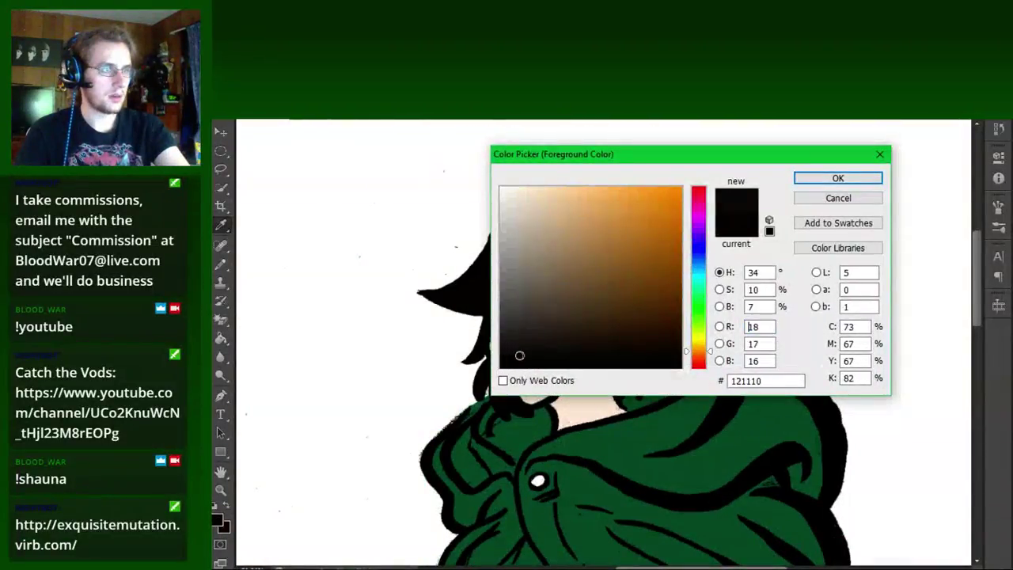
{"action": "mouse_move", "coordinate": [519, 356]}
{"action": "left_mouse_down"}
{"action": "mouse_move", "coordinate": [546, 358]}
{"action": "mouse_move", "coordinate": [522, 333]}
{"action": "left_mouse_up"}
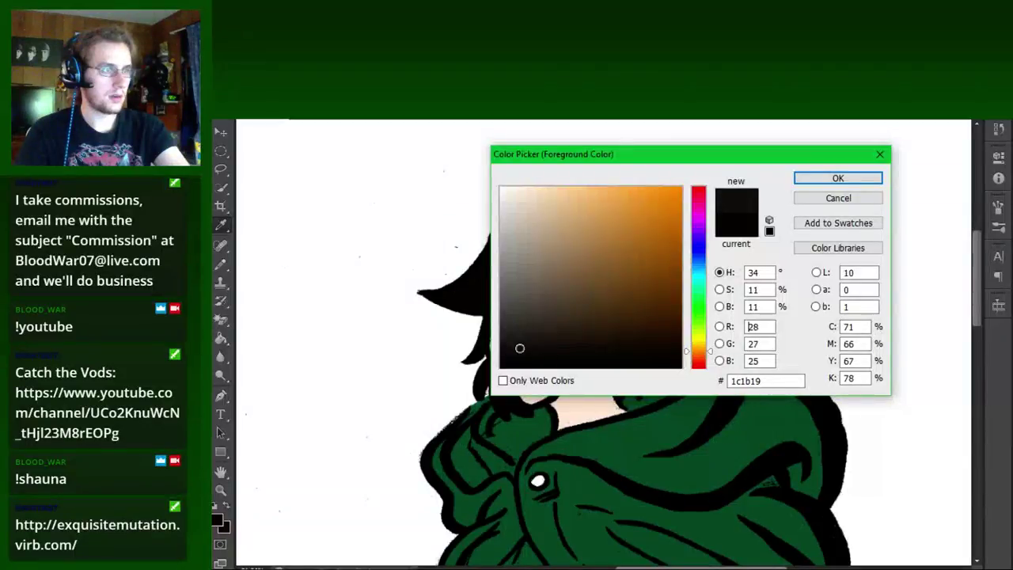
{"action": "left_click", "coordinate": [865, 185]}
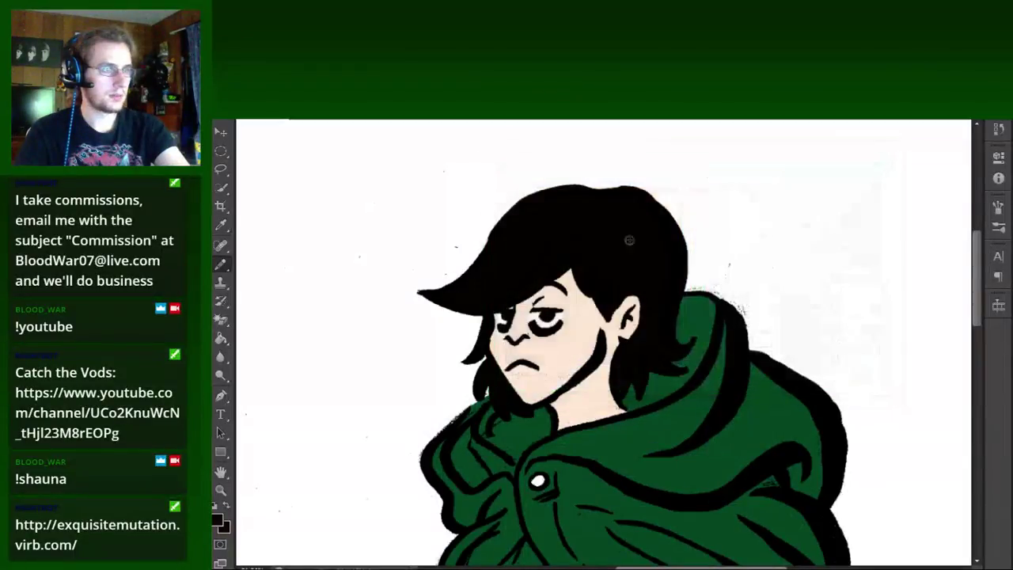
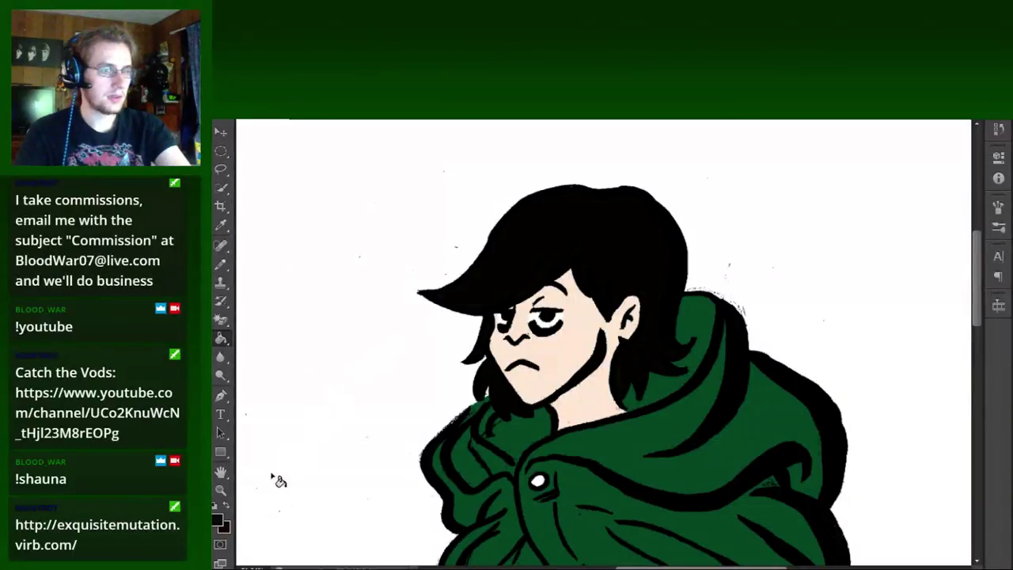
Set the foreground colour to near-black in the Color Picker.
{"action": "left_click", "coordinate": [219, 519]}
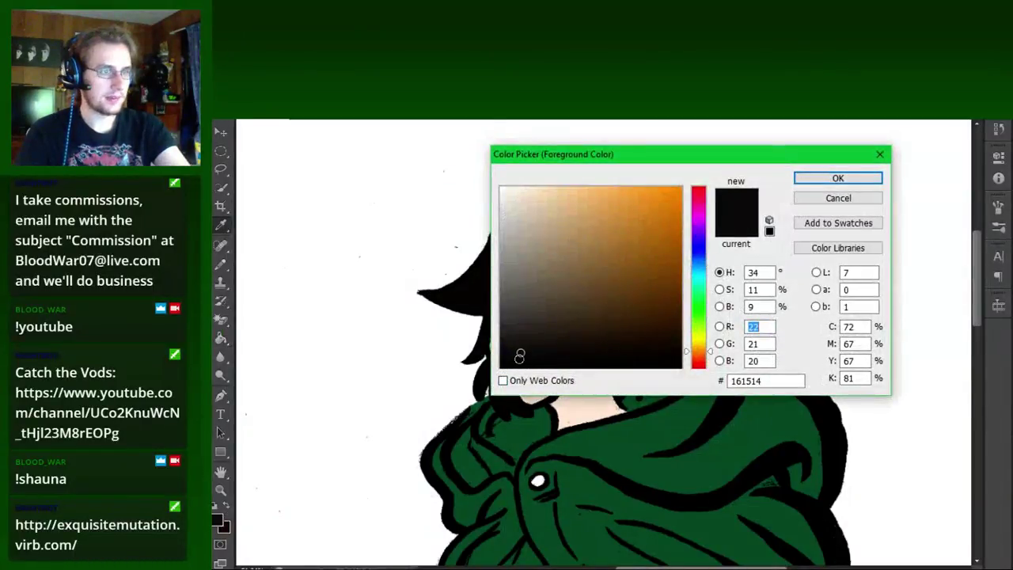
{"action": "left_click", "coordinate": [868, 190]}
{"action": "scroll", "coordinate": [615, 179], "scroll_direction": "up", "scroll_amount": 2}
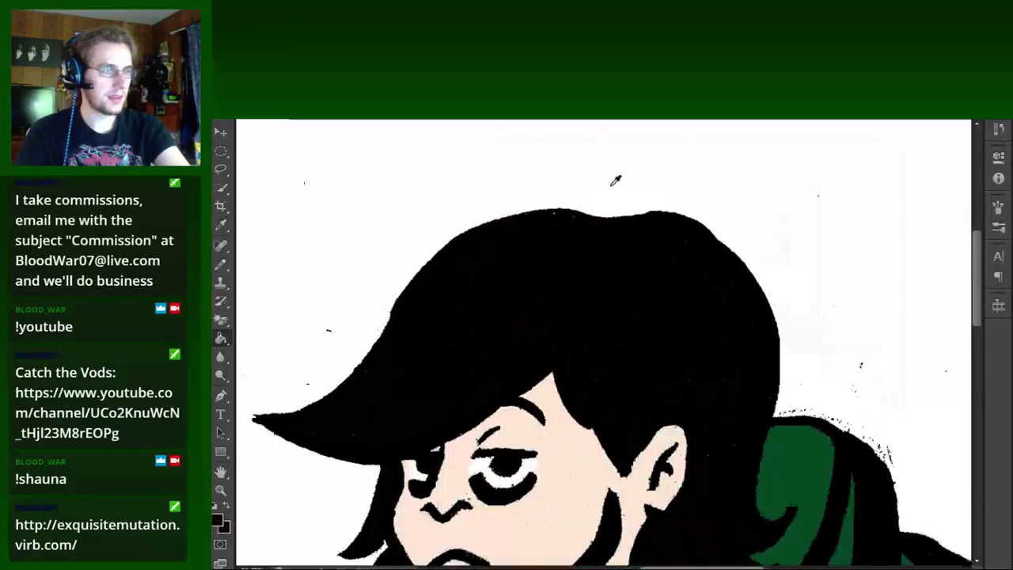
{"action": "scroll", "coordinate": [686, 329], "scroll_direction": "up", "scroll_amount": 3}
{"action": "scroll", "coordinate": [679, 333], "scroll_direction": "down", "scroll_amount": 2}
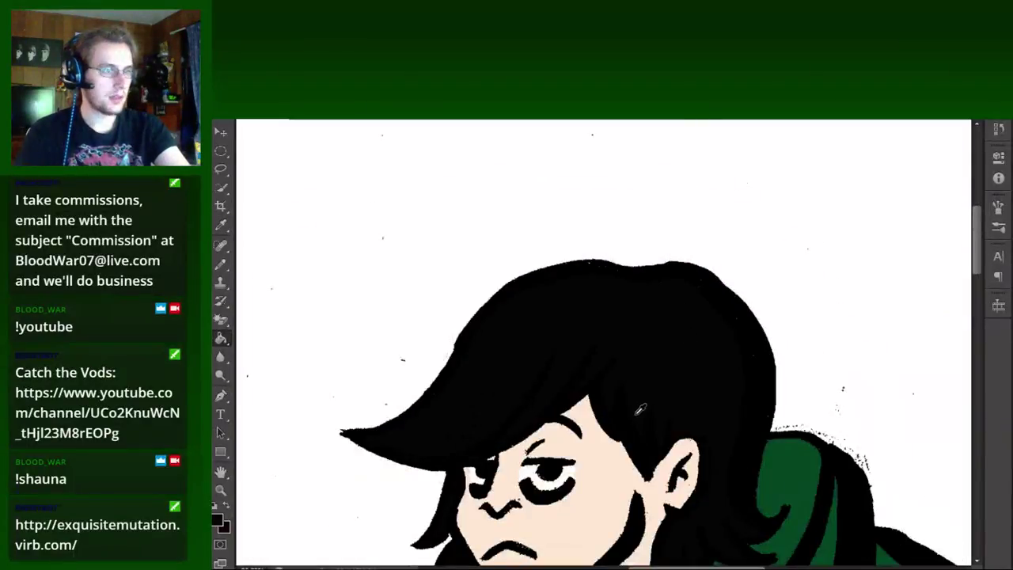
{"action": "scroll", "coordinate": [641, 417], "scroll_direction": "up", "scroll_amount": 1}
{"action": "scroll", "coordinate": [420, 352], "scroll_direction": "down", "scroll_amount": 1}
{"action": "scroll", "coordinate": [485, 281], "scroll_direction": "down", "scroll_amount": 1}
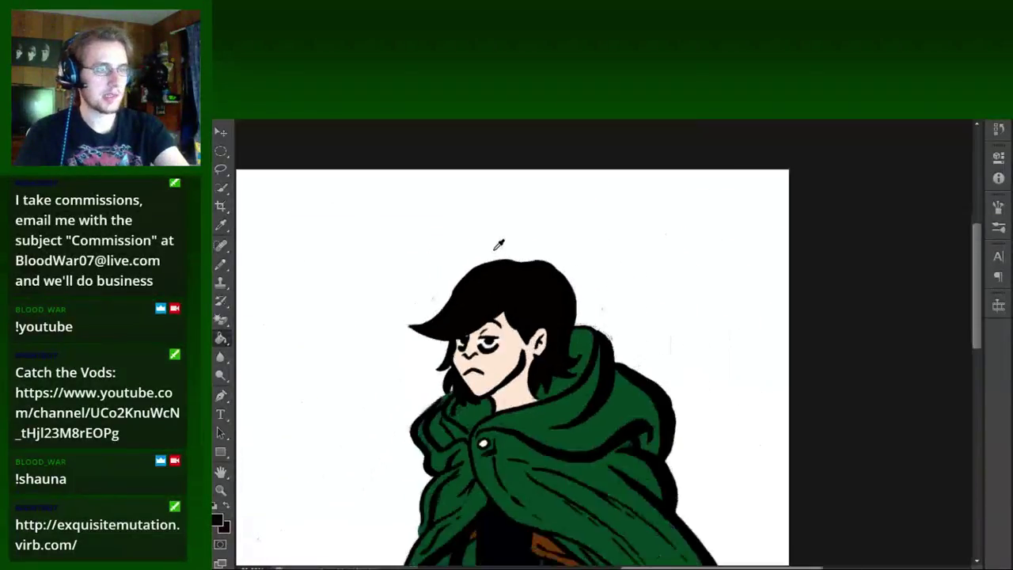
{"action": "scroll", "coordinate": [500, 242], "scroll_direction": "down", "scroll_amount": 1}
{"action": "scroll", "coordinate": [500, 242], "scroll_direction": "down", "scroll_amount": 1}
{"action": "scroll", "coordinate": [511, 250], "scroll_direction": "up", "scroll_amount": 1}
{"action": "scroll", "coordinate": [356, 401], "scroll_direction": "up", "scroll_amount": 1}
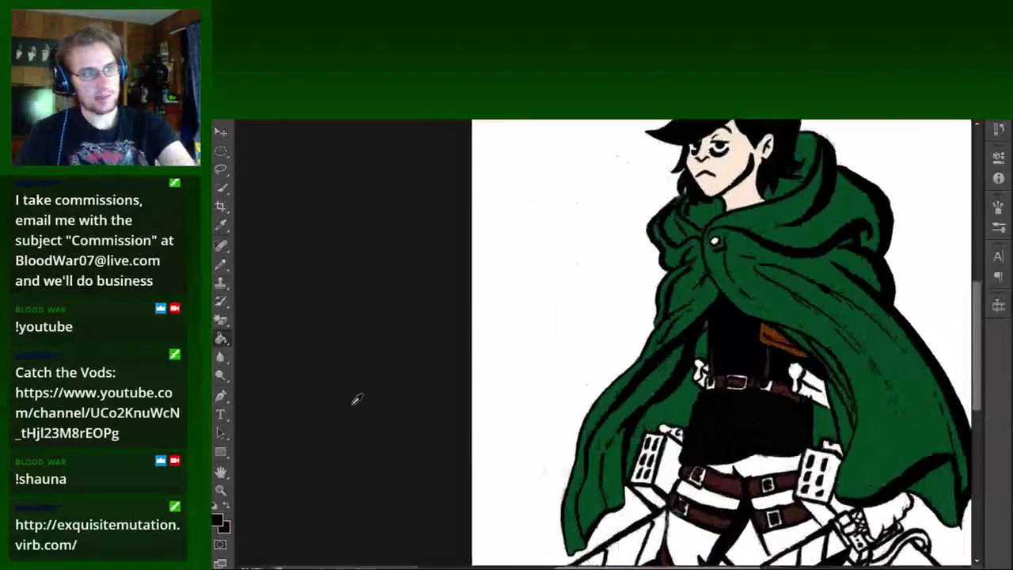
{"action": "scroll", "coordinate": [568, 287], "scroll_direction": "up", "scroll_amount": 1}
{"action": "scroll", "coordinate": [622, 262], "scroll_direction": "up", "scroll_amount": 1}
{"action": "scroll", "coordinate": [625, 262], "scroll_direction": "up", "scroll_amount": 2}
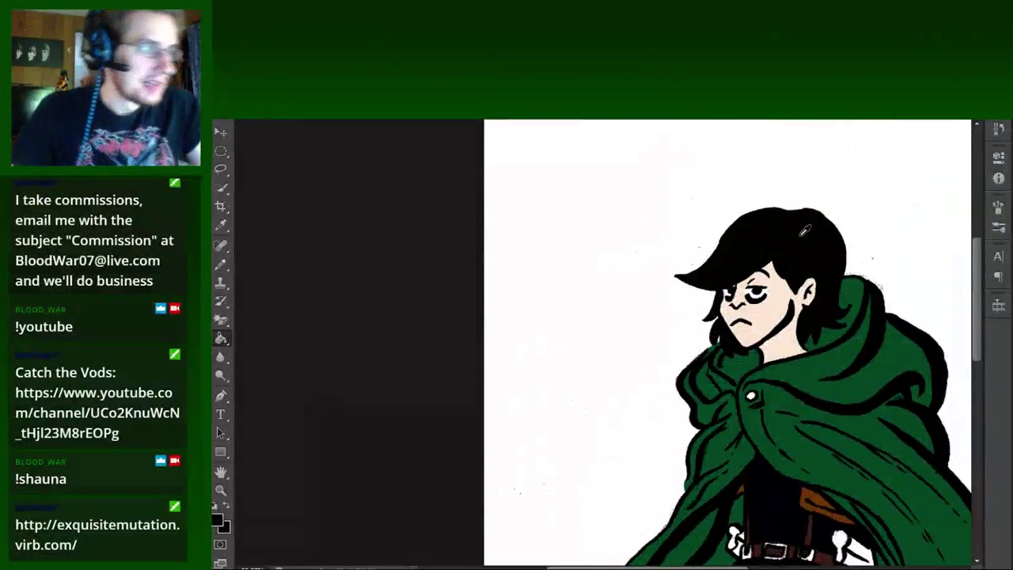
{"action": "left_click", "coordinate": [215, 520]}
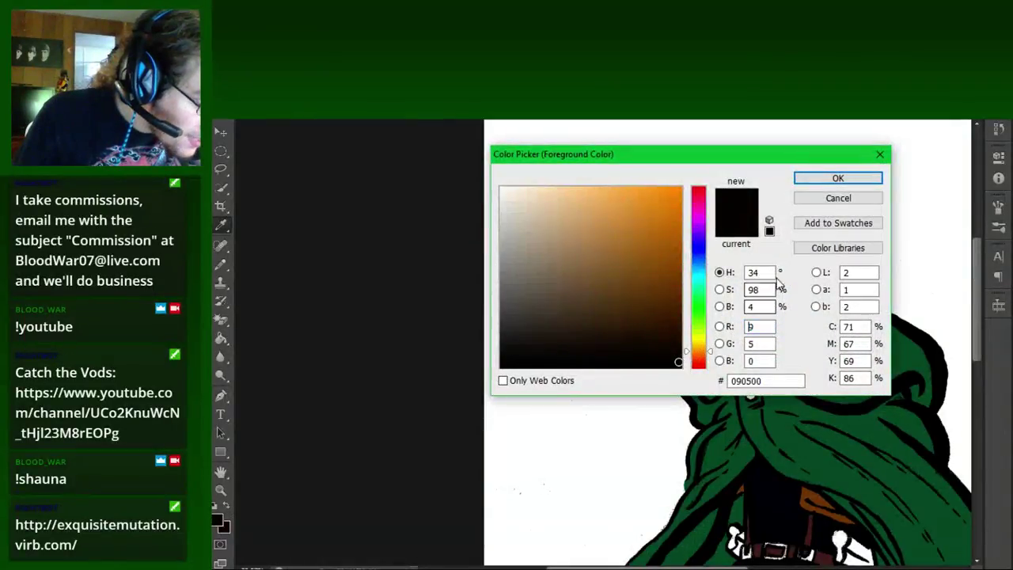
{"action": "left_click", "coordinate": [838, 177]}
Sample the belt buckle's beige from the coloured transparent version of the artwork.
{"action": "key", "text": "g"}
{"action": "key", "text": "ctrl+plus"}
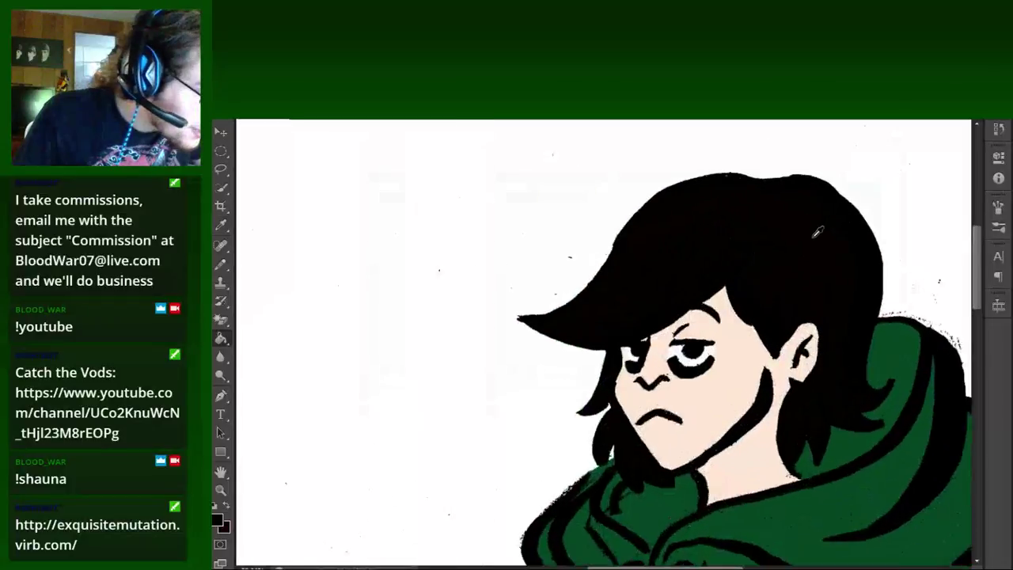
{"action": "scroll", "coordinate": [807, 261], "scroll_direction": "up", "scroll_amount": 2}
{"action": "scroll", "coordinate": [784, 293], "scroll_direction": "down", "scroll_amount": 3}
{"action": "scroll", "coordinate": [736, 289], "scroll_direction": "left", "scroll_amount": 2}
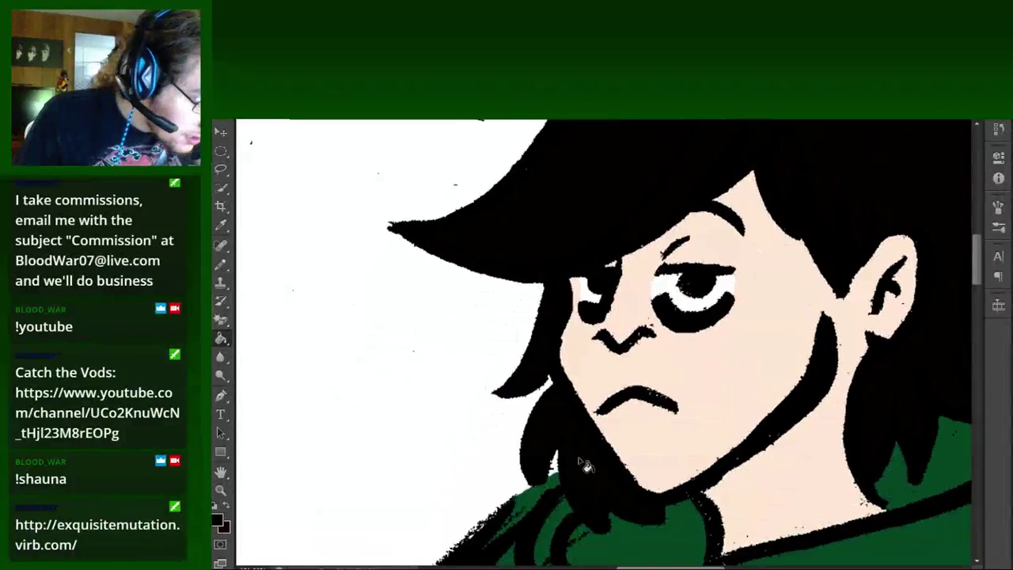
{"action": "scroll", "coordinate": [582, 339], "scroll_direction": "down", "scroll_amount": 1}
{"action": "scroll", "coordinate": [570, 332], "scroll_direction": "down", "scroll_amount": 1}
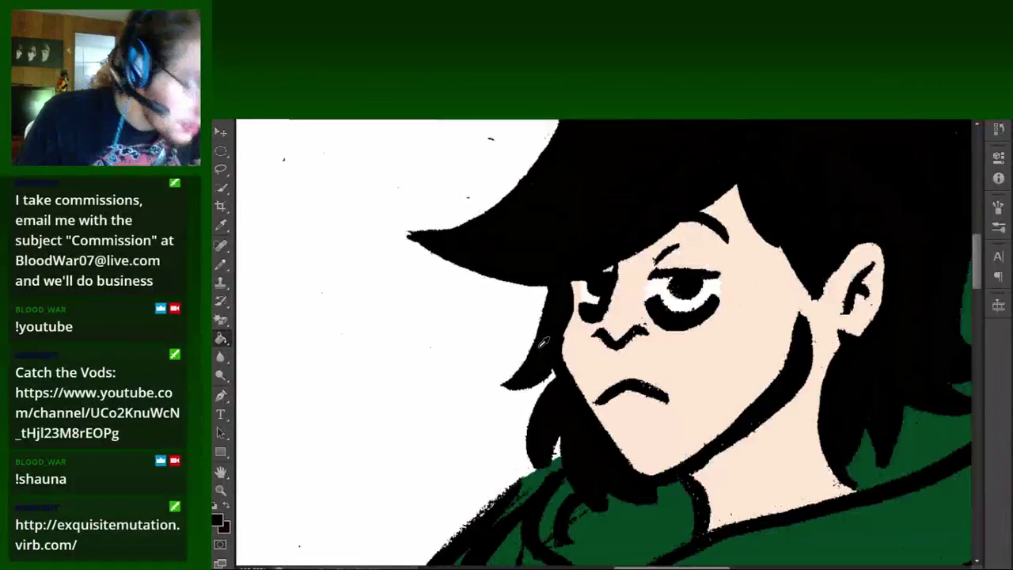
{"action": "scroll", "coordinate": [563, 326], "scroll_direction": "down", "scroll_amount": 1}
{"action": "scroll", "coordinate": [554, 320], "scroll_direction": "down", "scroll_amount": 1}
{"action": "scroll", "coordinate": [555, 320], "scroll_direction": "down", "scroll_amount": 2}
{"action": "scroll", "coordinate": [546, 323], "scroll_direction": "up", "scroll_amount": 3}
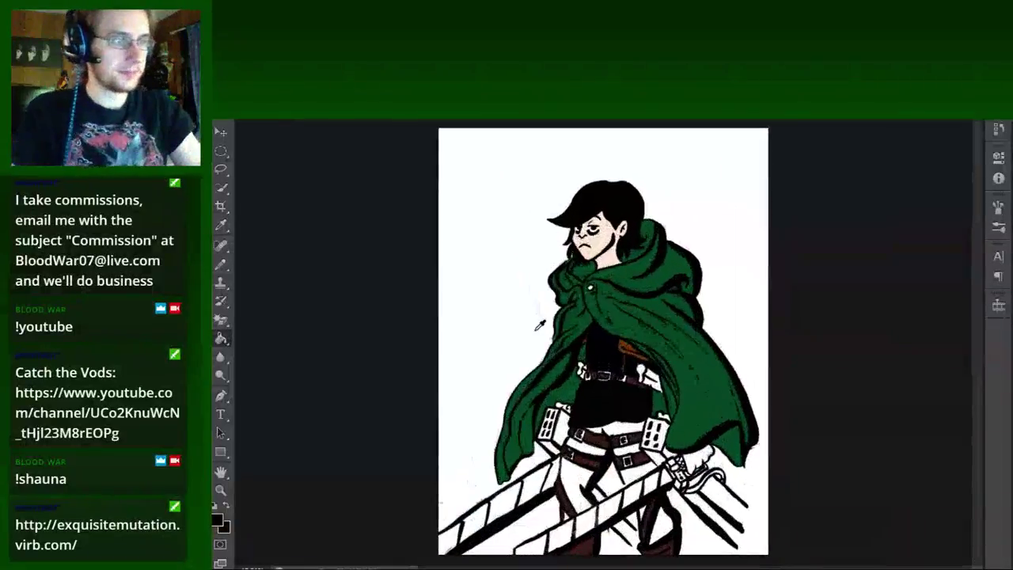
{"action": "scroll", "coordinate": [590, 366], "scroll_direction": "down", "scroll_amount": 1}
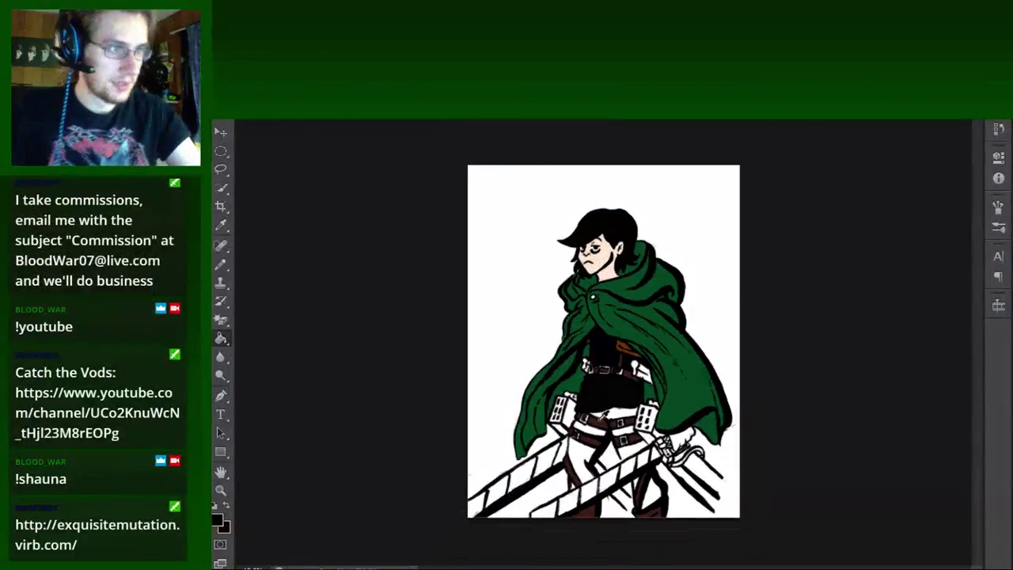
{"action": "scroll", "coordinate": [570, 332], "scroll_direction": "up", "scroll_amount": 2}
{"action": "scroll", "coordinate": [546, 253], "scroll_direction": "up", "scroll_amount": 1}
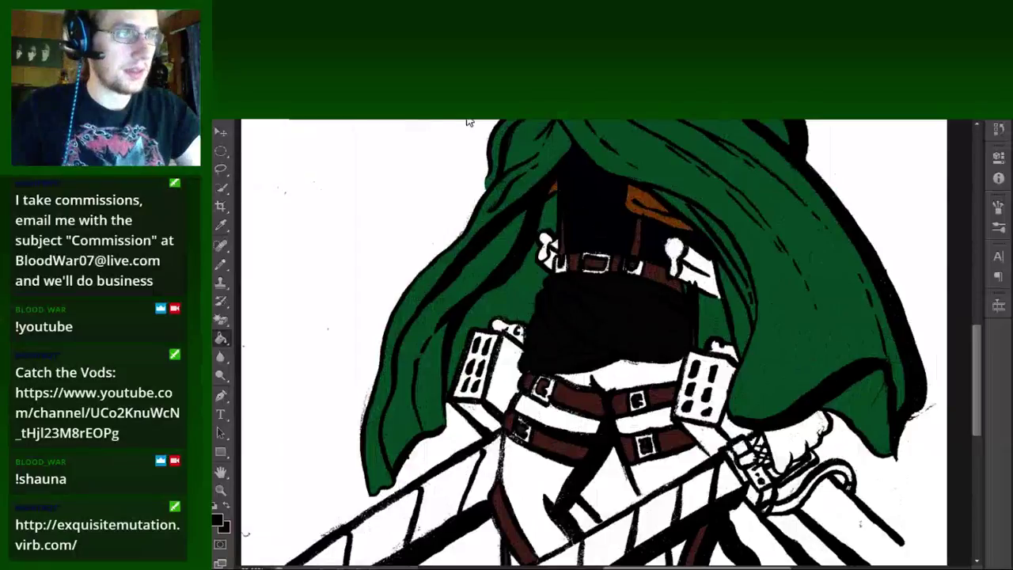
{"action": "key", "text": "ctrl+Tab"}
{"action": "scroll", "coordinate": [538, 308], "scroll_direction": "up", "scroll_amount": 2}
{"action": "left_click", "coordinate": [541, 308], "text": "alt"}
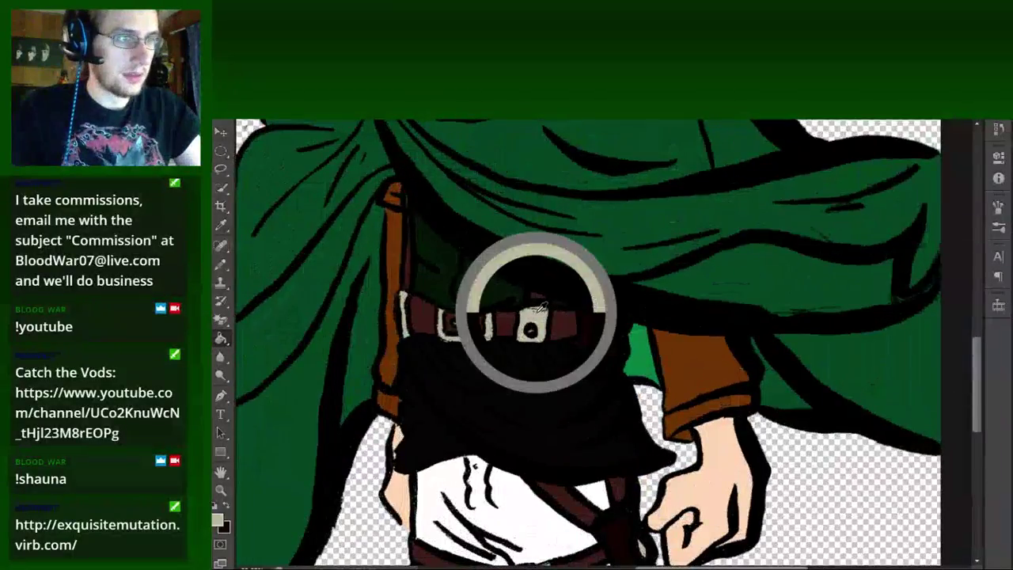
{"action": "scroll", "coordinate": [541, 309], "scroll_direction": "down", "scroll_amount": 1}
{"action": "key", "text": "ctrl+Tab"}
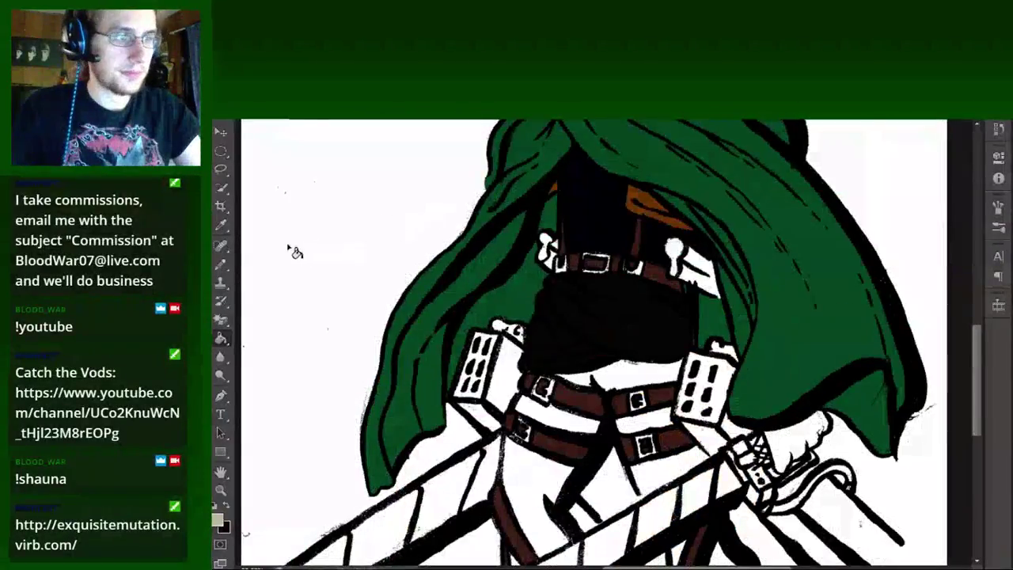
Bucket-fill the white buckle, its outline and a neighbouring gear shape with beige.
{"action": "scroll", "coordinate": [602, 254], "scroll_direction": "up", "scroll_amount": 2}
{"action": "scroll", "coordinate": [568, 175], "scroll_direction": "up", "scroll_amount": 2}
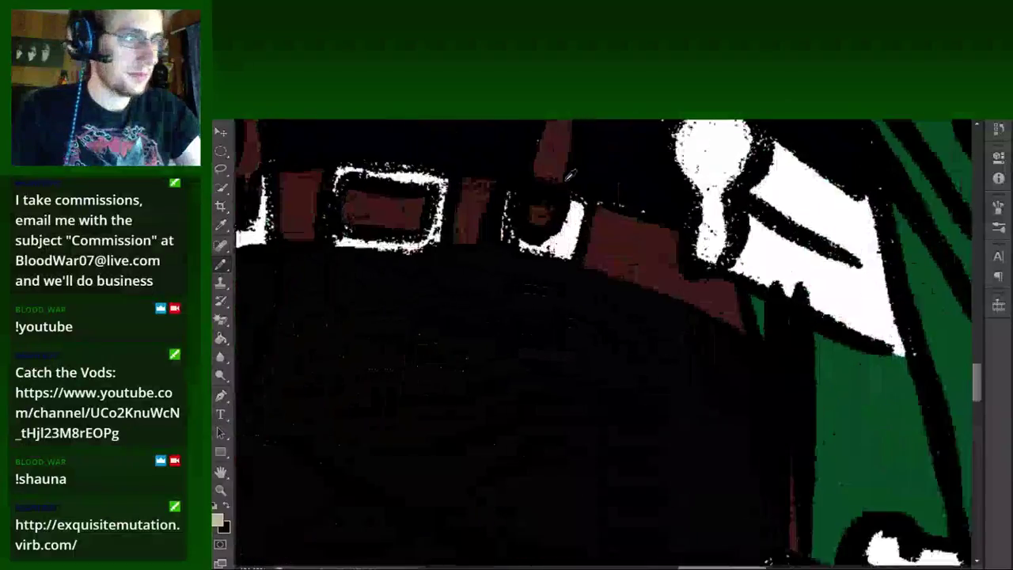
{"action": "scroll", "coordinate": [568, 176], "scroll_direction": "up", "scroll_amount": 2}
{"action": "scroll", "coordinate": [570, 182], "scroll_direction": "up", "scroll_amount": 1}
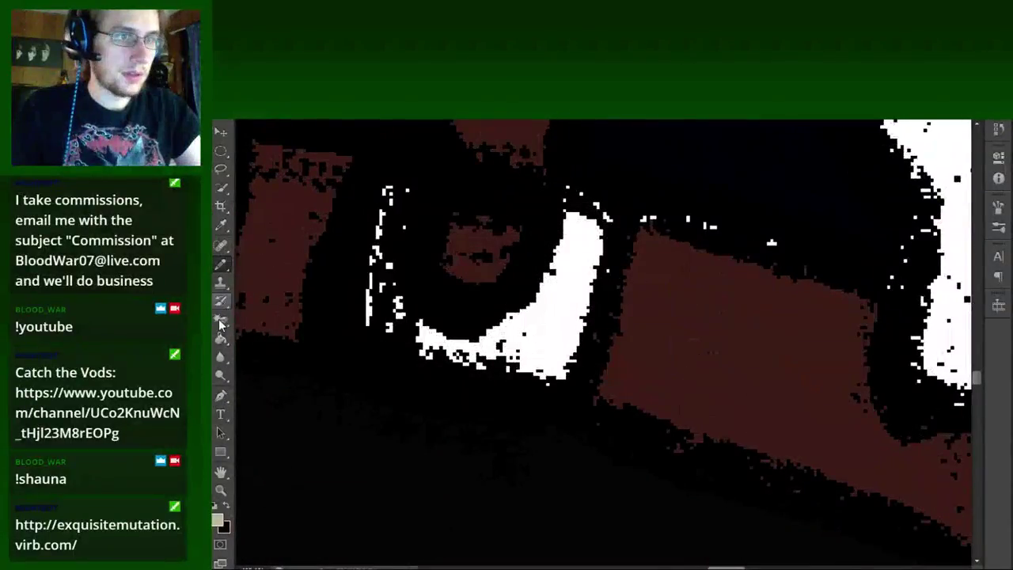
{"action": "left_click", "coordinate": [547, 341]}
{"action": "scroll", "coordinate": [541, 267], "scroll_direction": "down", "scroll_amount": 2}
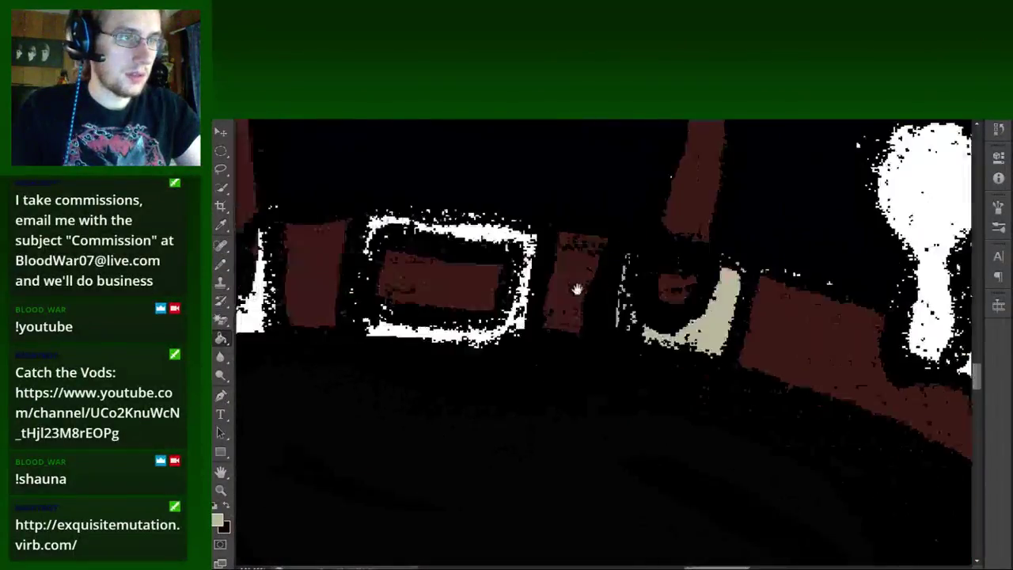
{"action": "left_click", "coordinate": [529, 237]}
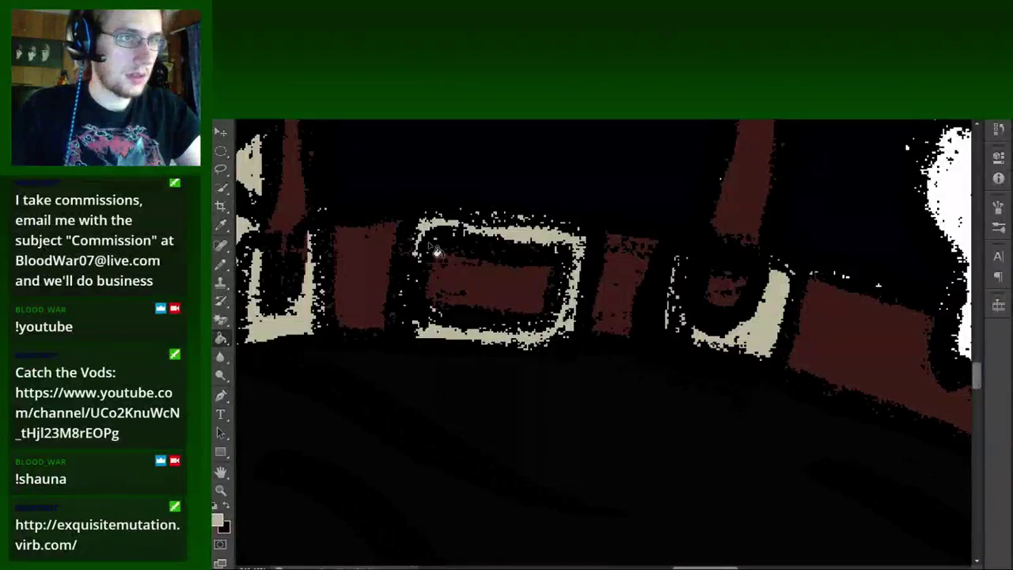
{"action": "scroll", "coordinate": [436, 249], "scroll_direction": "down", "scroll_amount": 2}
{"action": "scroll", "coordinate": [639, 287], "scroll_direction": "up", "scroll_amount": 1}
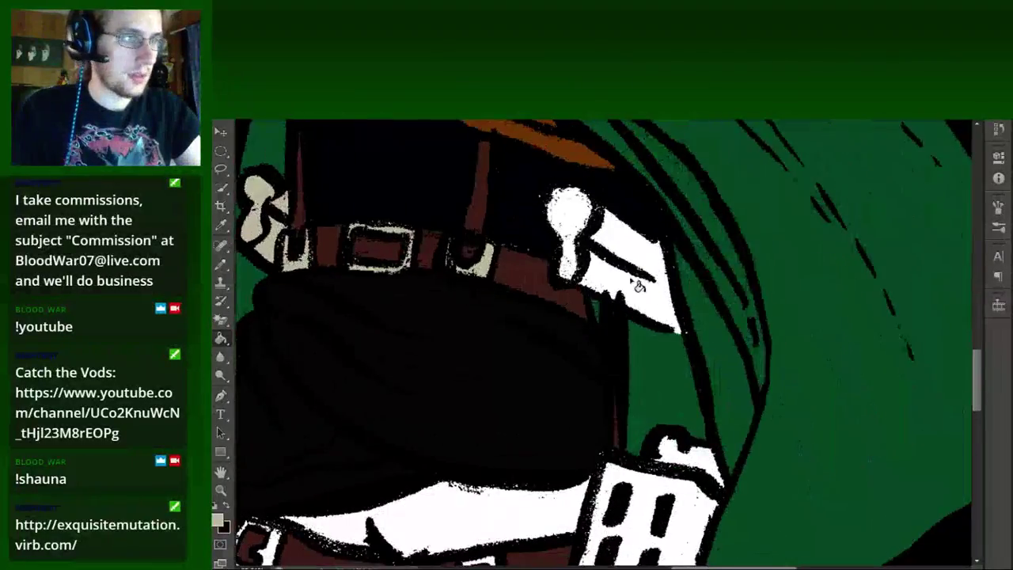
{"action": "left_click", "coordinate": [638, 286]}
{"action": "scroll", "coordinate": [630, 277], "scroll_direction": "down", "scroll_amount": 2}
{"action": "scroll", "coordinate": [594, 356], "scroll_direction": "up", "scroll_amount": 3}
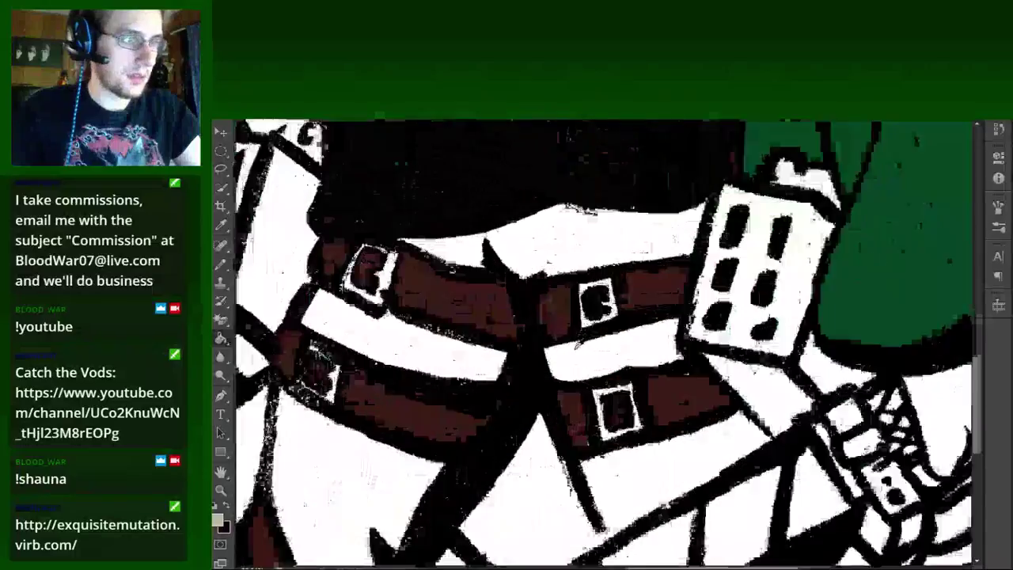
{"action": "scroll", "coordinate": [576, 345], "scroll_direction": "up", "scroll_amount": 3}
Brush beige around the buckle frame and dark brown inside the buckle.
{"action": "left_click", "coordinate": [226, 264]}
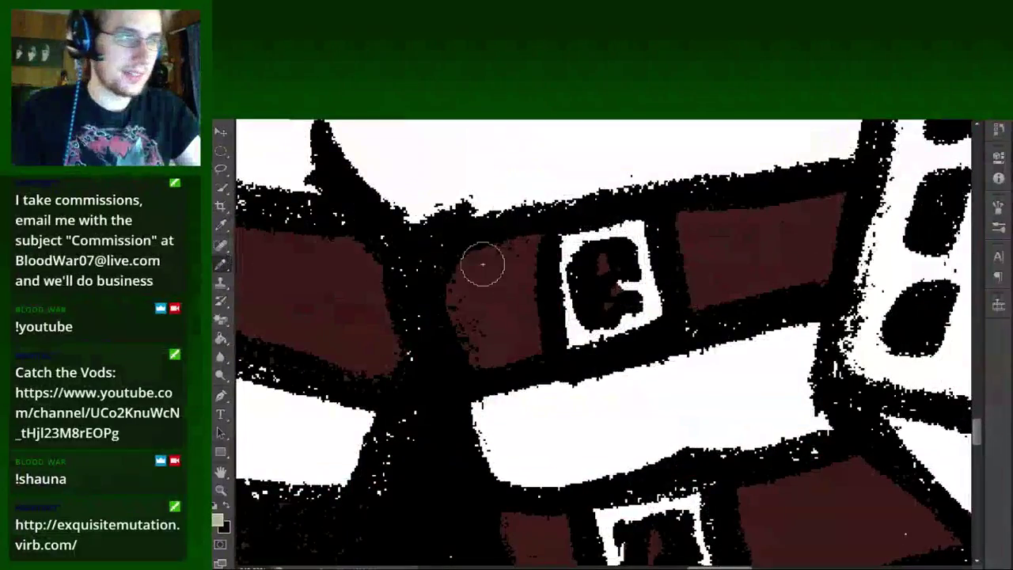
{"action": "mouse_move", "coordinate": [592, 253]}
{"action": "left_mouse_down"}
{"action": "mouse_move", "coordinate": [642, 254]}
{"action": "mouse_move", "coordinate": [586, 339]}
{"action": "mouse_move", "coordinate": [564, 230]}
{"action": "left_mouse_up"}
{"action": "key", "text": "ctrl+minus"}
{"action": "key", "text": "ctrl+plus"}
{"action": "left_click_drag", "start_coordinate": [606, 325], "coordinate": [590, 349]}
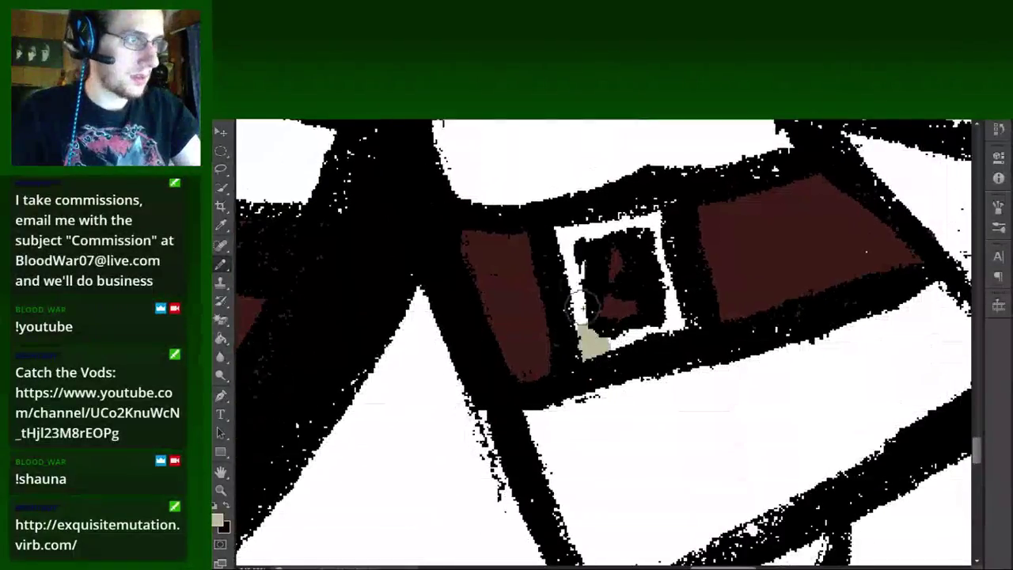
{"action": "mouse_move", "coordinate": [584, 305]}
{"action": "left_mouse_down"}
{"action": "mouse_move", "coordinate": [566, 226]}
{"action": "mouse_move", "coordinate": [661, 230]}
{"action": "mouse_move", "coordinate": [677, 328]}
{"action": "mouse_move", "coordinate": [598, 357]}
{"action": "mouse_move", "coordinate": [582, 384]}
{"action": "mouse_move", "coordinate": [510, 348]}
{"action": "mouse_move", "coordinate": [487, 310]}
{"action": "mouse_move", "coordinate": [522, 247]}
{"action": "left_mouse_up"}
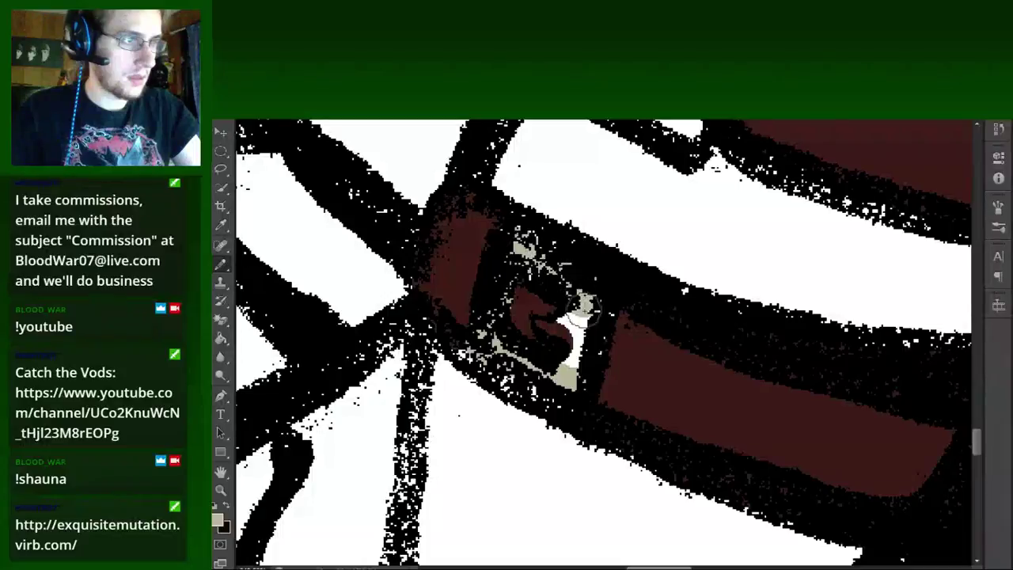
{"action": "left_click_drag", "start_coordinate": [582, 304], "coordinate": [558, 386]}
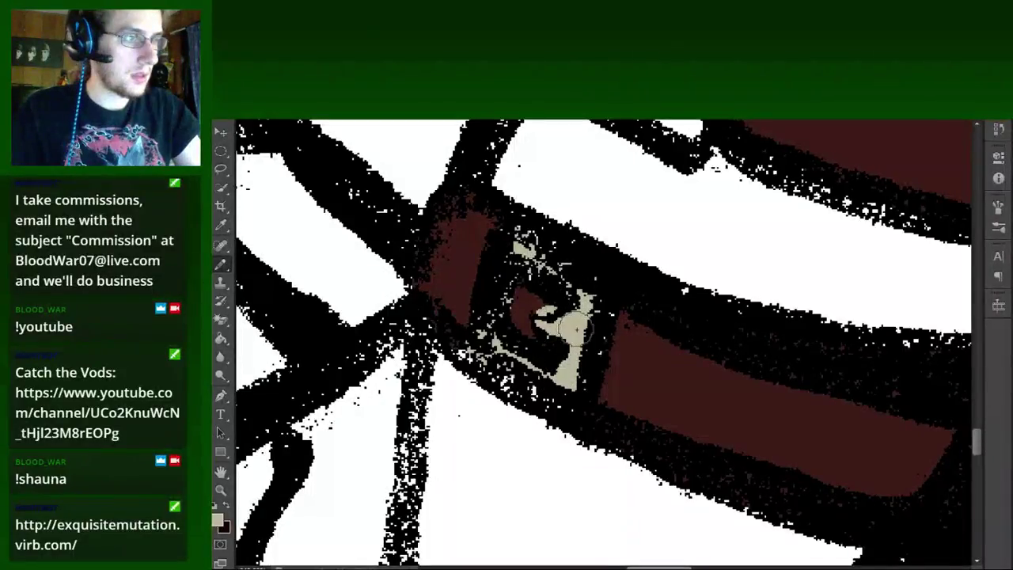
{"action": "left_click", "coordinate": [521, 308], "text": "alt"}
{"action": "left_click_drag", "start_coordinate": [555, 317], "coordinate": [534, 292]}
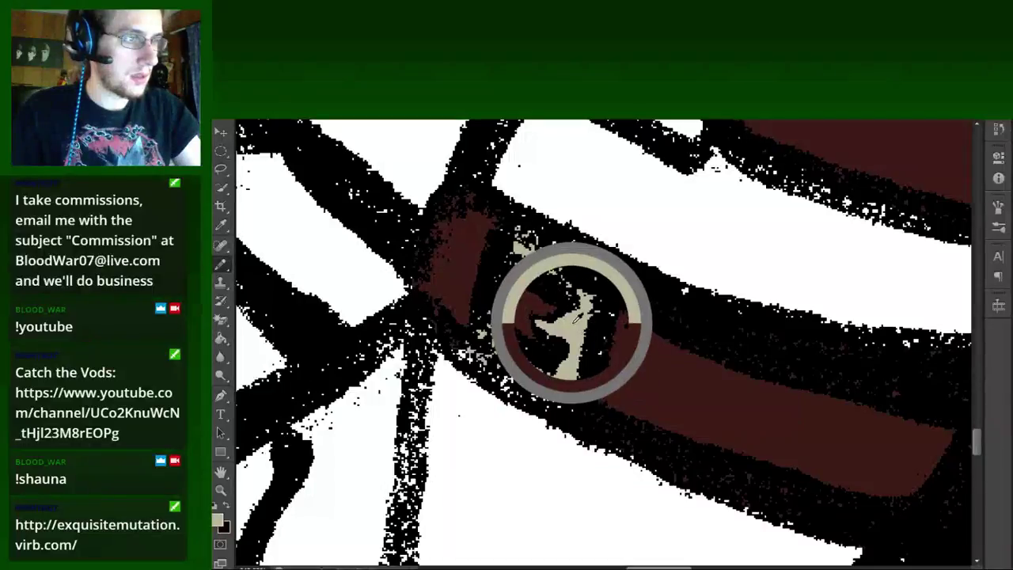
{"action": "mouse_move", "coordinate": [586, 325]}
{"action": "left_mouse_down"}
{"action": "mouse_move", "coordinate": [657, 305]}
{"action": "mouse_move", "coordinate": [662, 313]}
{"action": "left_mouse_up"}
{"action": "key", "text": "x"}
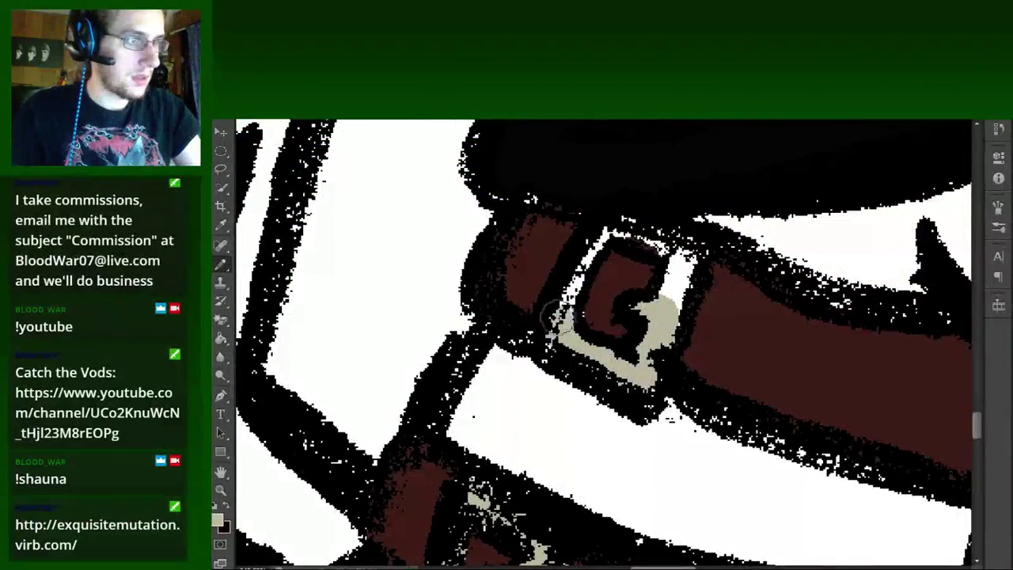
{"action": "left_click_drag", "start_coordinate": [555, 315], "coordinate": [574, 269]}
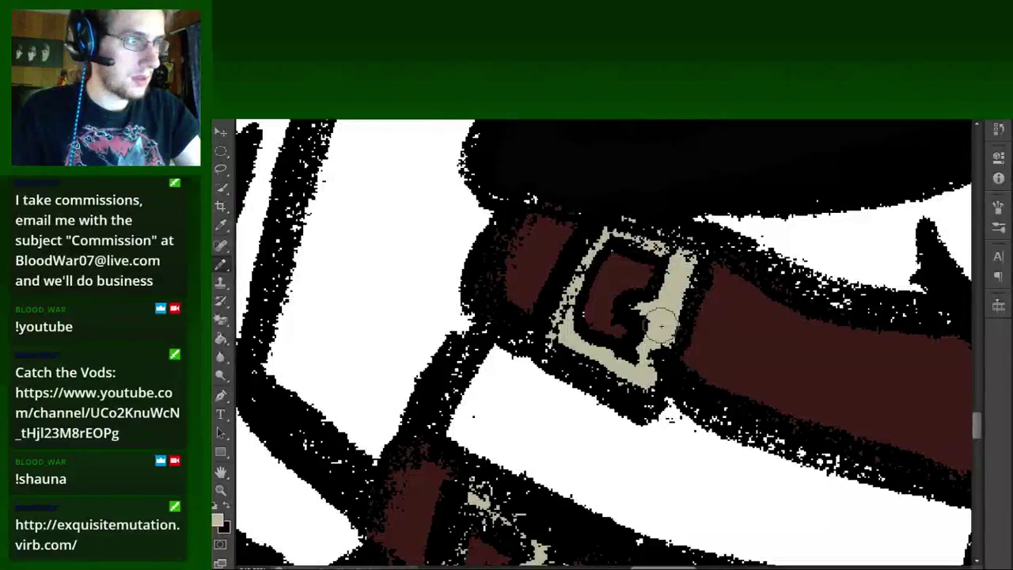
Choose a blue-grey painting colour in the Color Picker.
{"action": "scroll", "coordinate": [673, 316], "scroll_direction": "down", "scroll_amount": 2}
{"action": "scroll", "coordinate": [673, 317], "scroll_direction": "down", "scroll_amount": 4}
{"action": "scroll", "coordinate": [673, 316], "scroll_direction": "down", "scroll_amount": 4}
{"action": "scroll", "coordinate": [601, 341], "scroll_direction": "down", "scroll_amount": 2}
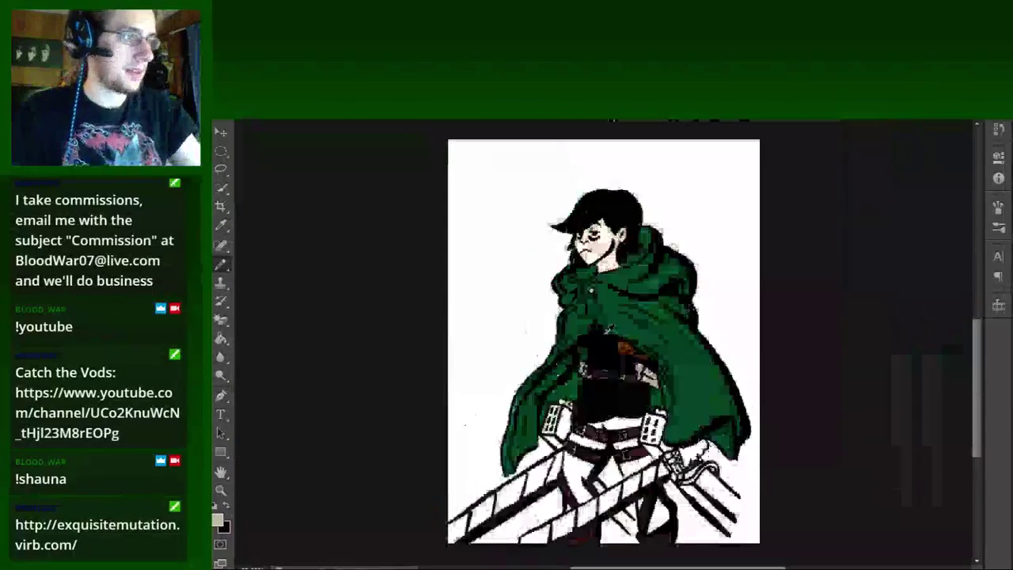
{"action": "scroll", "coordinate": [538, 340], "scroll_direction": "up", "scroll_amount": 2}
{"action": "scroll", "coordinate": [538, 340], "scroll_direction": "up", "scroll_amount": 2}
{"action": "scroll", "coordinate": [538, 341], "scroll_direction": "up", "scroll_amount": 1}
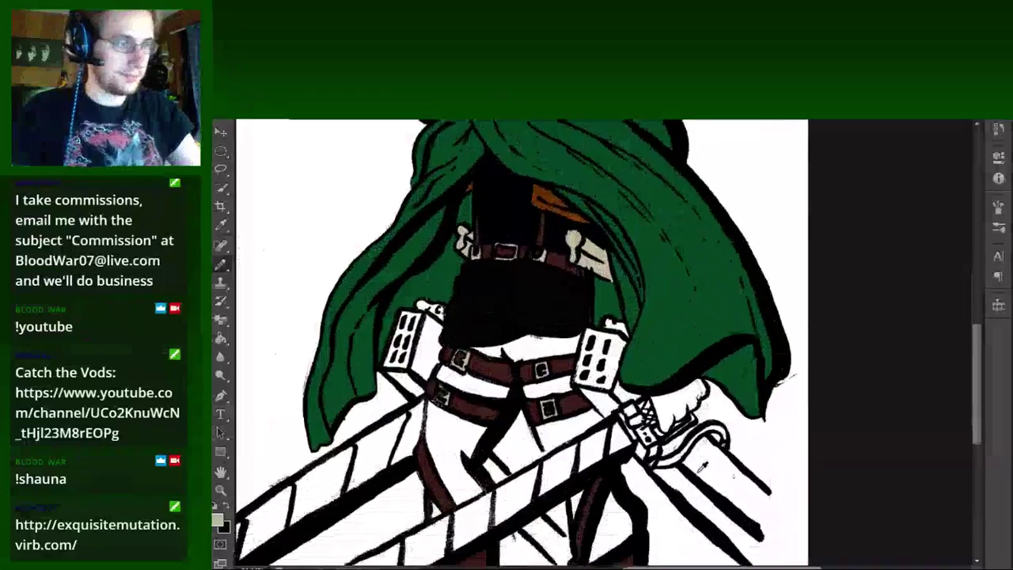
{"action": "scroll", "coordinate": [538, 341], "scroll_direction": "down", "scroll_amount": 2}
{"action": "scroll", "coordinate": [538, 341], "scroll_direction": "down", "scroll_amount": 3}
{"action": "scroll", "coordinate": [538, 341], "scroll_direction": "up", "scroll_amount": 3}
{"action": "scroll", "coordinate": [539, 341], "scroll_direction": "up", "scroll_amount": 2}
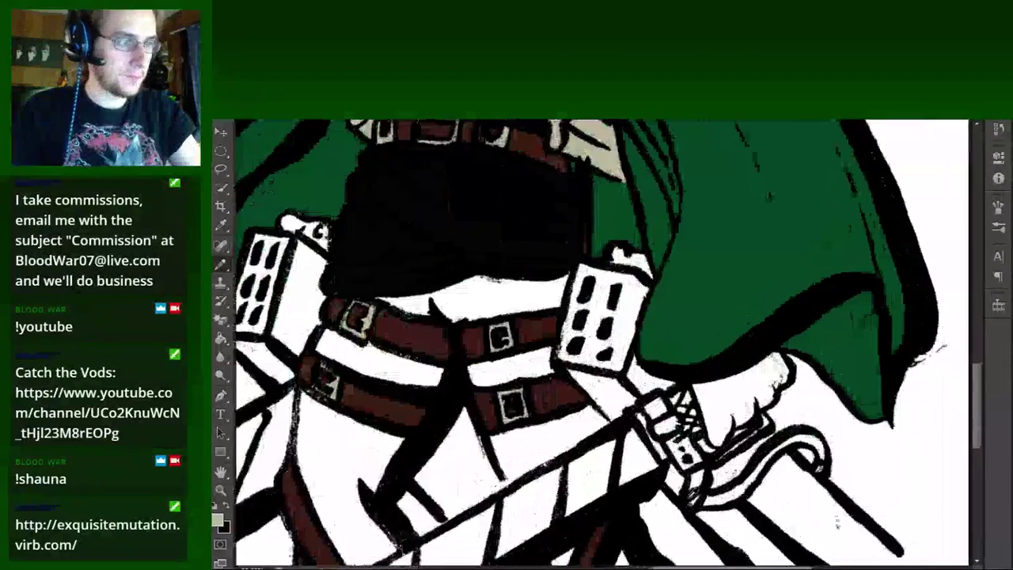
{"action": "scroll", "coordinate": [538, 341], "scroll_direction": "up", "scroll_amount": 2}
{"action": "scroll", "coordinate": [538, 340], "scroll_direction": "down", "scroll_amount": 2}
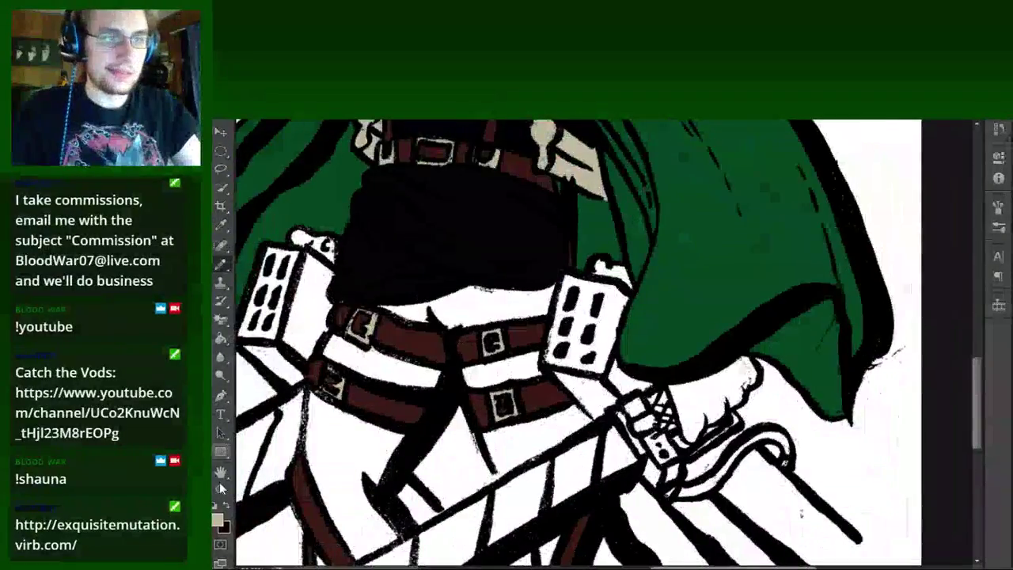
{"action": "left_click", "coordinate": [217, 519]}
{"action": "left_click_drag", "start_coordinate": [685, 323], "coordinate": [699, 264]}
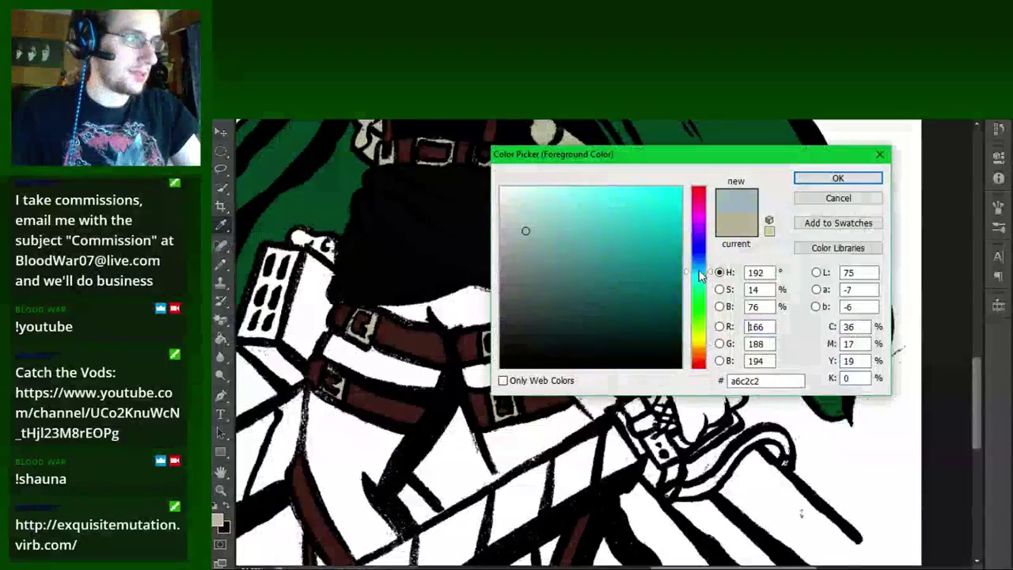
{"action": "left_click", "coordinate": [839, 179]}
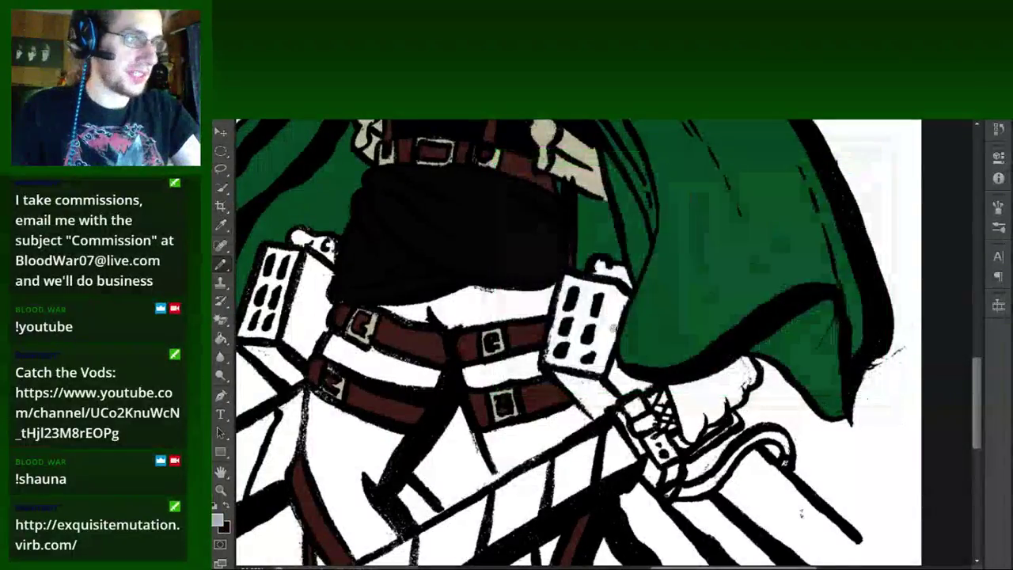
{"action": "scroll", "coordinate": [595, 489], "scroll_direction": "up", "scroll_amount": 2}
{"action": "scroll", "coordinate": [596, 490], "scroll_direction": "up", "scroll_amount": 1}
{"action": "scroll", "coordinate": [595, 489], "scroll_direction": "up", "scroll_amount": 1}
Brush blue-grey shading along the gear box's left, top and lower edges.
{"action": "mouse_move", "coordinate": [595, 490]}
{"action": "left_mouse_down"}
{"action": "mouse_move", "coordinate": [546, 420]}
{"action": "mouse_move", "coordinate": [435, 313]}
{"action": "mouse_move", "coordinate": [451, 211]}
{"action": "mouse_move", "coordinate": [453, 420]}
{"action": "left_mouse_up"}
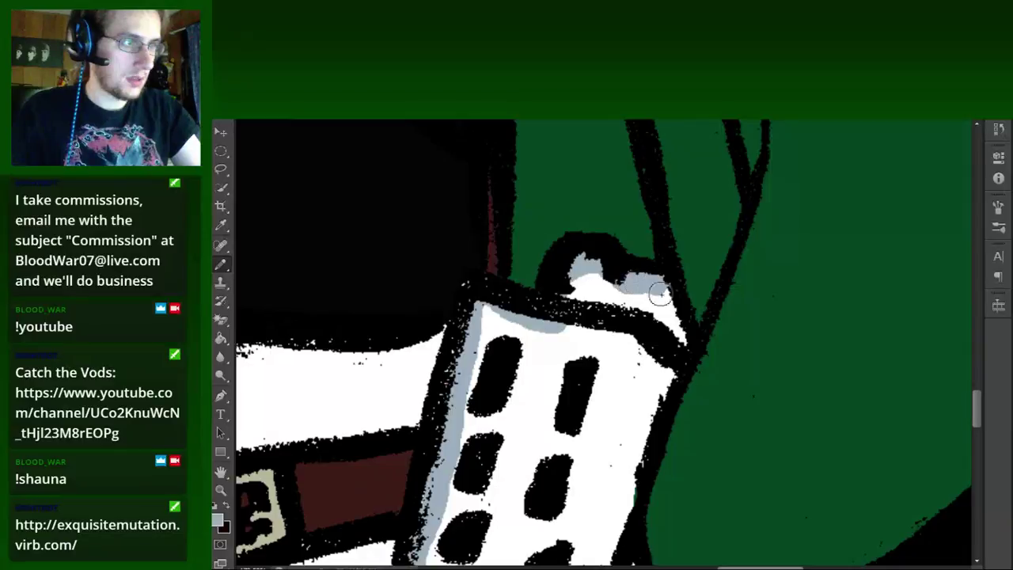
{"action": "left_click_drag", "start_coordinate": [659, 294], "coordinate": [680, 344]}
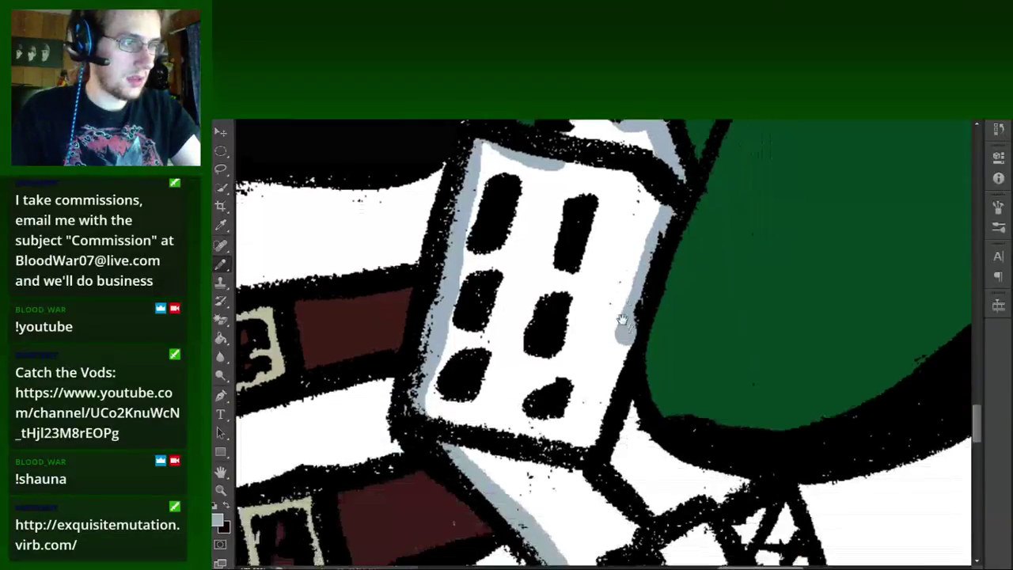
{"action": "left_click_drag", "start_coordinate": [627, 493], "coordinate": [626, 333]}
{"action": "right_click", "coordinate": [617, 297]}
{"action": "key", "text": "Escape"}
{"action": "left_click_drag", "start_coordinate": [653, 406], "coordinate": [569, 540]}
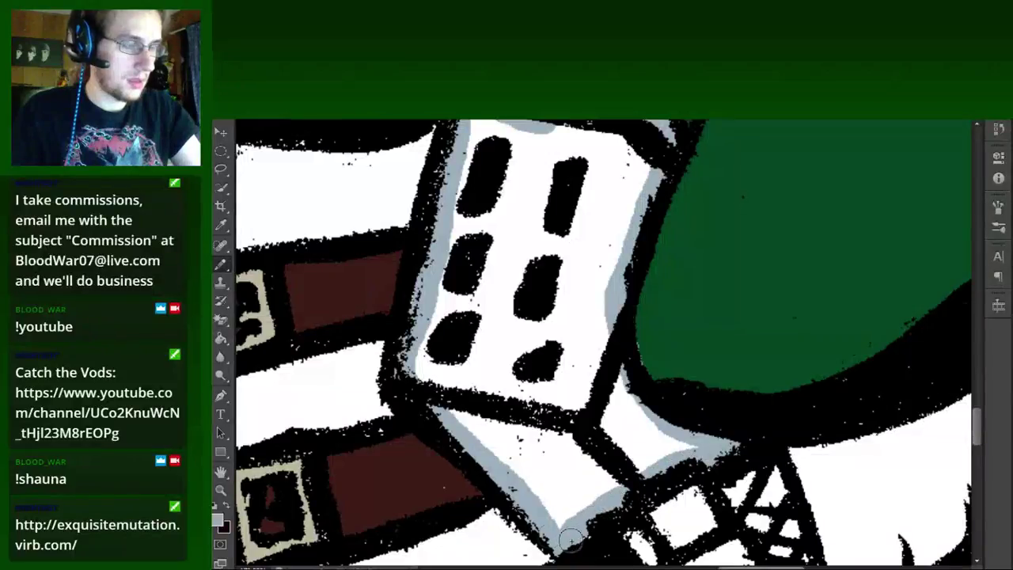
Fill the gear box with the grey tone using the Paint Bucket.
{"action": "left_click", "coordinate": [223, 334]}
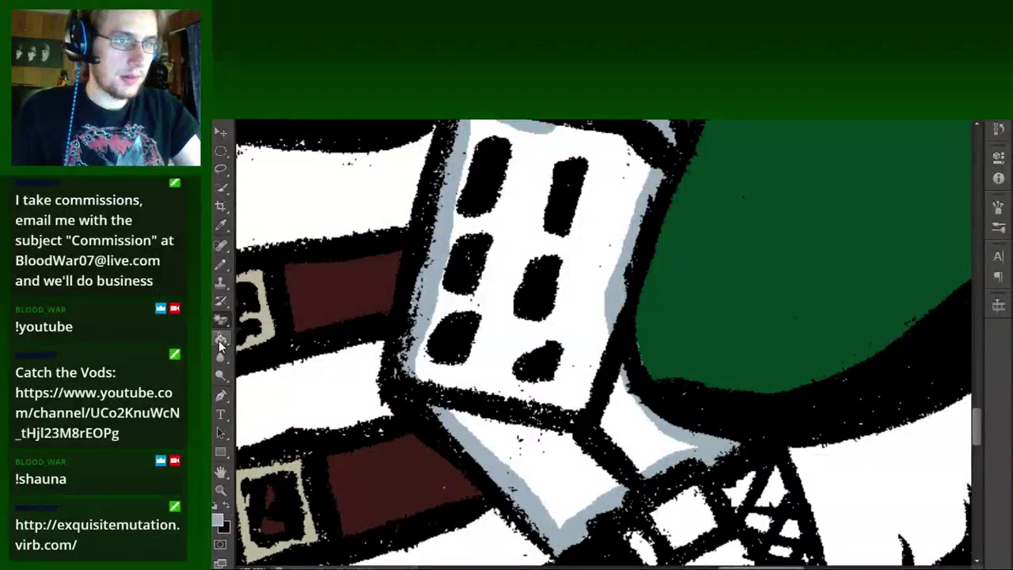
{"action": "left_click", "coordinate": [439, 318]}
{"action": "scroll", "coordinate": [441, 313], "scroll_direction": "down", "scroll_amount": 2}
{"action": "scroll", "coordinate": [444, 301], "scroll_direction": "down", "scroll_amount": 2}
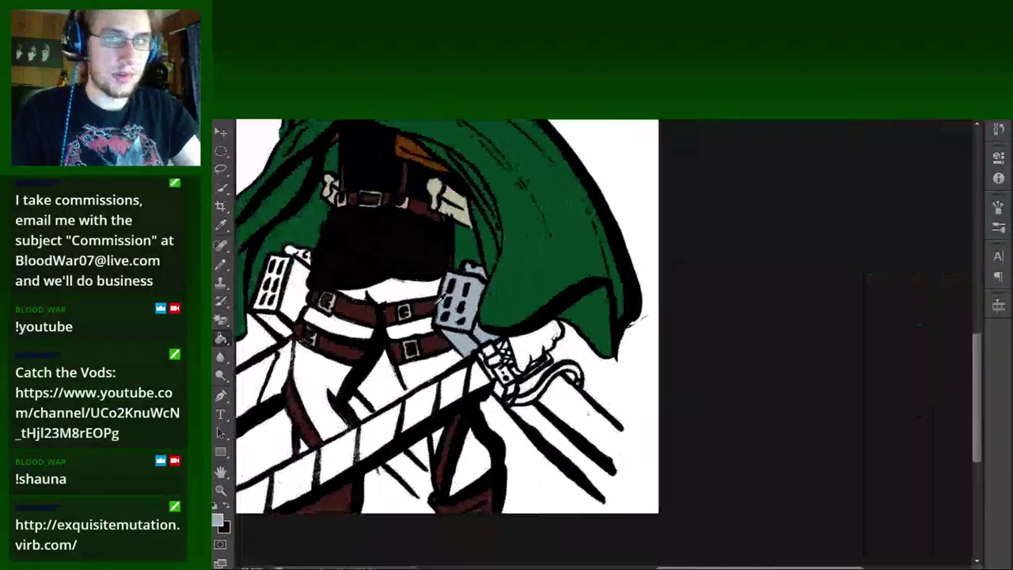
{"action": "scroll", "coordinate": [440, 296], "scroll_direction": "up", "scroll_amount": 2}
{"action": "scroll", "coordinate": [434, 337], "scroll_direction": "up", "scroll_amount": 2}
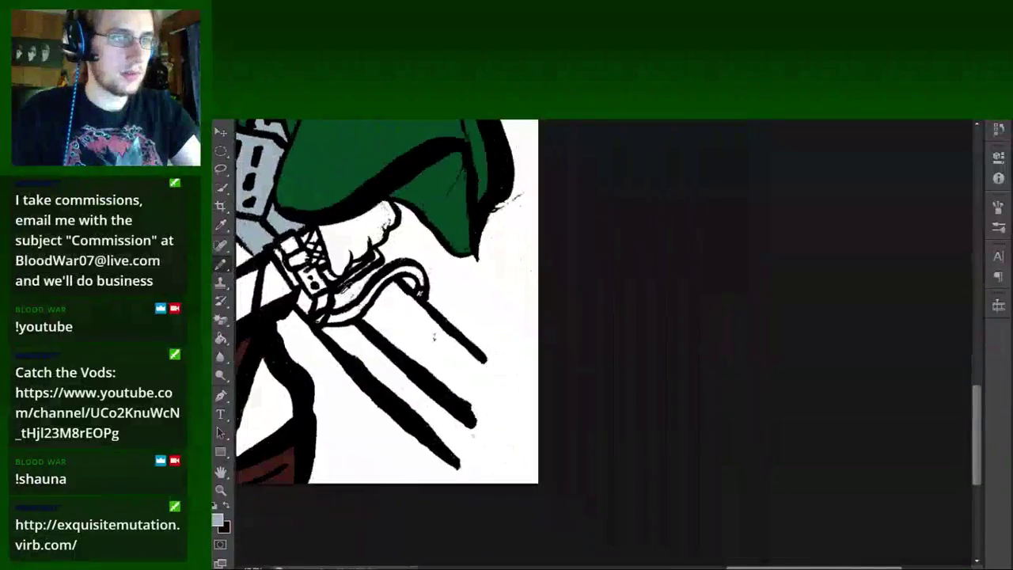
{"action": "scroll", "coordinate": [434, 337], "scroll_direction": "up", "scroll_amount": 2}
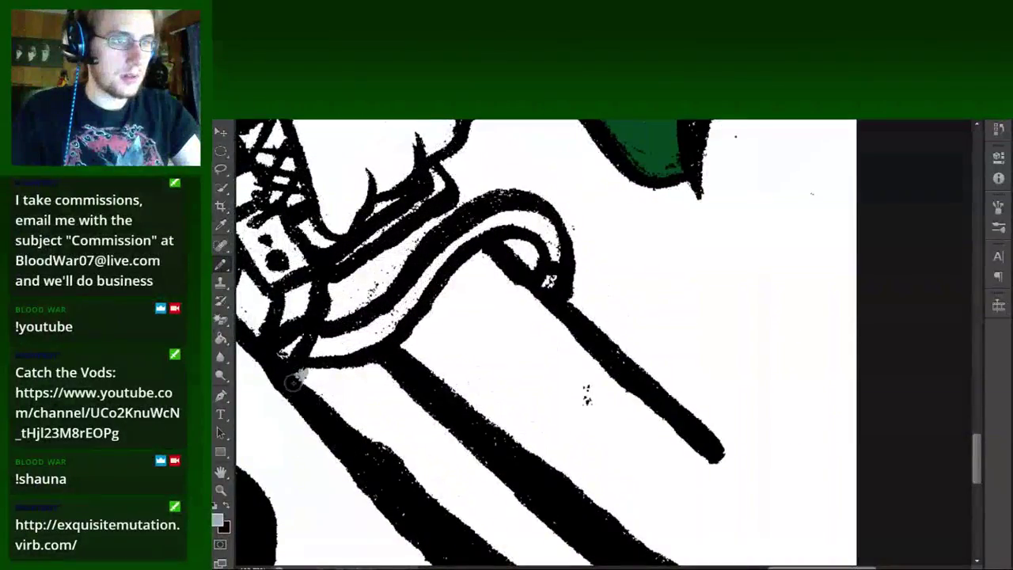
Paint a straight blue-grey shading line along the lower blade.
{"action": "mouse_move", "coordinate": [293, 382]}
{"action": "left_mouse_down"}
{"action": "mouse_move", "coordinate": [322, 208]}
{"action": "mouse_move", "coordinate": [303, 193]}
{"action": "left_mouse_up"}
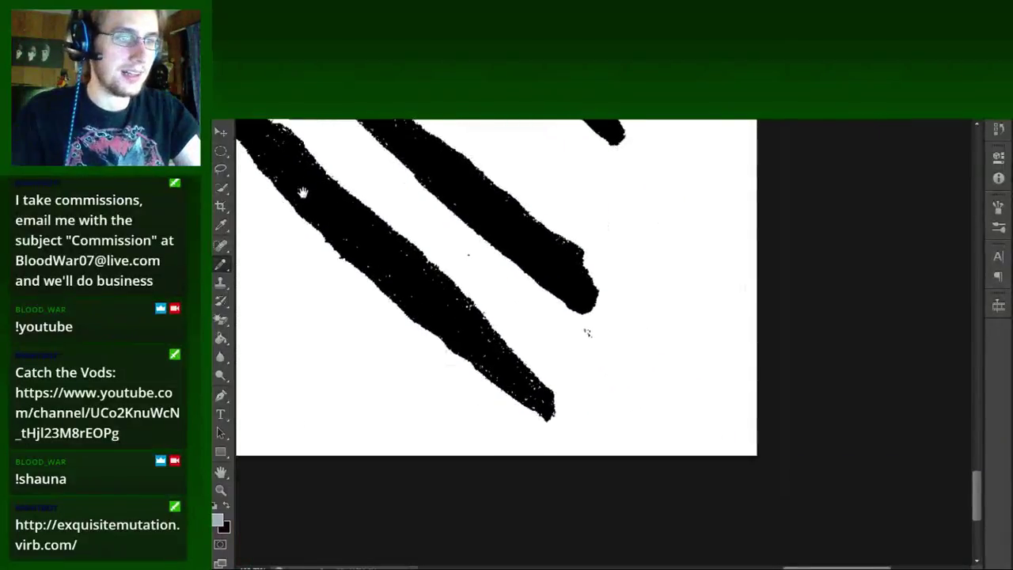
{"action": "left_click", "coordinate": [674, 496], "text": "shift"}
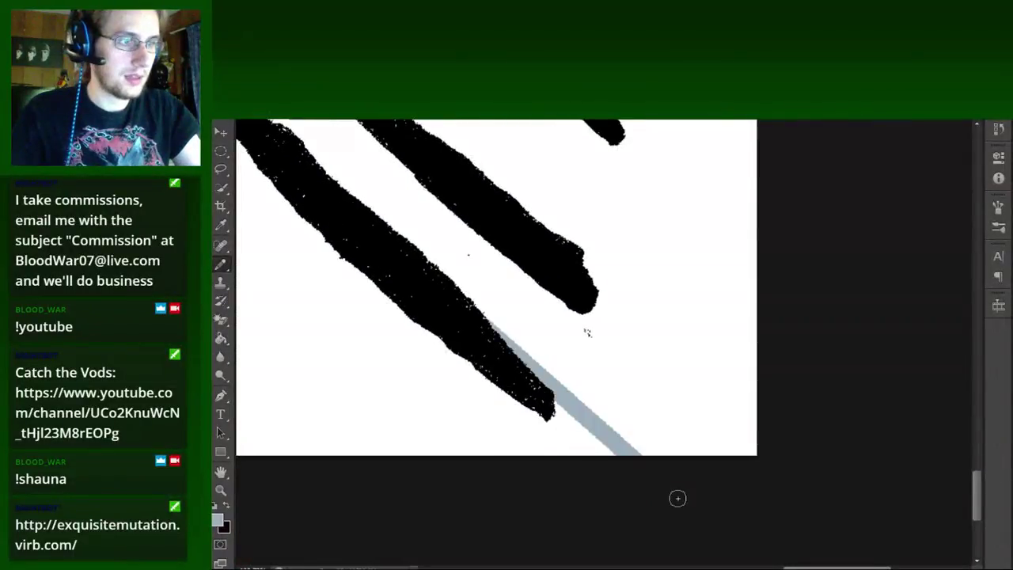
{"action": "left_click", "coordinate": [535, 390], "text": "shift"}
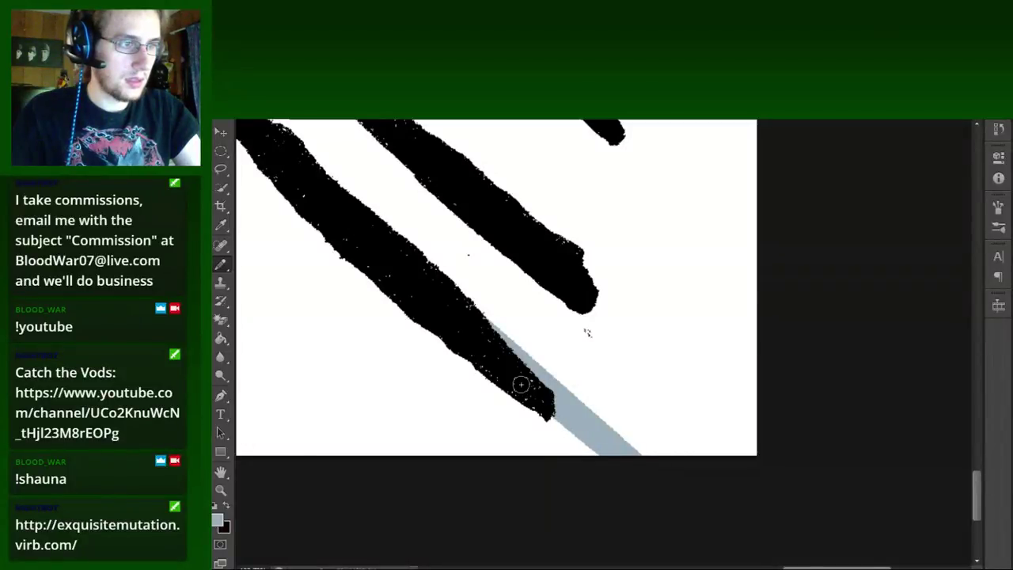
{"action": "scroll", "coordinate": [570, 369], "scroll_direction": "down", "scroll_amount": 2}
{"action": "scroll", "coordinate": [410, 277], "scroll_direction": "up", "scroll_amount": 2}
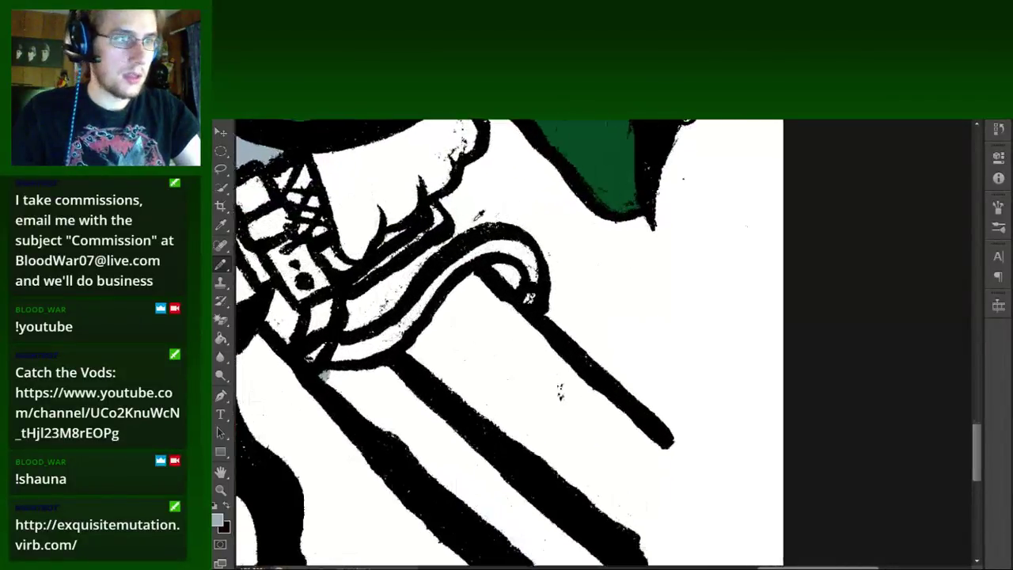
{"action": "scroll", "coordinate": [410, 277], "scroll_direction": "up", "scroll_amount": 2}
Shade inside the curved band of the hilt in blue-grey.
{"action": "mouse_move", "coordinate": [411, 277]}
{"action": "left_mouse_down"}
{"action": "mouse_move", "coordinate": [309, 388]}
{"action": "mouse_move", "coordinate": [412, 289]}
{"action": "mouse_move", "coordinate": [403, 318]}
{"action": "left_mouse_up"}
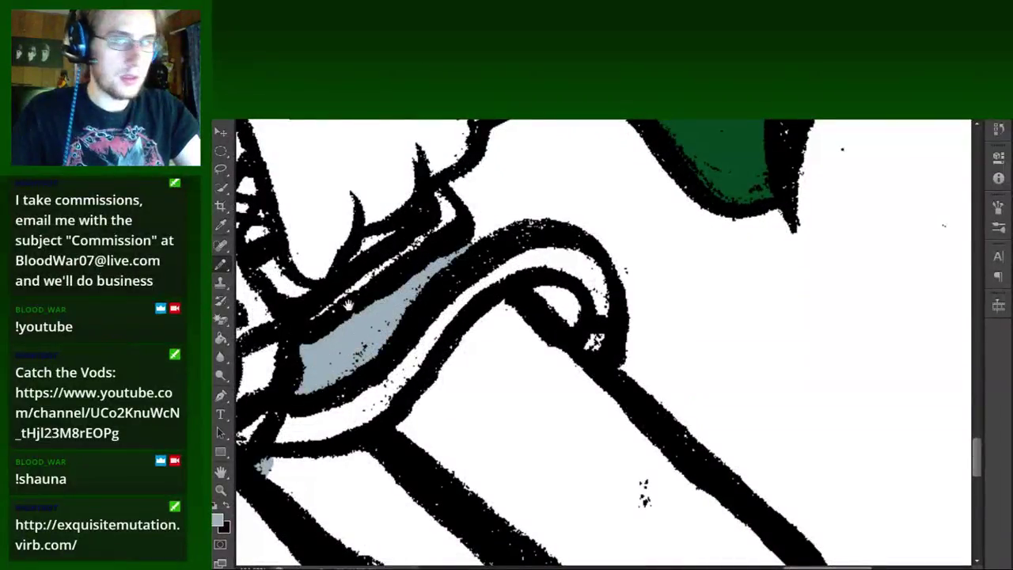
{"action": "scroll", "coordinate": [348, 305], "scroll_direction": "left", "scroll_amount": 3}
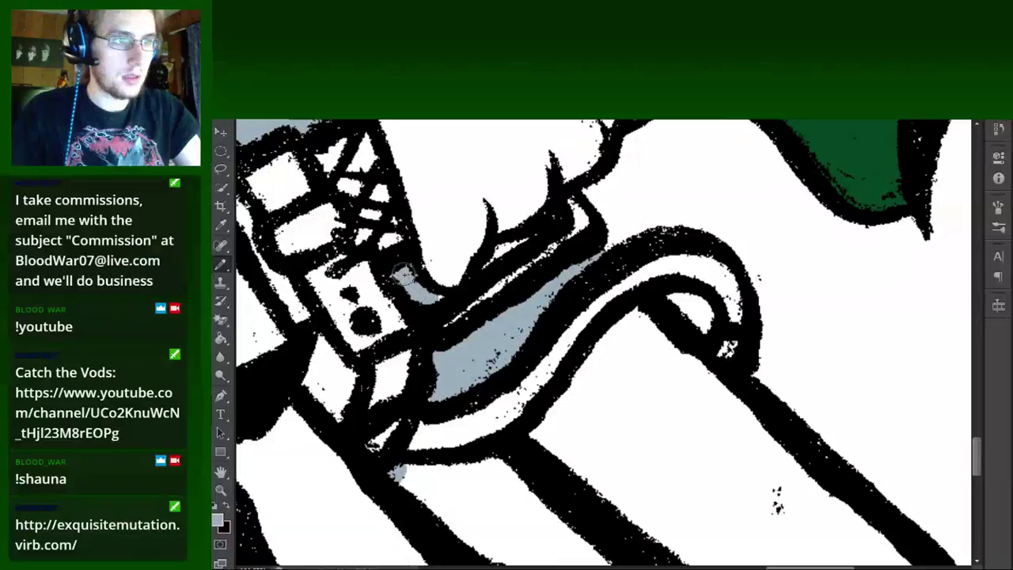
{"action": "left_click_drag", "start_coordinate": [403, 273], "coordinate": [442, 300]}
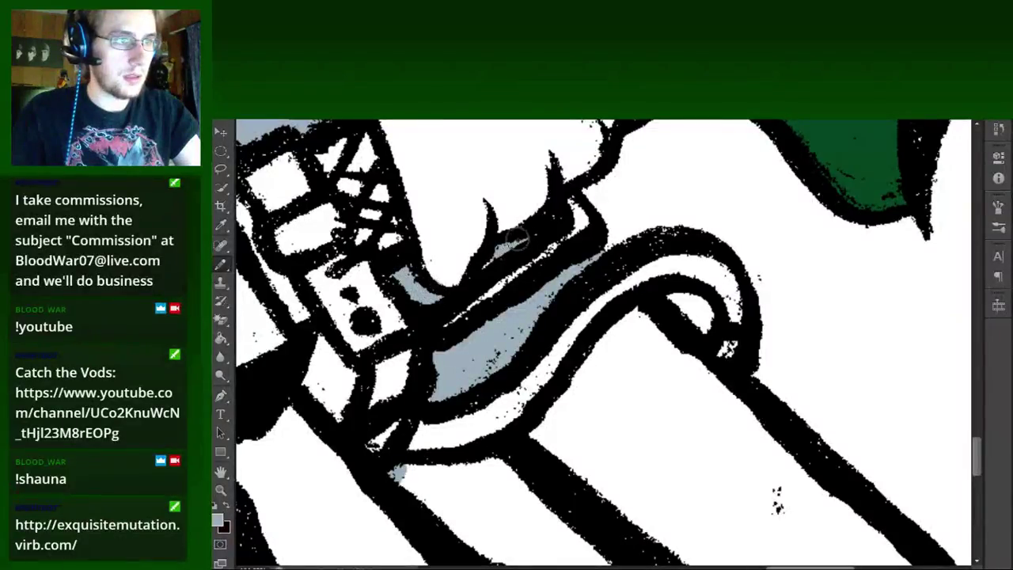
{"action": "scroll", "coordinate": [507, 254], "scroll_direction": "down", "scroll_amount": 2}
{"action": "scroll", "coordinate": [499, 265], "scroll_direction": "down", "scroll_amount": 2}
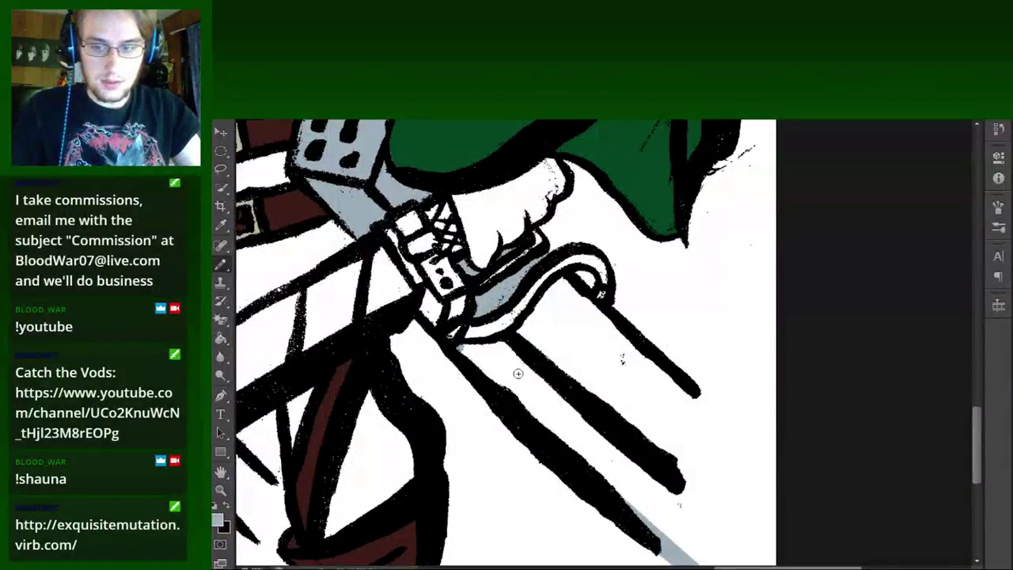
{"action": "scroll", "coordinate": [518, 373], "scroll_direction": "up", "scroll_amount": 2}
{"action": "scroll", "coordinate": [475, 349], "scroll_direction": "up", "scroll_amount": 2}
Shade the upper blade's edge, undoing a misplaced straight line and redrawing it.
{"action": "mouse_move", "coordinate": [414, 319]}
{"action": "left_mouse_down"}
{"action": "mouse_move", "coordinate": [472, 311]}
{"action": "mouse_move", "coordinate": [661, 151]}
{"action": "left_mouse_up"}
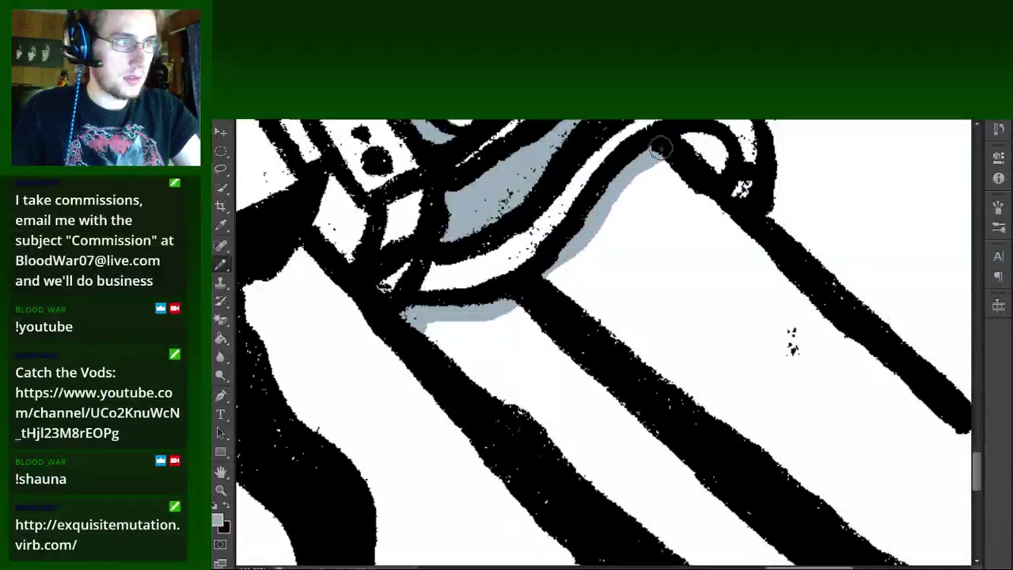
{"action": "scroll", "coordinate": [669, 145], "scroll_direction": "down", "scroll_amount": 2}
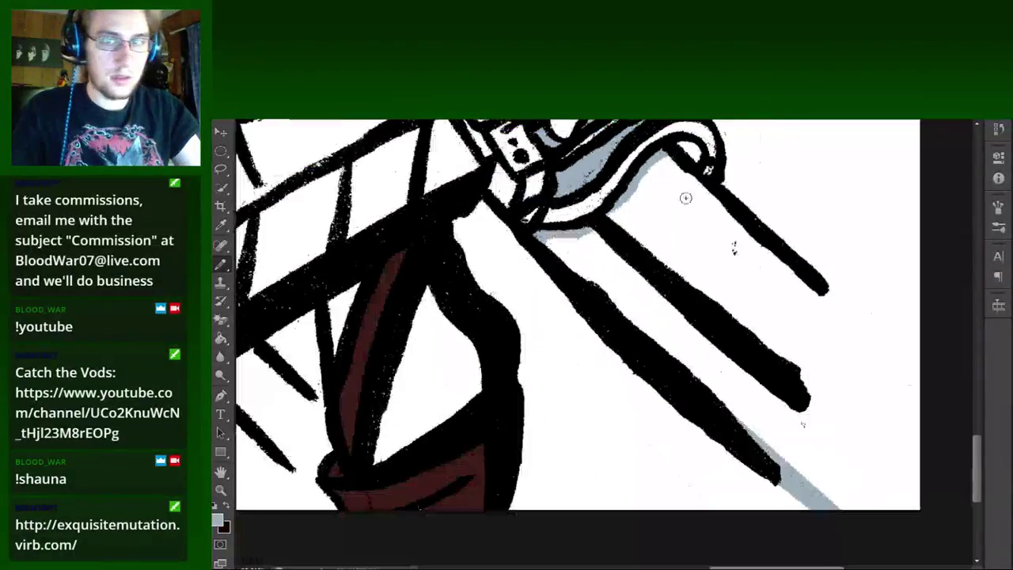
{"action": "scroll", "coordinate": [686, 197], "scroll_direction": "down", "scroll_amount": 2}
{"action": "scroll", "coordinate": [475, 152], "scroll_direction": "down", "scroll_amount": 2}
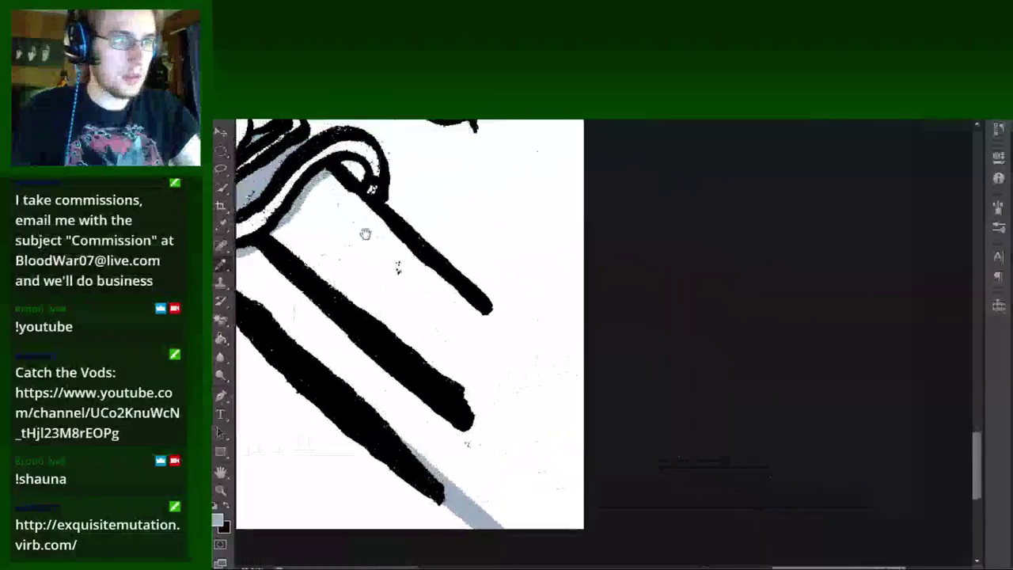
{"action": "left_click", "coordinate": [646, 445], "text": "shift"}
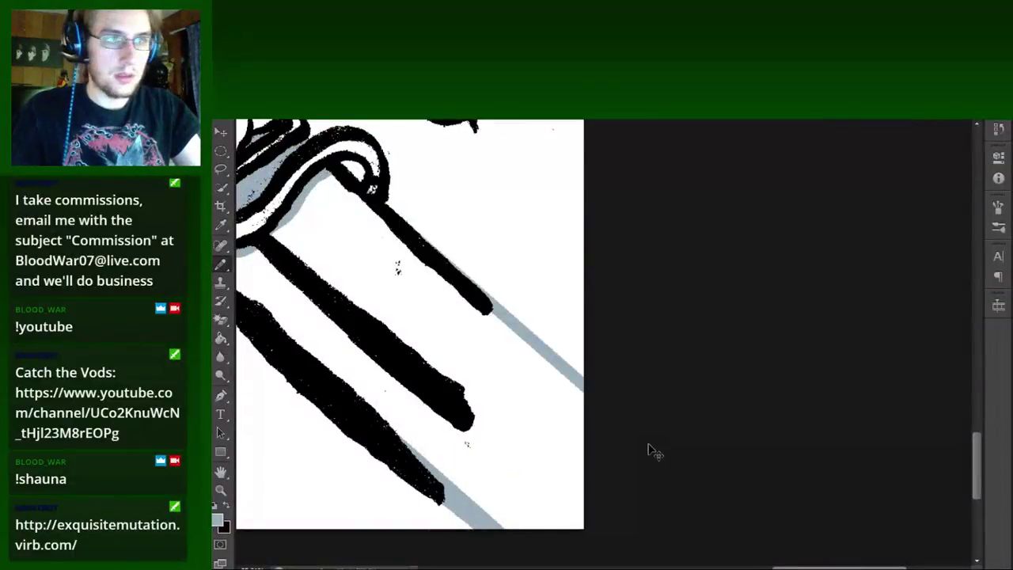
{"action": "key", "text": "ctrl+z"}
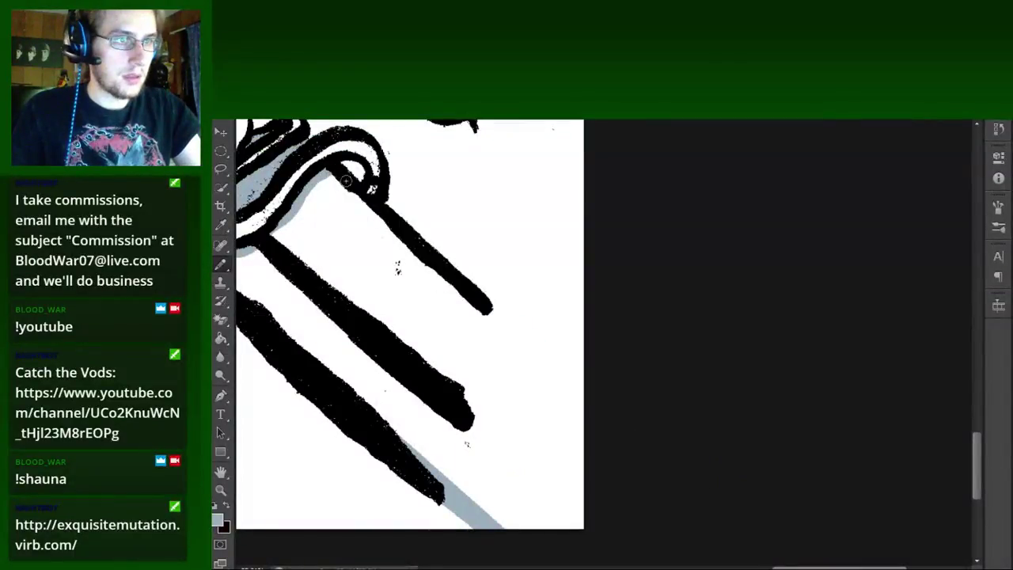
{"action": "left_click", "coordinate": [597, 412], "text": "shift"}
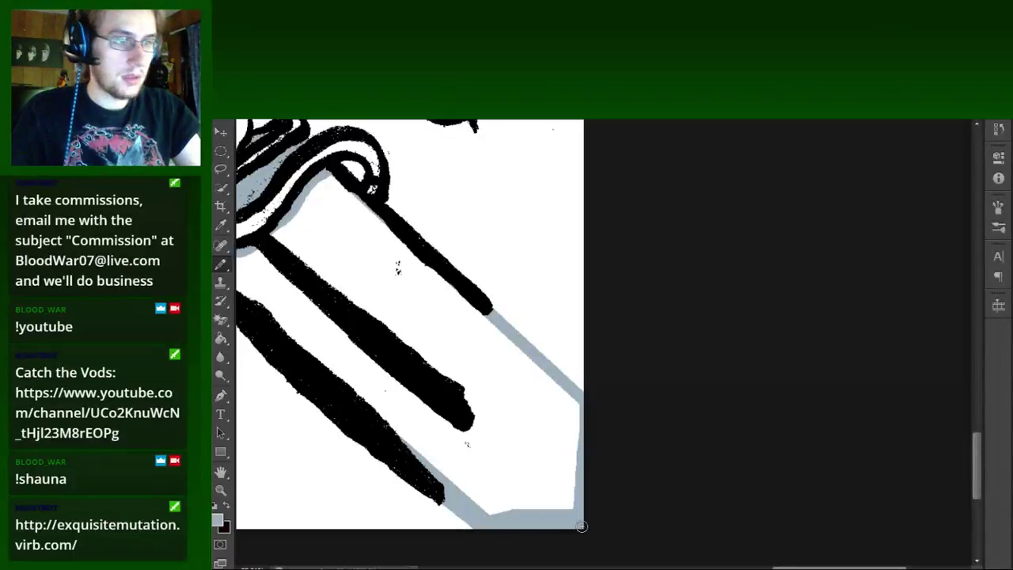
{"action": "scroll", "coordinate": [376, 357], "scroll_direction": "down", "scroll_amount": 2}
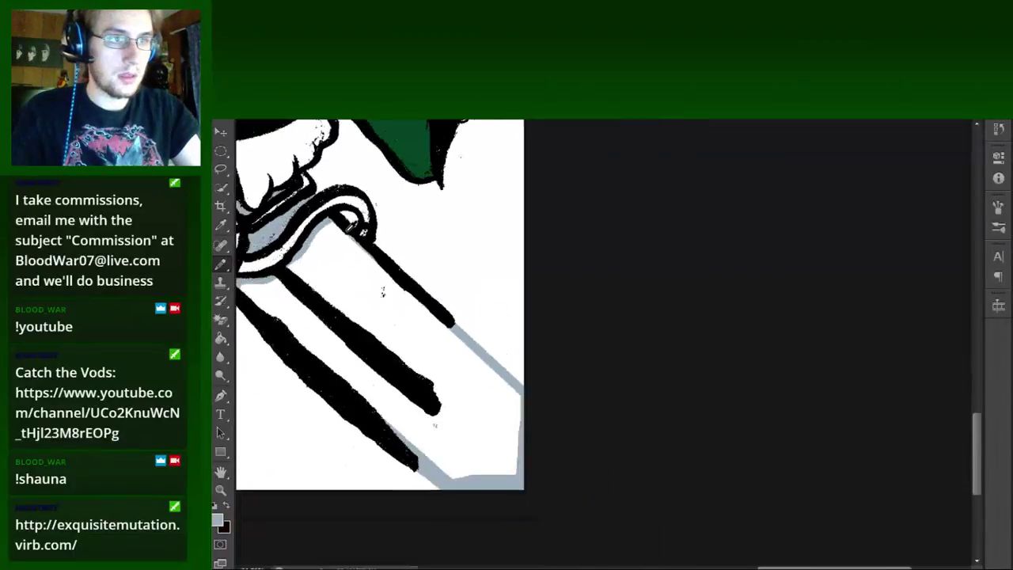
Patch the grey below the hilt and fill the white area beside the blade grey-blue.
{"action": "scroll", "coordinate": [337, 273], "scroll_direction": "up", "scroll_amount": 1}
{"action": "scroll", "coordinate": [337, 273], "scroll_direction": "up", "scroll_amount": 1}
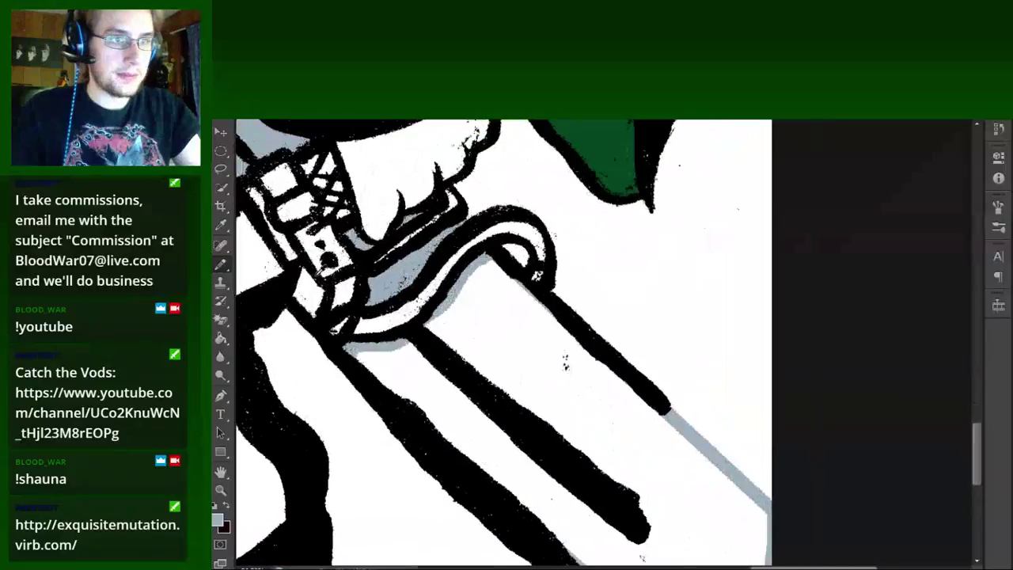
{"action": "scroll", "coordinate": [336, 273], "scroll_direction": "down", "scroll_amount": 1}
{"action": "scroll", "coordinate": [336, 273], "scroll_direction": "up", "scroll_amount": 1}
{"action": "scroll", "coordinate": [337, 273], "scroll_direction": "up", "scroll_amount": 1}
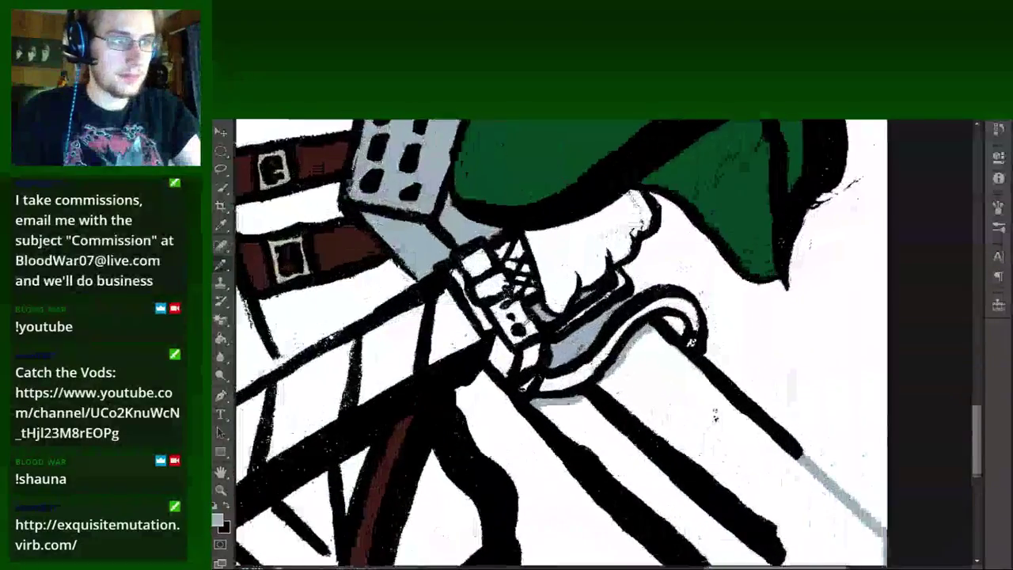
{"action": "scroll", "coordinate": [337, 273], "scroll_direction": "up", "scroll_amount": 1}
{"action": "scroll", "coordinate": [497, 369], "scroll_direction": "up", "scroll_amount": 1}
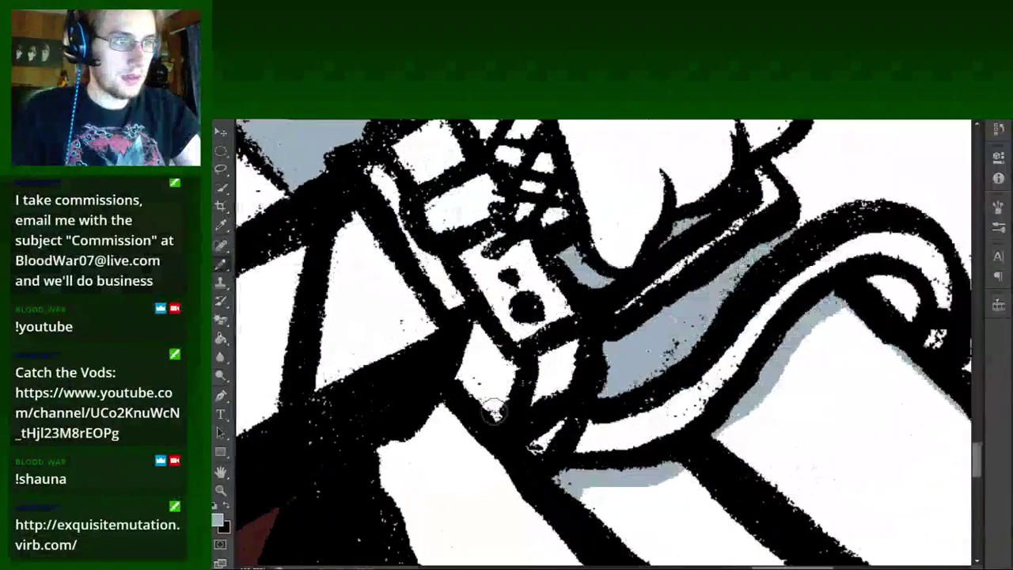
{"action": "mouse_move", "coordinate": [494, 412]}
{"action": "left_mouse_down"}
{"action": "mouse_move", "coordinate": [504, 365]}
{"action": "mouse_move", "coordinate": [479, 329]}
{"action": "left_mouse_up"}
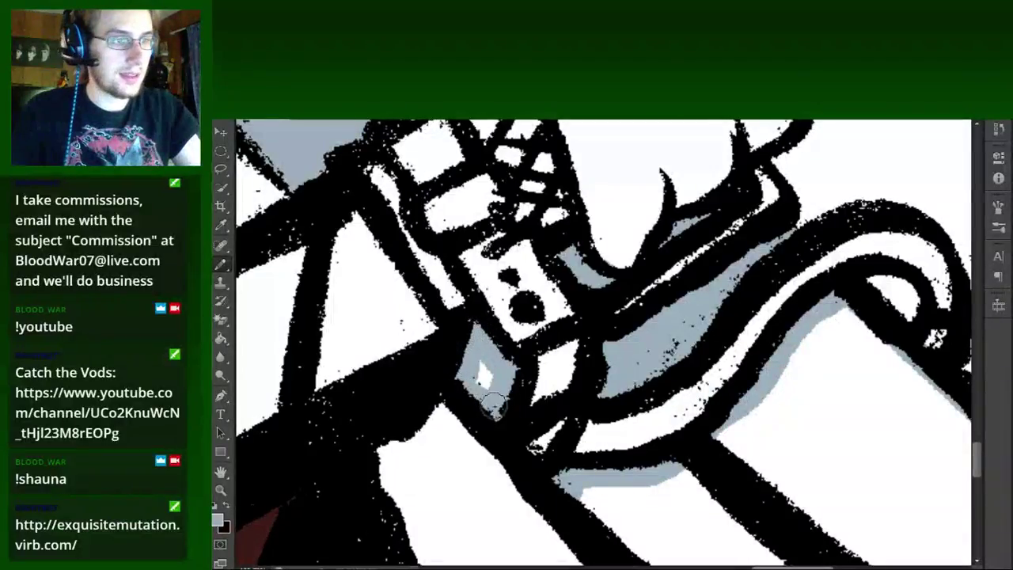
{"action": "left_click_drag", "start_coordinate": [493, 404], "coordinate": [465, 352]}
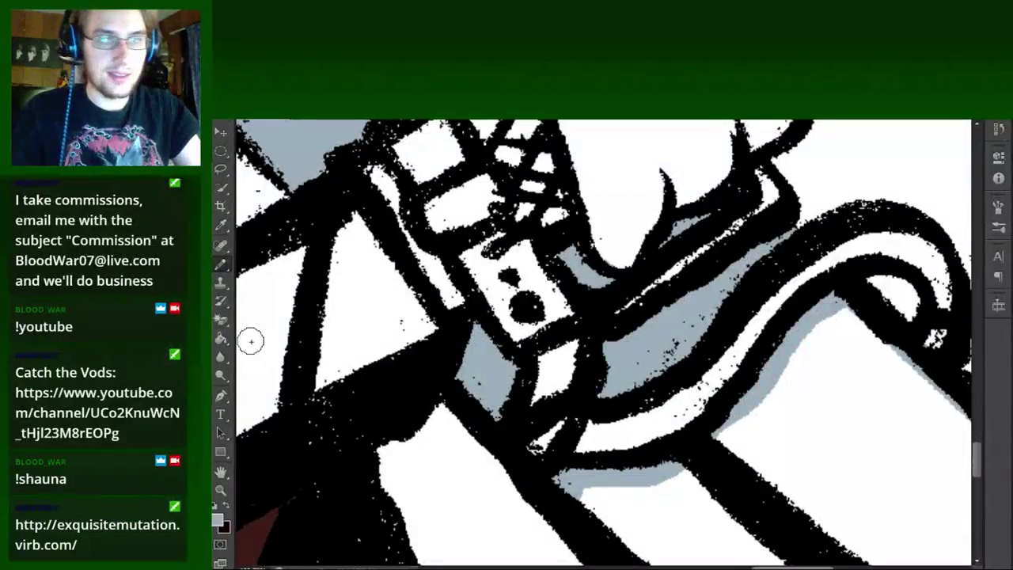
{"action": "left_click", "coordinate": [808, 442]}
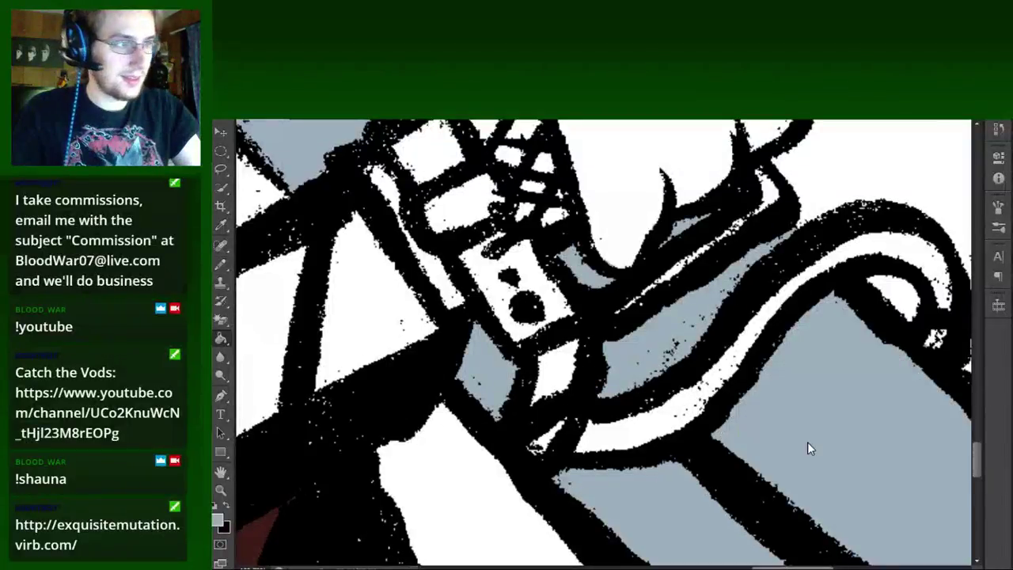
{"action": "scroll", "coordinate": [807, 442], "scroll_direction": "down", "scroll_amount": 3}
Paint grey shading along the lower diagonal strap line and erase its upper excess.
{"action": "scroll", "coordinate": [911, 410], "scroll_direction": "down", "scroll_amount": 2}
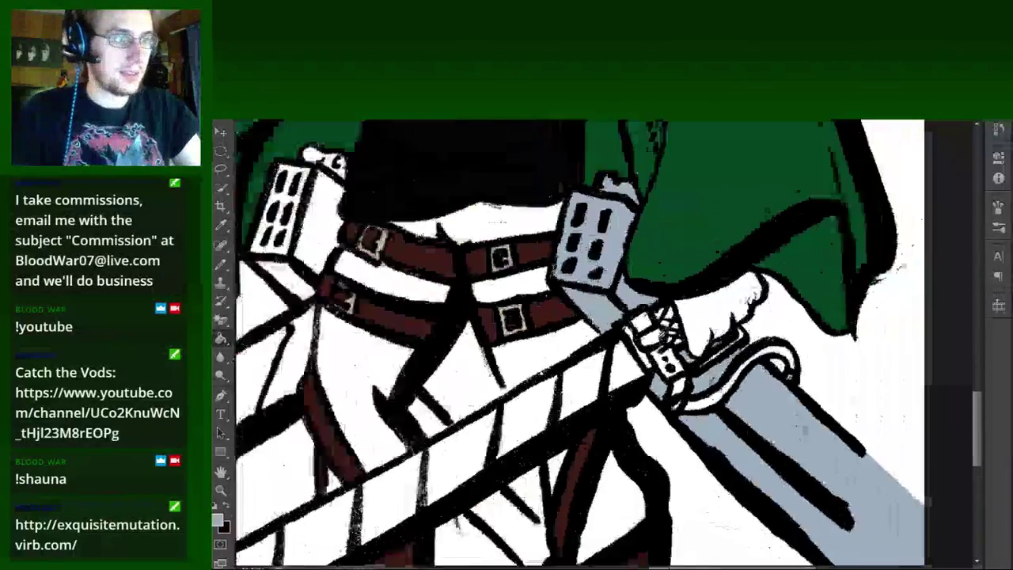
{"action": "scroll", "coordinate": [570, 321], "scroll_direction": "down", "scroll_amount": 2}
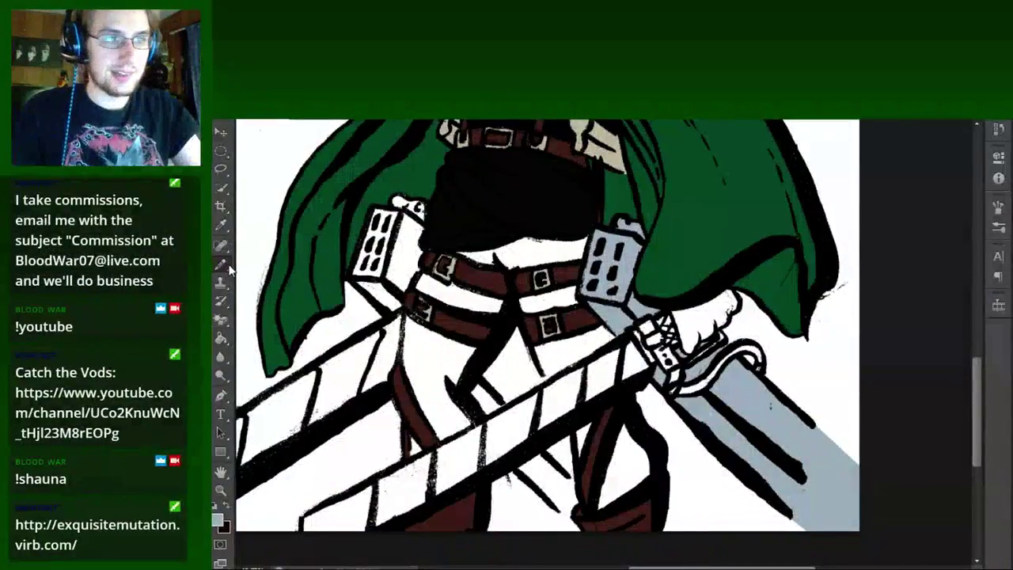
{"action": "scroll", "coordinate": [522, 467], "scroll_direction": "up", "scroll_amount": 2}
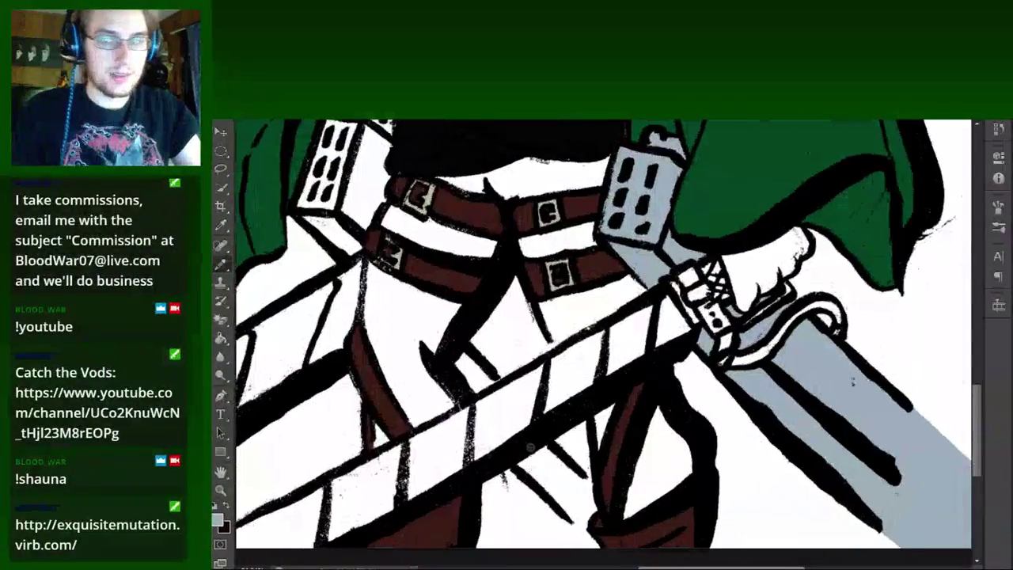
{"action": "scroll", "coordinate": [531, 447], "scroll_direction": "up", "scroll_amount": 1}
{"action": "scroll", "coordinate": [475, 388], "scroll_direction": "up", "scroll_amount": 1}
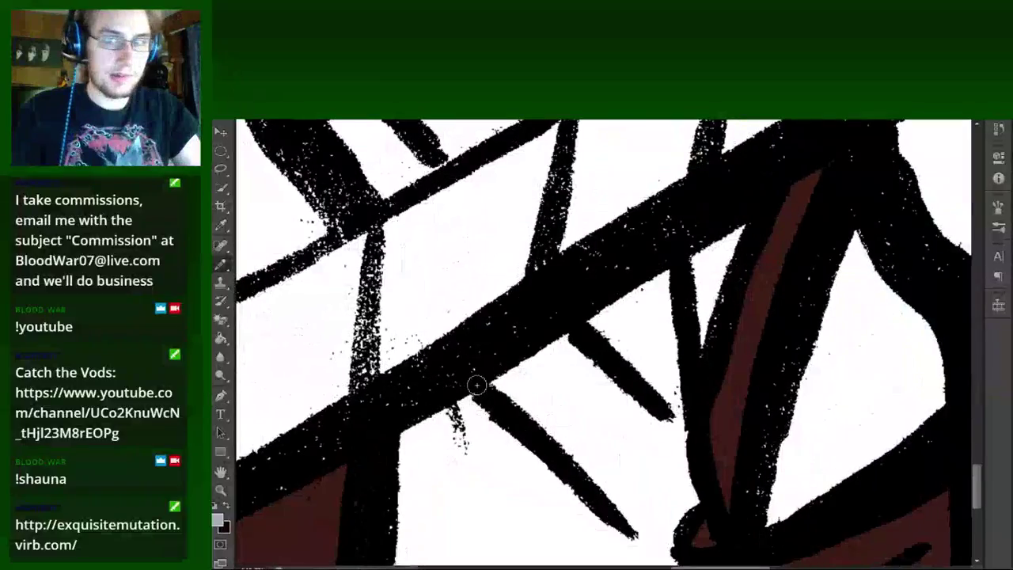
{"action": "mouse_move", "coordinate": [485, 392]}
{"action": "left_mouse_down"}
{"action": "mouse_move", "coordinate": [645, 528]}
{"action": "mouse_move", "coordinate": [515, 314]}
{"action": "left_mouse_up"}
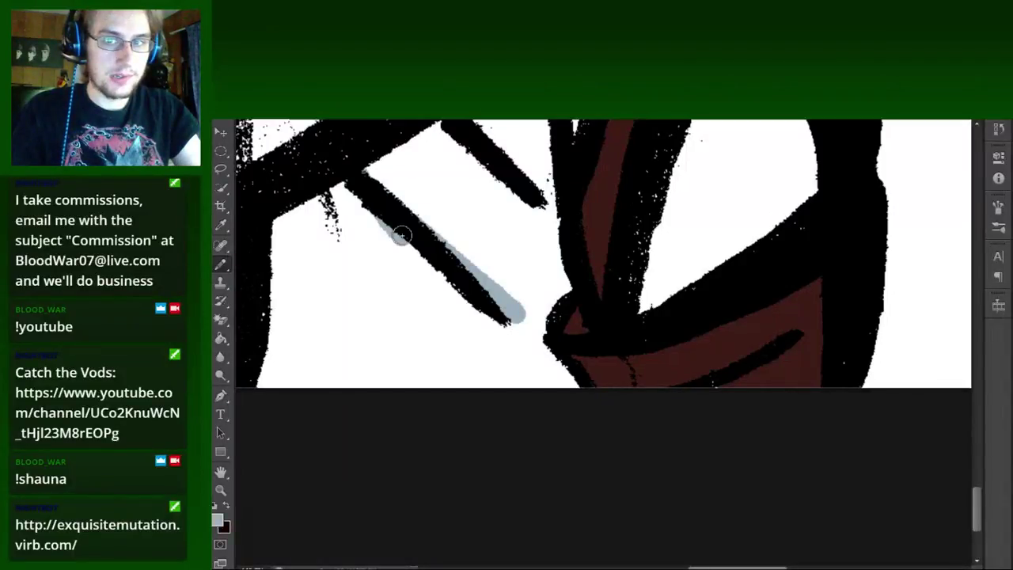
{"action": "left_click_drag", "start_coordinate": [420, 252], "coordinate": [369, 187]}
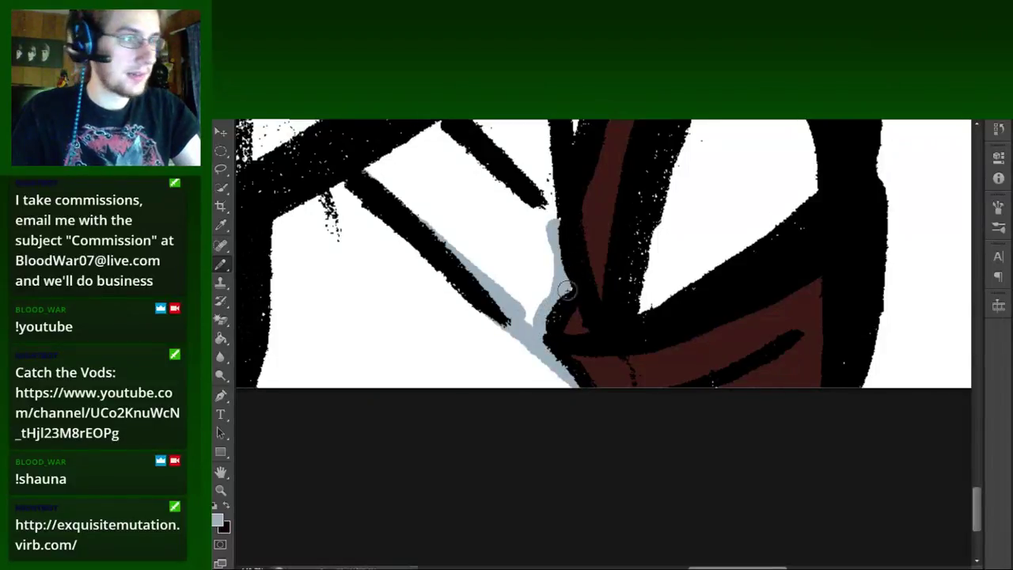
Add grey shading up the black line's edge beside the brown leg strap.
{"action": "left_click_drag", "start_coordinate": [564, 272], "coordinate": [551, 173]}
{"action": "scroll", "coordinate": [552, 171], "scroll_direction": "up", "scroll_amount": 3}
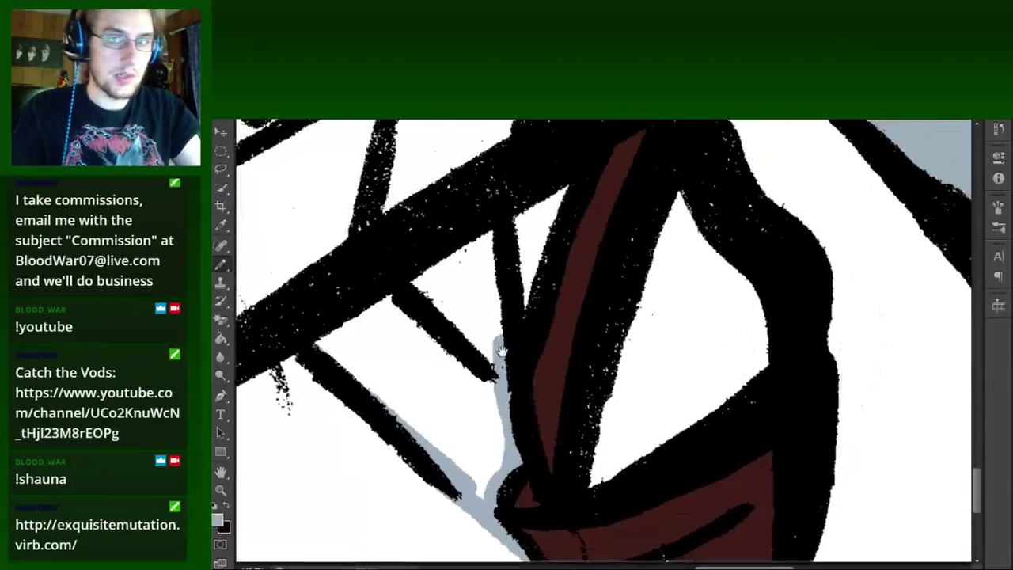
{"action": "scroll", "coordinate": [546, 348], "scroll_direction": "down", "scroll_amount": 2}
{"action": "scroll", "coordinate": [545, 348], "scroll_direction": "down", "scroll_amount": 2}
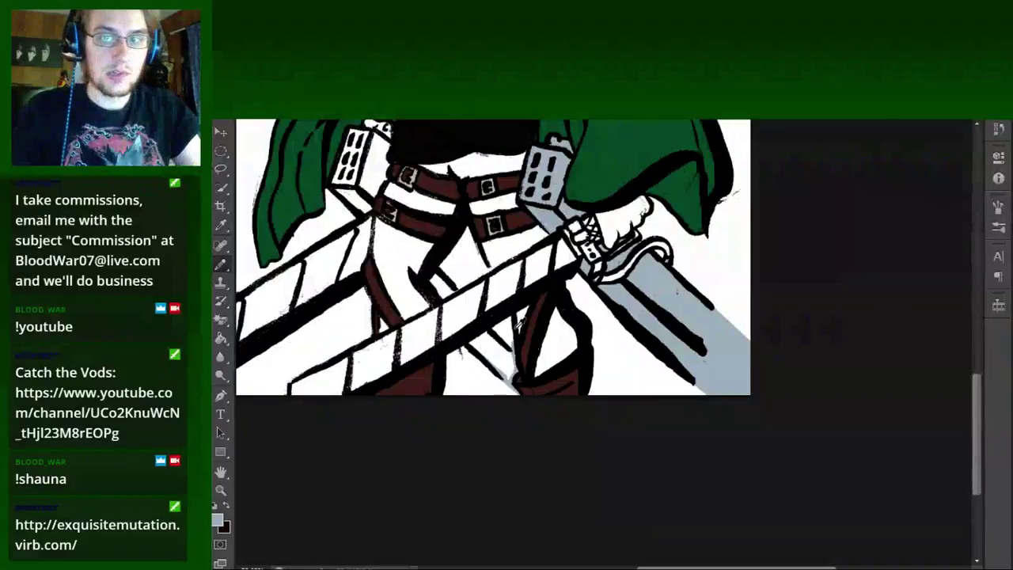
{"action": "scroll", "coordinate": [519, 324], "scroll_direction": "up", "scroll_amount": 2}
{"action": "scroll", "coordinate": [518, 324], "scroll_direction": "up", "scroll_amount": 2}
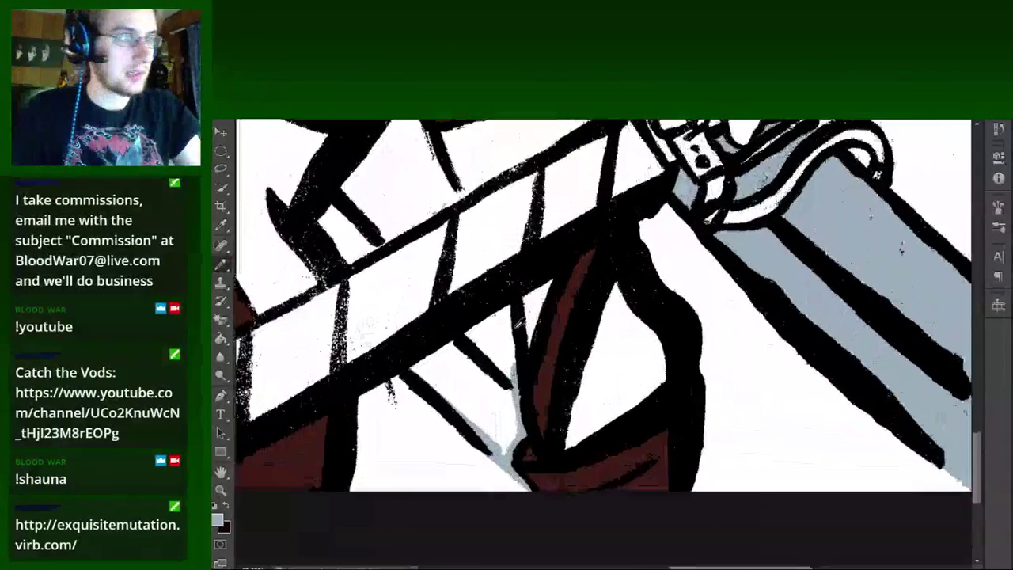
{"action": "scroll", "coordinate": [508, 344], "scroll_direction": "up", "scroll_amount": 1}
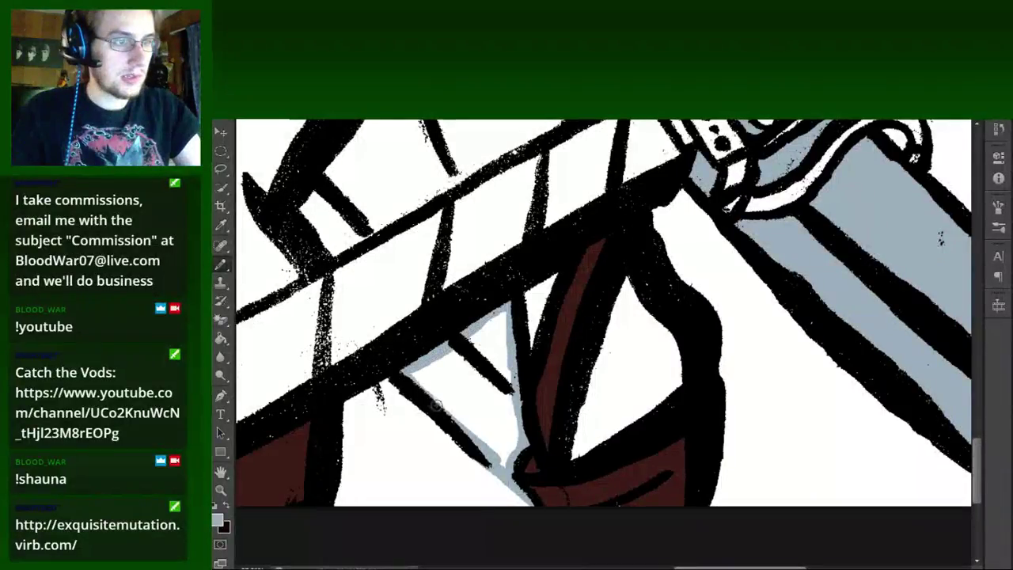
{"action": "scroll", "coordinate": [464, 420], "scroll_direction": "up", "scroll_amount": 3}
Brush grey shading along the black strap edges near the belts.
{"action": "left_click_drag", "start_coordinate": [426, 287], "coordinate": [468, 354]}
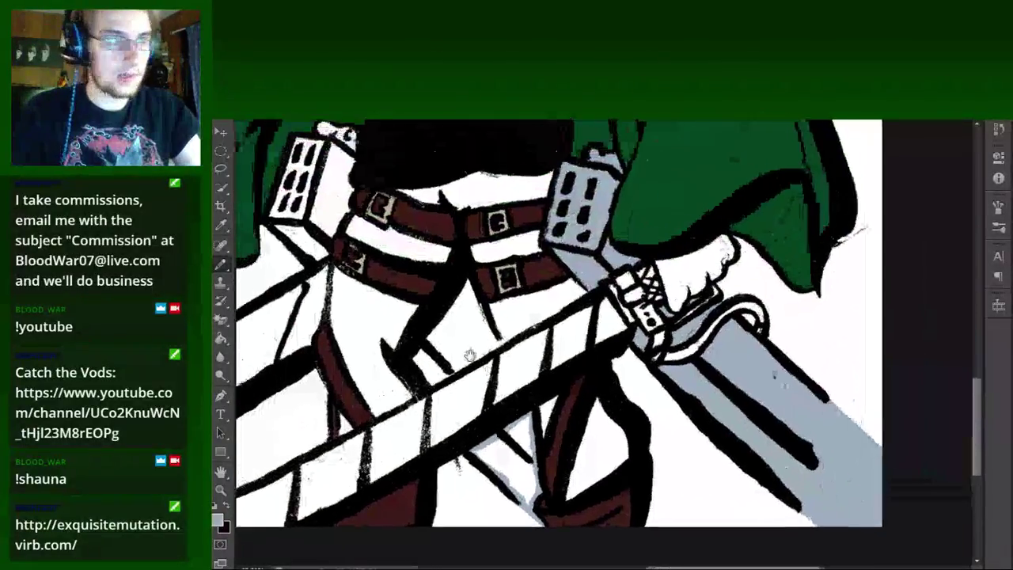
{"action": "scroll", "coordinate": [469, 355], "scroll_direction": "up", "scroll_amount": 3}
{"action": "scroll", "coordinate": [444, 355], "scroll_direction": "up", "scroll_amount": 3}
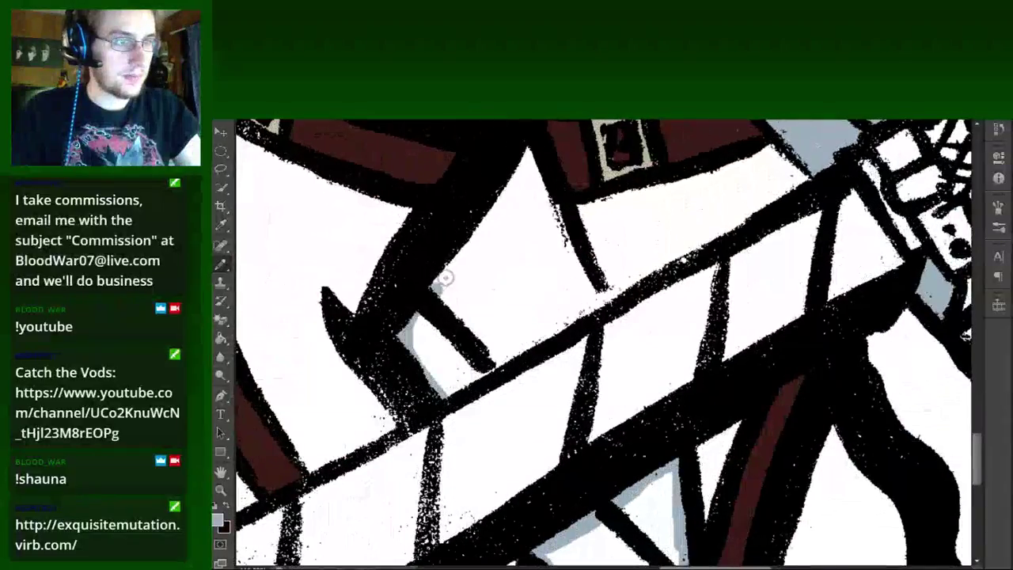
{"action": "left_click_drag", "start_coordinate": [445, 278], "coordinate": [559, 243]}
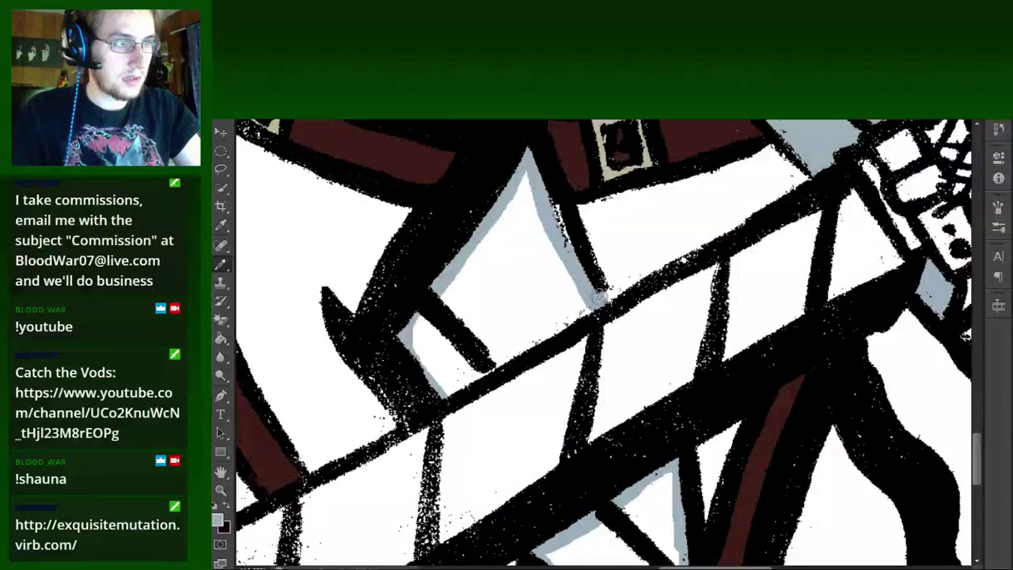
{"action": "left_click_drag", "start_coordinate": [600, 297], "coordinate": [458, 389]}
{"action": "key", "text": "ctrl+minus"}
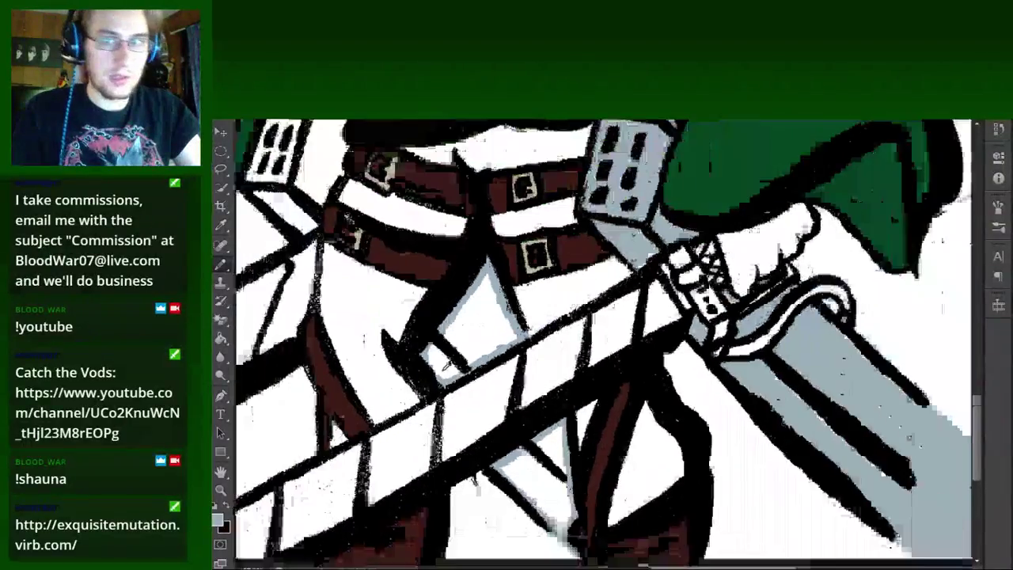
{"action": "key", "text": "ctrl+minus"}
{"action": "key", "text": "ctrl+minus"}
{"action": "key", "text": "ctrl+plus"}
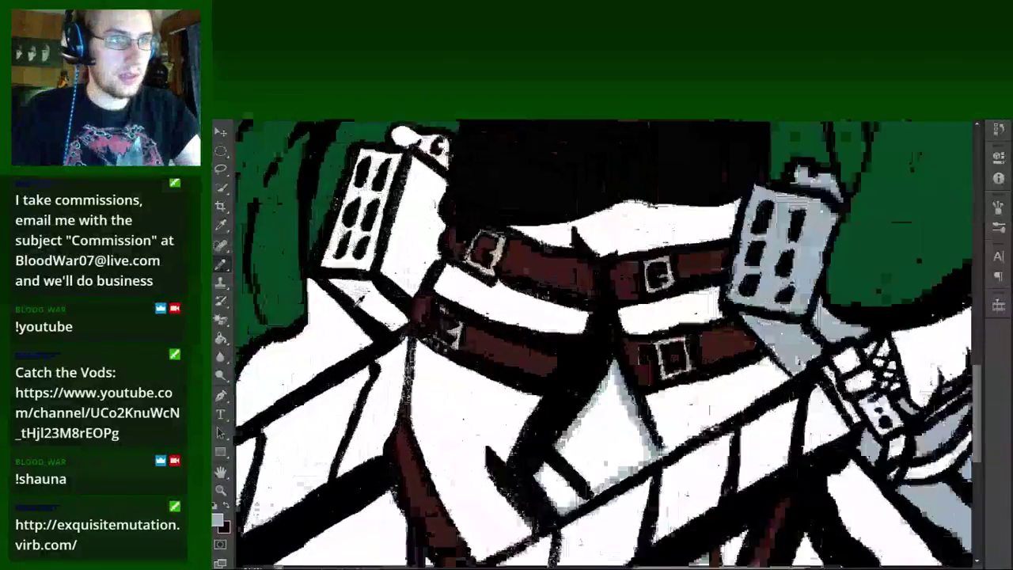
{"action": "key", "text": "ctrl+plus"}
{"action": "key", "text": "ctrl+plus"}
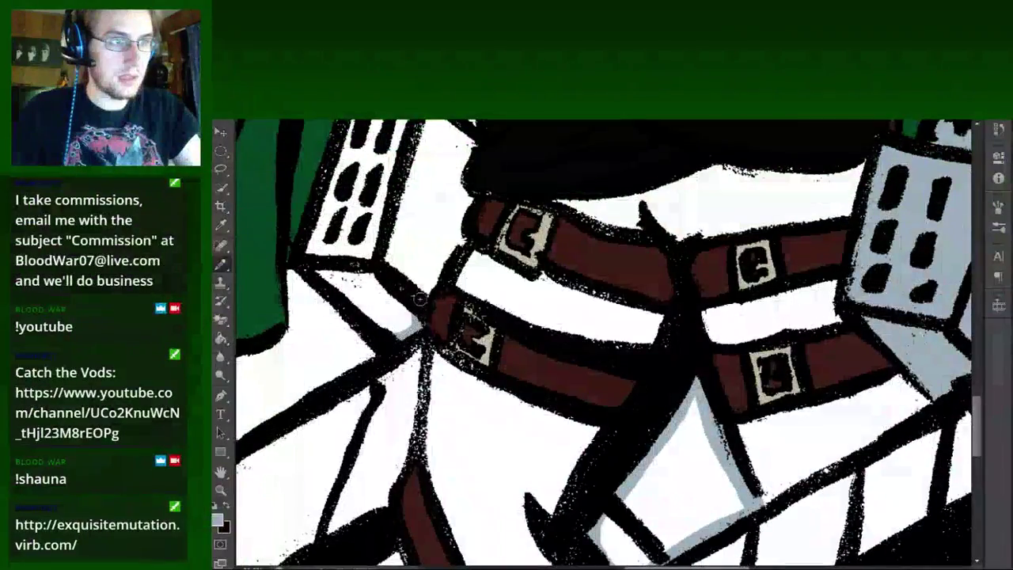
Shade the white gear box edges grey, including its lower-left edge.
{"action": "left_click_drag", "start_coordinate": [412, 331], "coordinate": [472, 199]}
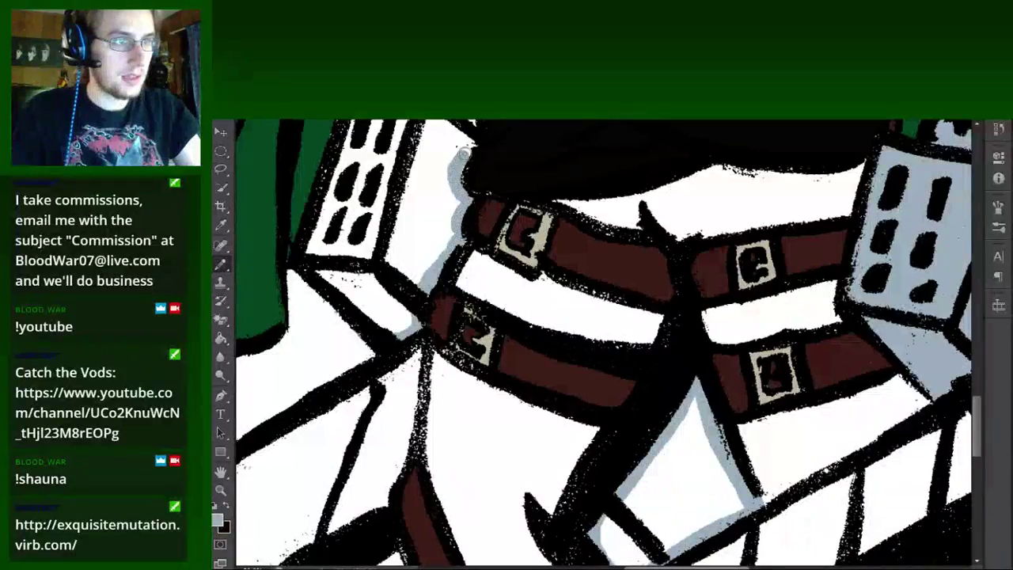
{"action": "left_click_drag", "start_coordinate": [466, 154], "coordinate": [446, 351]}
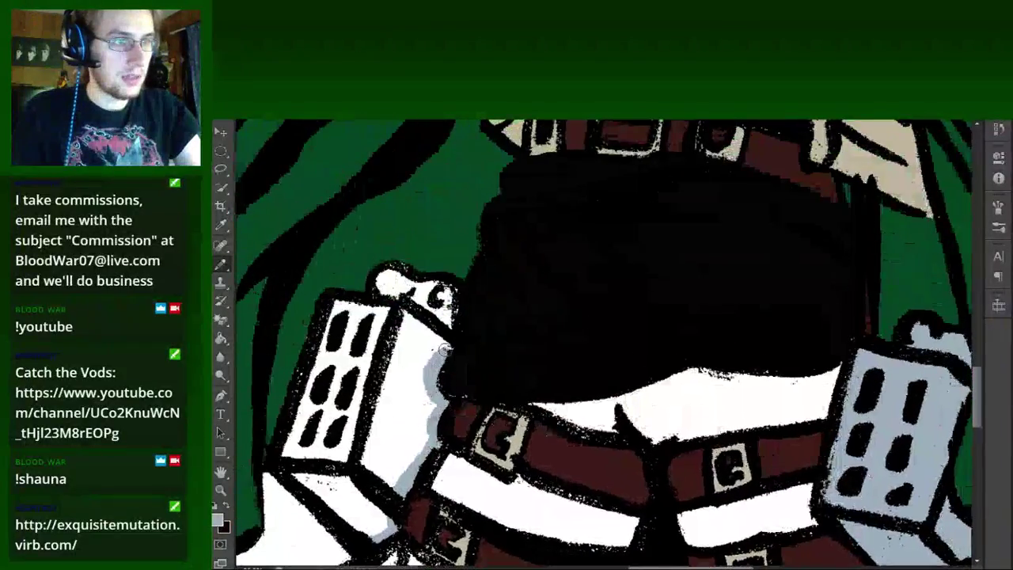
{"action": "left_click_drag", "start_coordinate": [431, 405], "coordinate": [453, 295]}
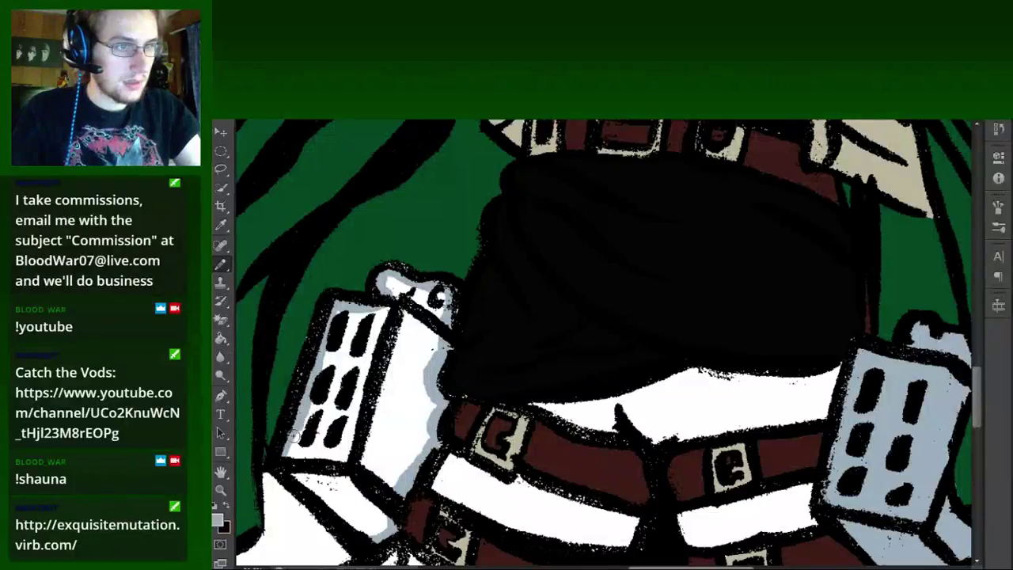
{"action": "left_click_drag", "start_coordinate": [287, 463], "coordinate": [348, 524]}
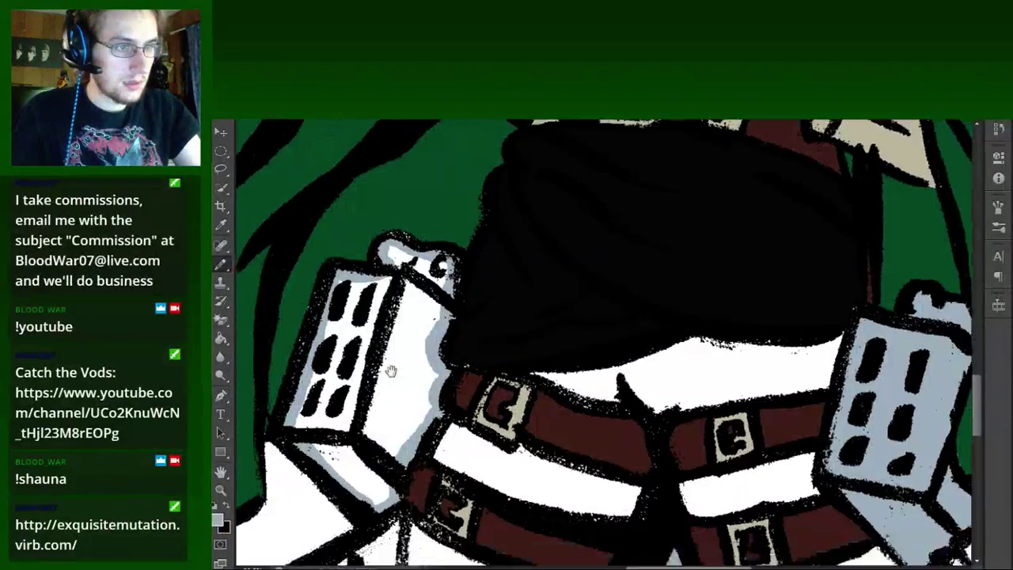
Set the foreground painting colour to darker grey 666e75.
{"action": "scroll", "coordinate": [366, 538], "scroll_direction": "down", "scroll_amount": 5}
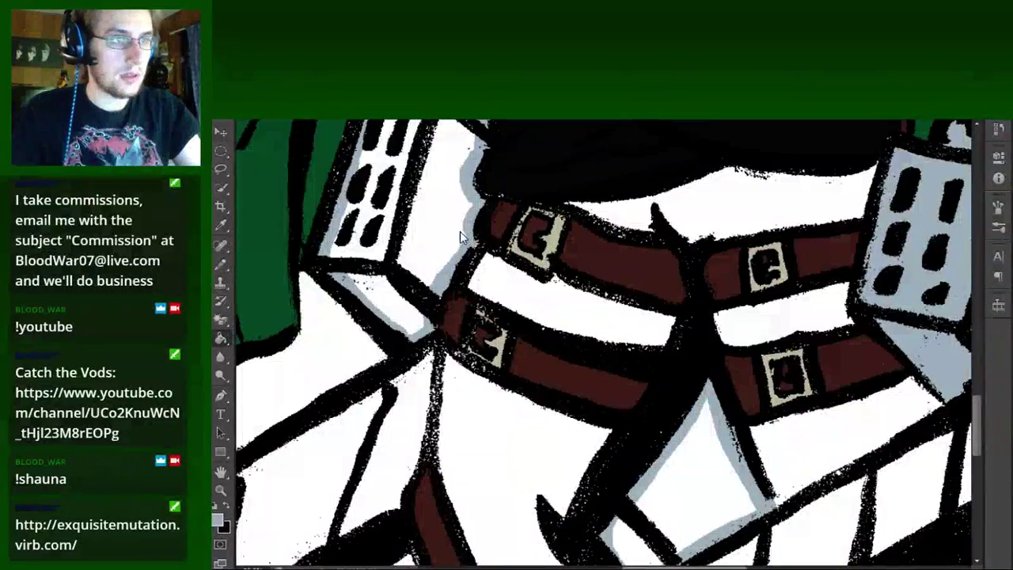
{"action": "scroll", "coordinate": [475, 297], "scroll_direction": "down", "scroll_amount": 3}
{"action": "scroll", "coordinate": [475, 297], "scroll_direction": "right", "scroll_amount": 3}
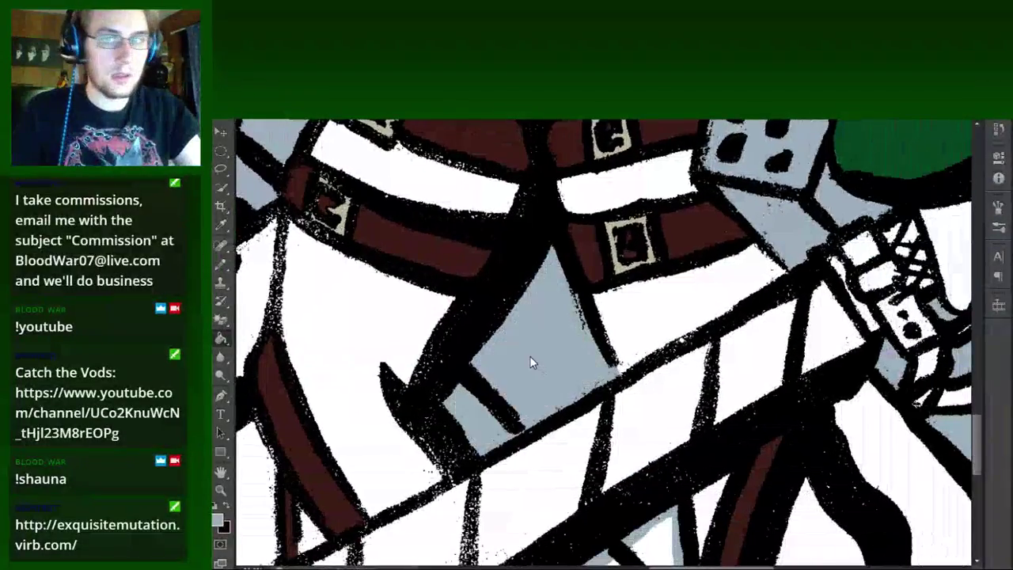
{"action": "scroll", "coordinate": [532, 362], "scroll_direction": "down", "scroll_amount": 2}
{"action": "scroll", "coordinate": [532, 362], "scroll_direction": "down", "scroll_amount": 2}
{"action": "scroll", "coordinate": [532, 362], "scroll_direction": "down", "scroll_amount": 2}
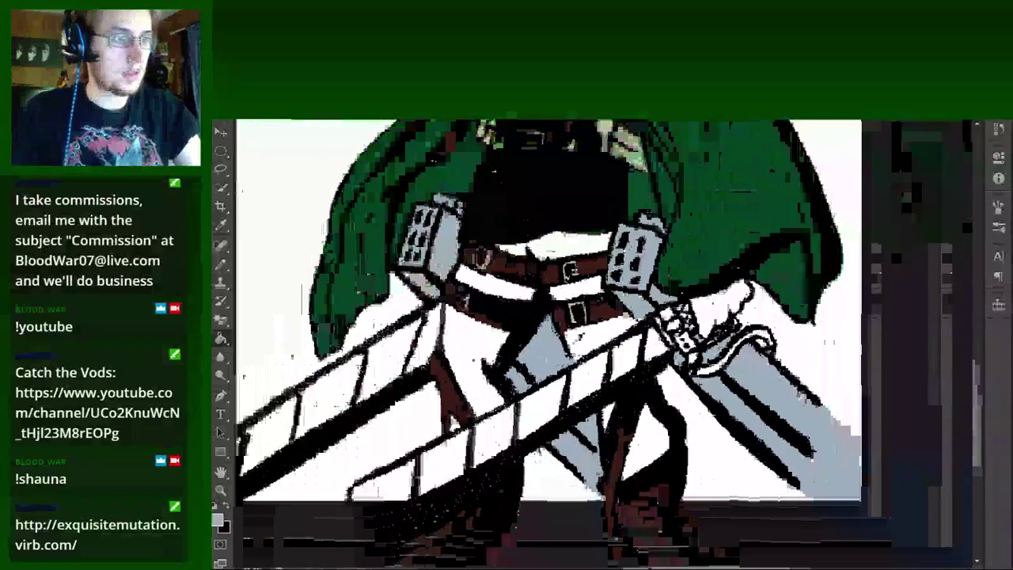
{"action": "scroll", "coordinate": [528, 311], "scroll_direction": "down", "scroll_amount": 2}
{"action": "scroll", "coordinate": [528, 311], "scroll_direction": "down", "scroll_amount": 2}
{"action": "scroll", "coordinate": [528, 311], "scroll_direction": "down", "scroll_amount": 1}
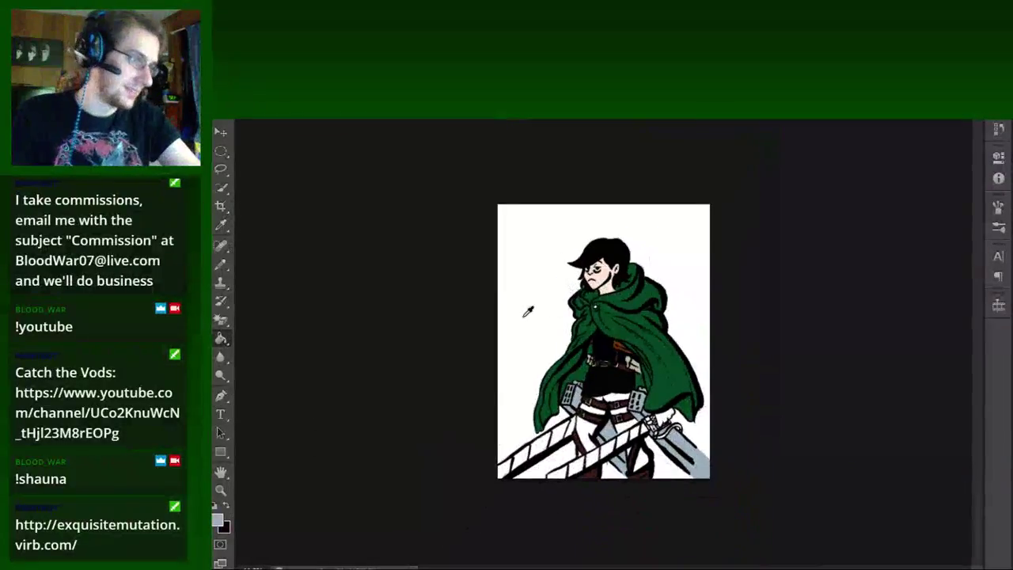
{"action": "scroll", "coordinate": [522, 380], "scroll_direction": "up", "scroll_amount": 1}
{"action": "scroll", "coordinate": [523, 380], "scroll_direction": "up", "scroll_amount": 1}
{"action": "scroll", "coordinate": [522, 380], "scroll_direction": "up", "scroll_amount": 1}
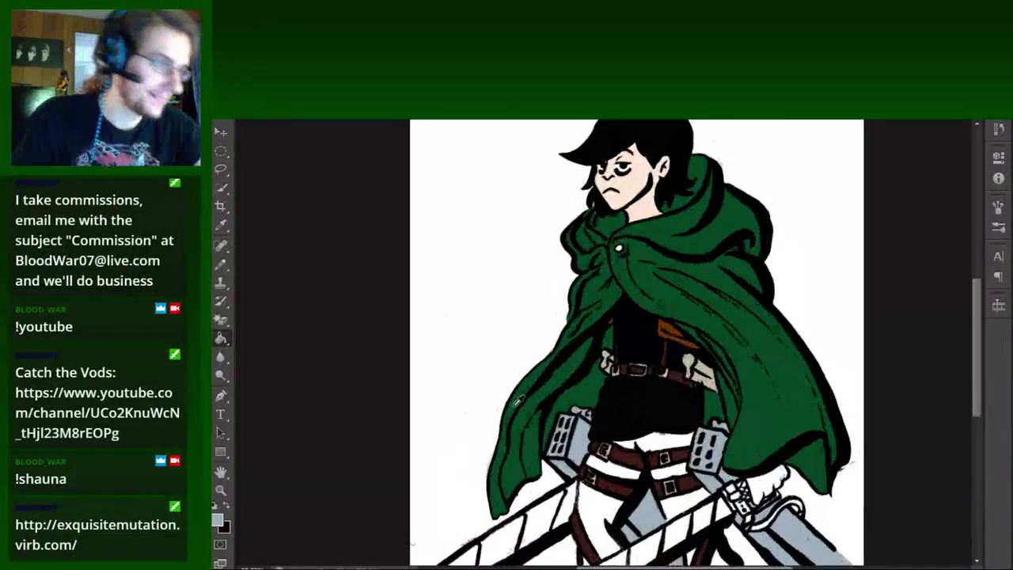
{"action": "scroll", "coordinate": [600, 469], "scroll_direction": "down", "scroll_amount": 3}
{"action": "scroll", "coordinate": [658, 435], "scroll_direction": "up", "scroll_amount": 2}
{"action": "scroll", "coordinate": [658, 435], "scroll_direction": "up", "scroll_amount": 2}
{"action": "scroll", "coordinate": [658, 435], "scroll_direction": "up", "scroll_amount": 1}
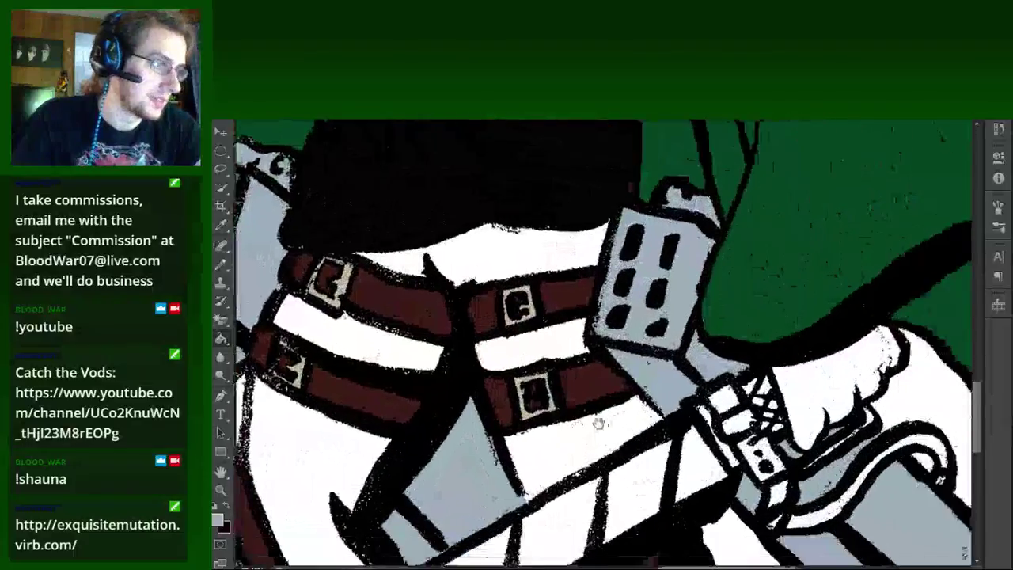
{"action": "scroll", "coordinate": [658, 436], "scroll_direction": "up", "scroll_amount": 1}
{"action": "left_click", "coordinate": [217, 518]}
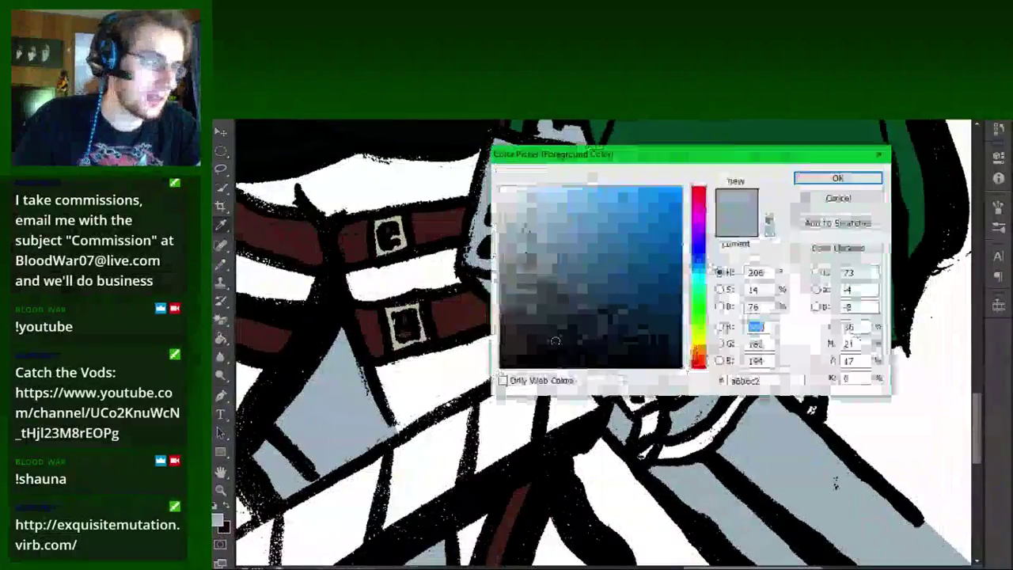
{"action": "left_click_drag", "start_coordinate": [511, 245], "coordinate": [523, 285]}
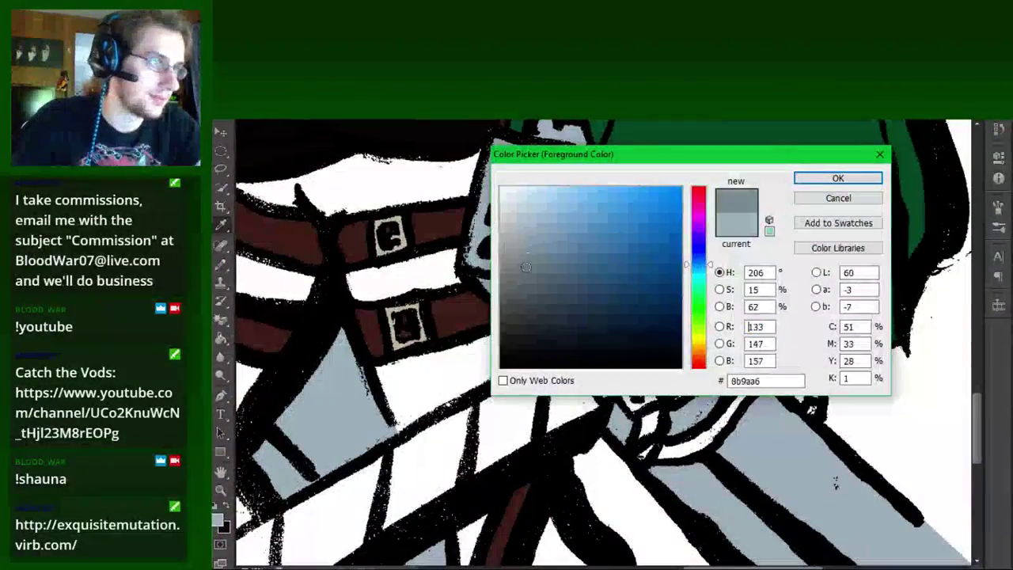
{"action": "left_click", "coordinate": [863, 183]}
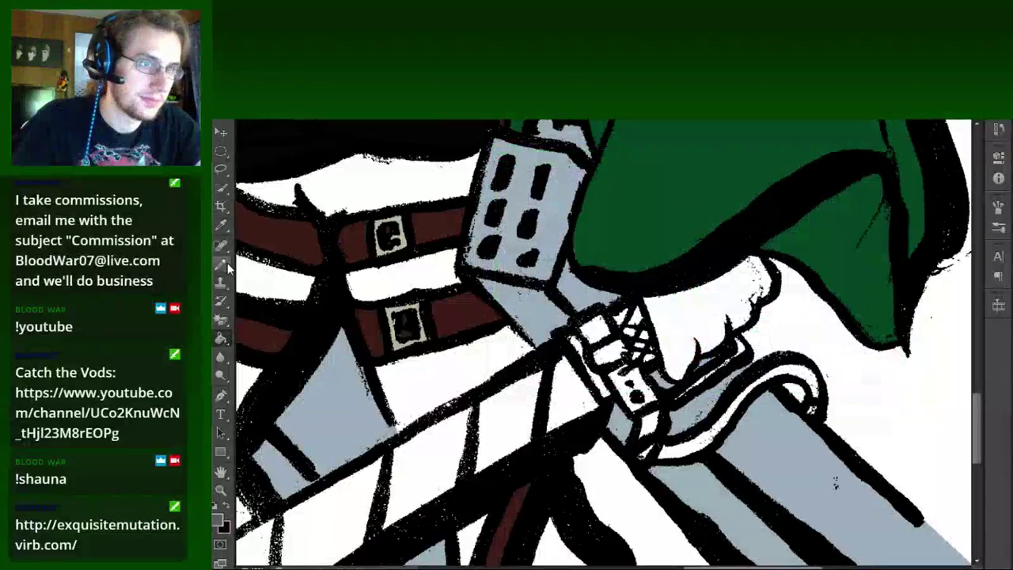
Shade the sword-hilt buckle edges in greys with a light grey highlight across it.
{"action": "key", "text": "ctrl+plus"}
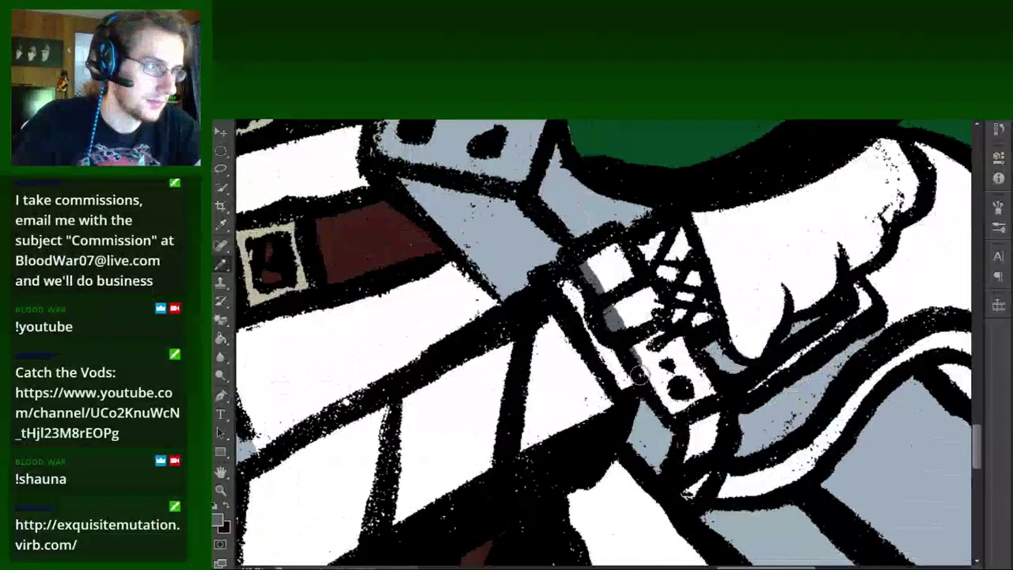
{"action": "mouse_move", "coordinate": [638, 374]}
{"action": "left_mouse_down"}
{"action": "mouse_move", "coordinate": [686, 491]}
{"action": "mouse_move", "coordinate": [709, 436]}
{"action": "left_mouse_up"}
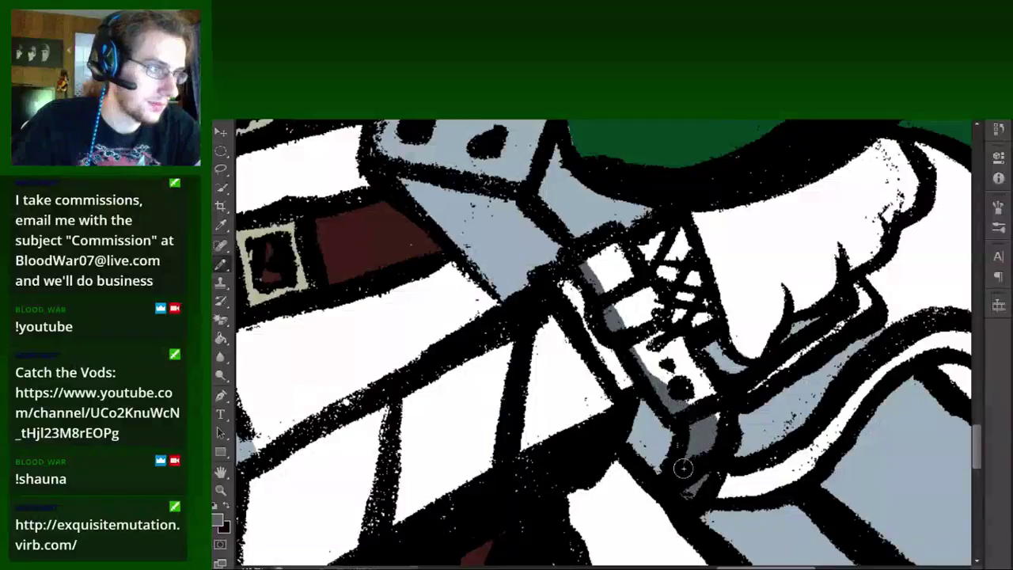
{"action": "mouse_move", "coordinate": [626, 265]}
{"action": "left_mouse_down"}
{"action": "mouse_move", "coordinate": [596, 263]}
{"action": "mouse_move", "coordinate": [631, 308]}
{"action": "left_mouse_up"}
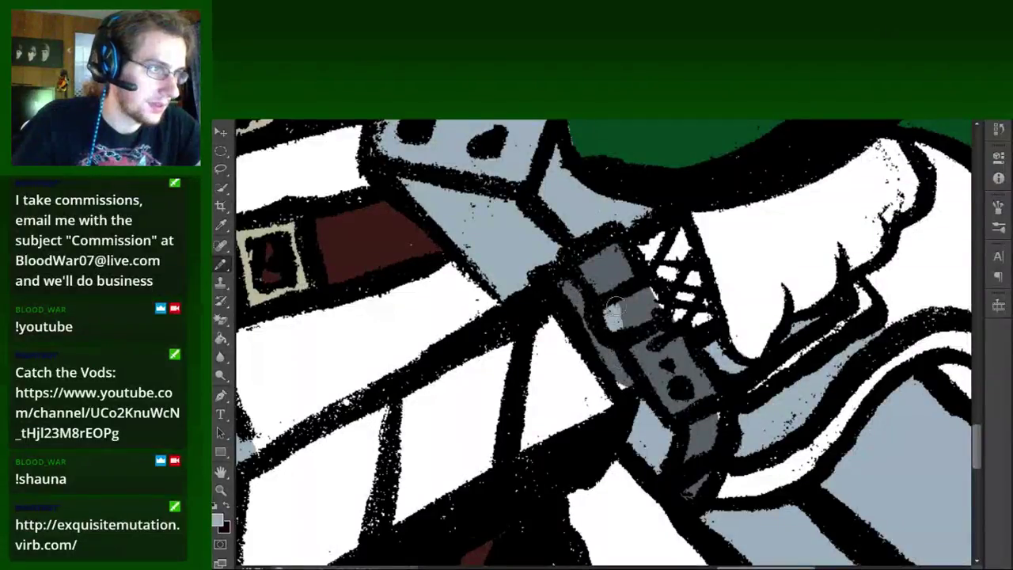
{"action": "left_click_drag", "start_coordinate": [616, 305], "coordinate": [656, 312]}
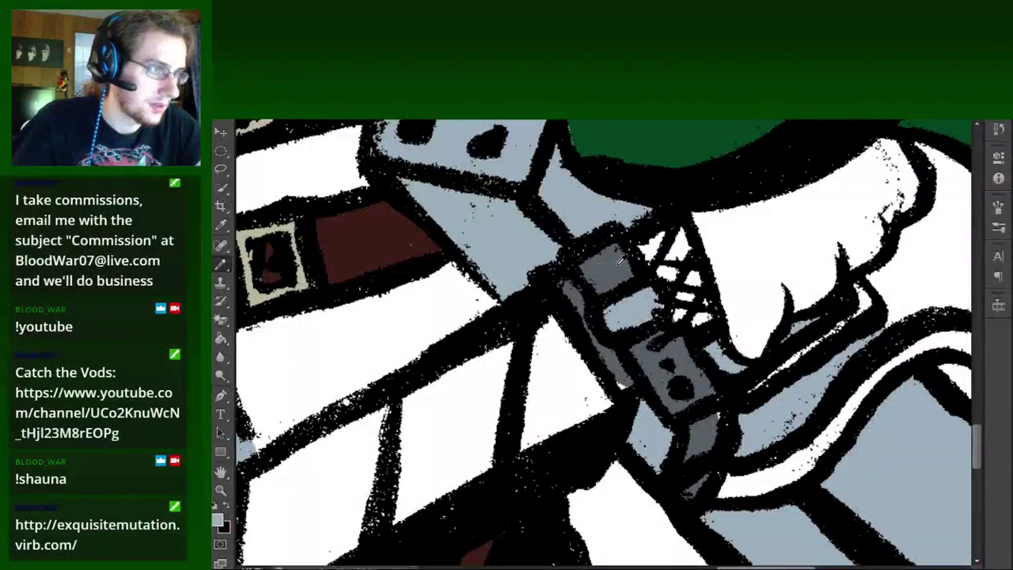
Cover the strap's white gap in black and clean up the buckle's black outlines.
{"action": "left_click_drag", "start_coordinate": [637, 391], "coordinate": [475, 364]}
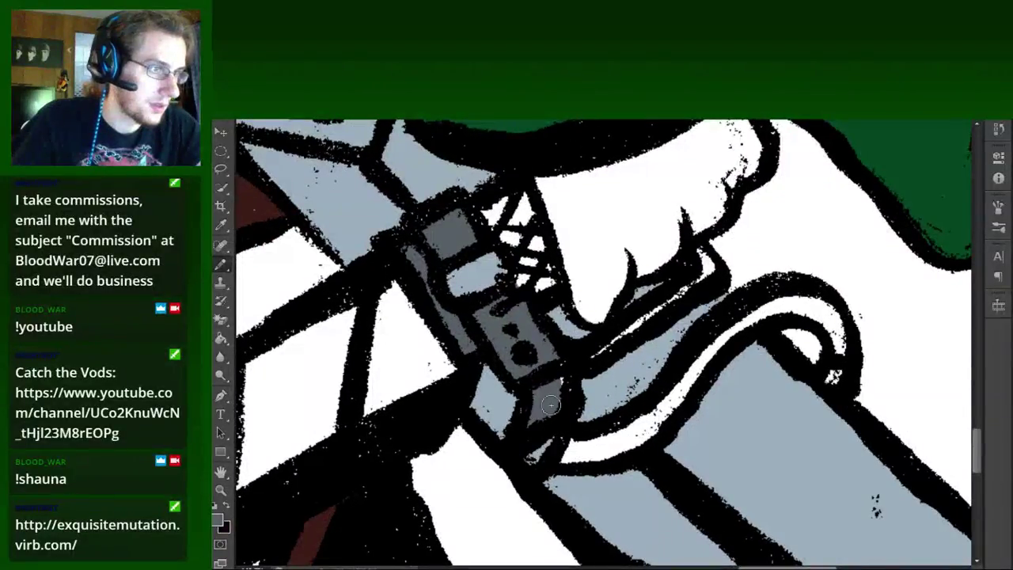
{"action": "mouse_move", "coordinate": [557, 468]}
{"action": "left_mouse_down"}
{"action": "mouse_move", "coordinate": [575, 434]}
{"action": "mouse_move", "coordinate": [718, 341]}
{"action": "mouse_move", "coordinate": [796, 303]}
{"action": "mouse_move", "coordinate": [831, 325]}
{"action": "mouse_move", "coordinate": [739, 318]}
{"action": "left_mouse_up"}
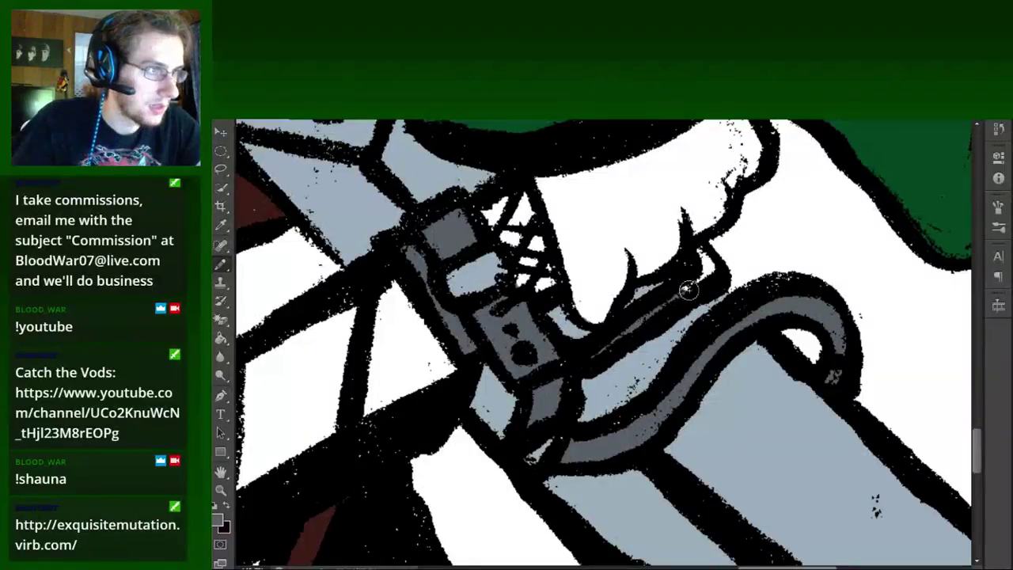
{"action": "left_click_drag", "start_coordinate": [687, 292], "coordinate": [703, 260]}
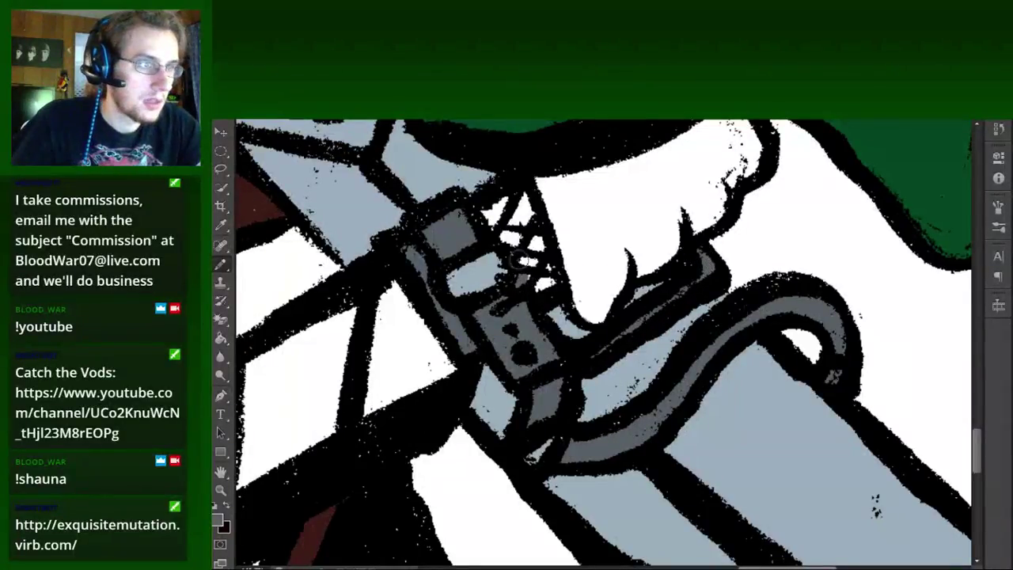
{"action": "left_click_drag", "start_coordinate": [518, 261], "coordinate": [486, 212]}
{"action": "mouse_move", "coordinate": [526, 186]}
{"action": "left_mouse_down"}
{"action": "mouse_move", "coordinate": [546, 281]}
{"action": "mouse_move", "coordinate": [523, 241]}
{"action": "mouse_move", "coordinate": [516, 198]}
{"action": "left_mouse_up"}
{"action": "key", "text": "ctrl+minus"}
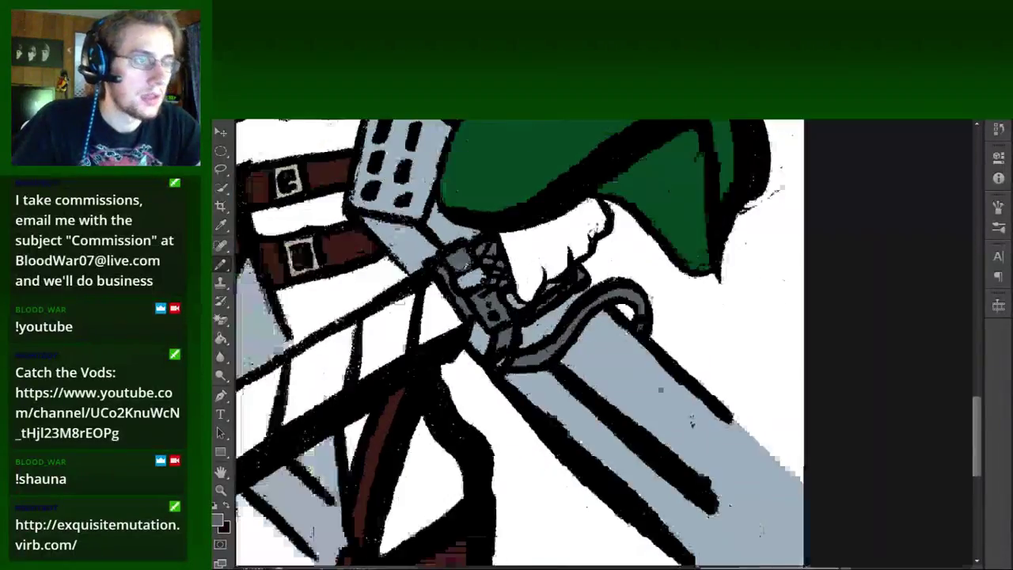
{"action": "key", "text": "ctrl+minus"}
{"action": "key", "text": "ctrl+minus"}
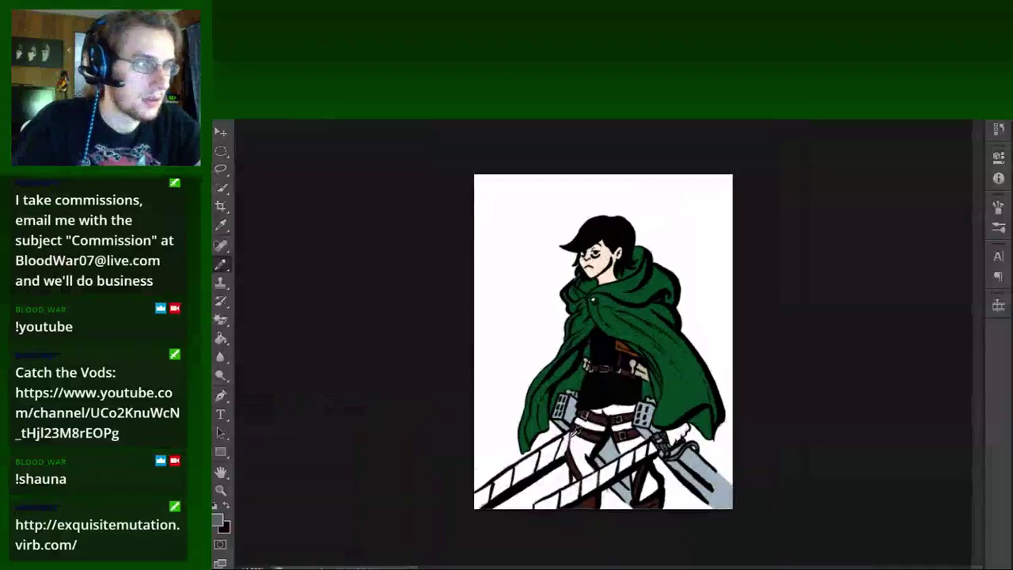
Merge the colour layer down and erase the white background with the Background Eraser.
{"action": "key", "text": "ctrl+plus"}
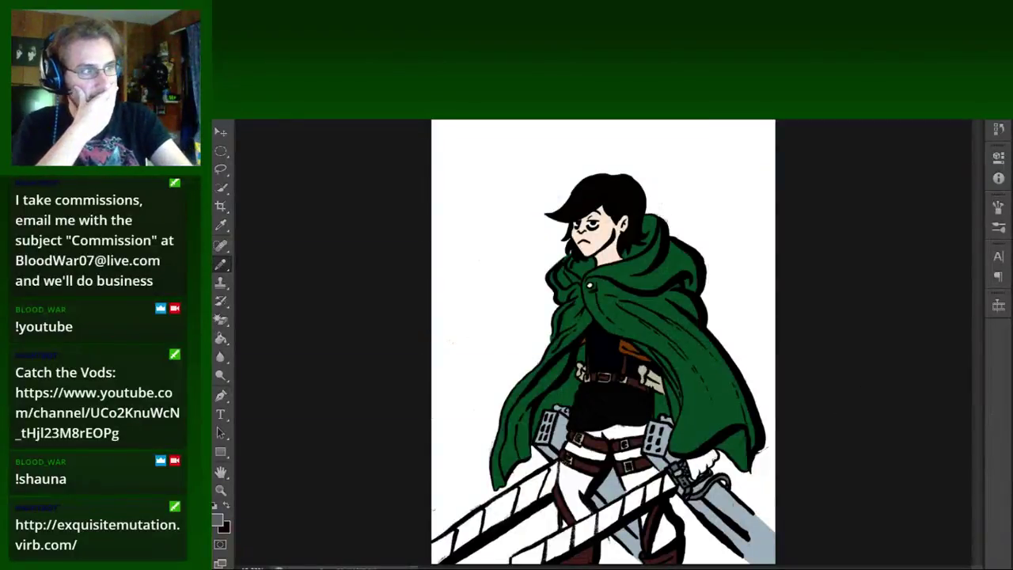
{"action": "right_click", "coordinate": [897, 124]}
{"action": "left_click", "coordinate": [935, 405]}
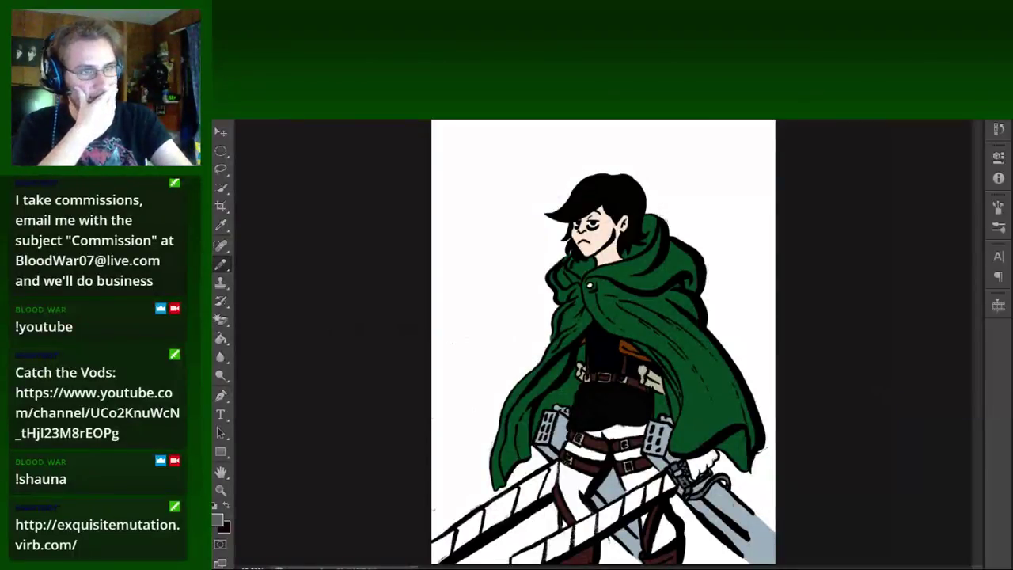
{"action": "key", "text": "e"}
{"action": "left_click", "coordinate": [465, 361]}
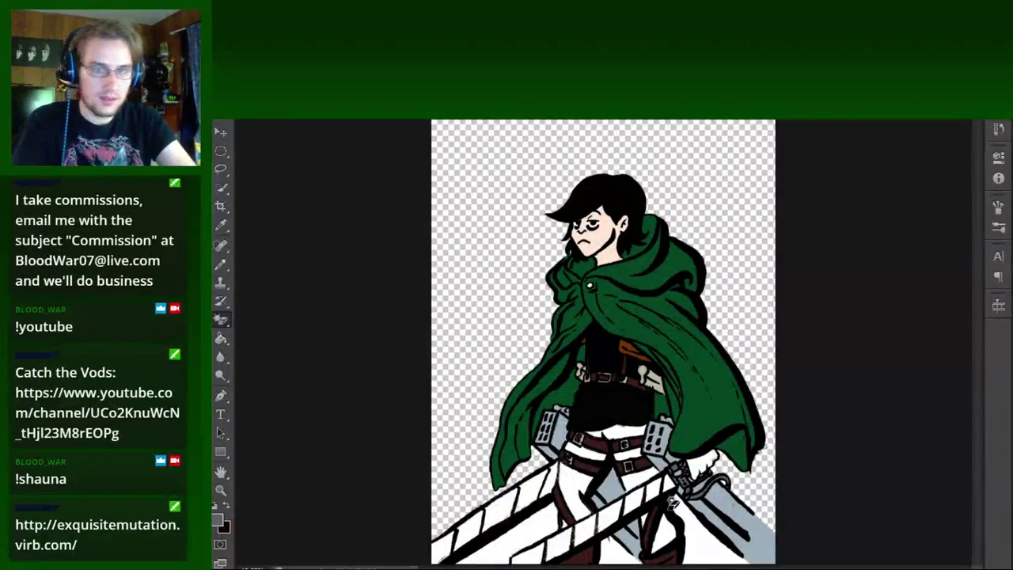
{"action": "scroll", "coordinate": [636, 493], "scroll_direction": "up", "scroll_amount": 2}
{"action": "scroll", "coordinate": [636, 493], "scroll_direction": "up", "scroll_amount": 2}
{"action": "scroll", "coordinate": [482, 536], "scroll_direction": "up", "scroll_amount": 2}
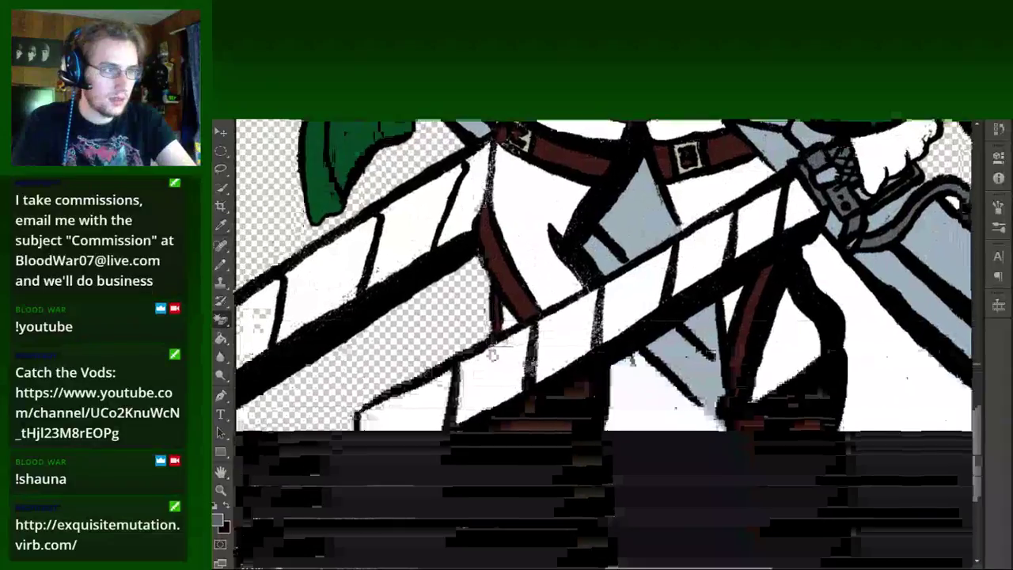
{"action": "mouse_move", "coordinate": [897, 410]}
{"action": "left_mouse_down"}
{"action": "mouse_move", "coordinate": [641, 414]}
{"action": "mouse_move", "coordinate": [490, 434]}
{"action": "left_mouse_up"}
{"action": "scroll", "coordinate": [613, 389], "scroll_direction": "up", "scroll_amount": 2}
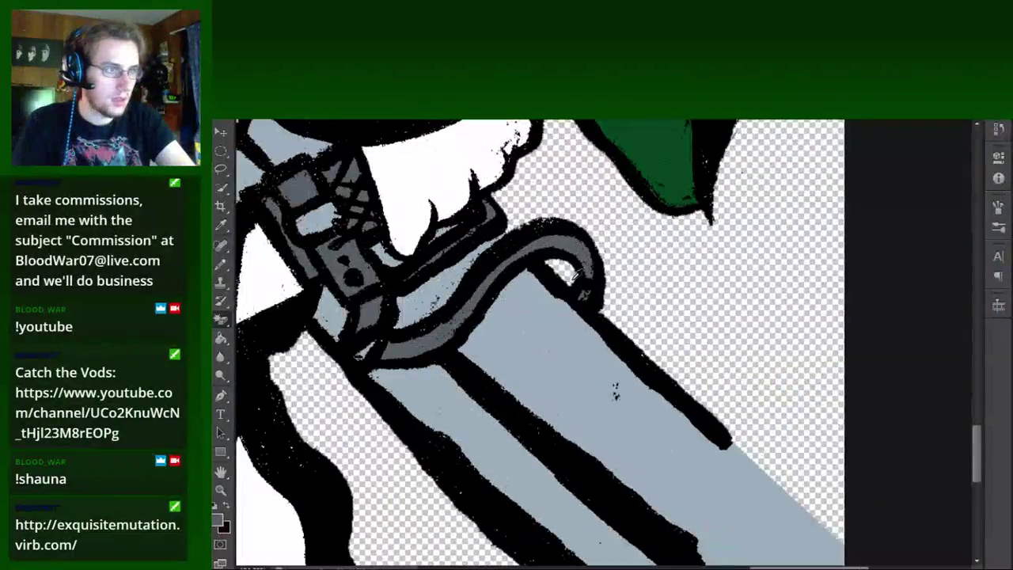
{"action": "scroll", "coordinate": [574, 279], "scroll_direction": "down", "scroll_amount": 2}
{"action": "scroll", "coordinate": [575, 279], "scroll_direction": "down", "scroll_amount": 2}
{"action": "scroll", "coordinate": [575, 279], "scroll_direction": "down", "scroll_amount": 2}
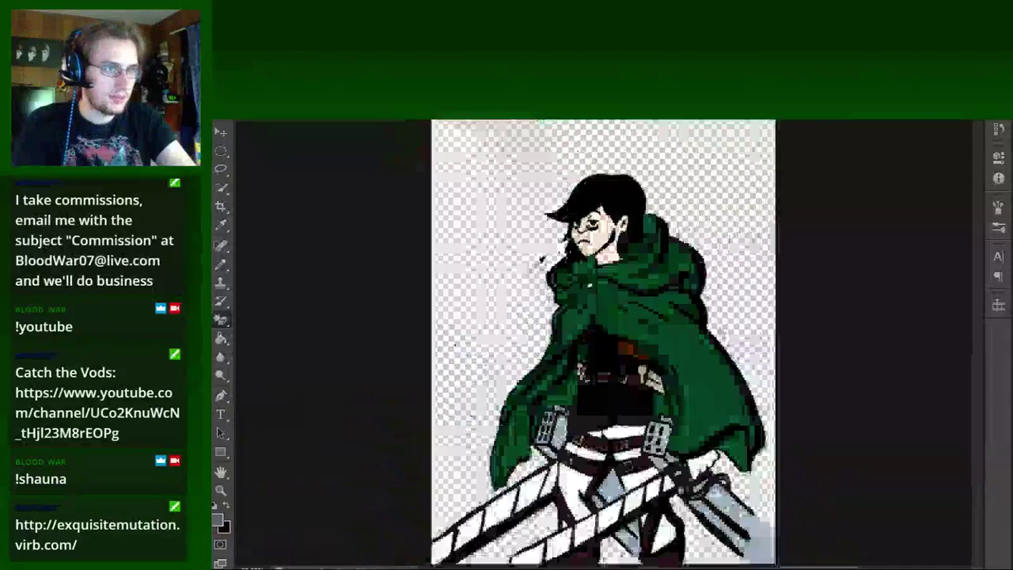
{"action": "scroll", "coordinate": [609, 416], "scroll_direction": "up", "scroll_amount": 1}
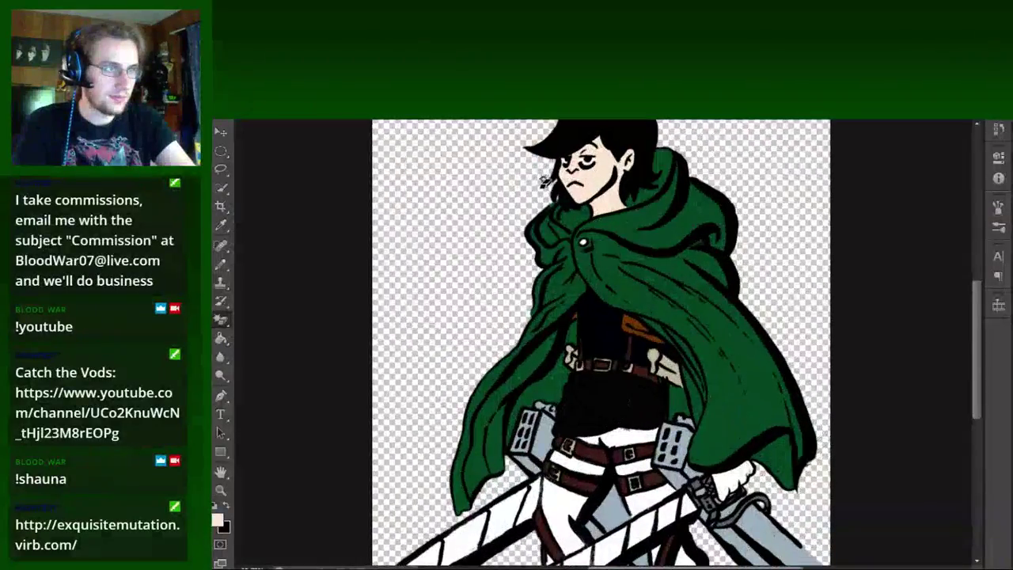
{"action": "scroll", "coordinate": [709, 425], "scroll_direction": "up", "scroll_amount": 1}
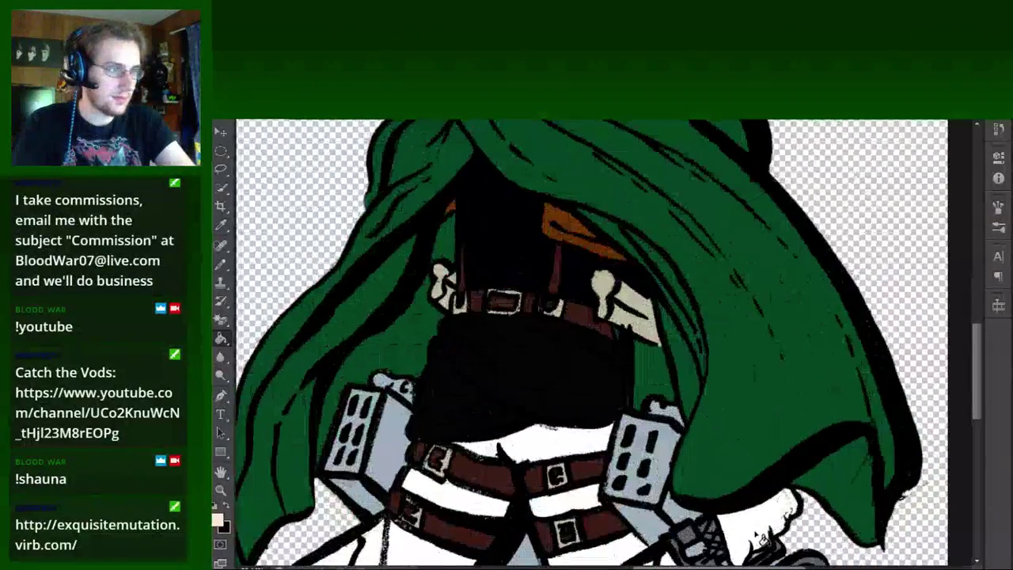
{"action": "scroll", "coordinate": [772, 444], "scroll_direction": "down", "scroll_amount": 2}
{"action": "scroll", "coordinate": [769, 425], "scroll_direction": "down", "scroll_amount": 2}
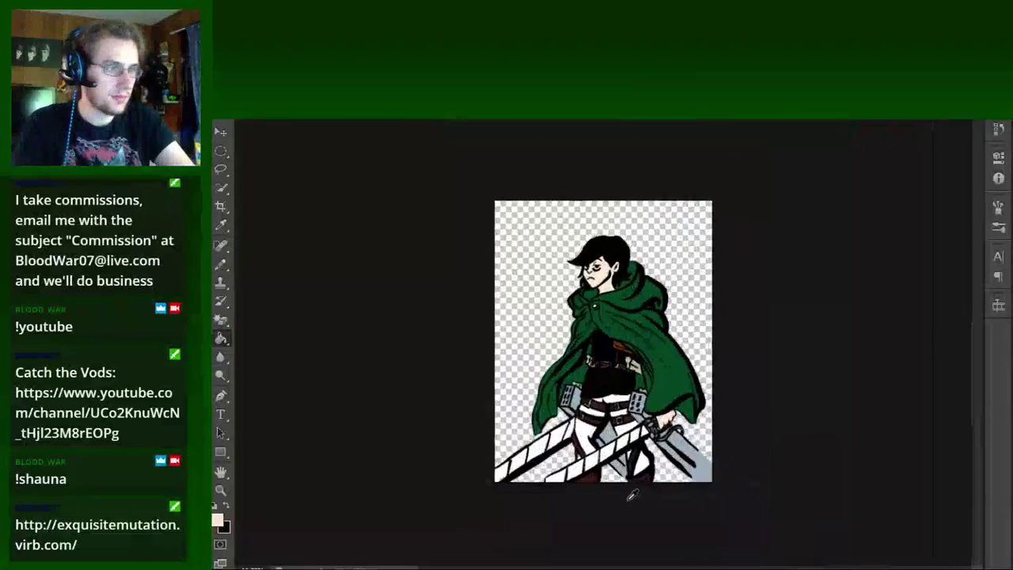
{"action": "scroll", "coordinate": [633, 494], "scroll_direction": "up", "scroll_amount": 1}
{"action": "scroll", "coordinate": [609, 428], "scroll_direction": "up", "scroll_amount": 1}
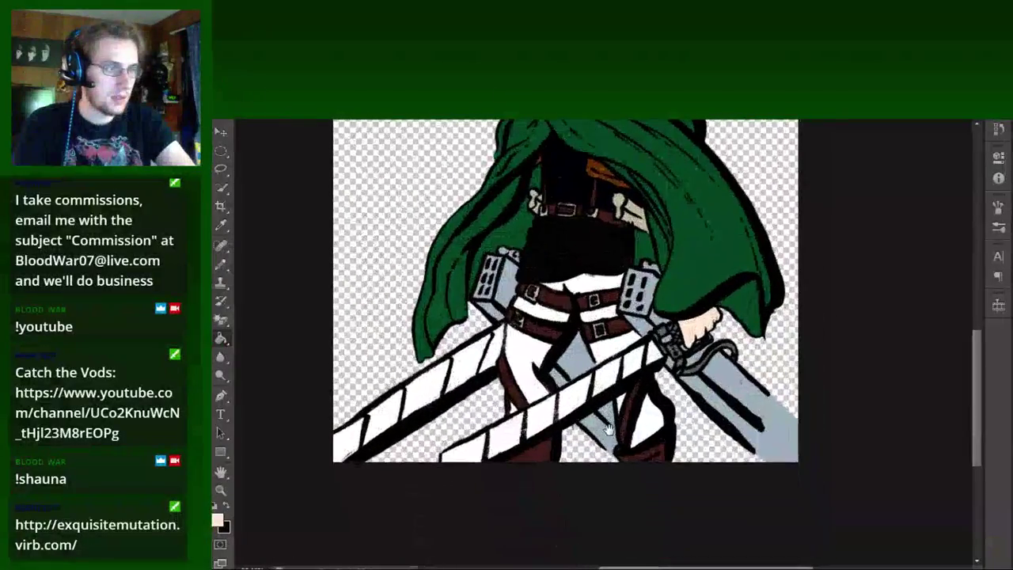
{"action": "scroll", "coordinate": [610, 388], "scroll_direction": "down", "scroll_amount": 1}
{"action": "scroll", "coordinate": [610, 388], "scroll_direction": "down", "scroll_amount": 1}
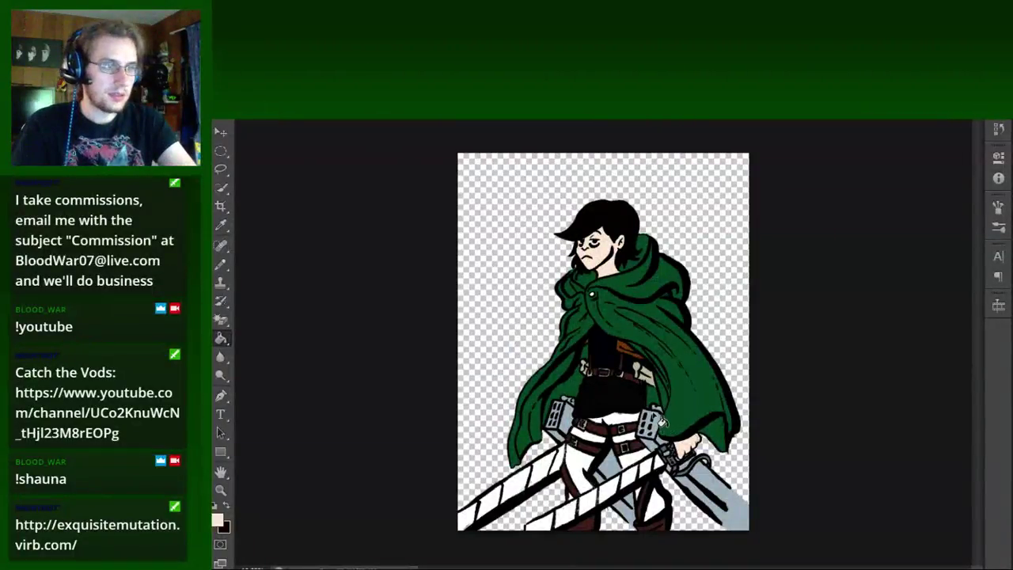
{"action": "key", "text": "ctrl+plus"}
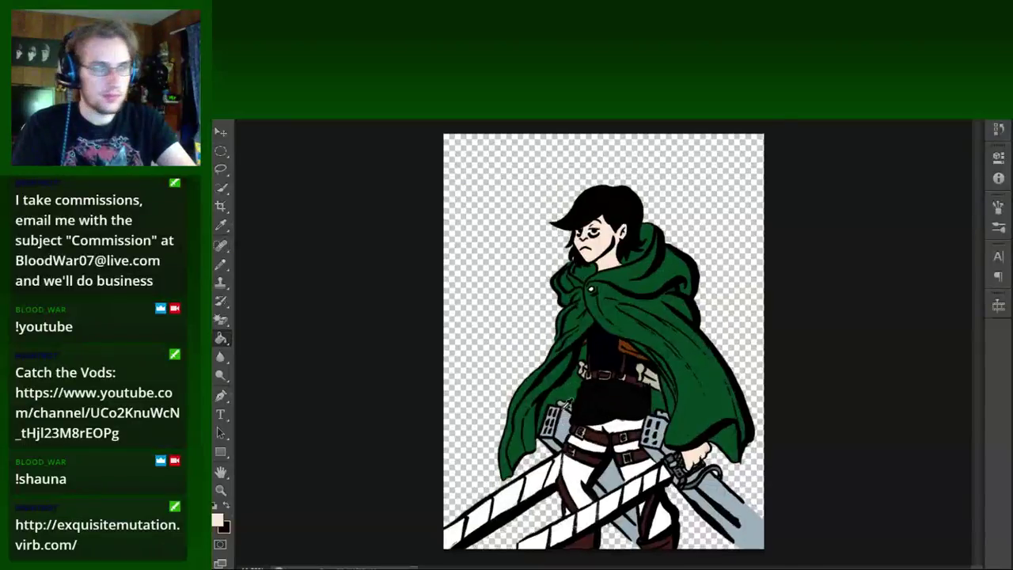
{"action": "key", "text": "ctrl+minus"}
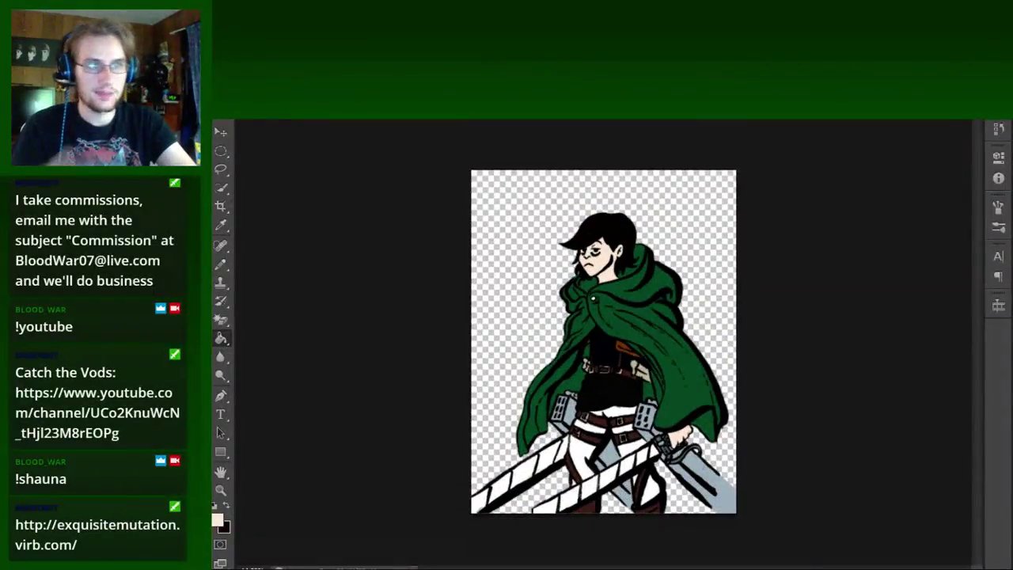
Save a PNG copy named 'Shau' in the Quick doodles and Youtube assets folder.
{"action": "left_click", "coordinate": [245, 111]}
{"action": "left_click", "coordinate": [268, 239]}
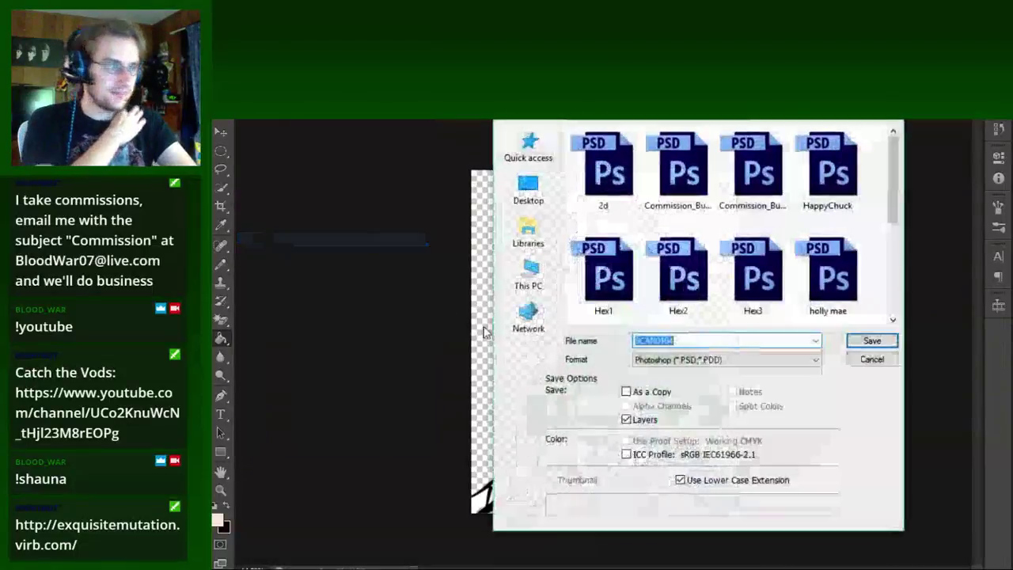
{"action": "left_click", "coordinate": [697, 359]}
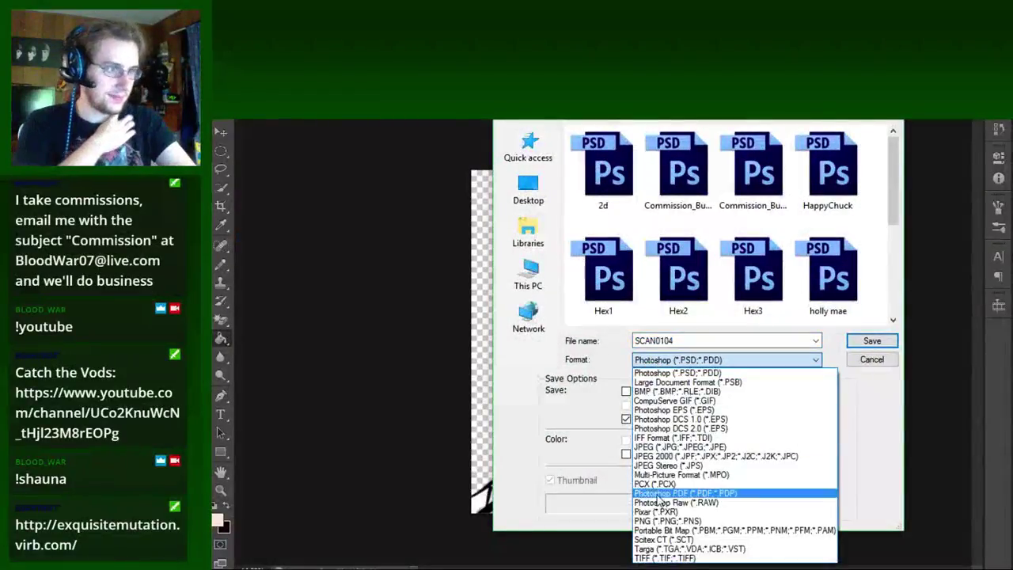
{"action": "left_click", "coordinate": [665, 531]}
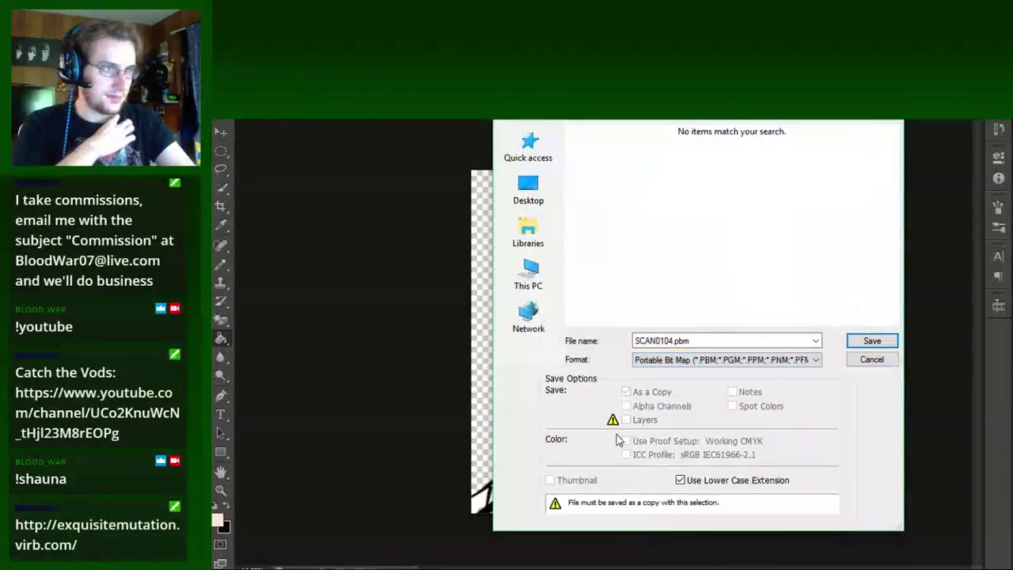
{"action": "left_click", "coordinate": [676, 362]}
{"action": "left_click", "coordinate": [673, 514]}
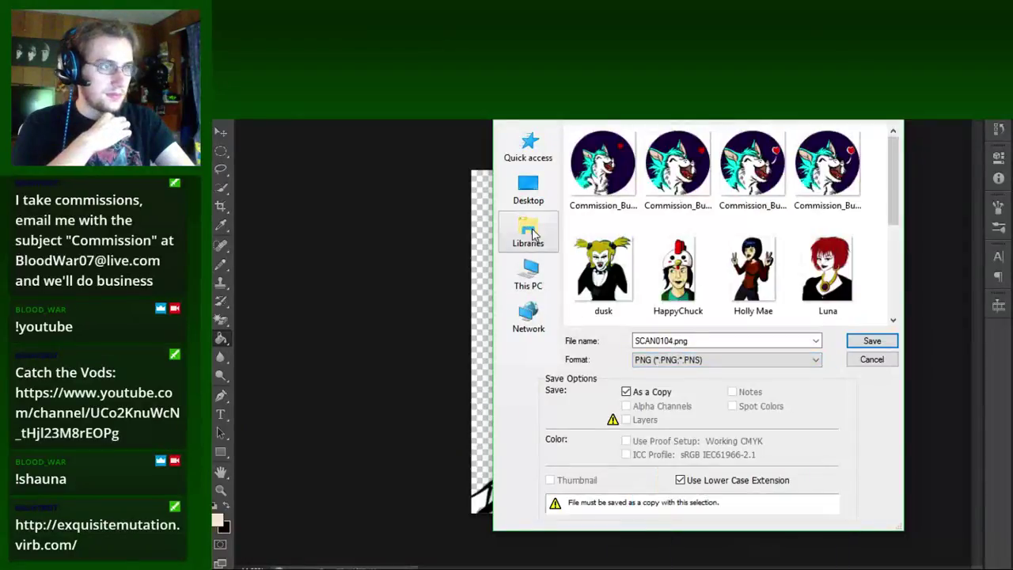
{"action": "left_click", "coordinate": [529, 234]}
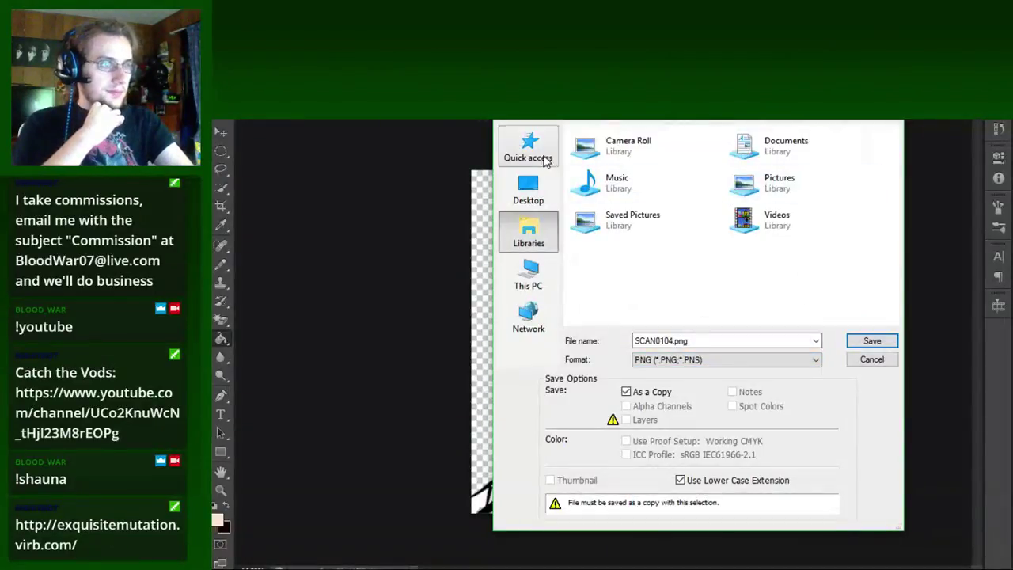
{"action": "left_click", "coordinate": [529, 151]}
{"action": "double_click", "coordinate": [678, 309]}
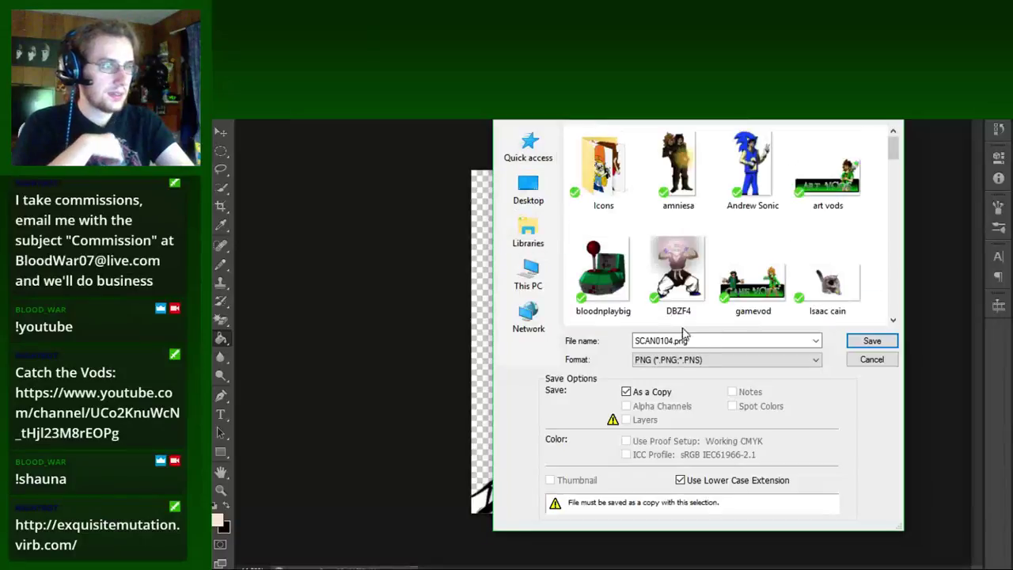
{"action": "double_click", "coordinate": [693, 341]}
{"action": "type", "text": "S"}
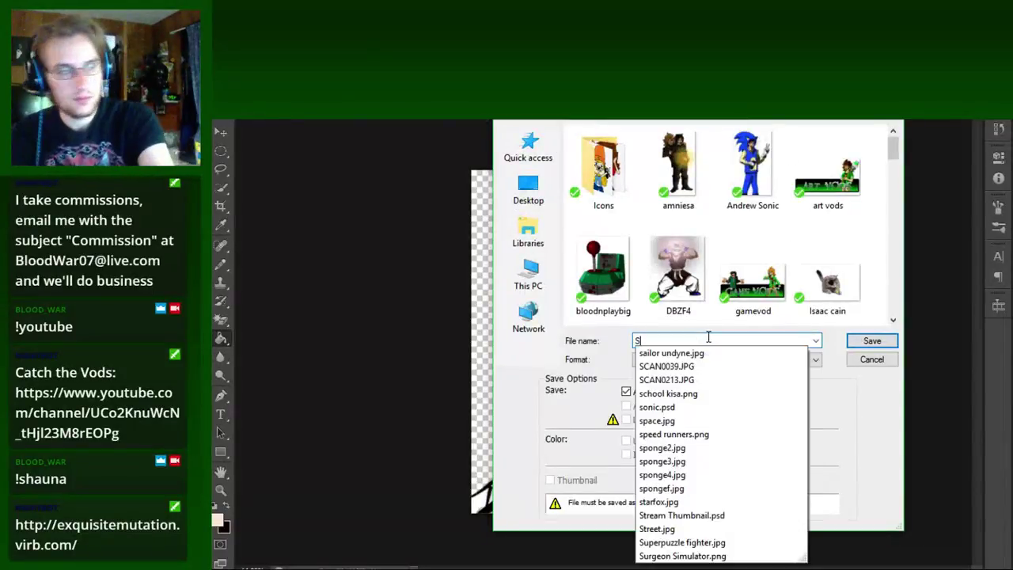
{"action": "type", "text": "hauna AoT"}
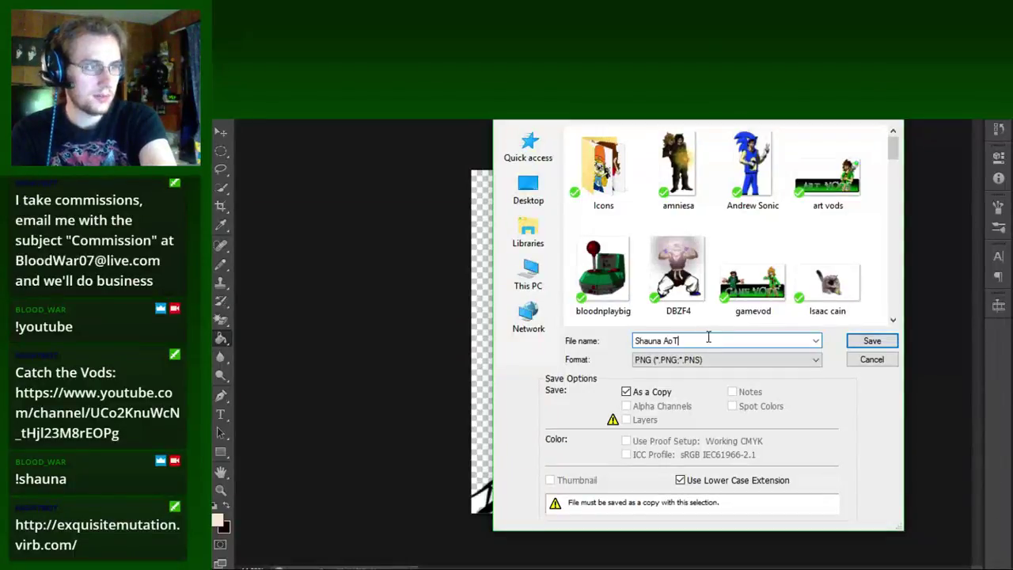
{"action": "left_click", "coordinate": [864, 335]}
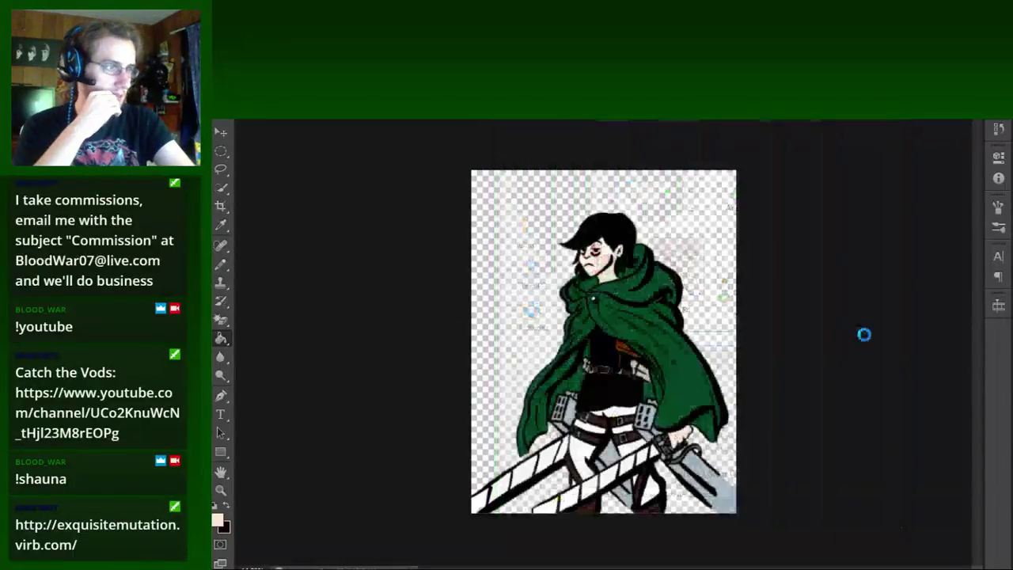